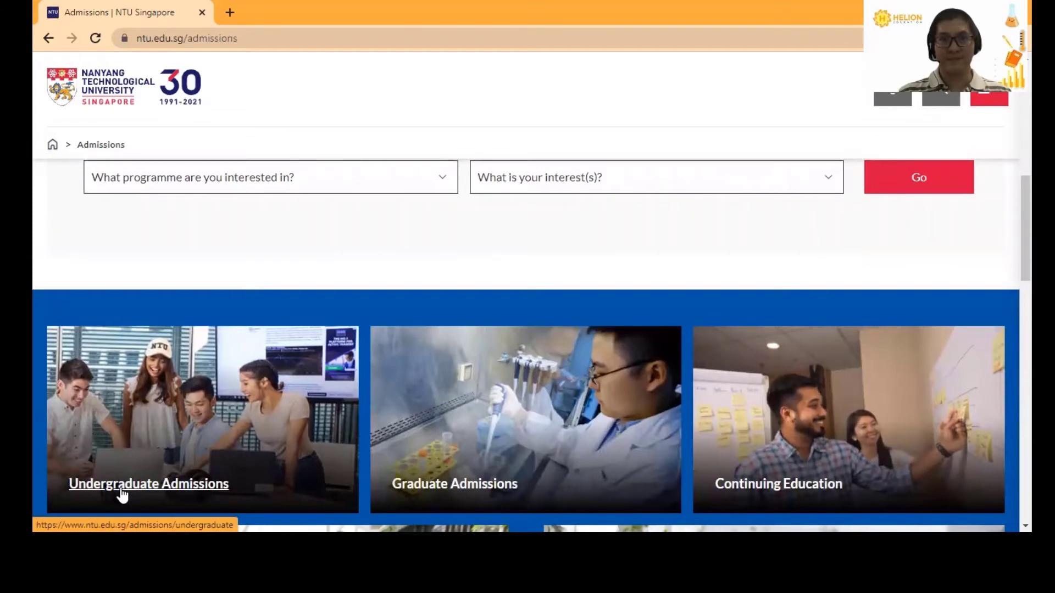
# - Go from Undergraduate Admissions to the Admission Guide and scroll to the qualification cards
pyautogui.click(122, 495)
pyautogui.scroll(-6, 585, 323)
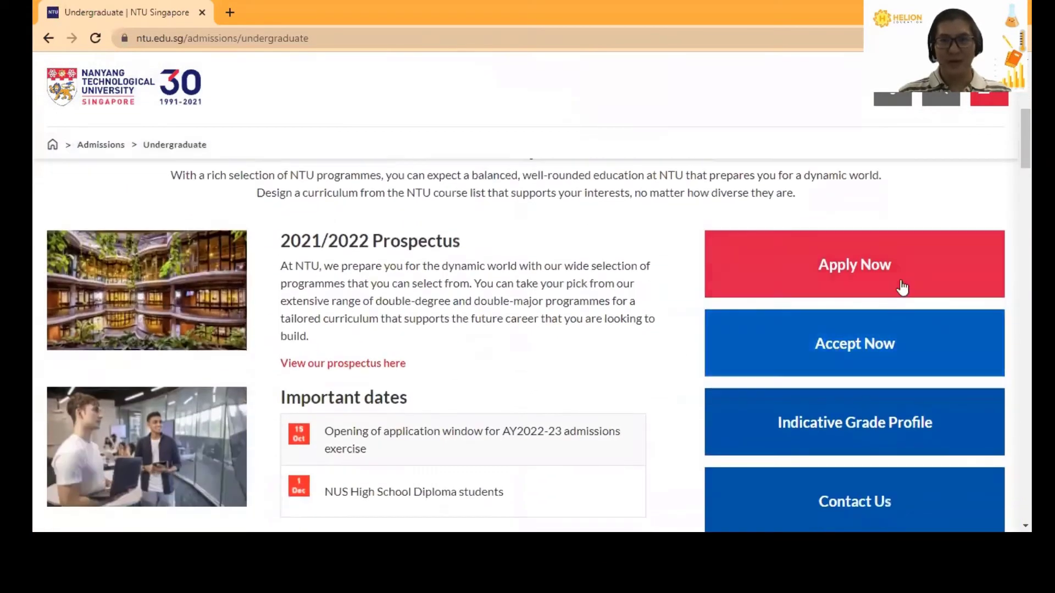
pyautogui.click(868, 271)
pyautogui.scroll(-5, 576, 300)
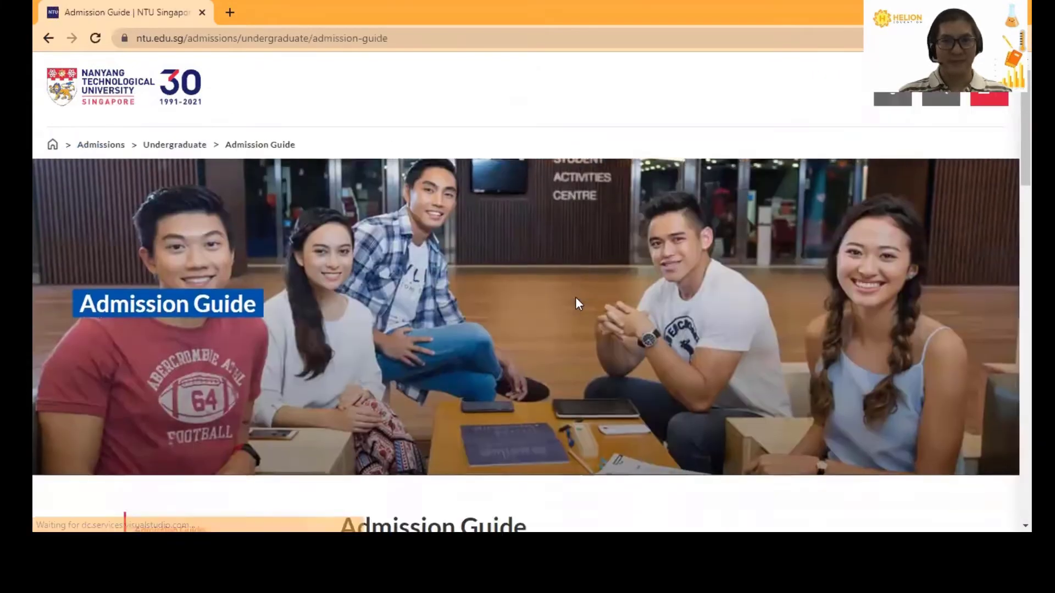
pyautogui.scroll(-7, 576, 299)
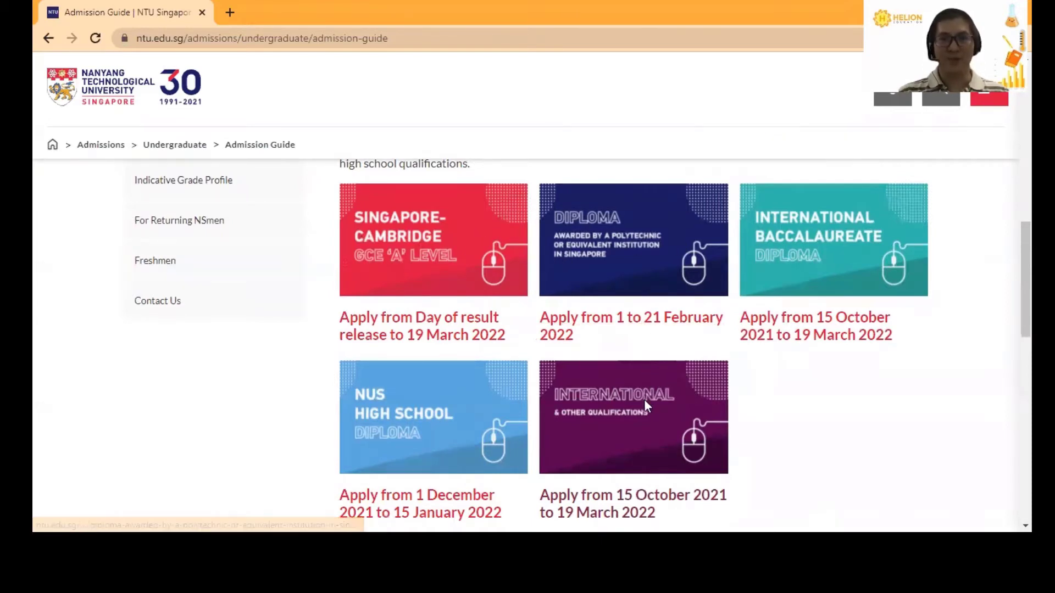
pyautogui.scroll(-1, 704, 384)
pyautogui.scroll(1, 704, 384)
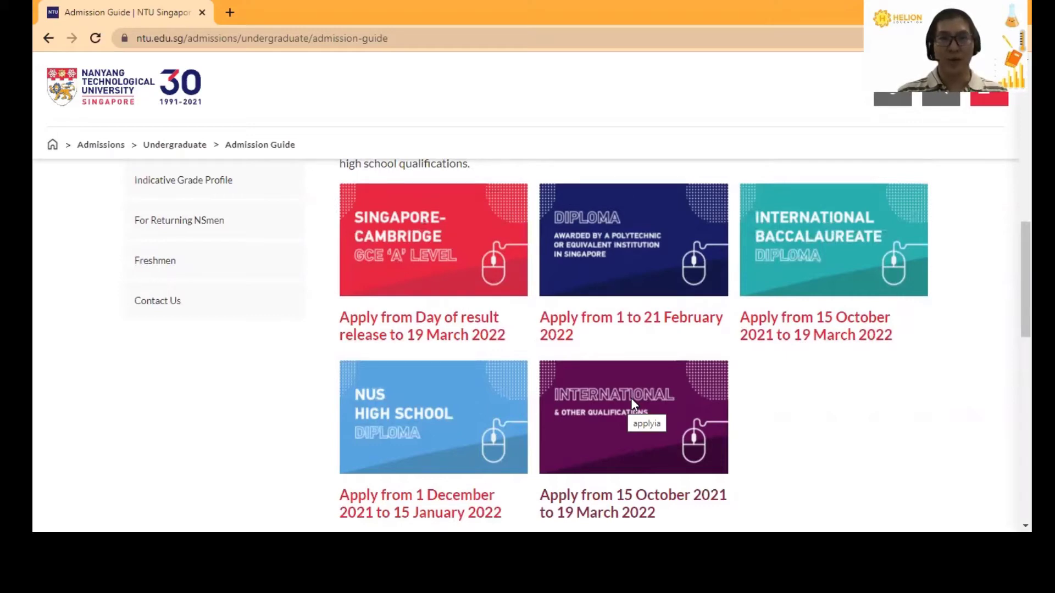
pyautogui.scroll(-1, 631, 398)
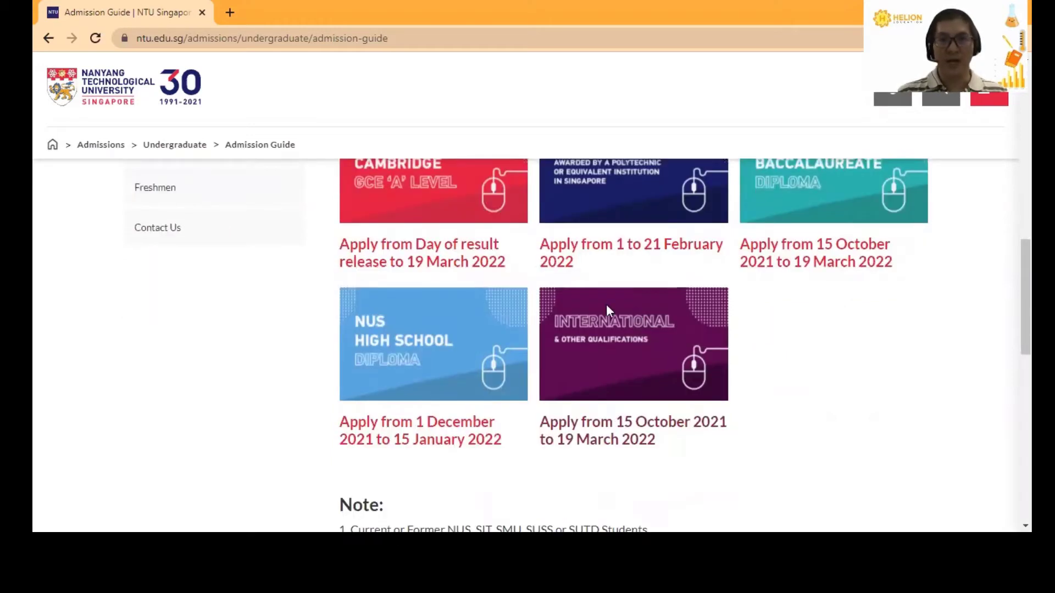
# - Open the International Qualifications page in a new tab and collapse the Important Note
pyautogui.click(631, 427)
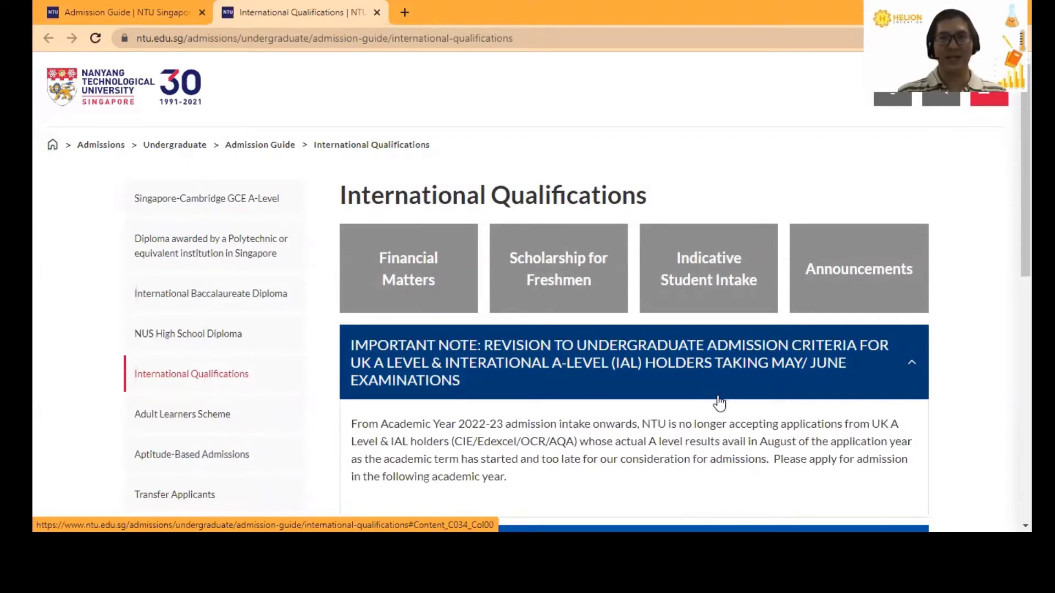
pyautogui.scroll(-1, 720, 403)
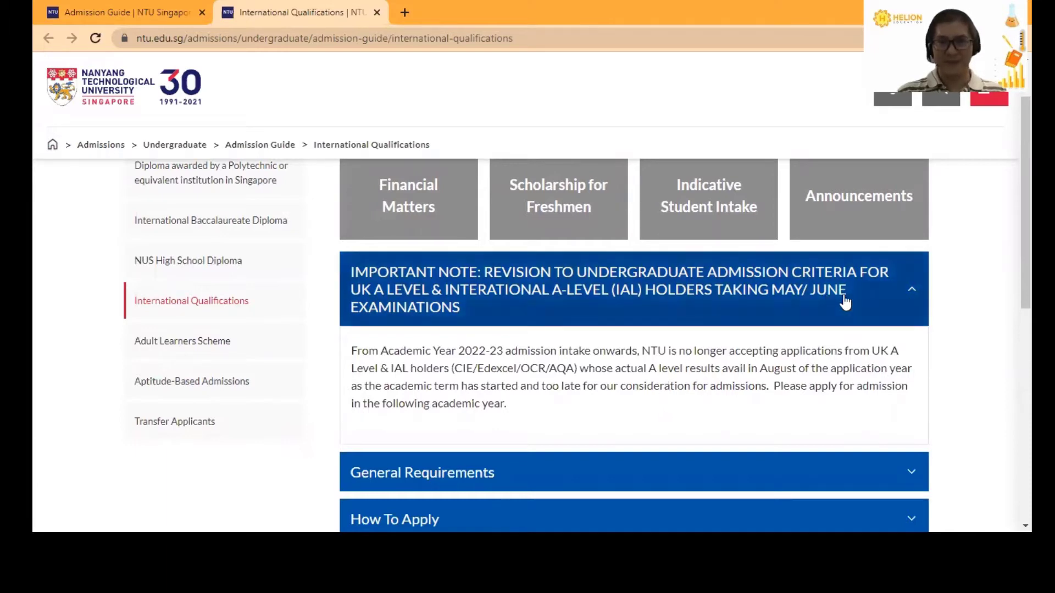
pyautogui.click(913, 292)
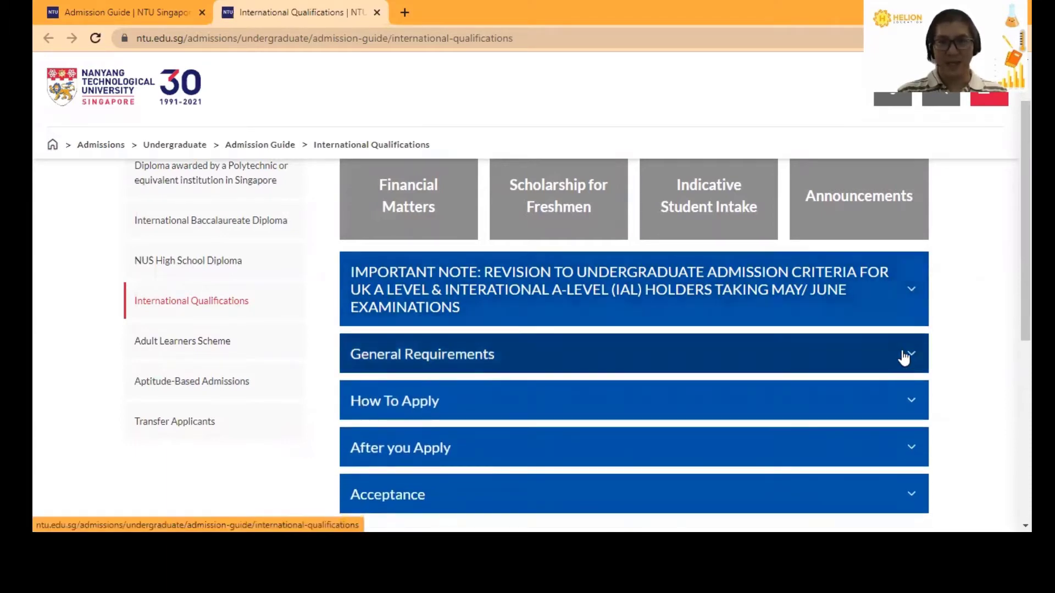
# - Expand General Requirements and read down to the NTU Entrance Examinations heading
pyautogui.click(904, 358)
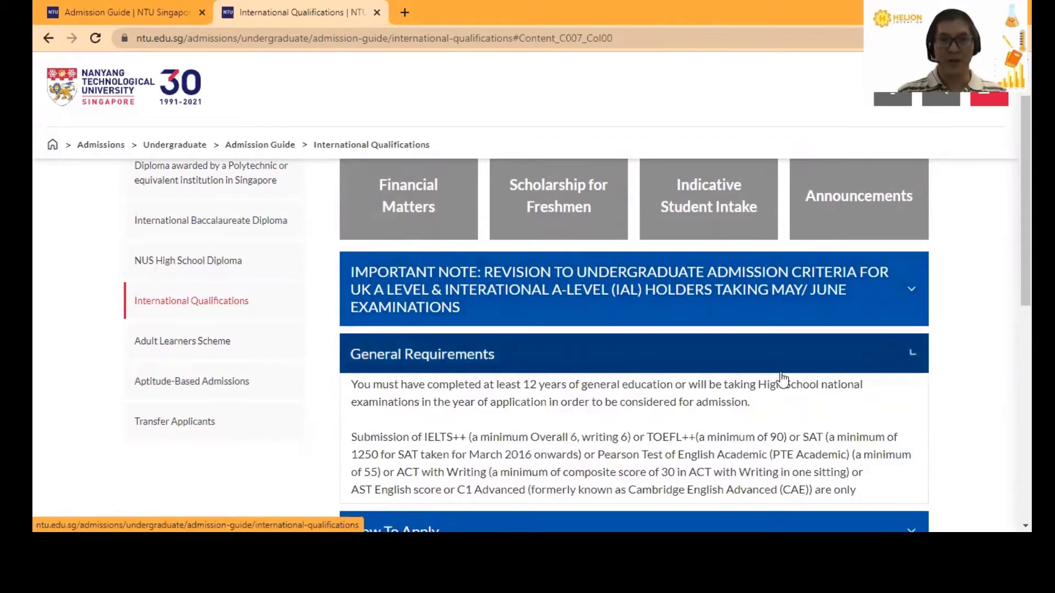
pyautogui.scroll(-3, 714, 368)
pyautogui.scroll(-1, 645, 357)
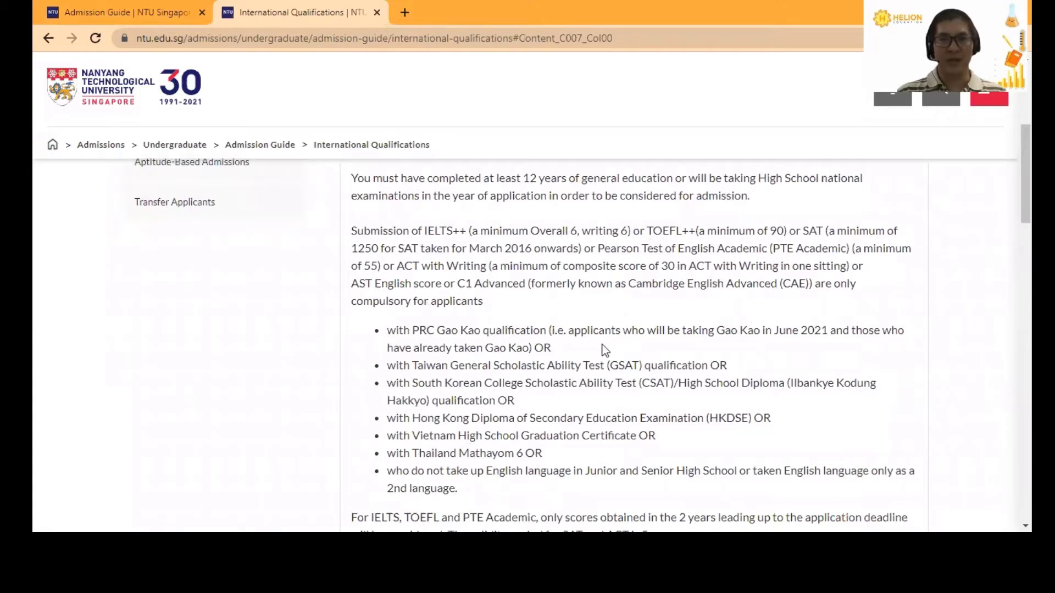
pyautogui.scroll(-1, 603, 345)
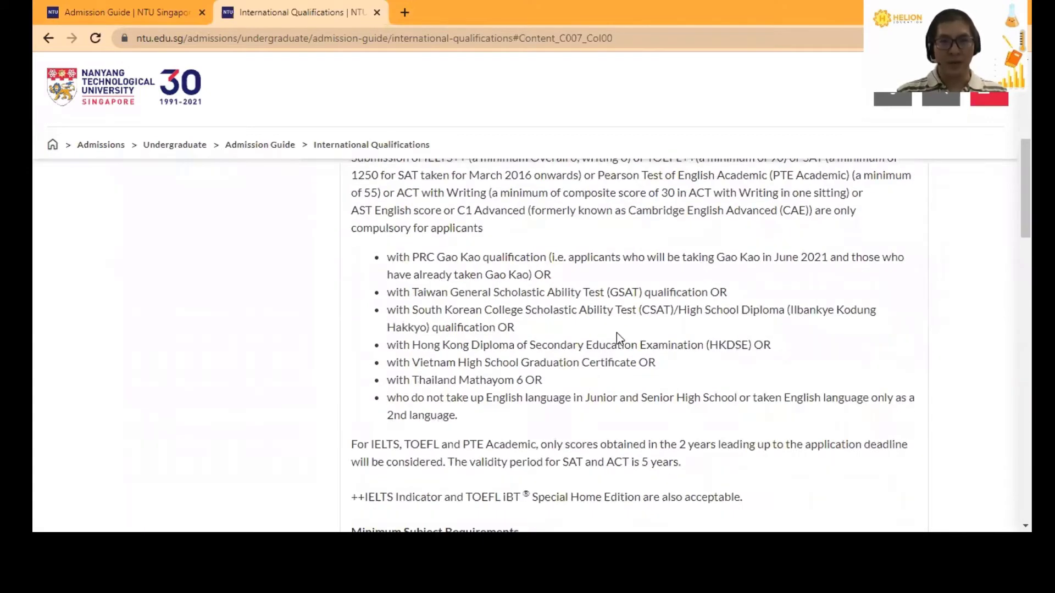
pyautogui.scroll(-2, 616, 332)
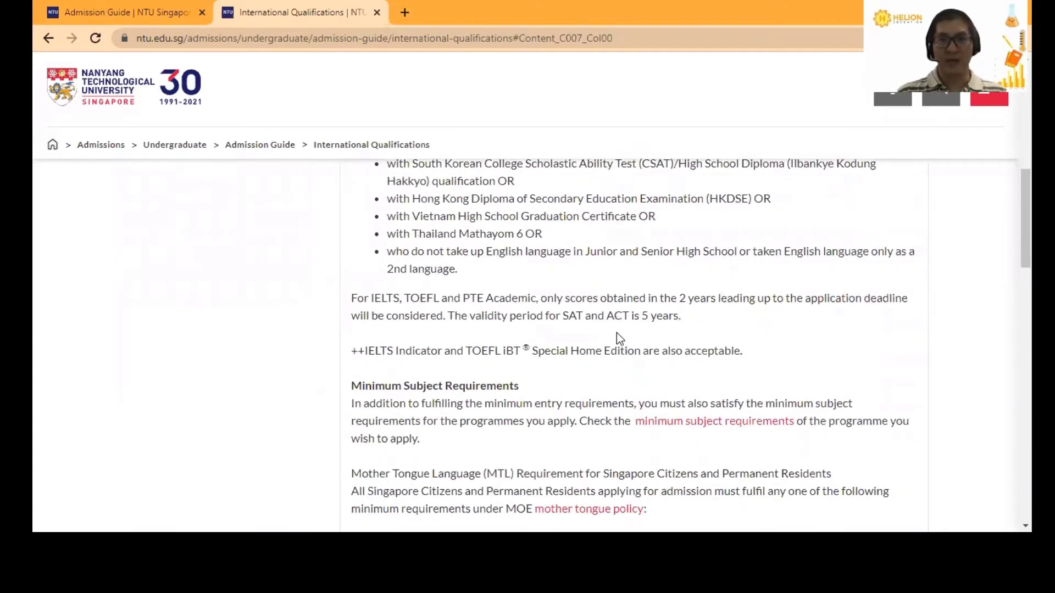
pyautogui.scroll(-3, 630, 328)
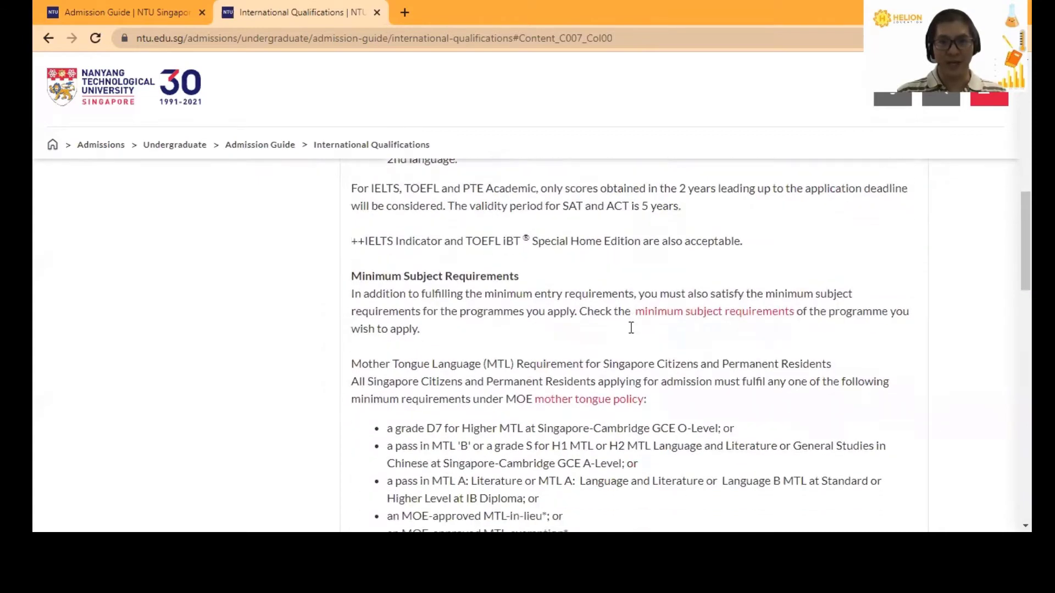
pyautogui.scroll(-4, 638, 315)
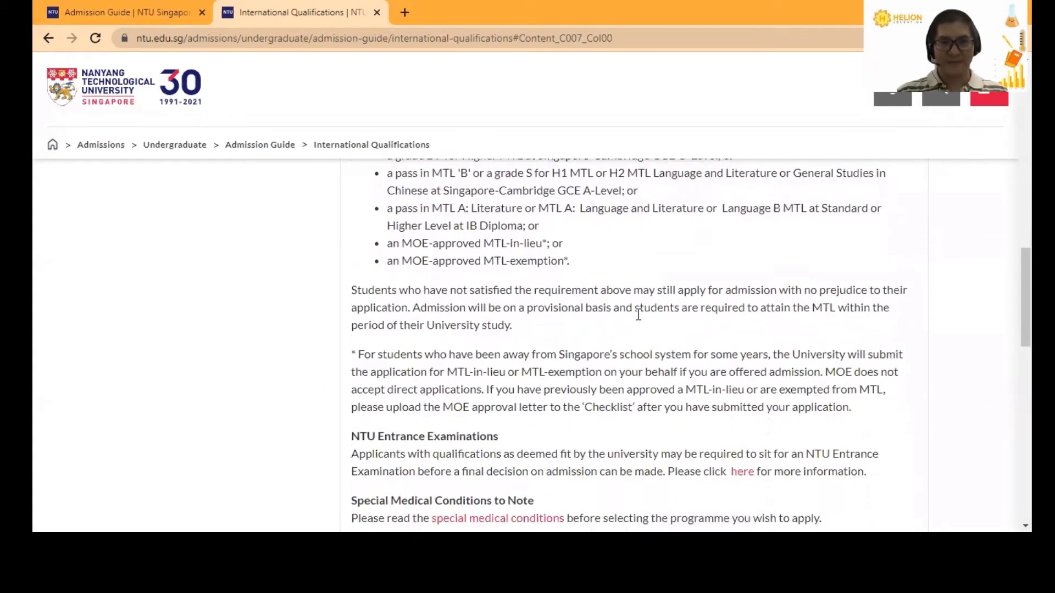
pyautogui.moveTo(352, 307); pyautogui.dragTo(493, 306)
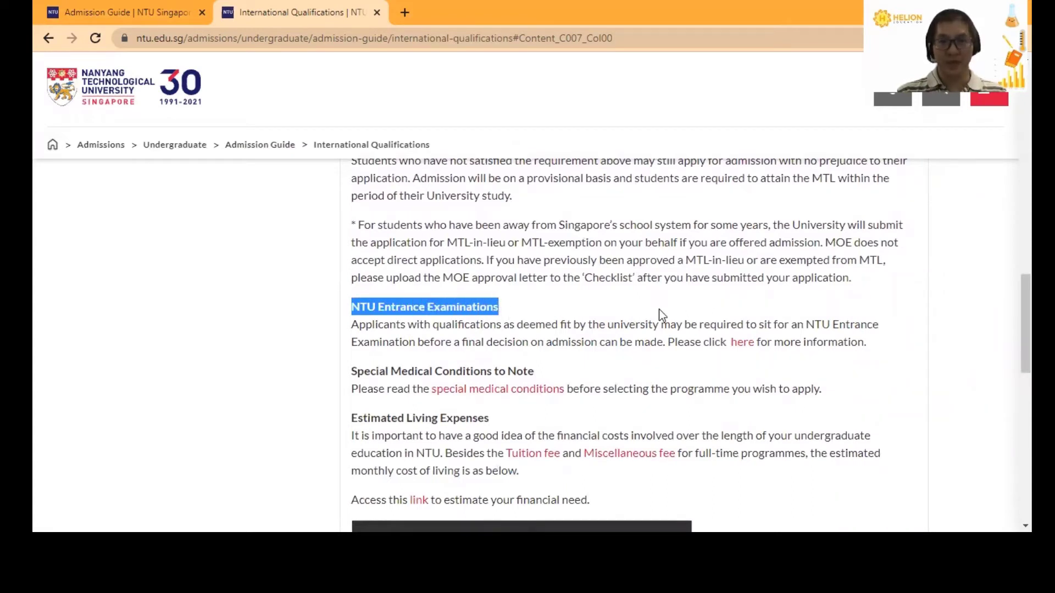
# - Open the Entrance Examination link in a new tab, then scroll on in International Qualifications
pyautogui.rightClick(746, 344)
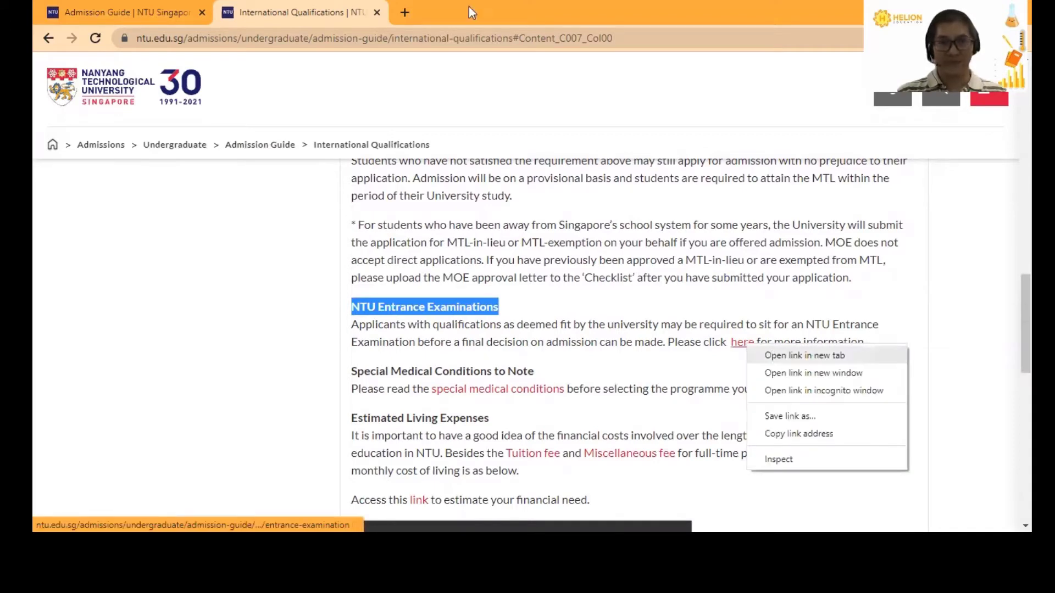
pyautogui.click(773, 357)
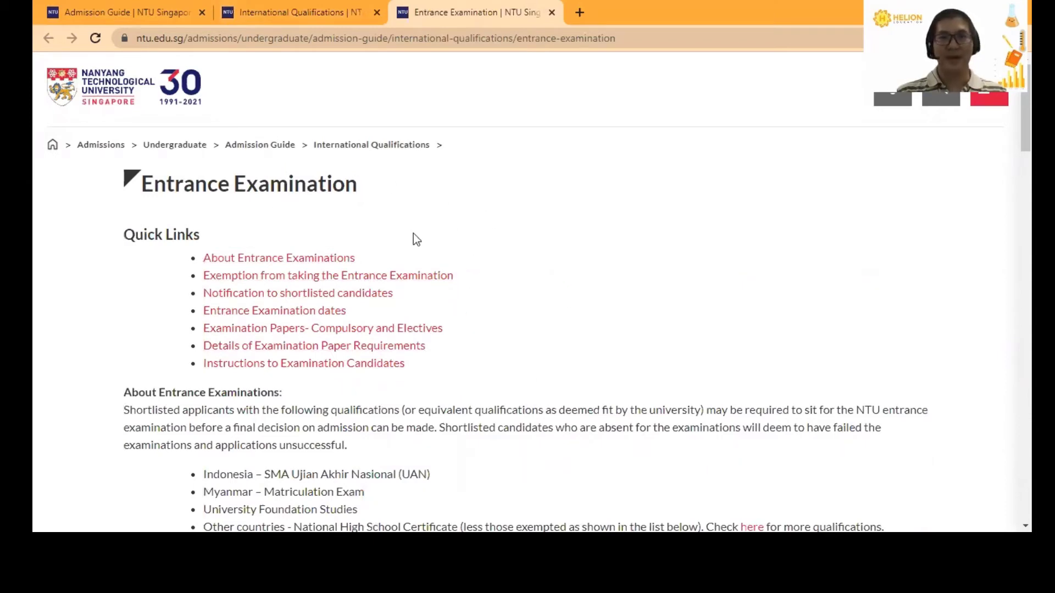
pyautogui.click(325, 4)
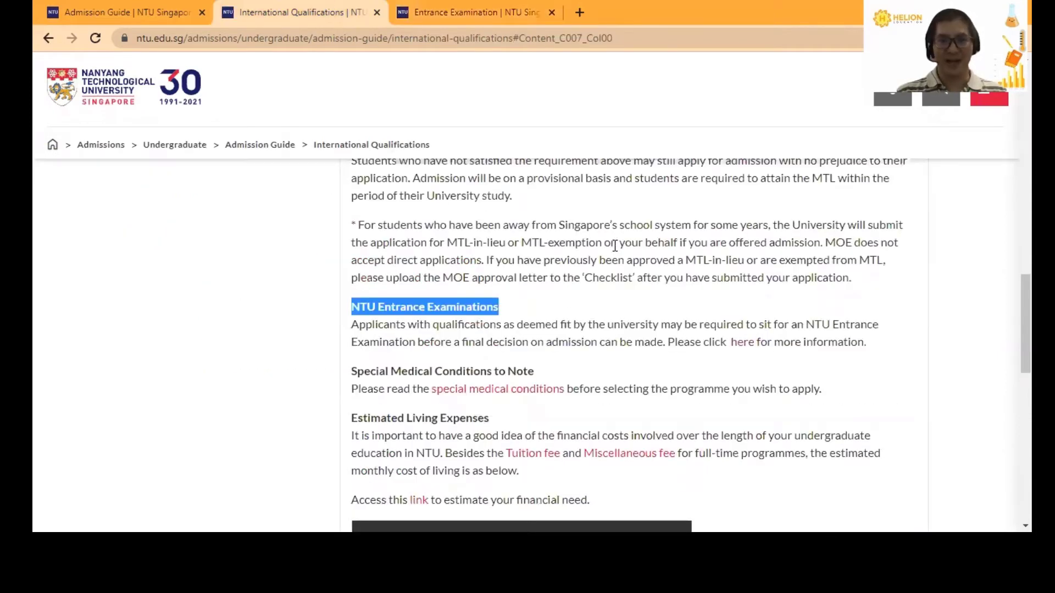
pyautogui.click(615, 301)
pyautogui.scroll(-4, 592, 291)
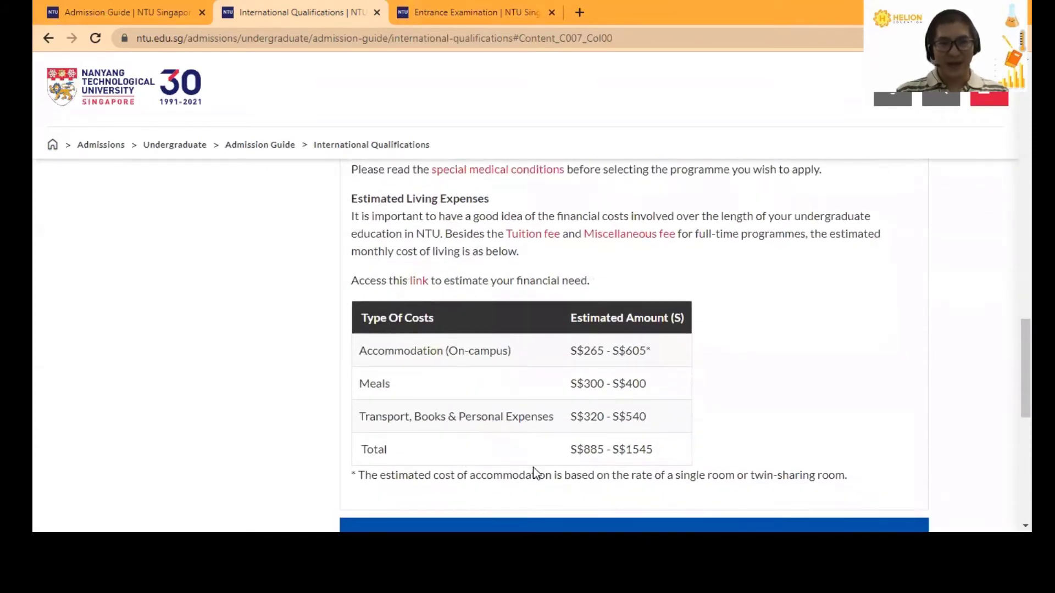
pyautogui.scroll(-3, 647, 318)
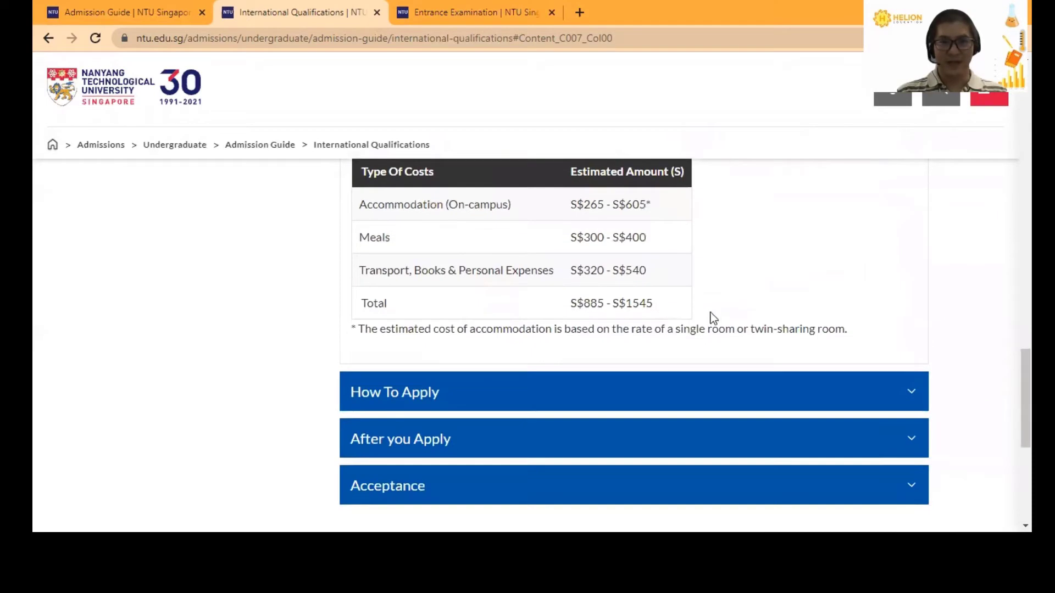
pyautogui.click(912, 396)
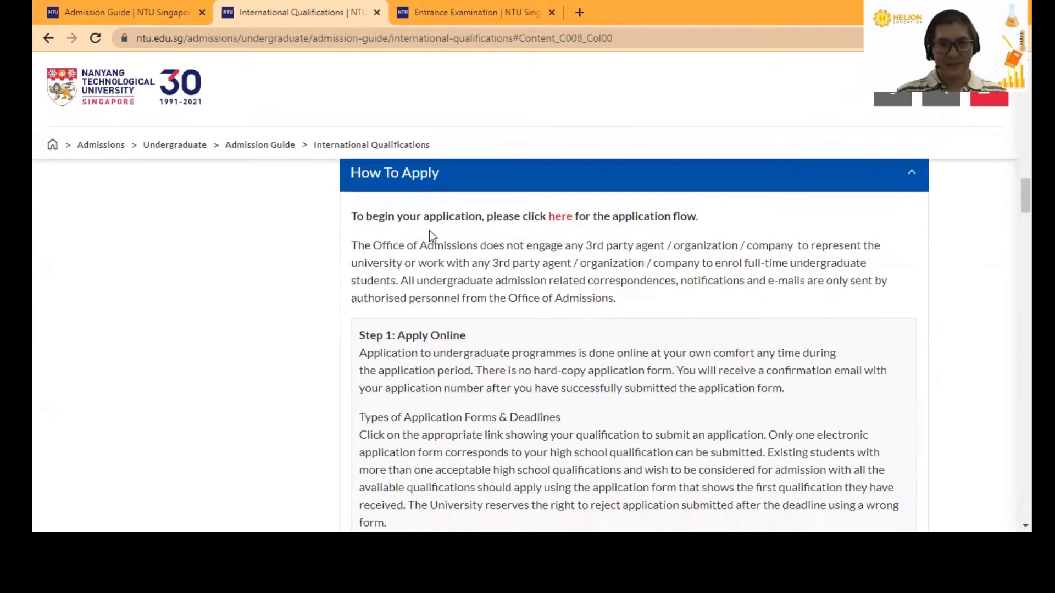
pyautogui.scroll(-3, 640, 264)
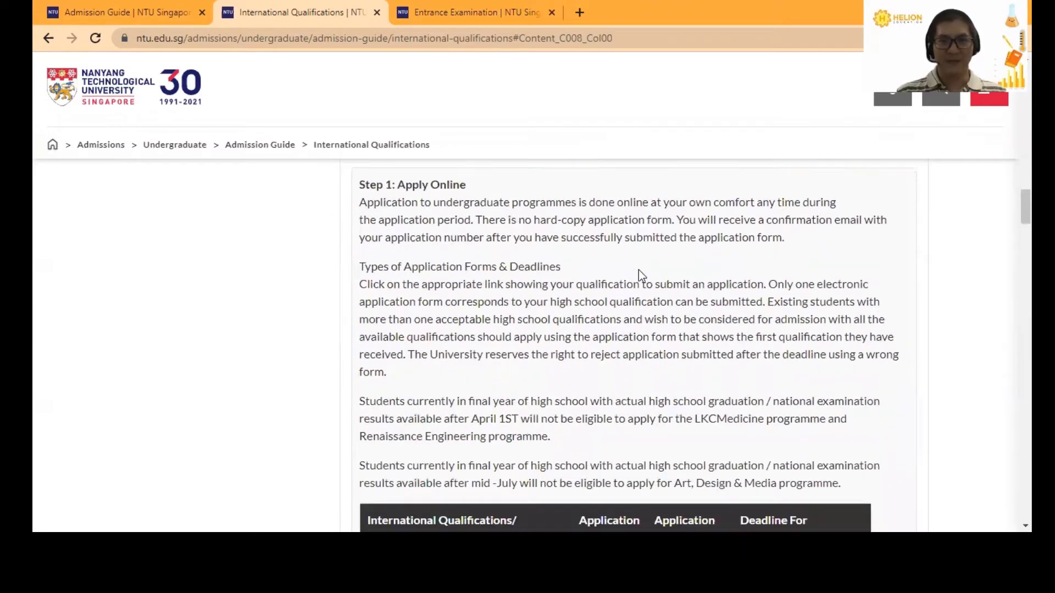
pyautogui.scroll(-1, 640, 269)
pyautogui.scroll(-4, 641, 271)
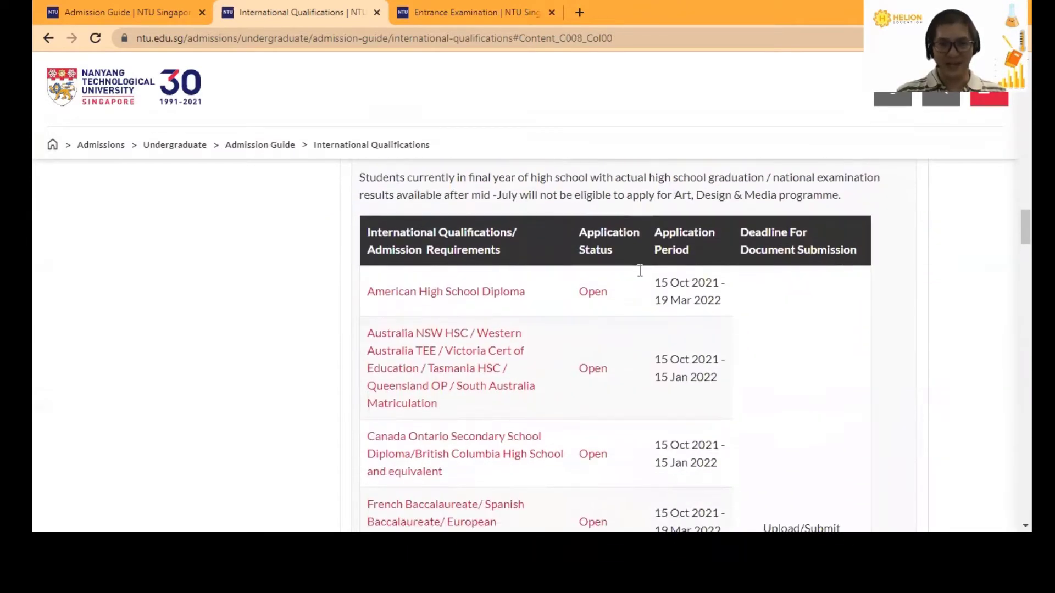
pyautogui.scroll(-4, 577, 263)
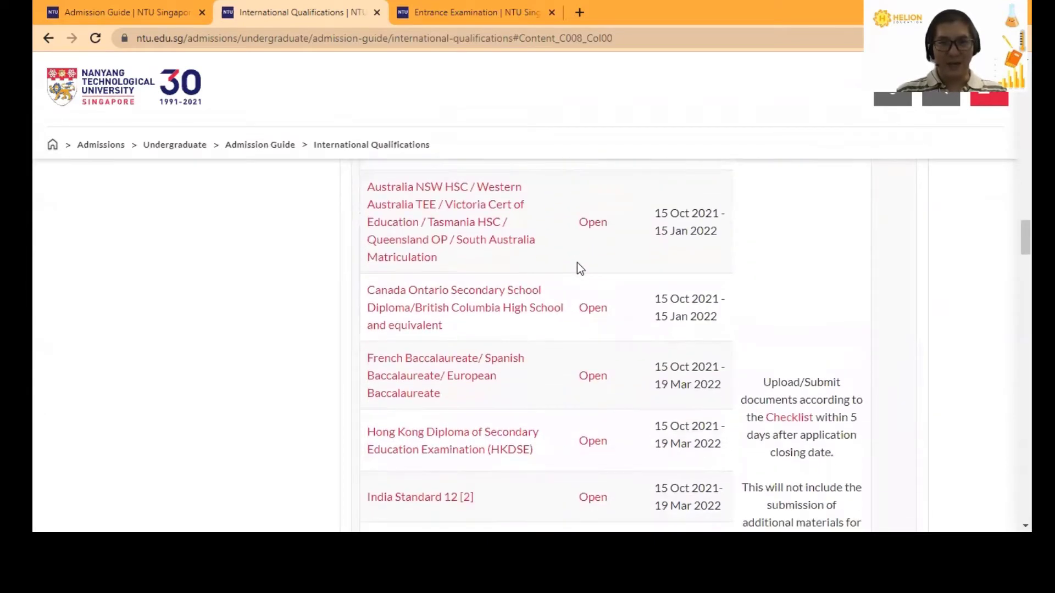
pyautogui.scroll(-1, 588, 299)
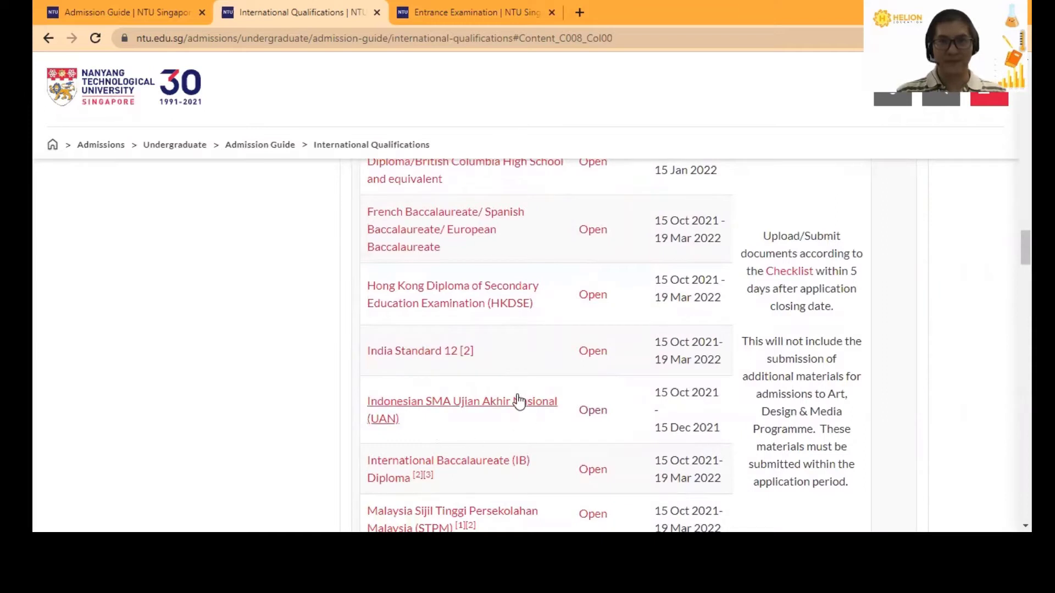
pyautogui.moveTo(656, 390); pyautogui.dragTo(721, 427)
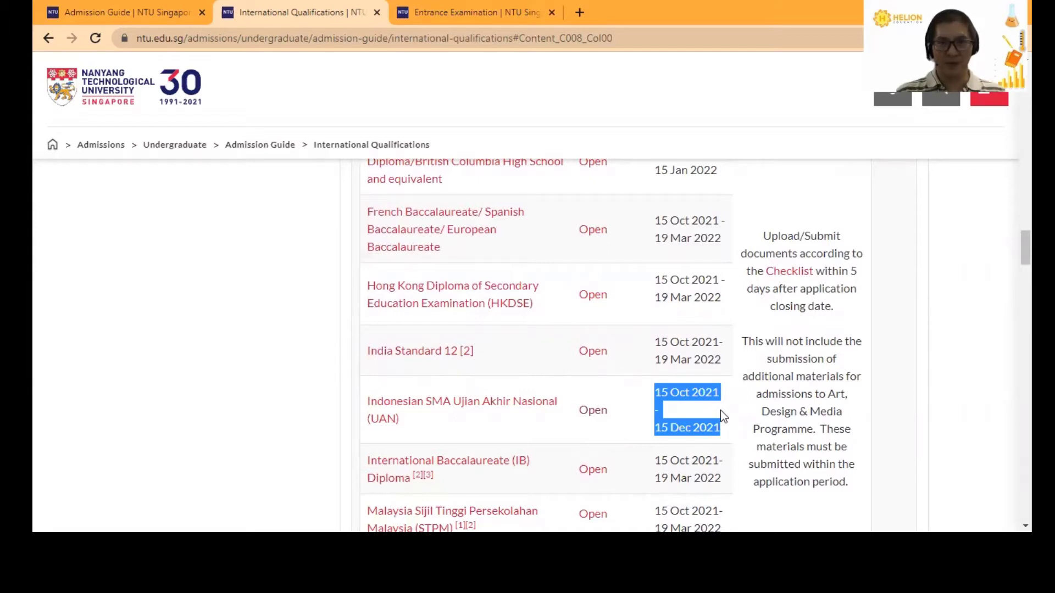
pyautogui.click(684, 392)
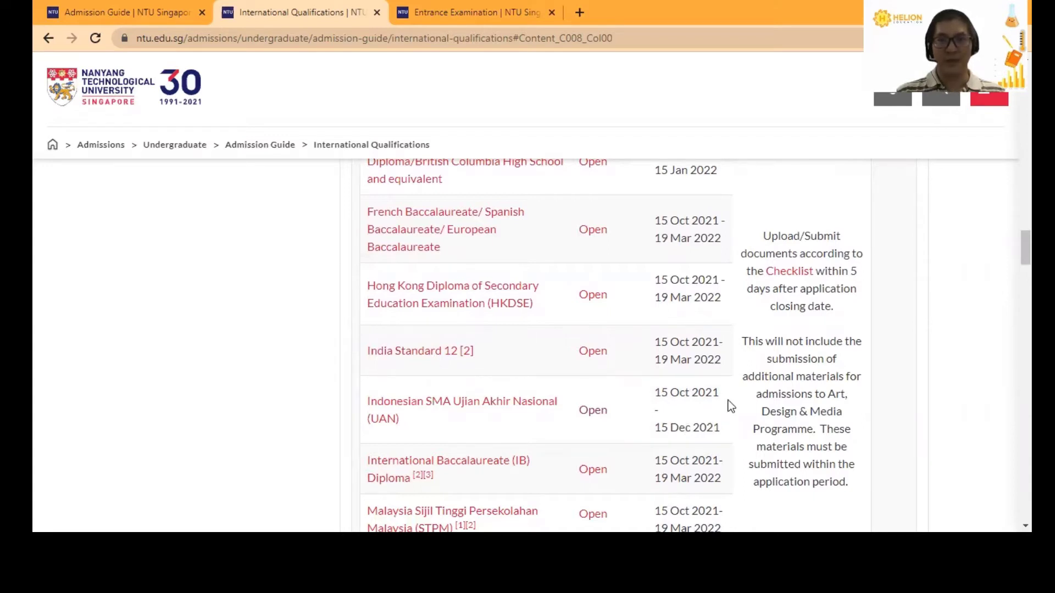
pyautogui.moveTo(764, 235); pyautogui.dragTo(878, 332)
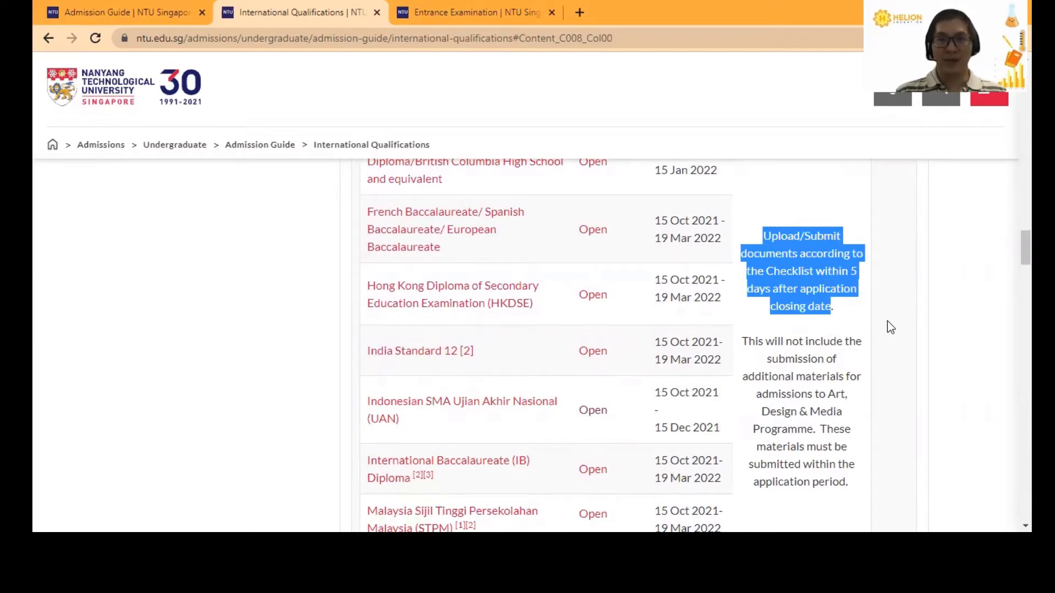
pyautogui.click(856, 308)
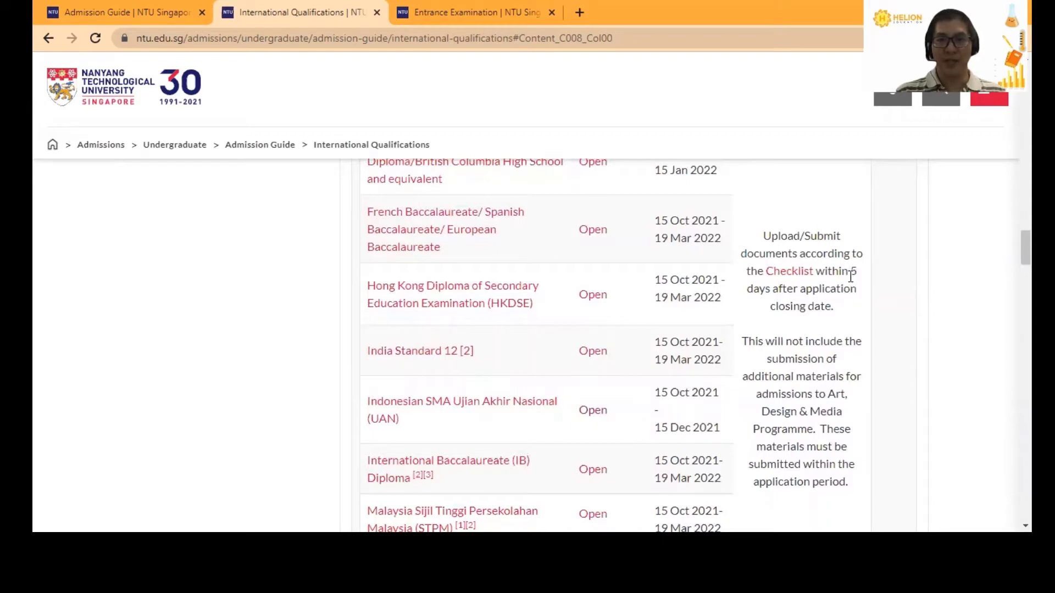
pyautogui.moveTo(850, 271); pyautogui.dragTo(835, 308)
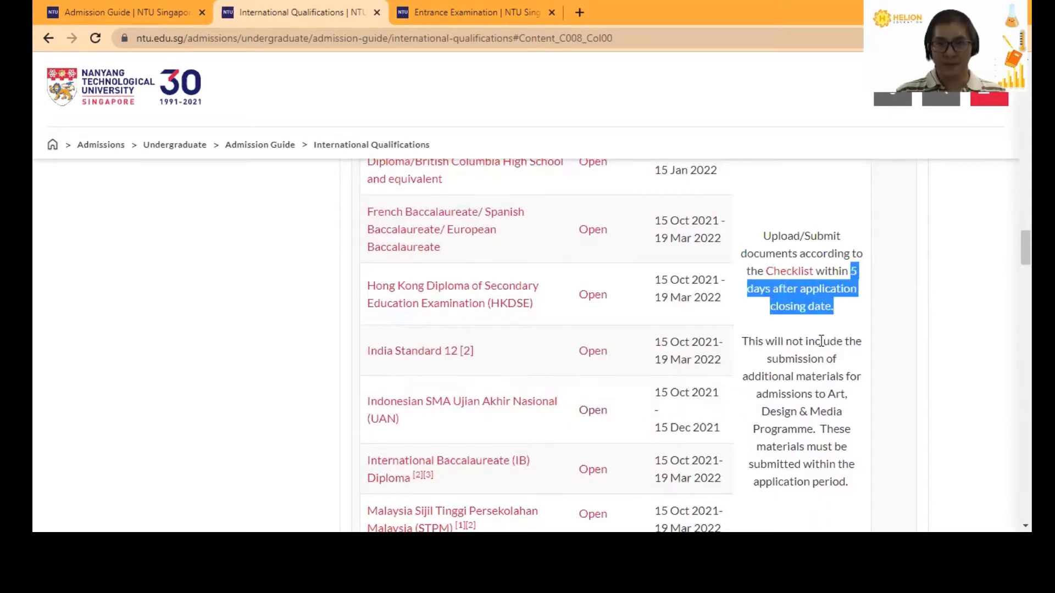
pyautogui.moveTo(655, 428); pyautogui.dragTo(691, 427)
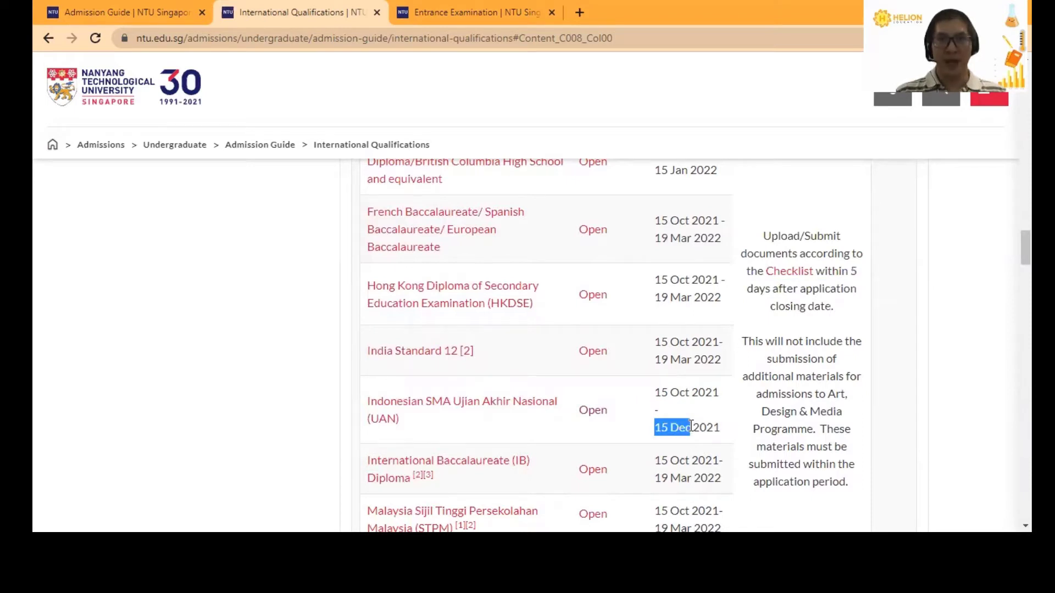
pyautogui.click(826, 301)
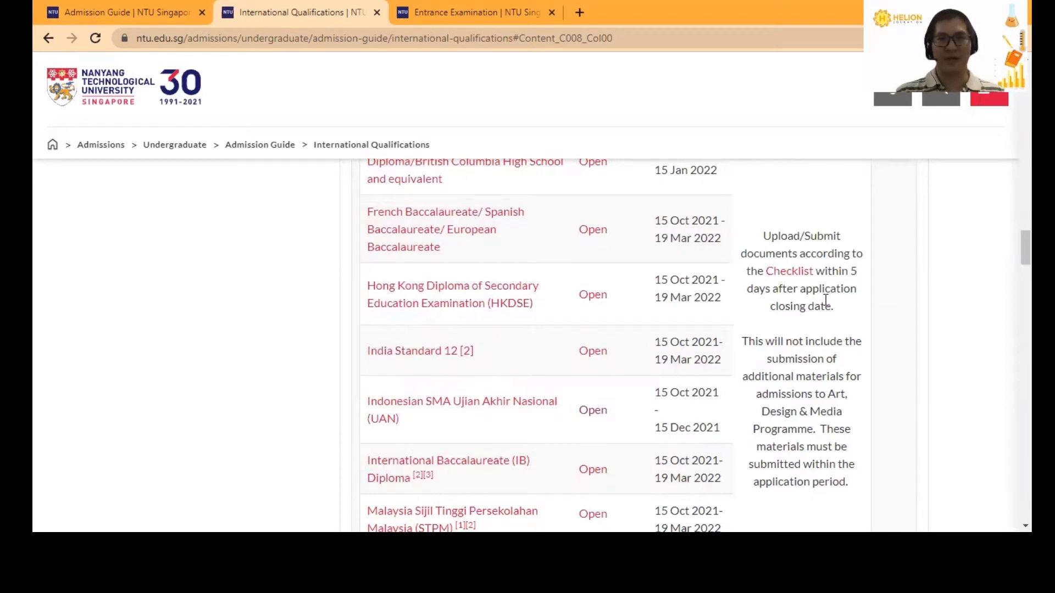
pyautogui.moveTo(654, 391); pyautogui.dragTo(719, 429)
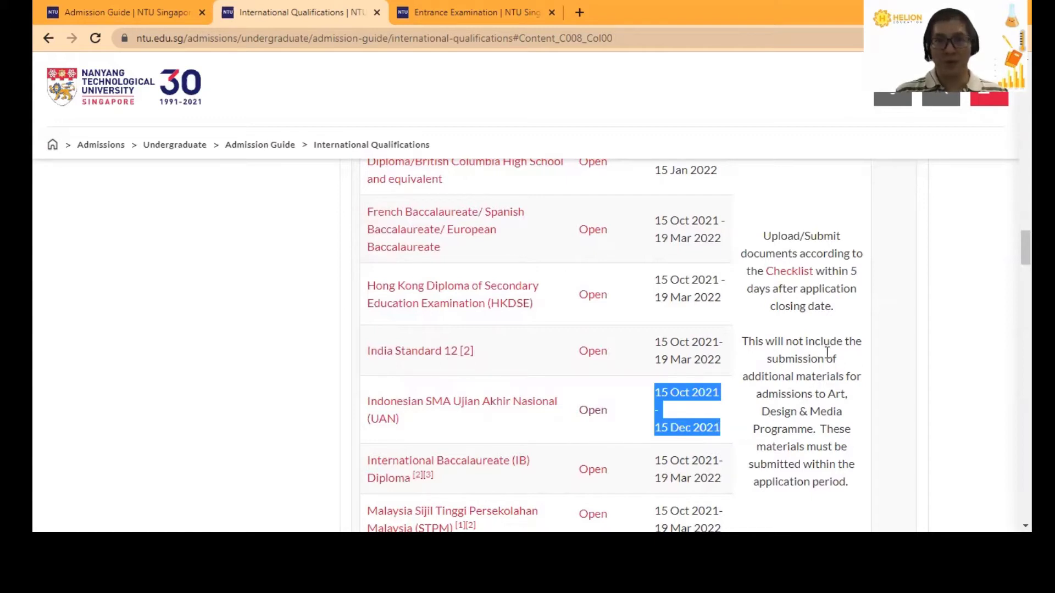
pyautogui.moveTo(851, 270); pyautogui.dragTo(838, 311)
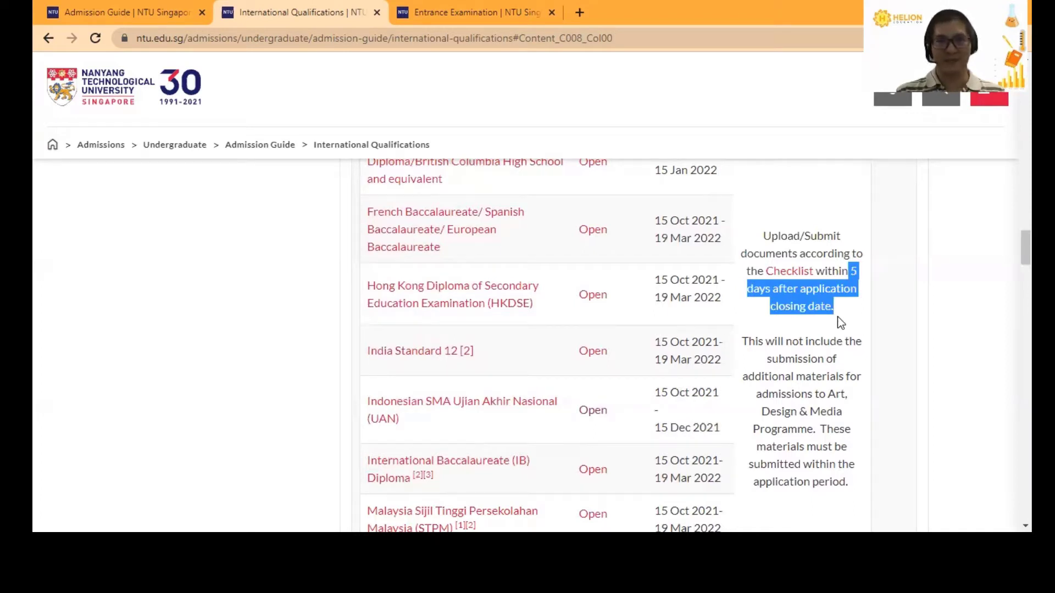
# - Scroll down International Qualifications and expand After you Apply to show the Check Status options
pyautogui.scroll(-1, 838, 316)
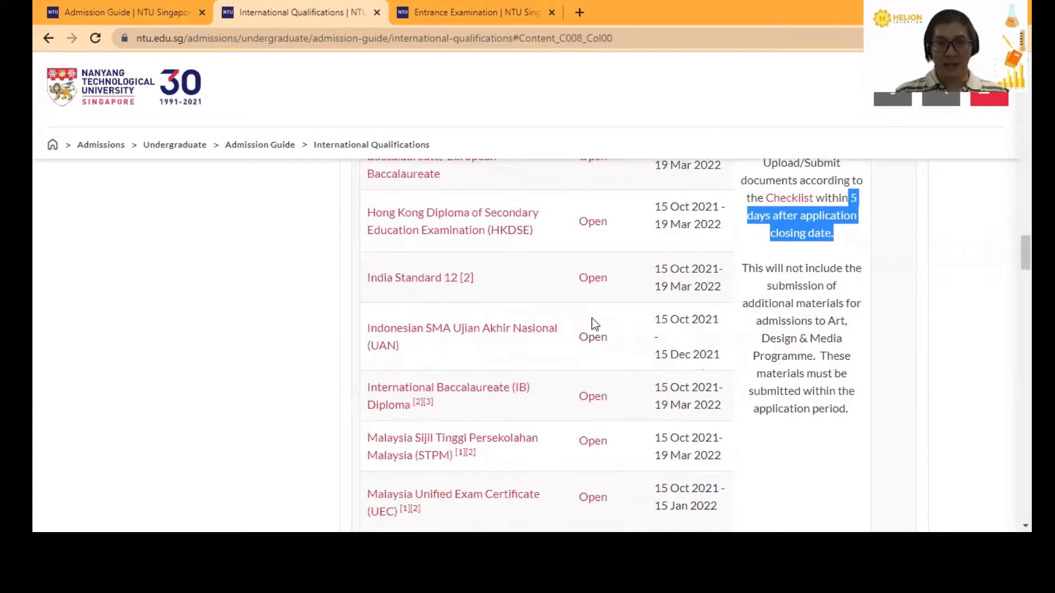
pyautogui.scroll(-5, 692, 340)
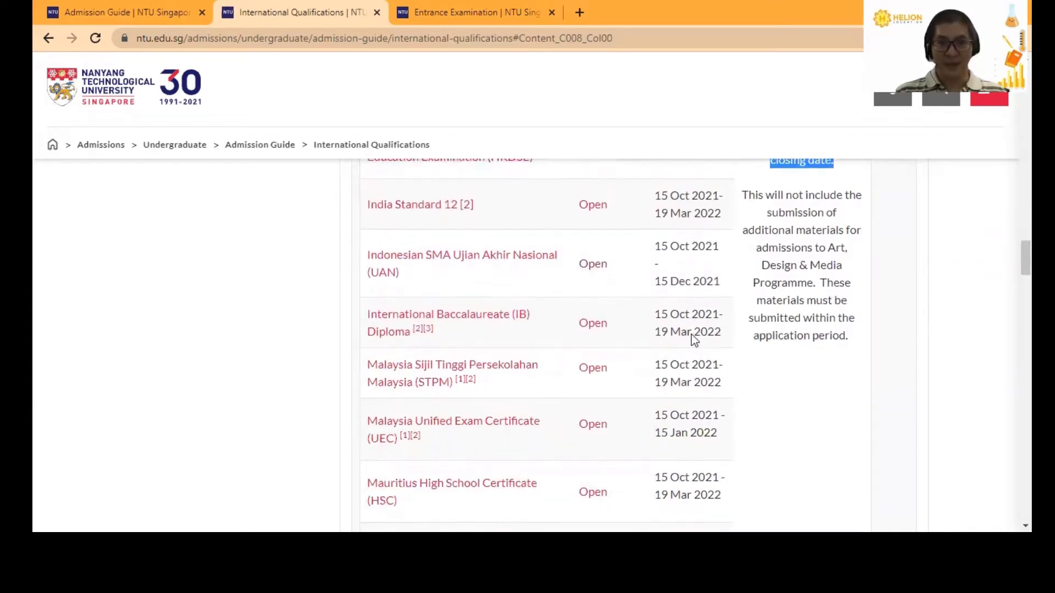
pyautogui.scroll(-12, 691, 337)
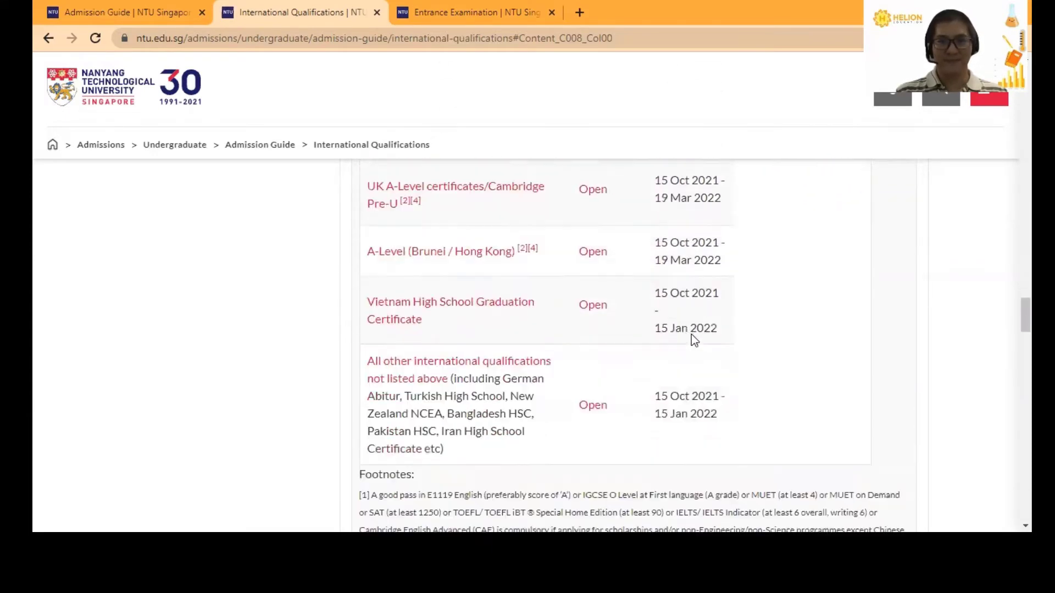
pyautogui.scroll(-10, 691, 336)
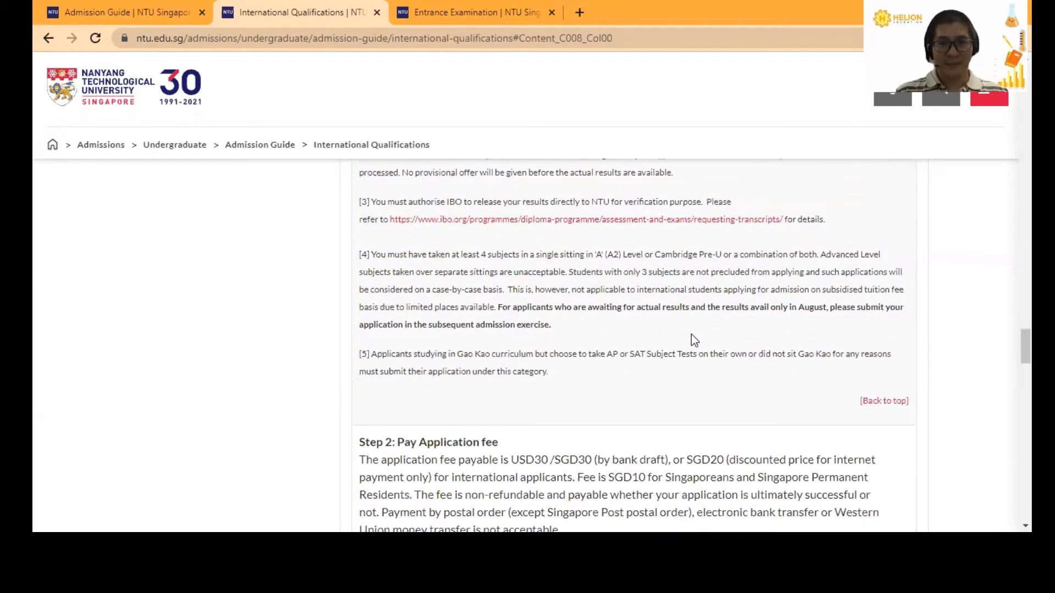
pyautogui.scroll(-8, 691, 337)
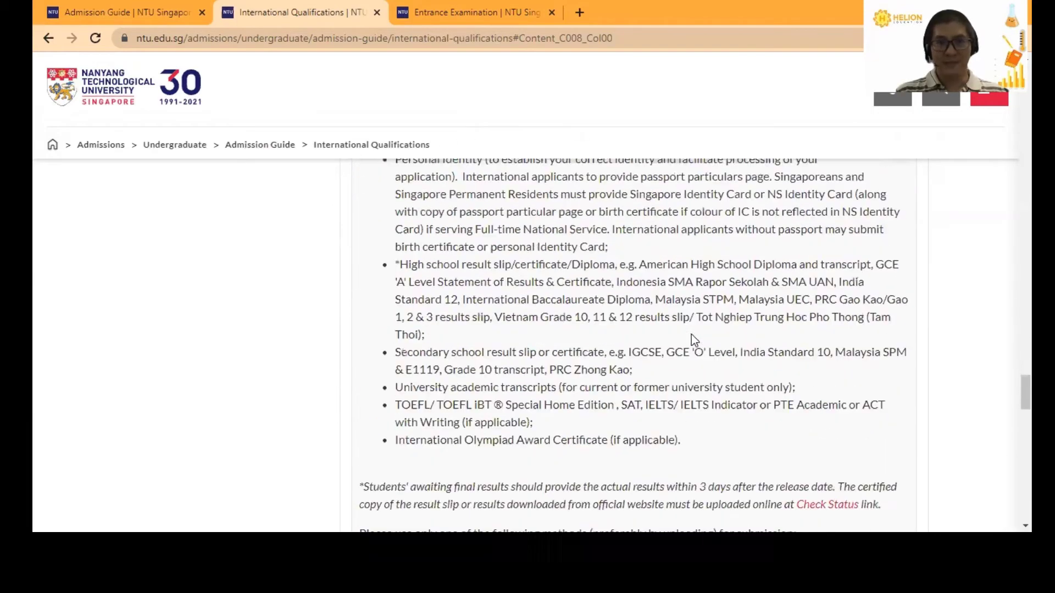
pyautogui.scroll(-8, 692, 334)
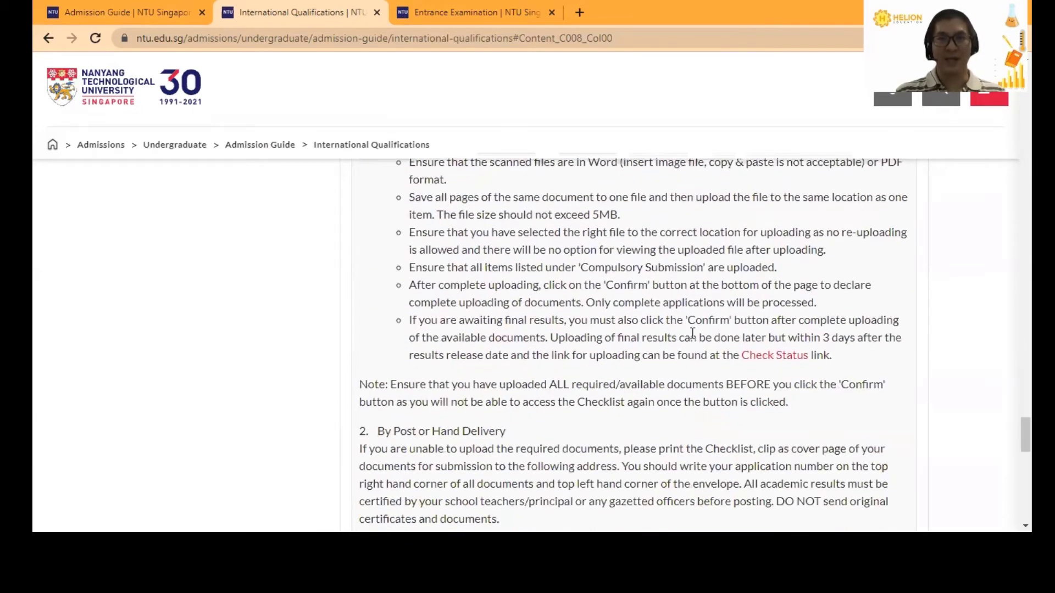
pyautogui.scroll(-7, 692, 336)
pyautogui.scroll(-5, 693, 334)
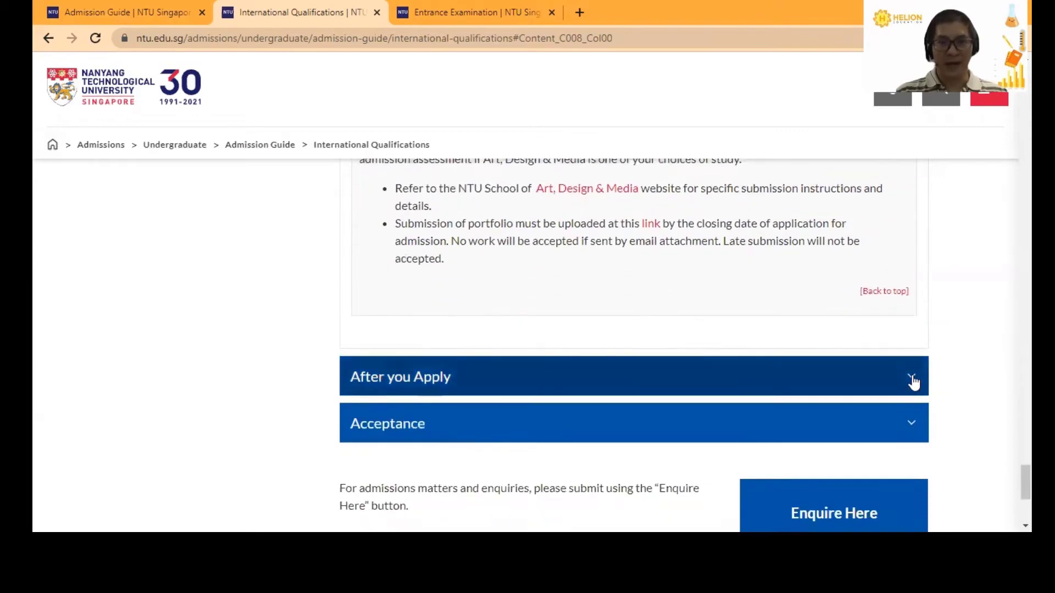
pyautogui.click(912, 379)
pyautogui.scroll(-1, 780, 313)
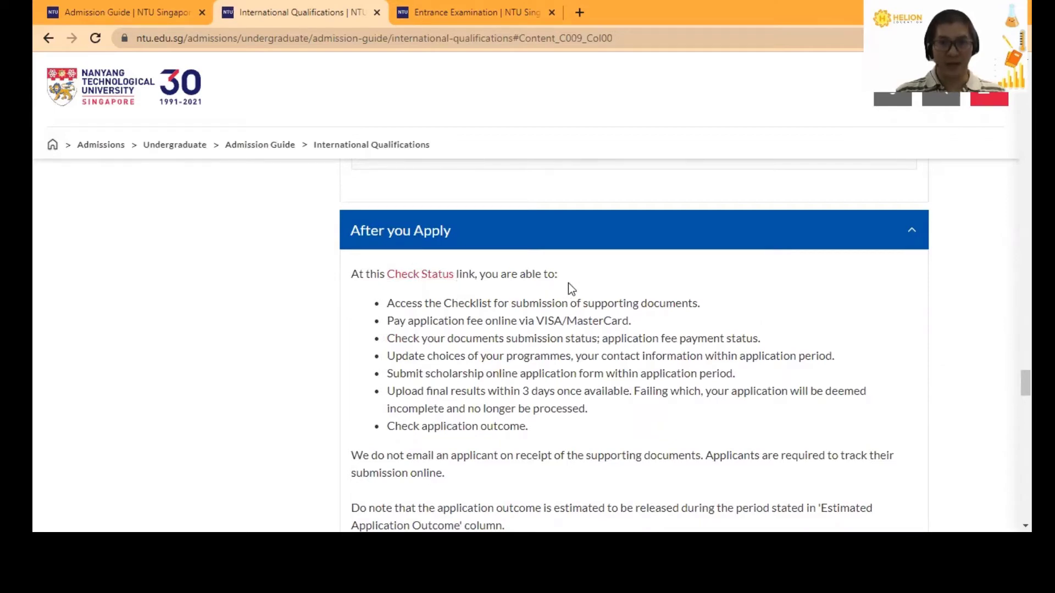
pyautogui.scroll(-5, 568, 283)
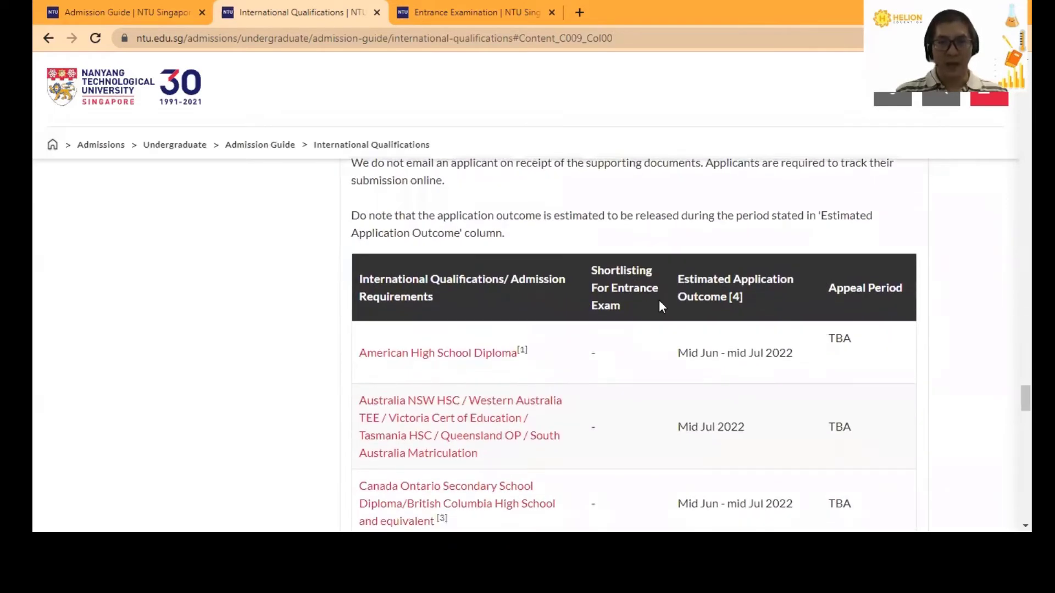
pyautogui.scroll(-3, 624, 348)
pyautogui.scroll(1, 622, 342)
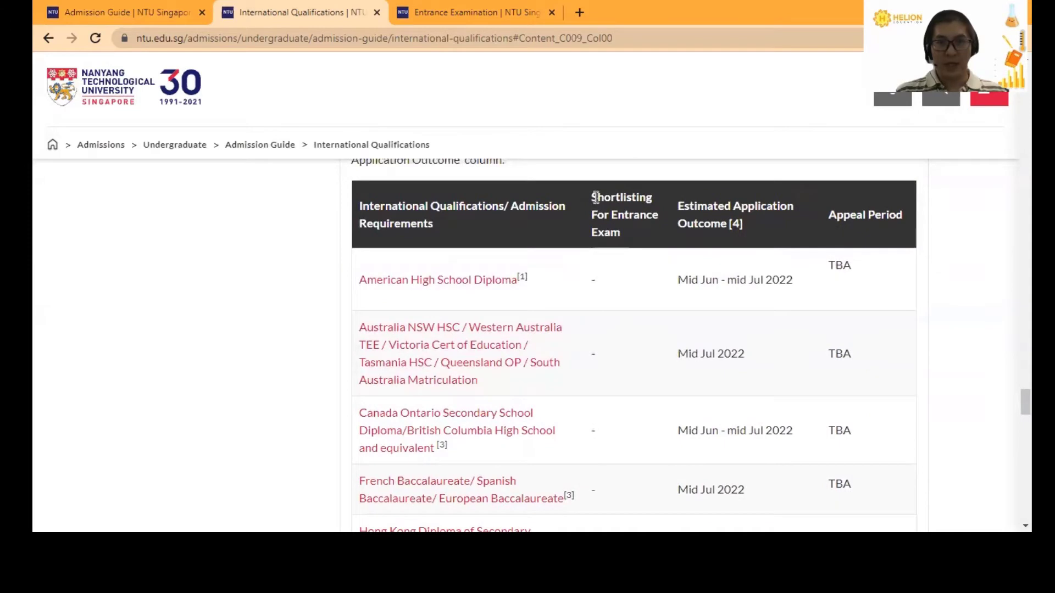
pyautogui.moveTo(592, 197); pyautogui.dragTo(625, 226)
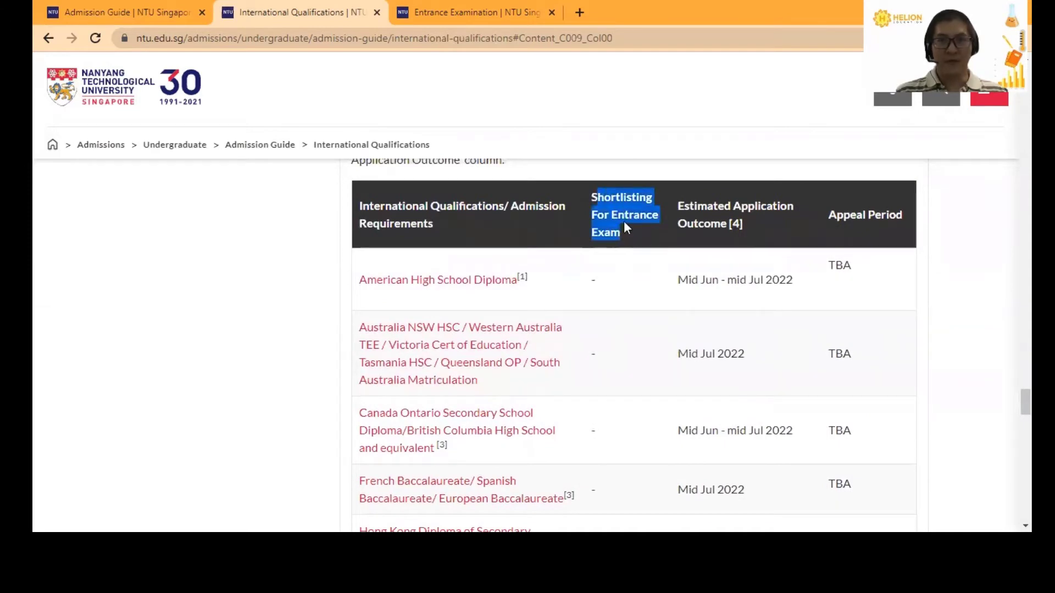
pyautogui.click(648, 291)
pyautogui.scroll(-4, 643, 271)
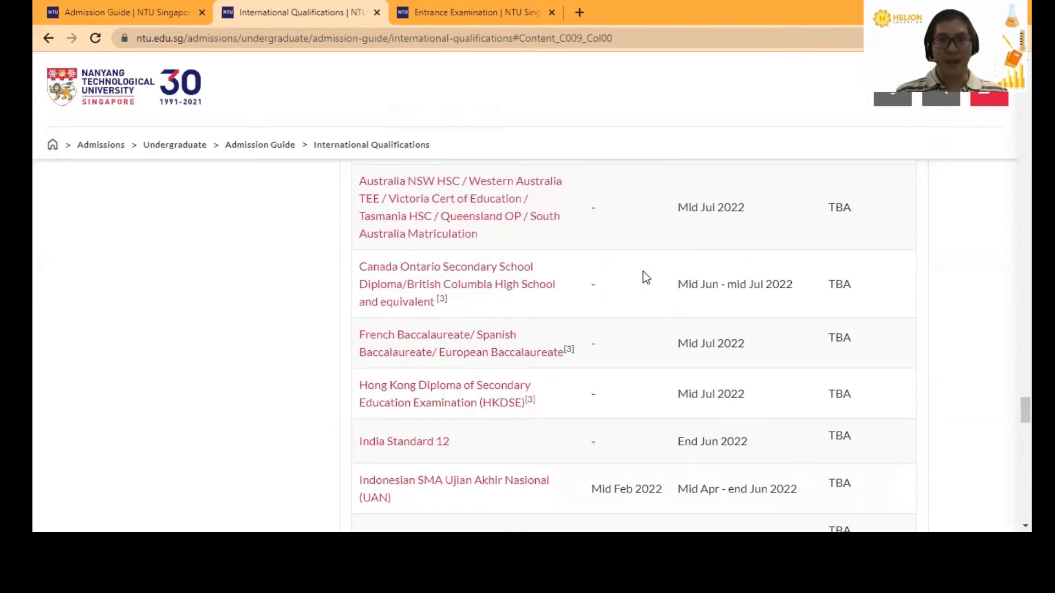
pyautogui.moveTo(592, 416); pyautogui.dragTo(663, 413)
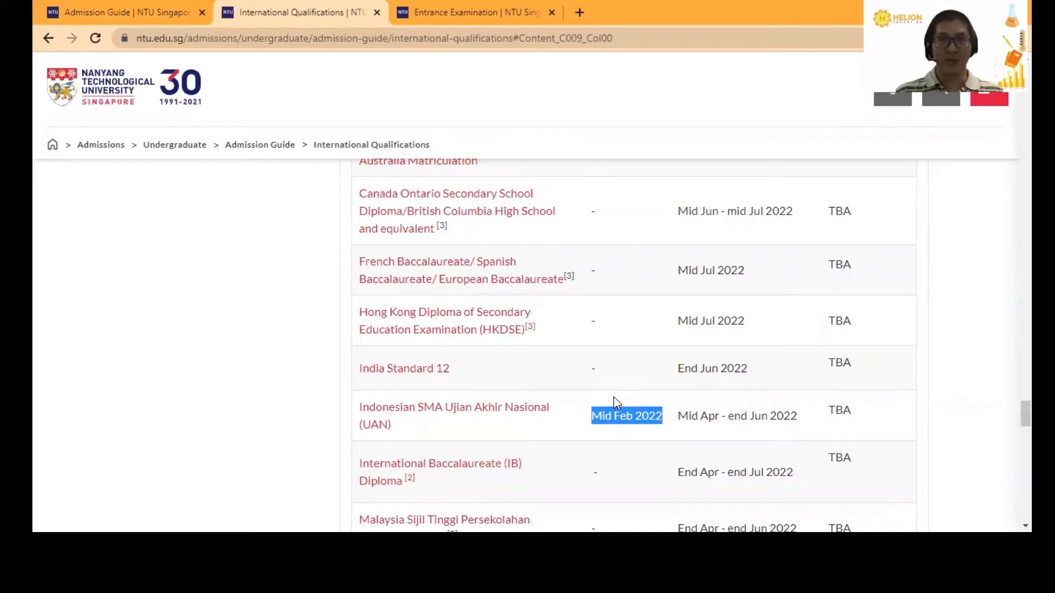
pyautogui.click(624, 420)
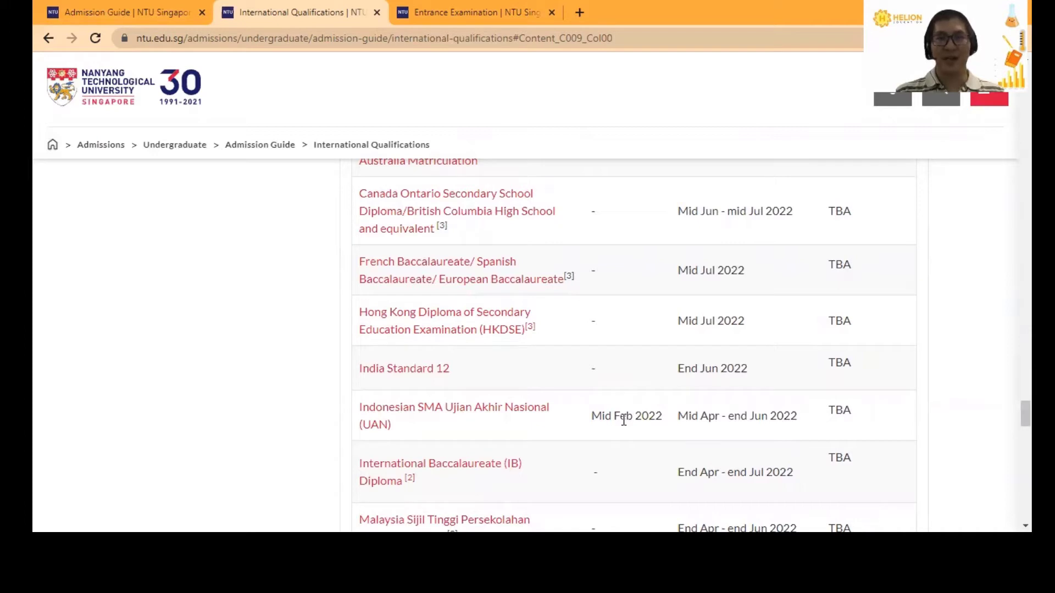
pyautogui.moveTo(604, 418); pyautogui.dragTo(644, 417)
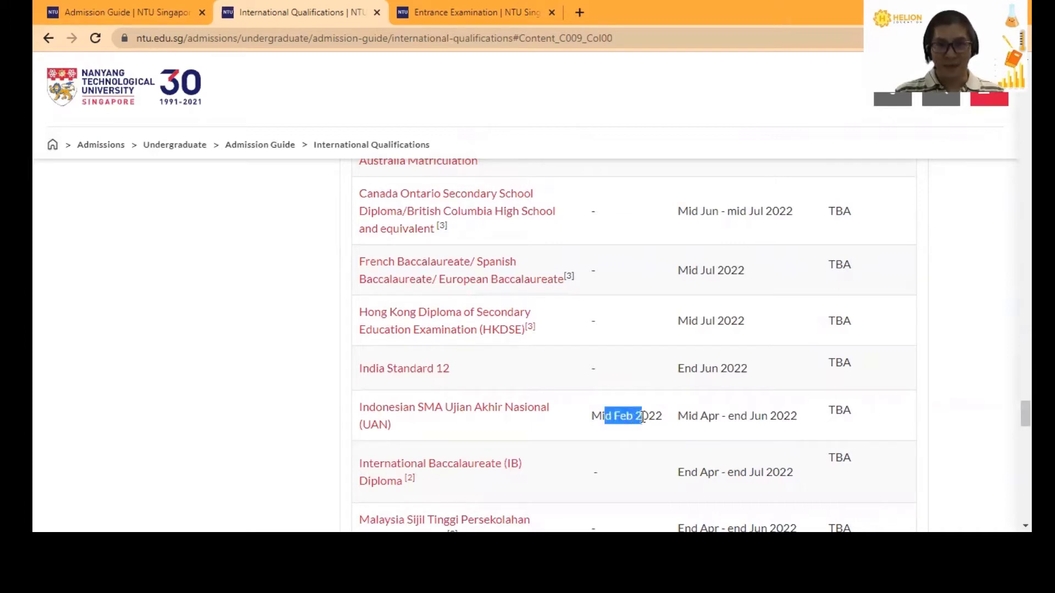
pyautogui.click(643, 417)
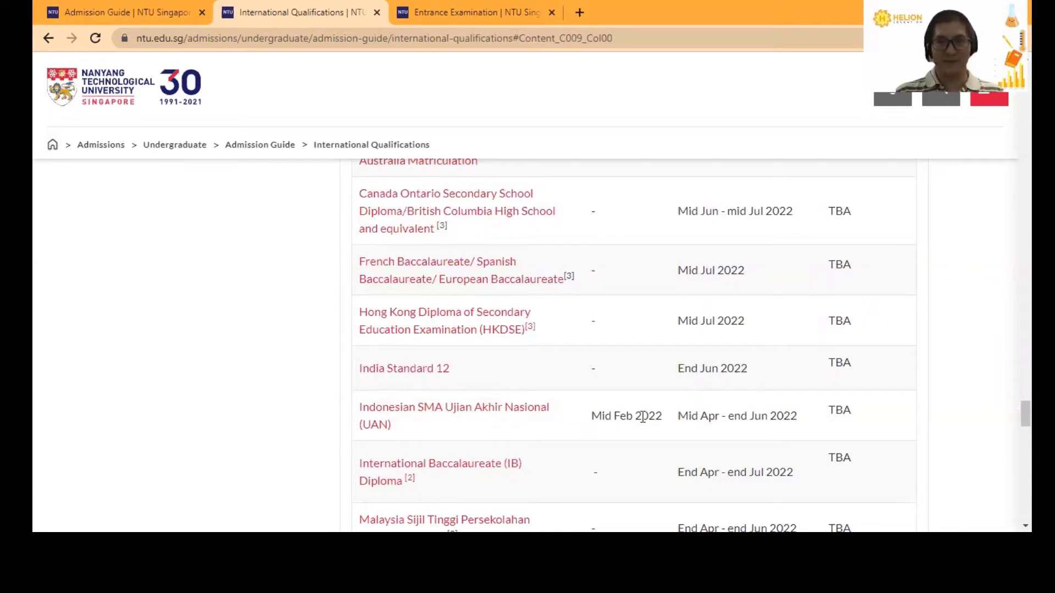
pyautogui.scroll(4, 642, 418)
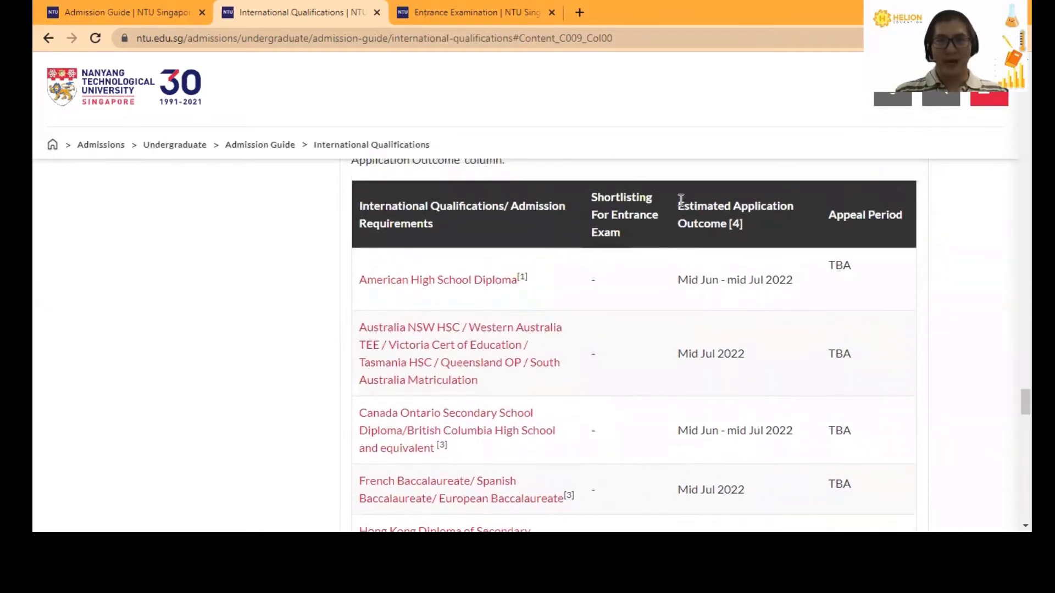
pyautogui.moveTo(681, 199); pyautogui.dragTo(726, 224)
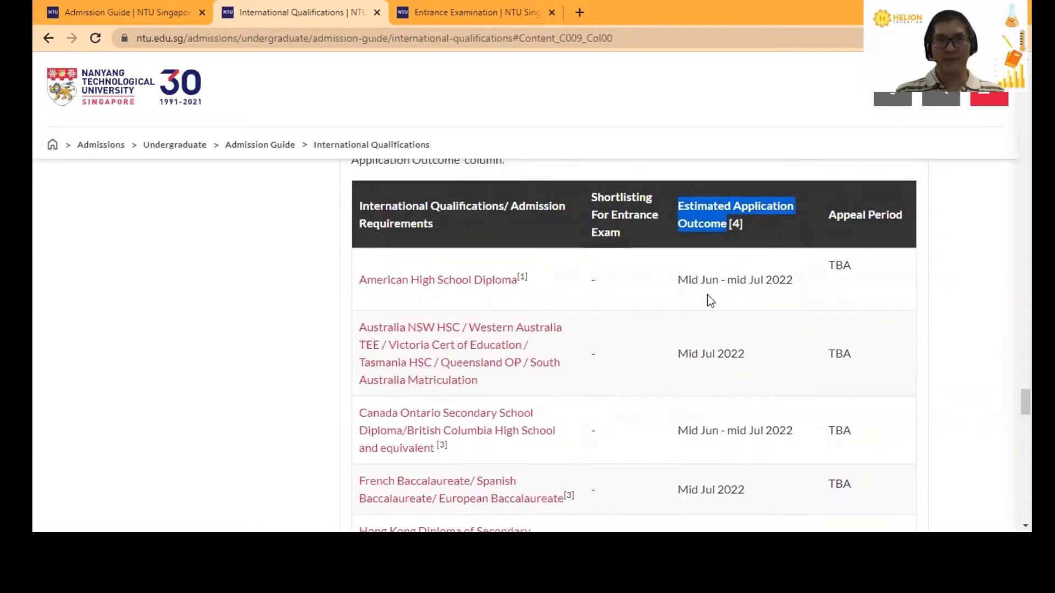
pyautogui.scroll(-5, 707, 294)
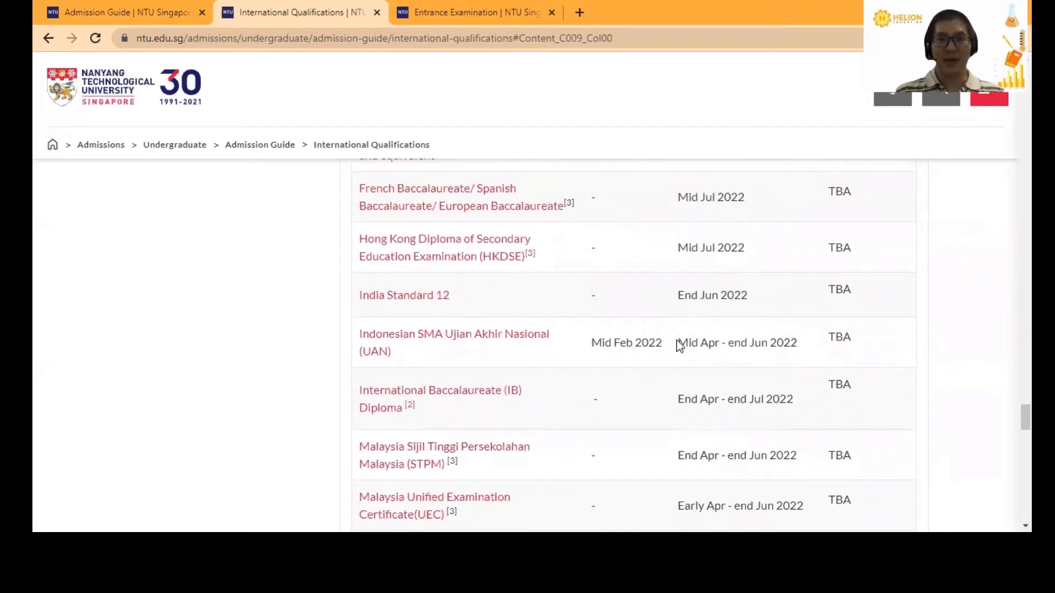
pyautogui.moveTo(681, 344); pyautogui.dragTo(800, 344)
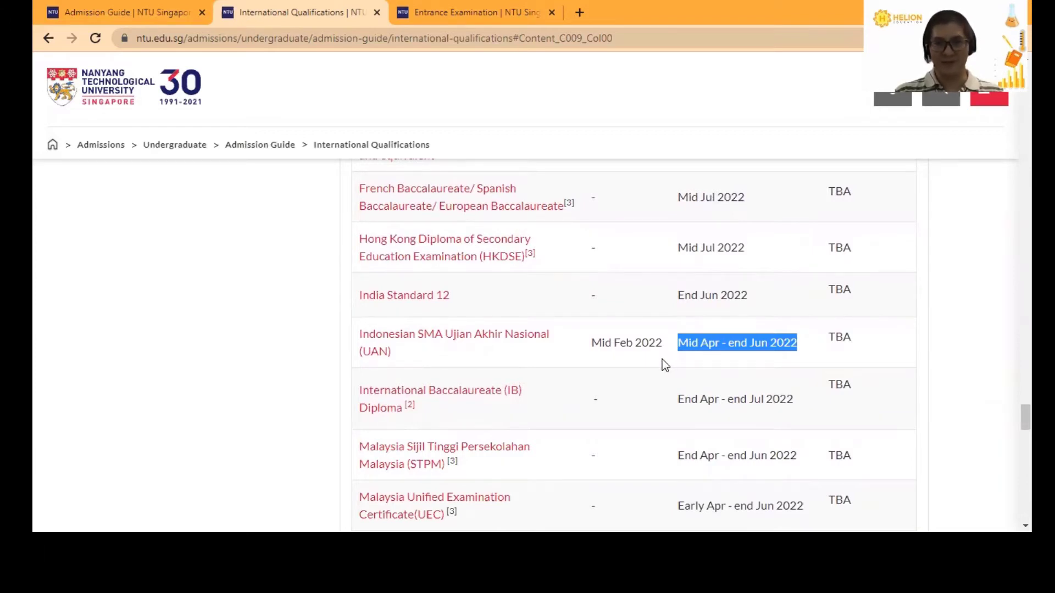
pyautogui.scroll(10, 661, 360)
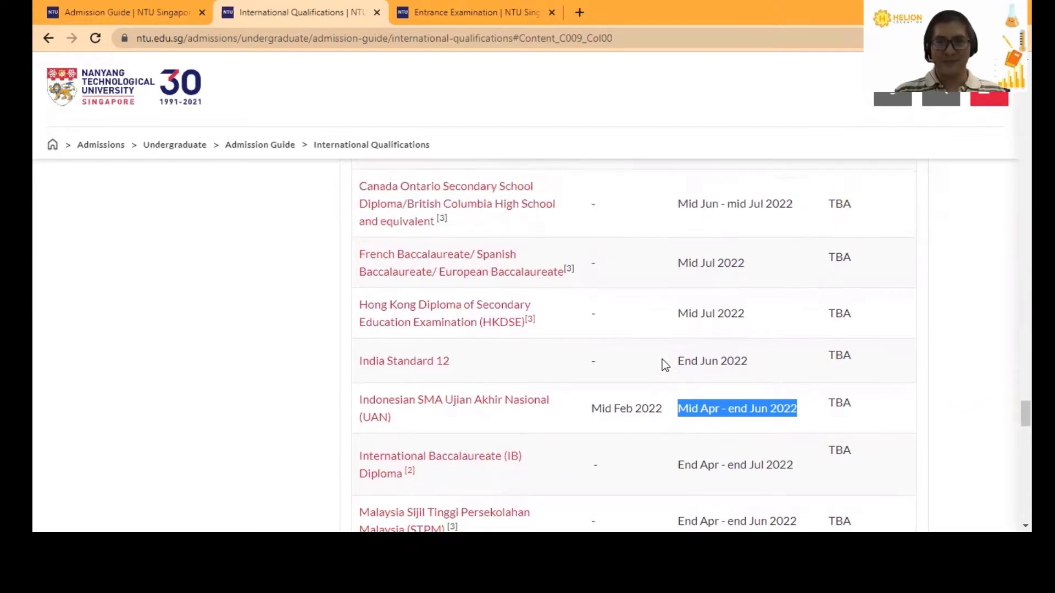
# - Open the Indonesian SMA UAN page and expand its Criteria section
pyautogui.scroll(10, 662, 359)
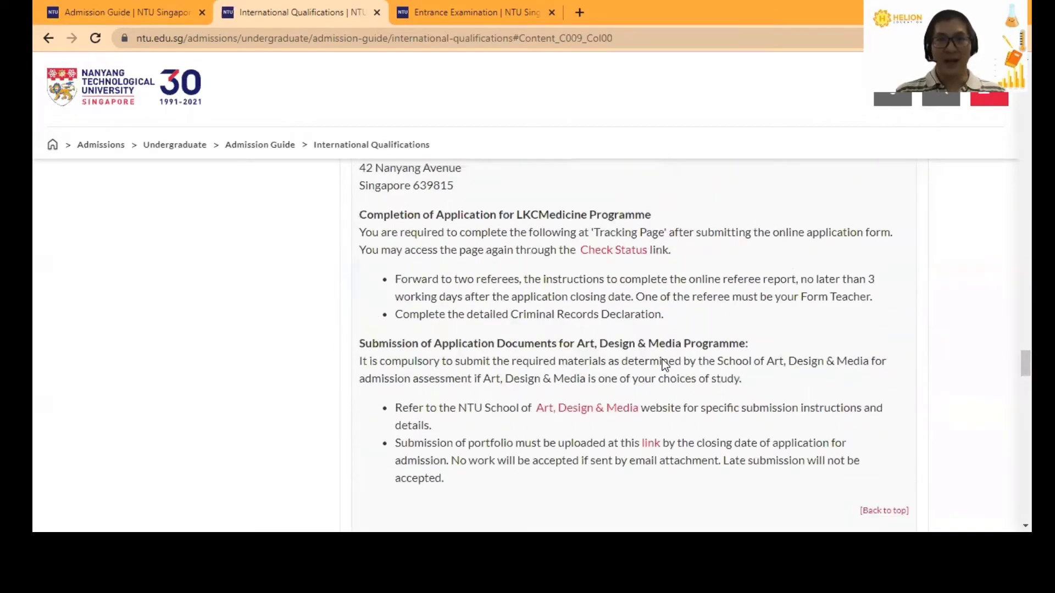
pyautogui.scroll(10, 662, 359)
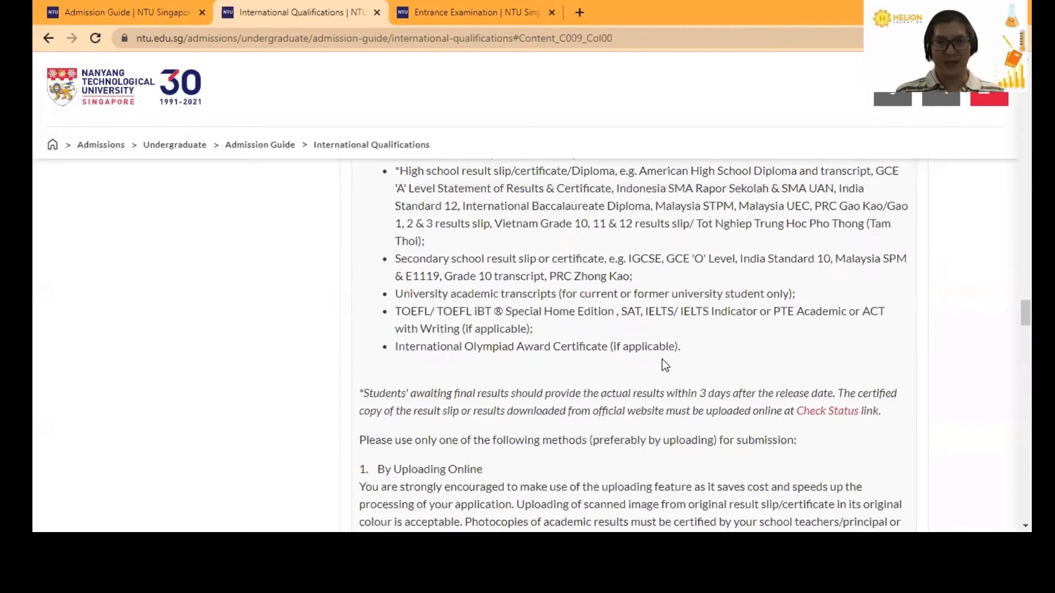
pyautogui.scroll(10, 662, 359)
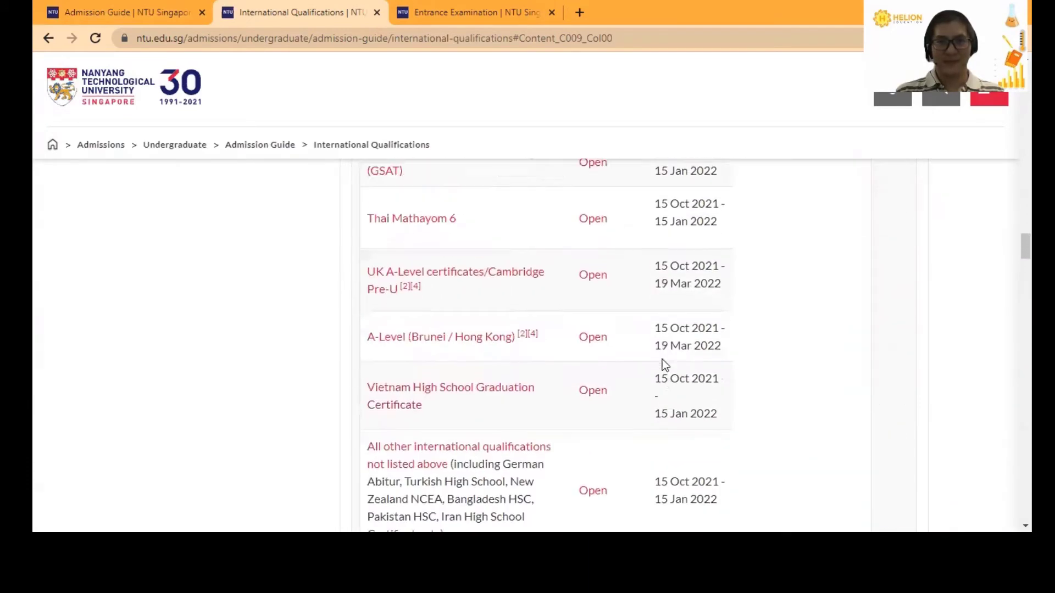
pyautogui.scroll(6, 661, 359)
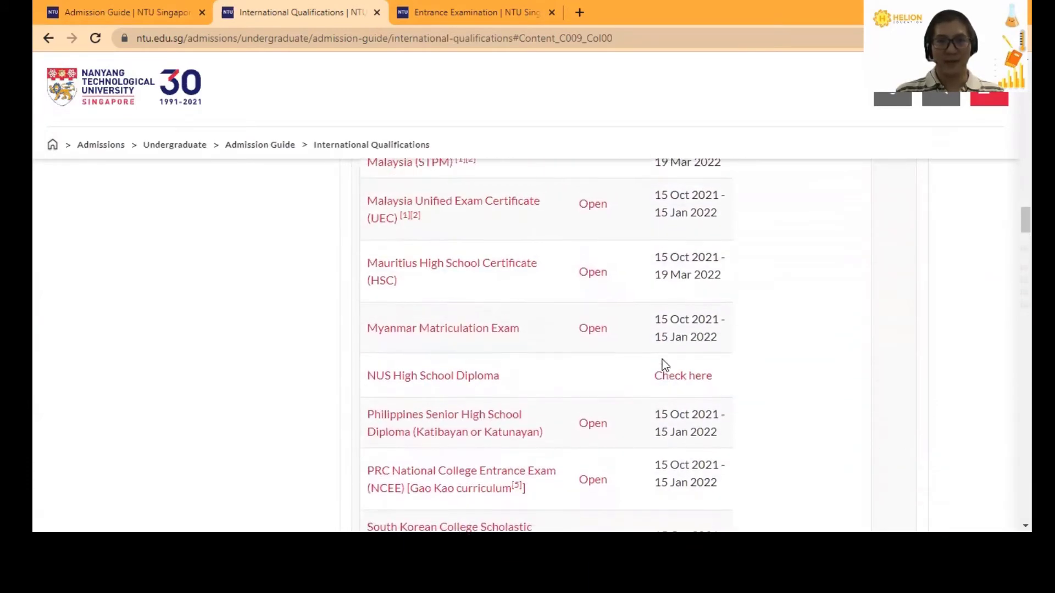
pyautogui.scroll(1, 664, 358)
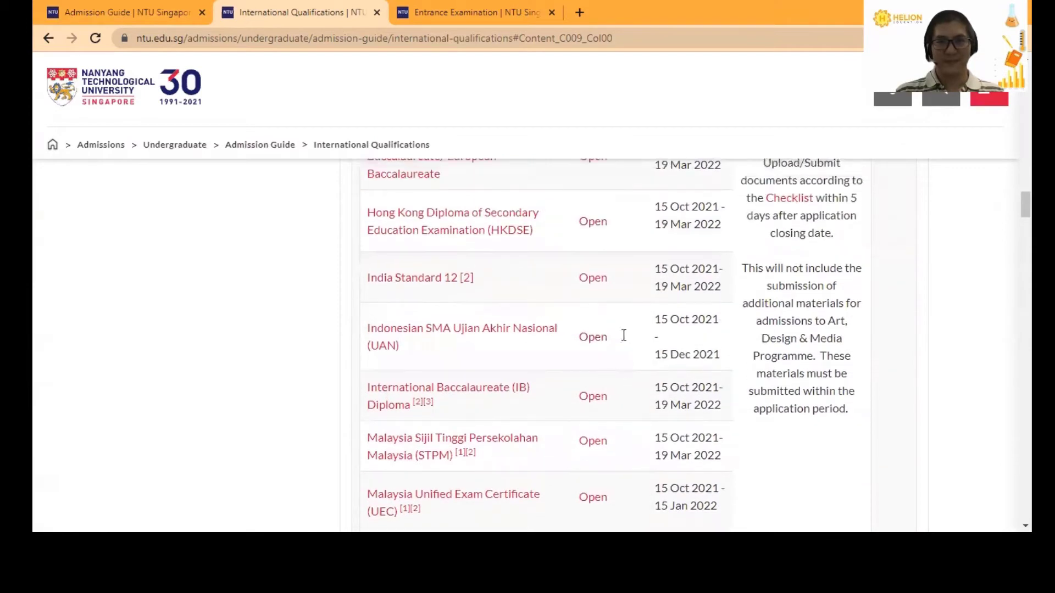
pyautogui.click(594, 338)
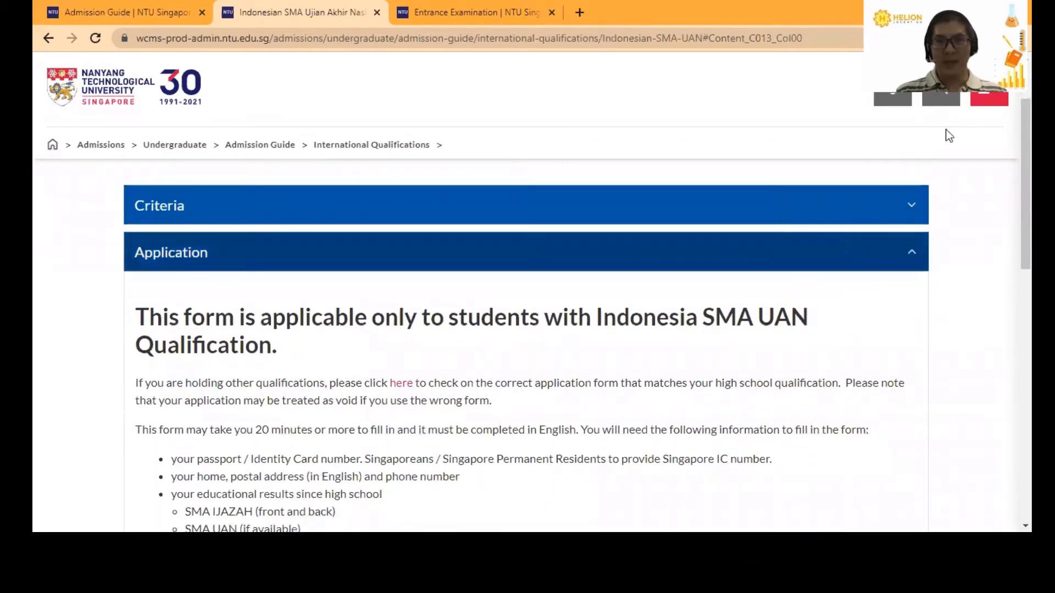
pyautogui.click(911, 217)
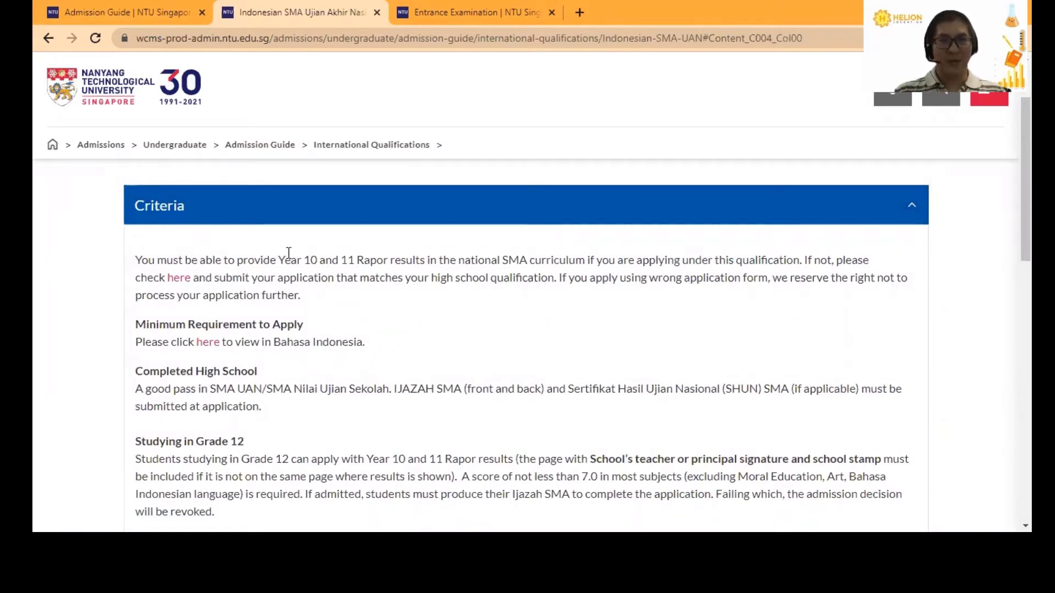
# - Open the Bahasa Indonesia minimum-requirements link in a new tab
pyautogui.moveTo(283, 259); pyautogui.dragTo(395, 259)
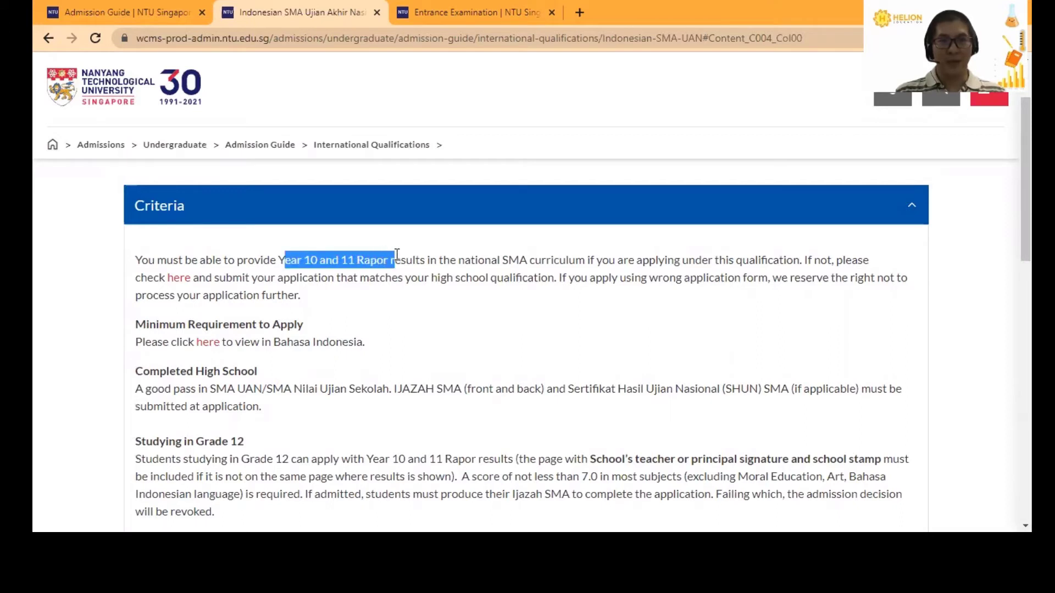
pyautogui.click(446, 263)
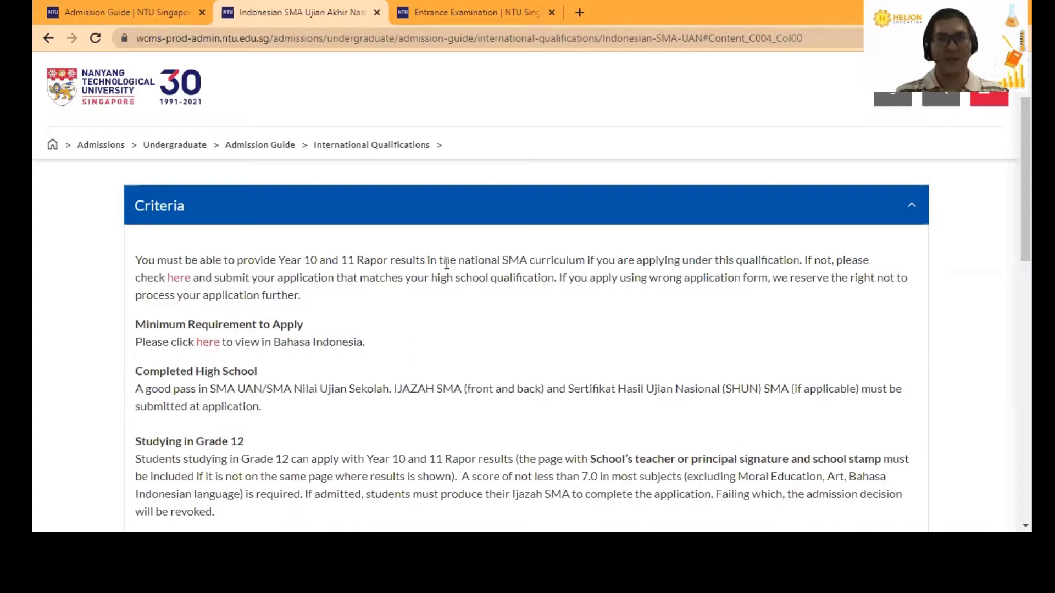
pyautogui.scroll(-1, 445, 292)
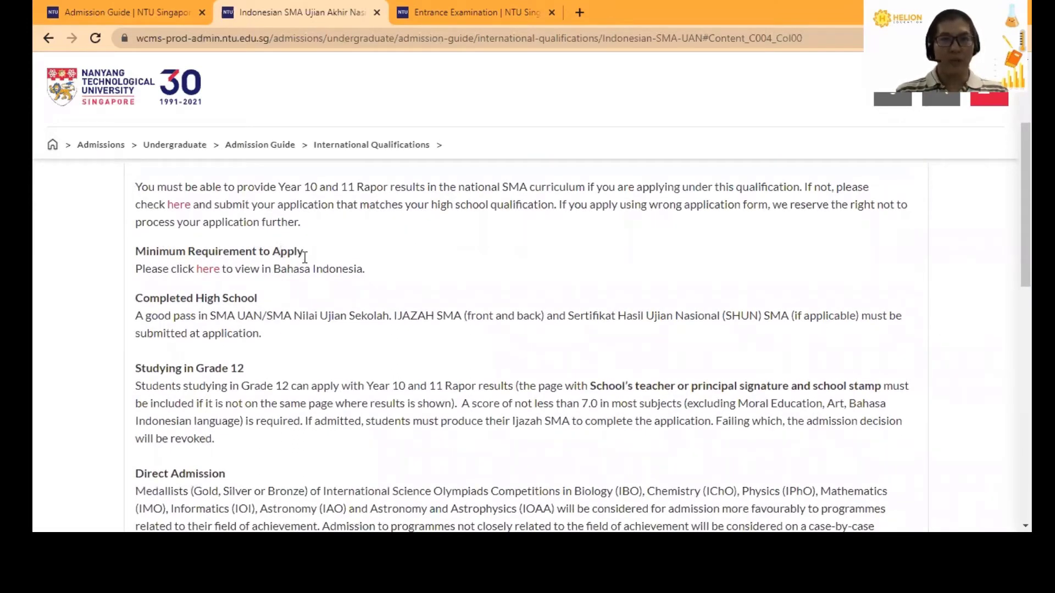
pyautogui.rightClick(213, 276)
pyautogui.click(233, 284)
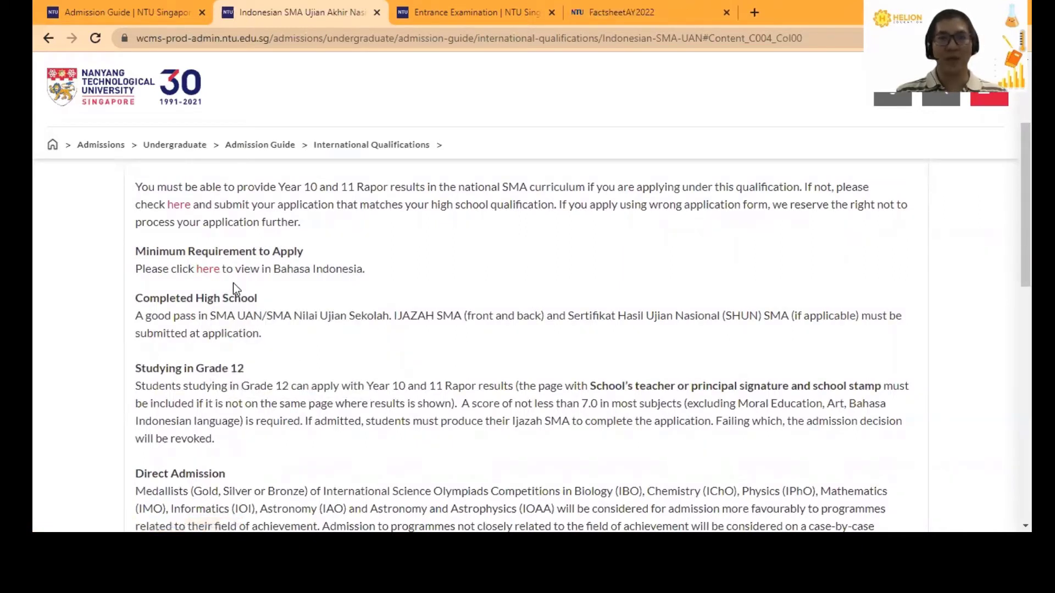
# - View the FactsheetAY2022 PDF down to the page 2 tuition and living-cost tables
pyautogui.click(625, 11)
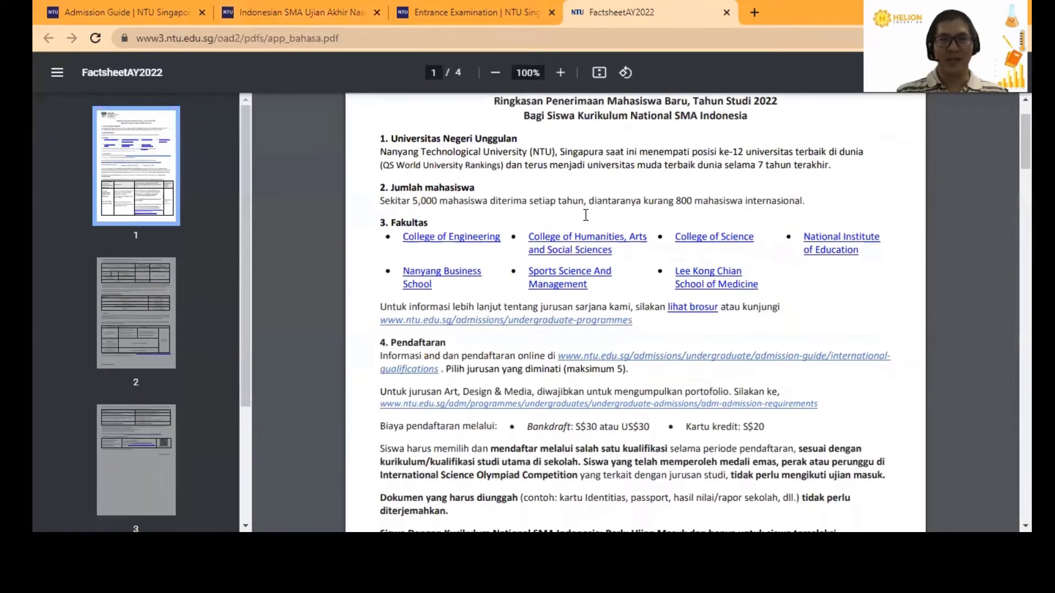
pyautogui.scroll(-1, 586, 216)
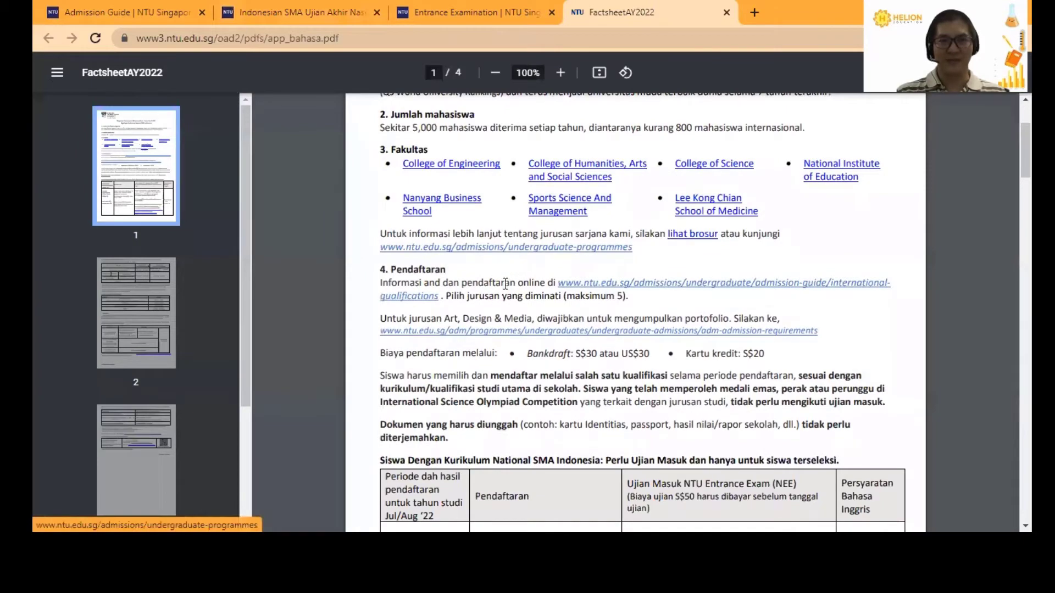
pyautogui.scroll(-3, 505, 284)
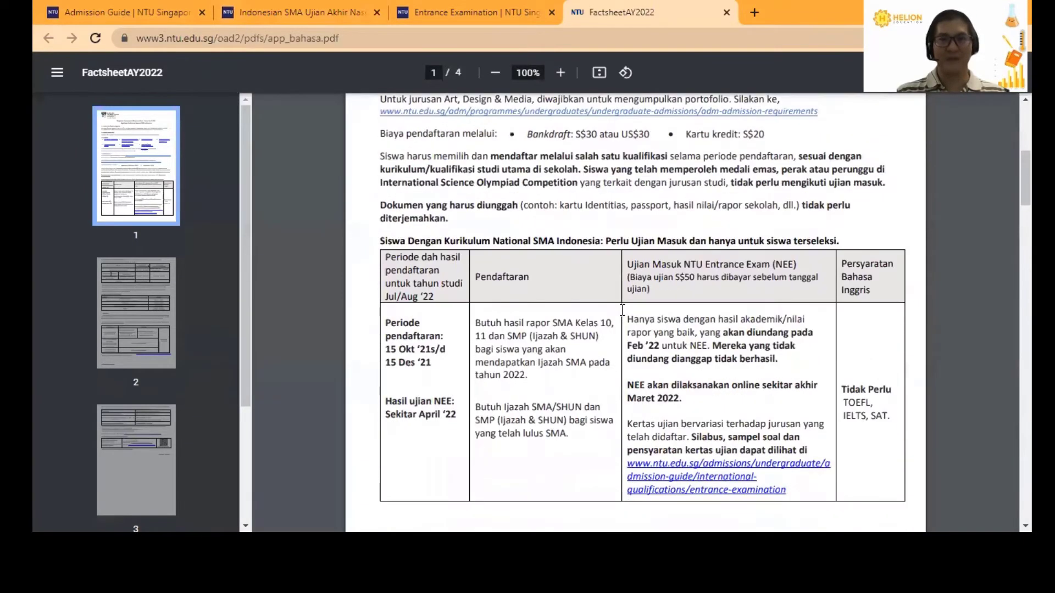
pyautogui.scroll(-1, 662, 305)
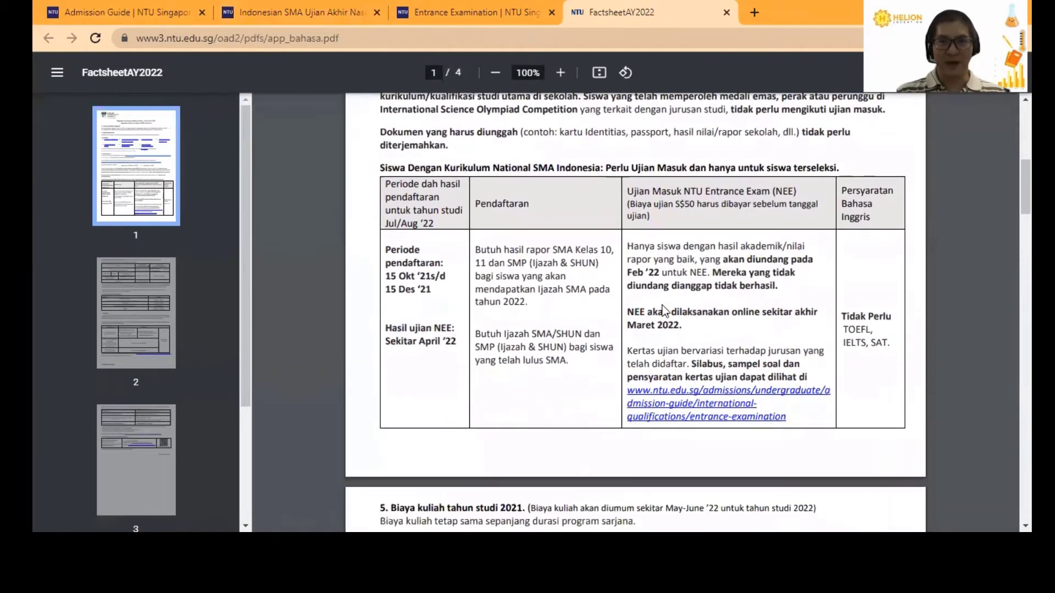
pyautogui.scroll(-4, 662, 308)
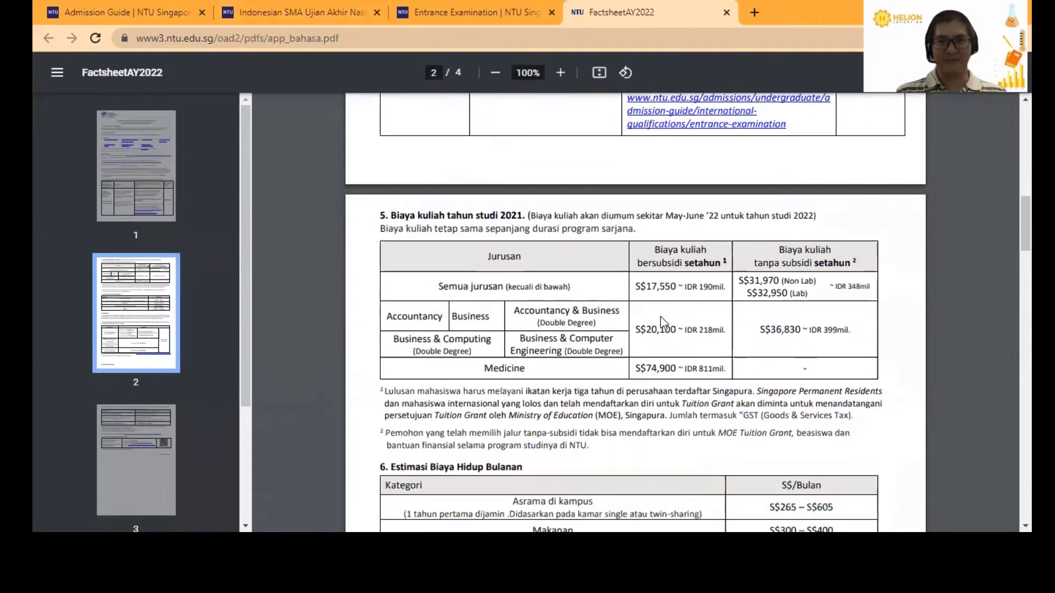
pyautogui.scroll(-2, 661, 316)
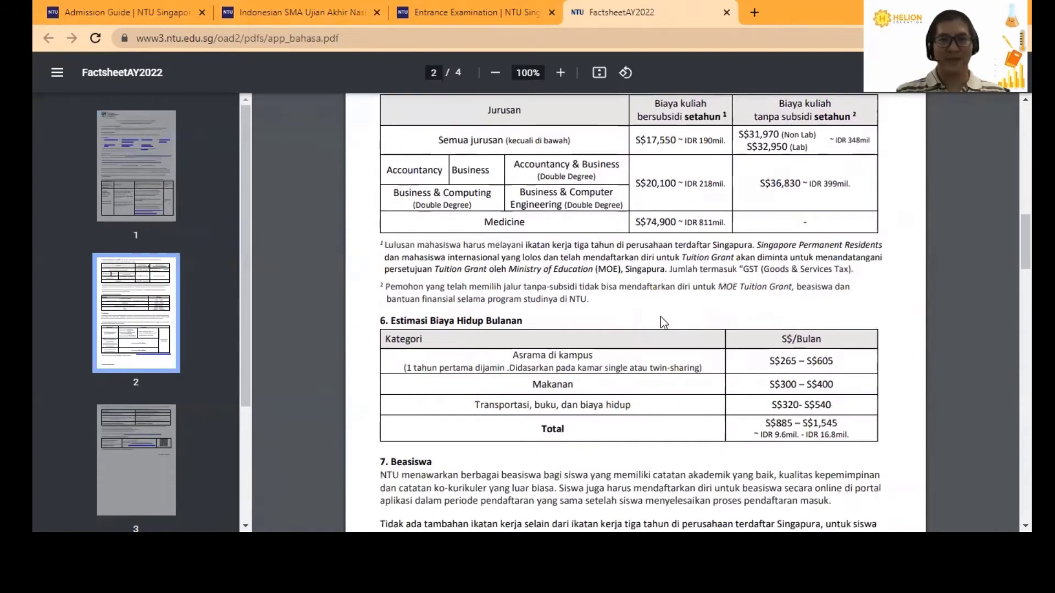
# - Close the FactsheetAY2022 tab and scroll to the Notes on high school academic performance
pyautogui.click(727, 12)
pyautogui.scroll(-2, 369, 281)
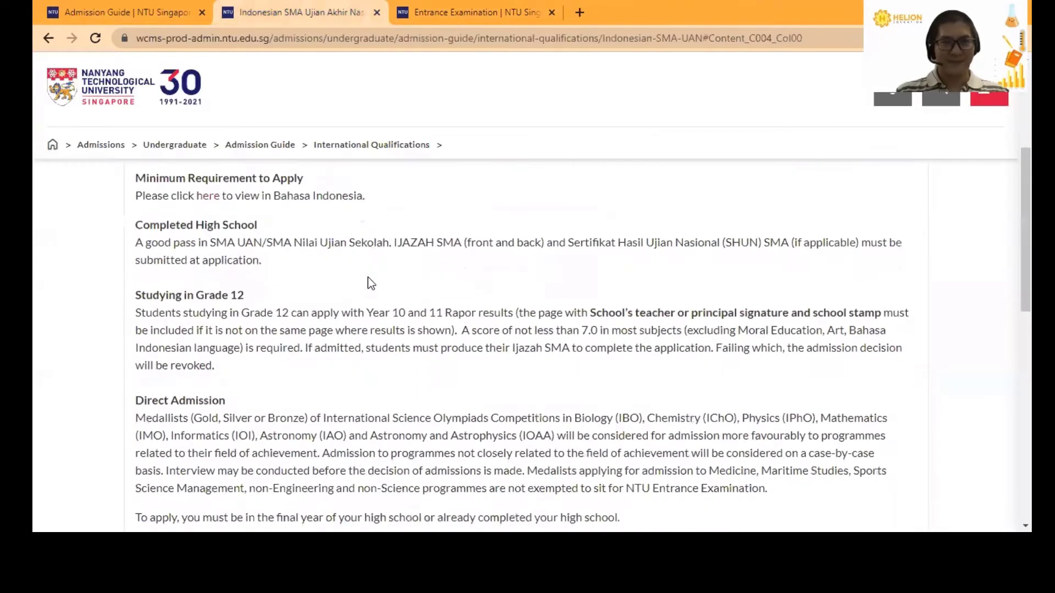
pyautogui.scroll(-1, 365, 281)
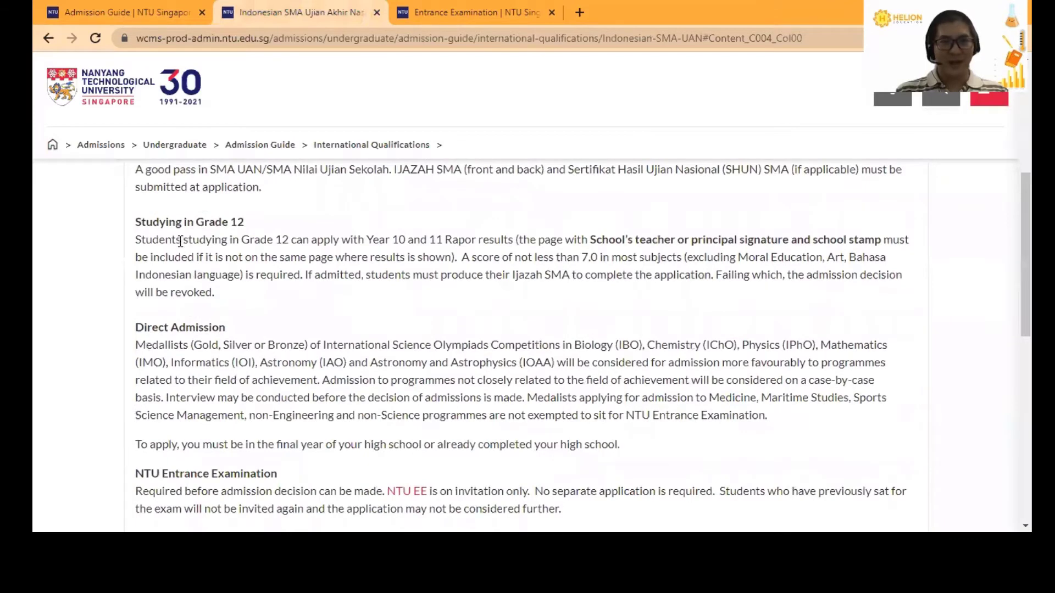
pyautogui.scroll(-1, 197, 262)
pyautogui.scroll(-3, 208, 257)
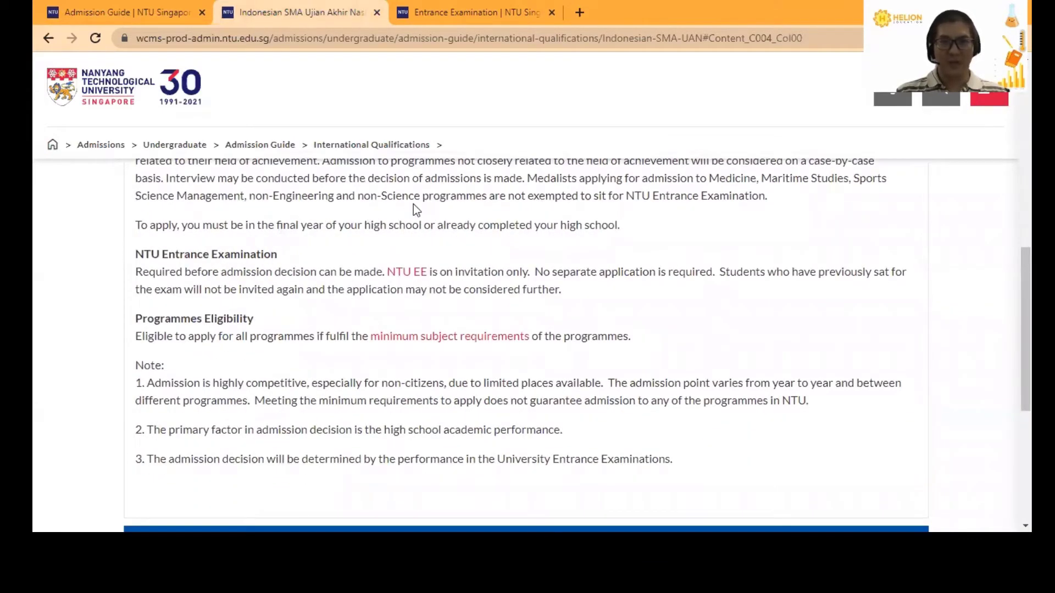
pyautogui.scroll(-1, 426, 262)
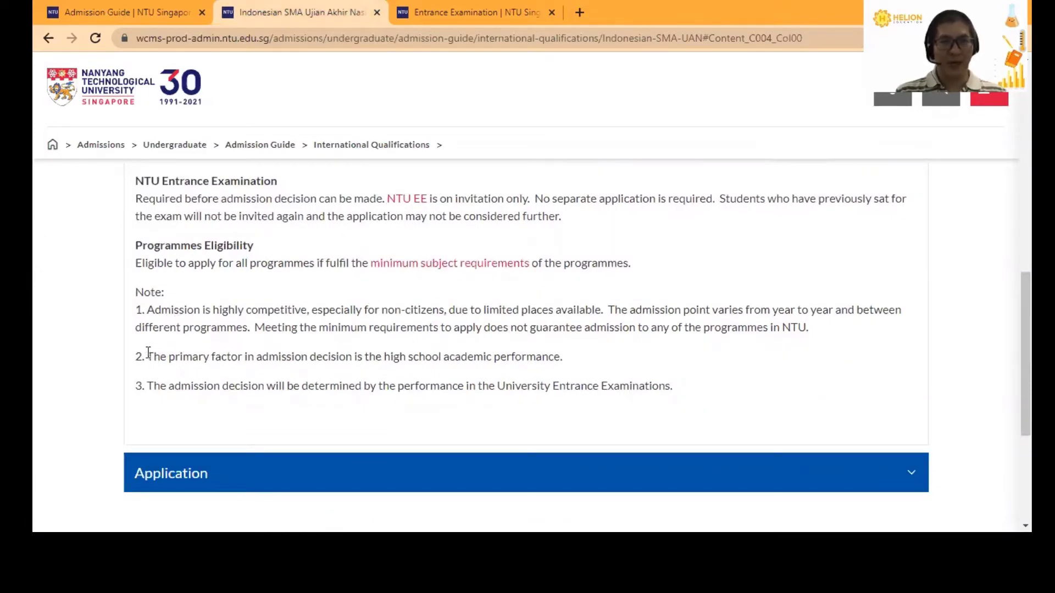
pyautogui.moveTo(148, 357); pyautogui.dragTo(632, 366)
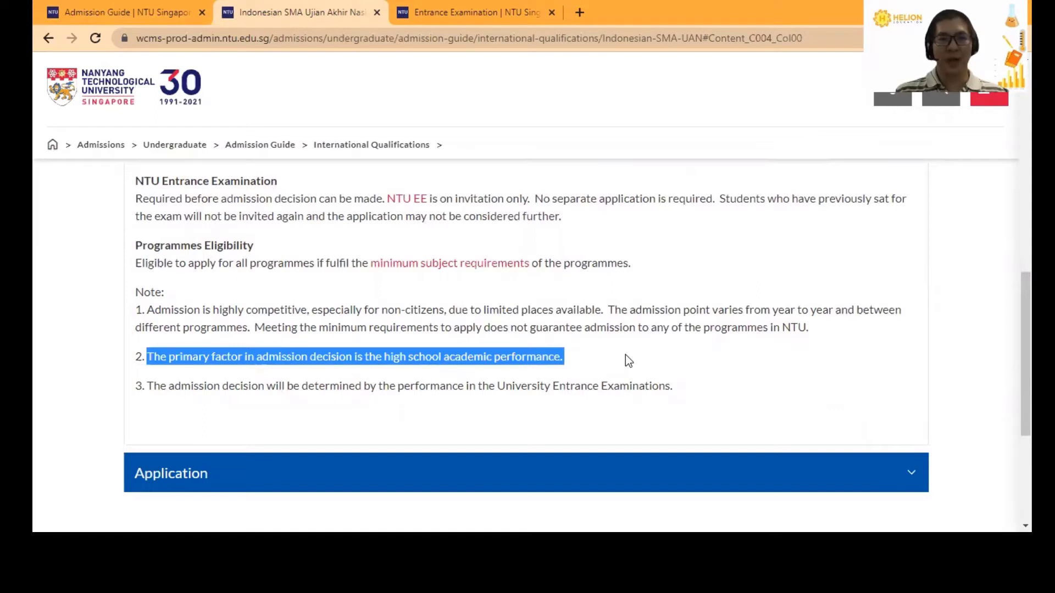
pyautogui.click(626, 356)
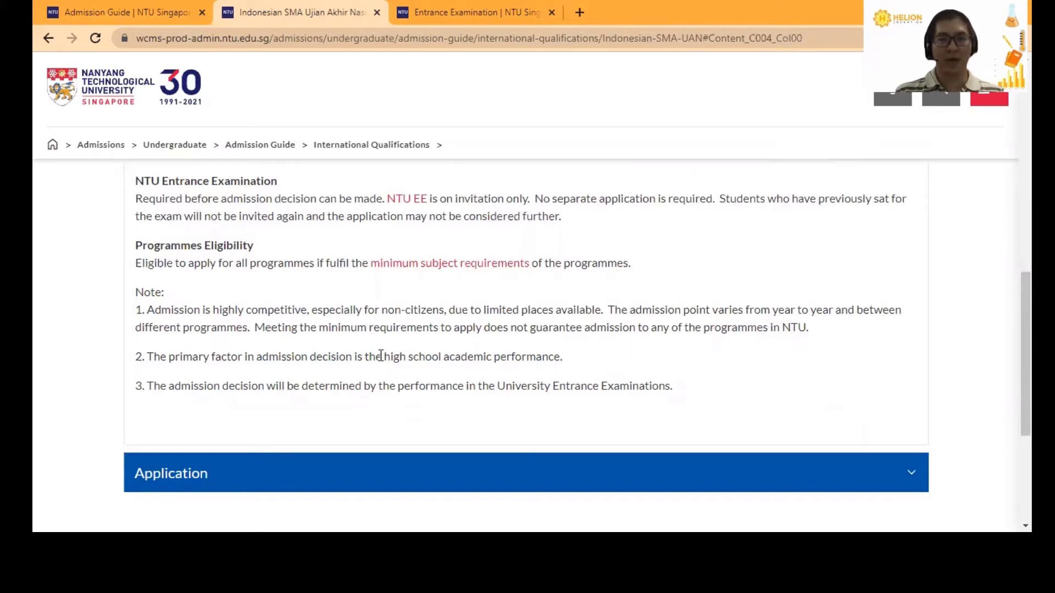
pyautogui.moveTo(382, 356); pyautogui.dragTo(566, 356)
pyautogui.click(609, 362)
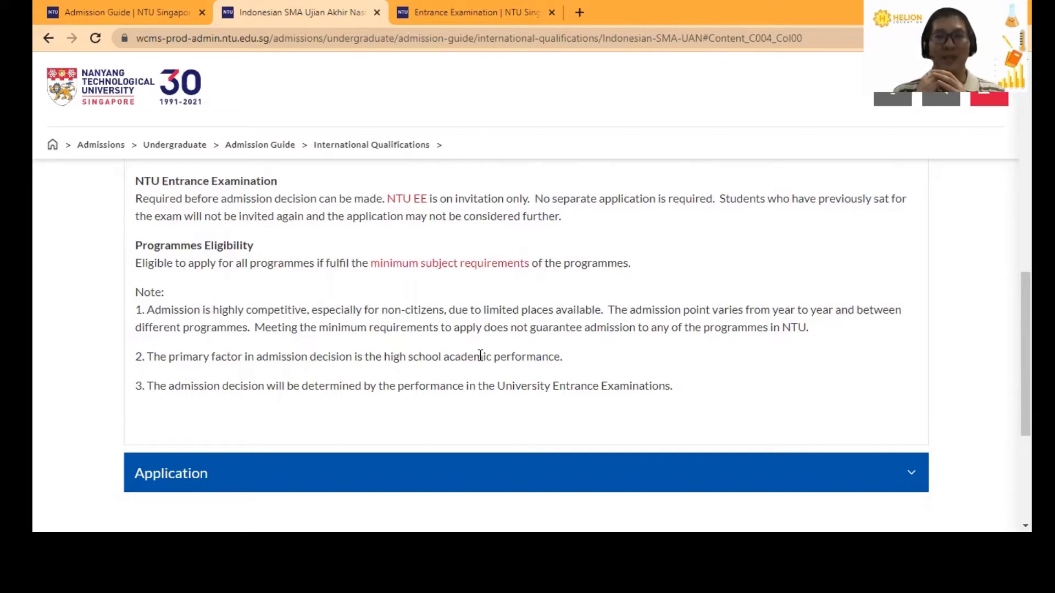
pyautogui.scroll(4, 481, 356)
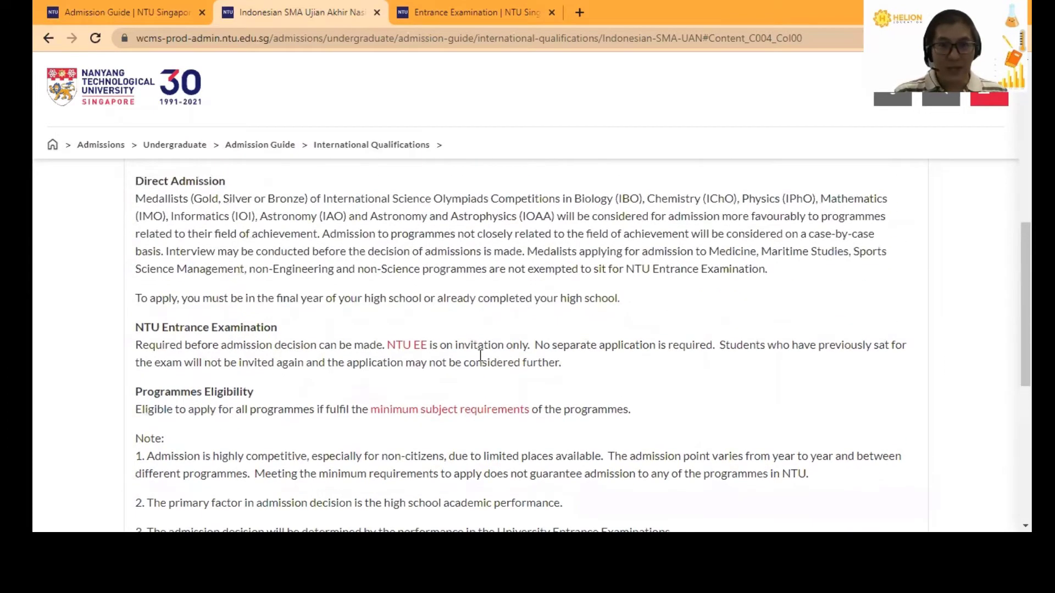
pyautogui.scroll(1, 480, 358)
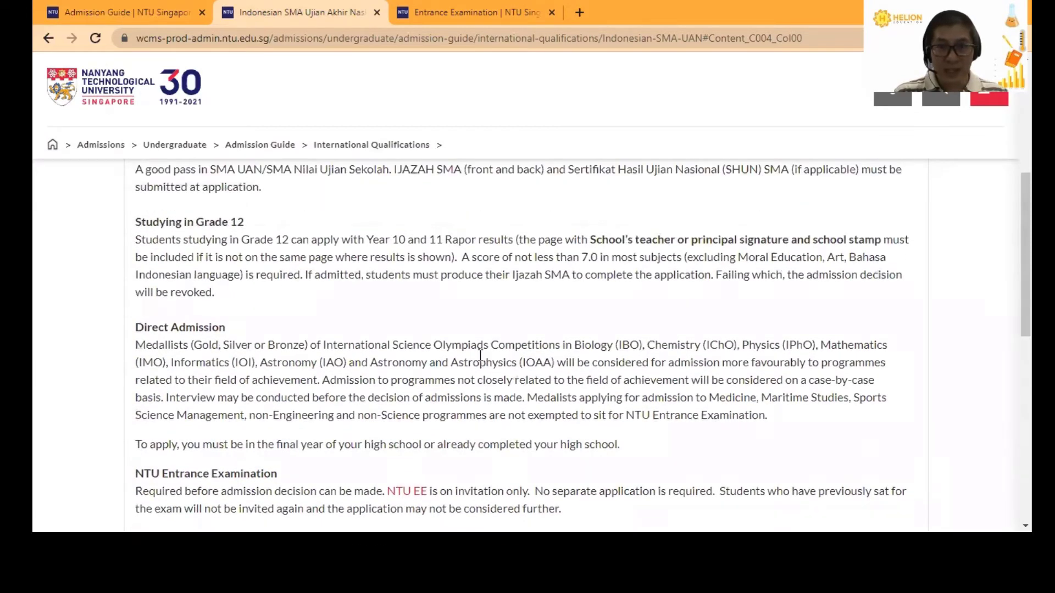
pyautogui.moveTo(463, 257); pyautogui.dragTo(610, 257)
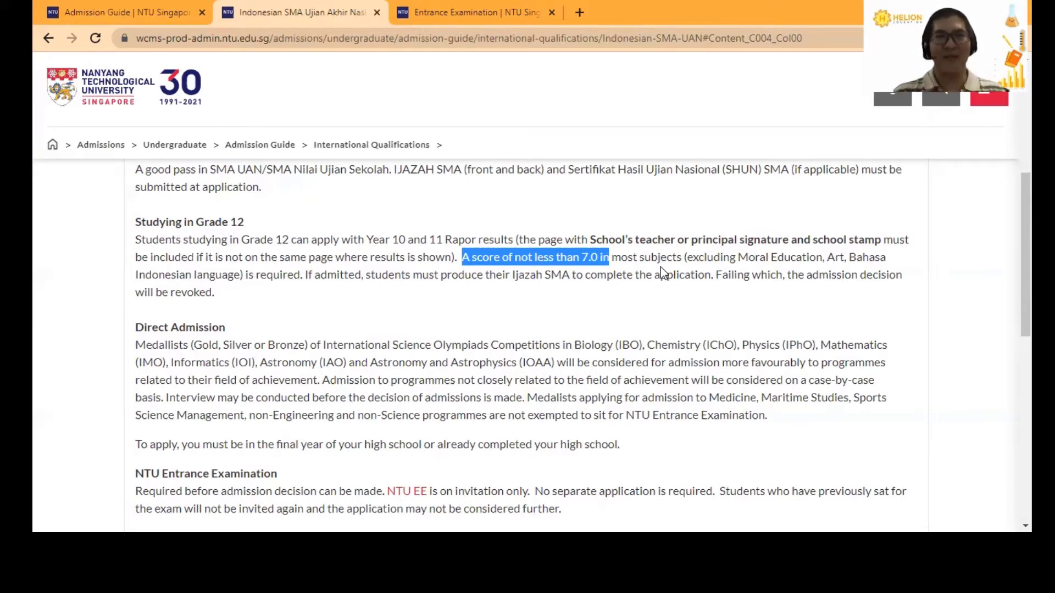
pyautogui.click(627, 296)
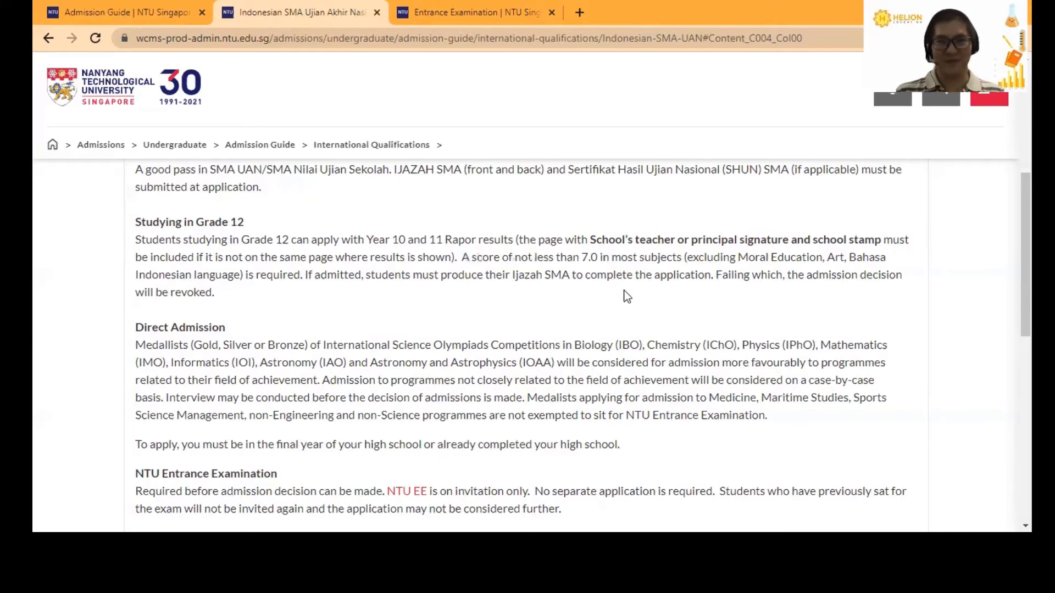
pyautogui.scroll(-7, 627, 296)
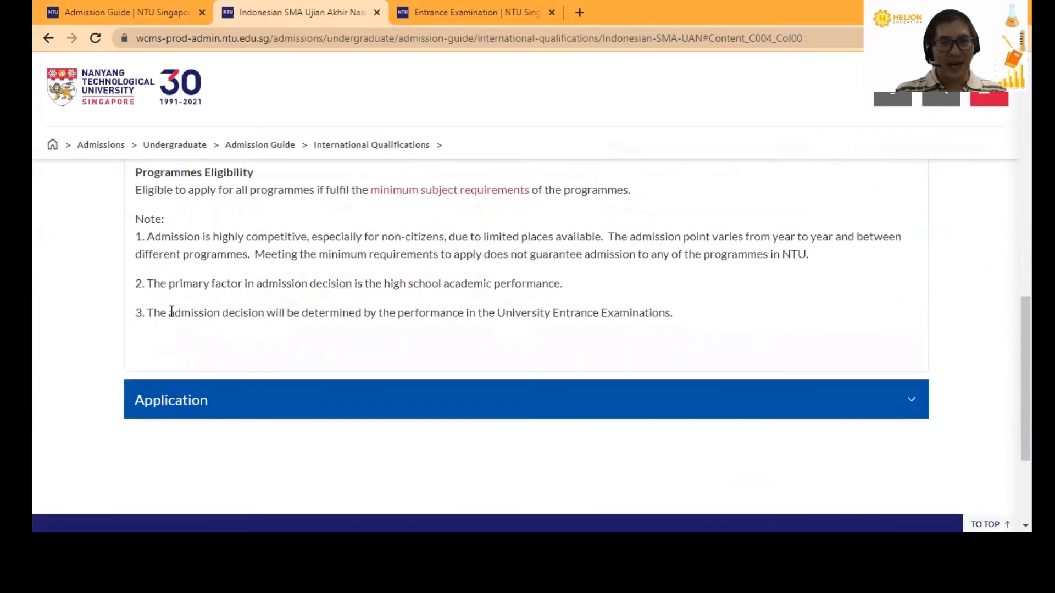
pyautogui.moveTo(147, 312); pyautogui.dragTo(670, 310)
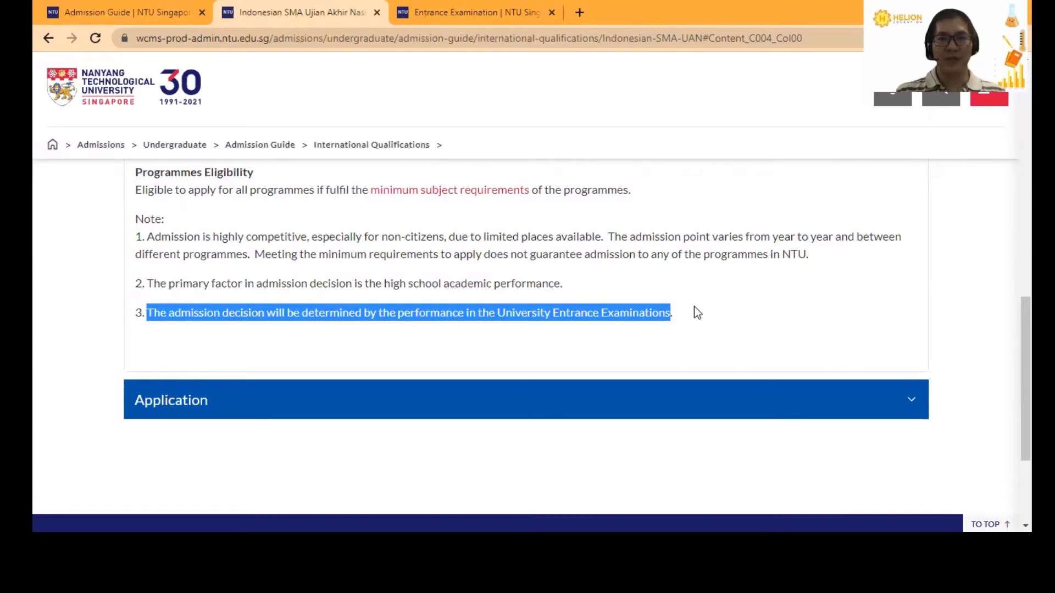
pyautogui.click(694, 307)
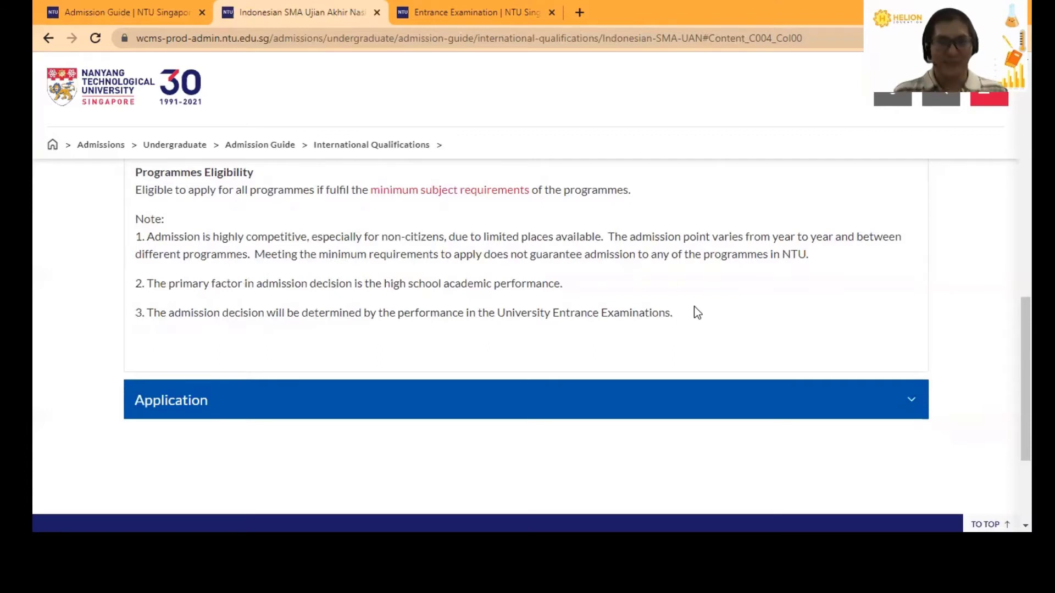
# - Expand the Application section and bring up options for the International Students Guide link
pyautogui.click(912, 402)
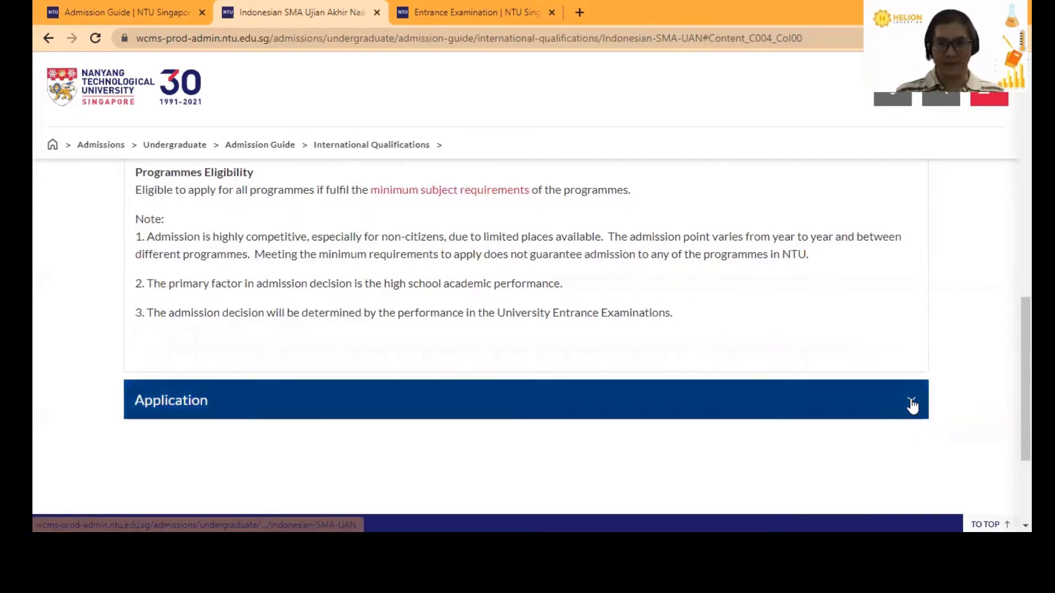
pyautogui.scroll(-3, 592, 347)
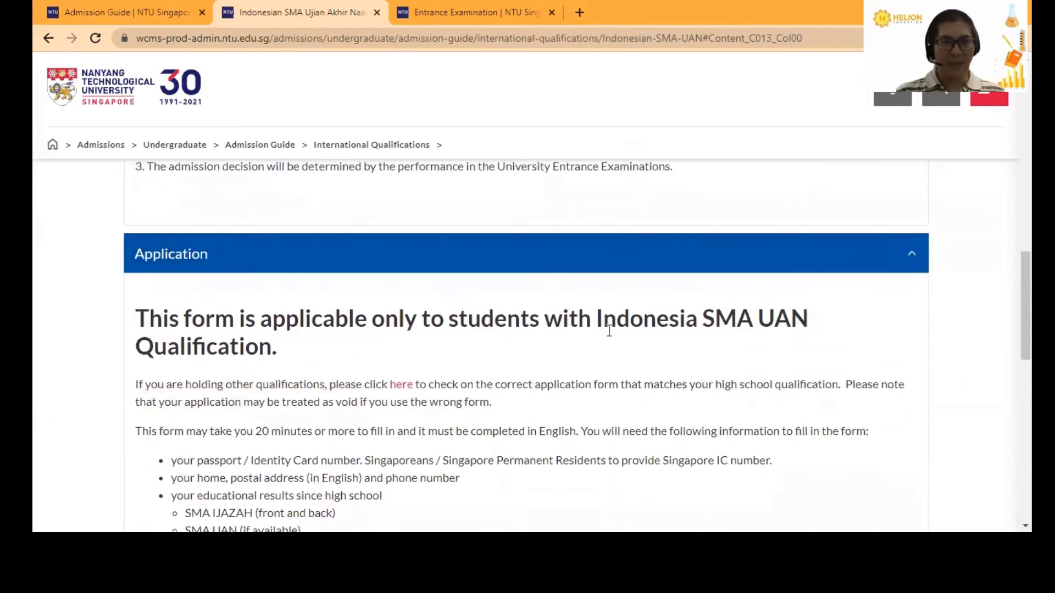
pyautogui.scroll(-2, 605, 330)
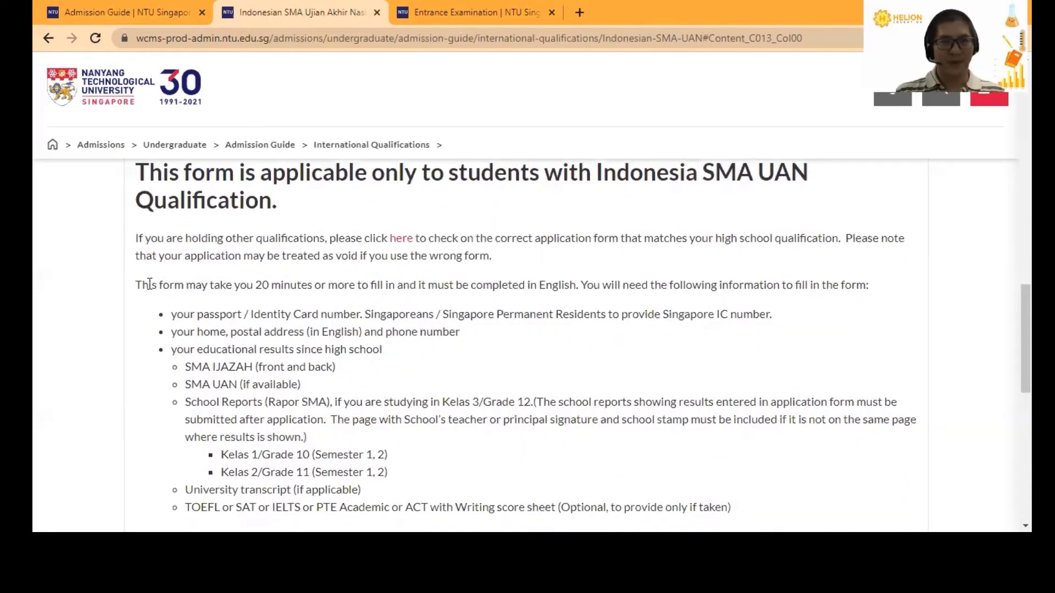
pyautogui.moveTo(136, 281); pyautogui.dragTo(577, 284)
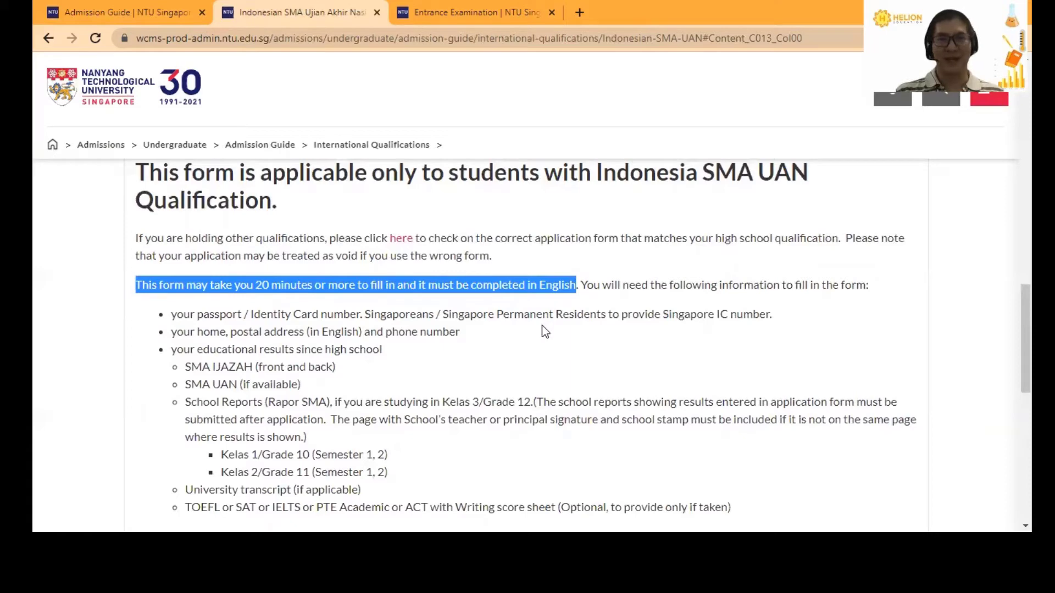
pyautogui.scroll(-1, 541, 330)
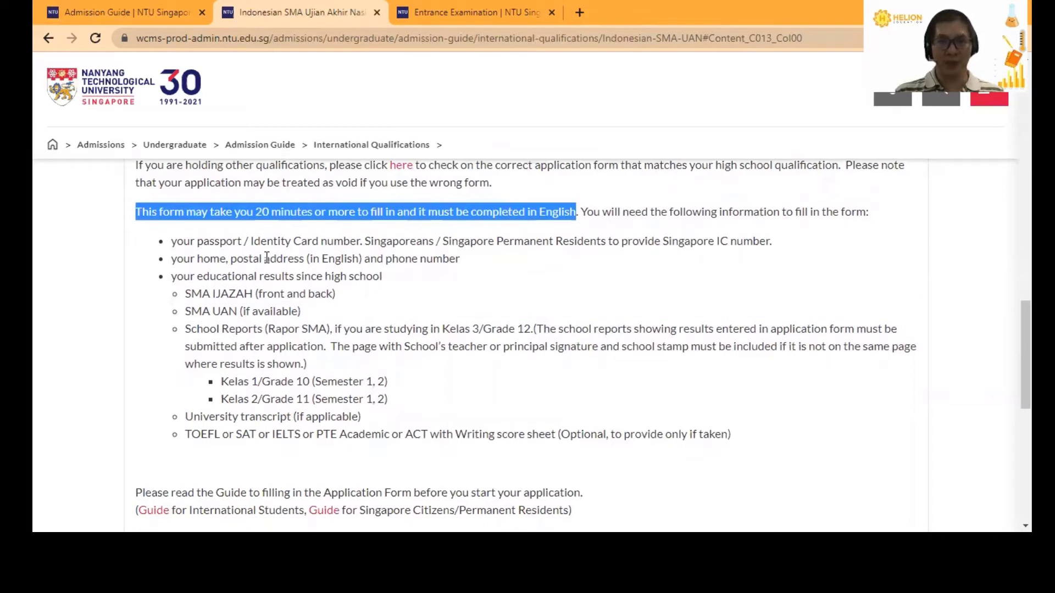
pyautogui.click(477, 296)
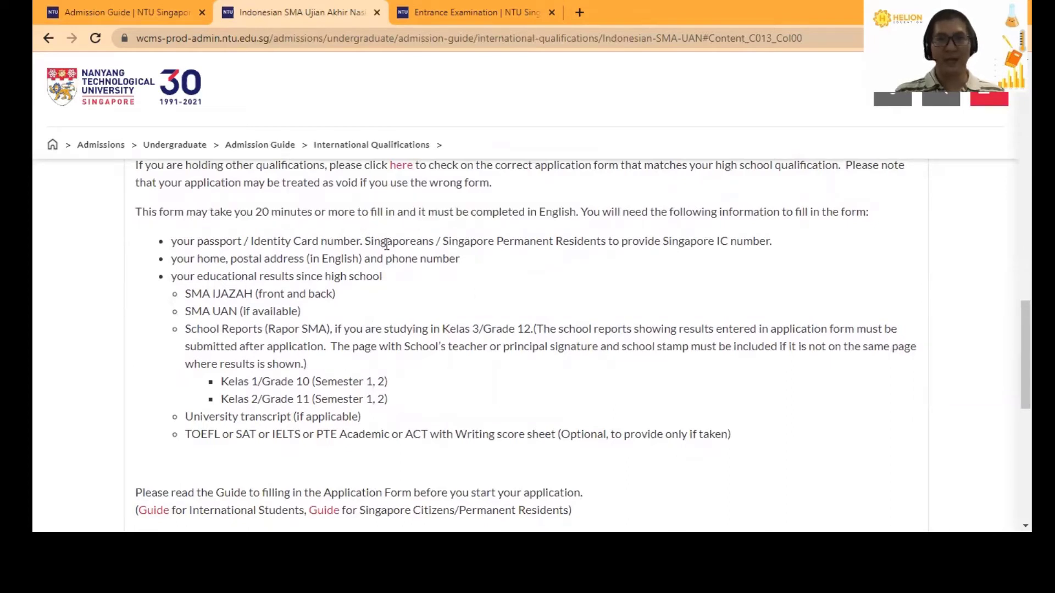
pyautogui.scroll(-2, 386, 244)
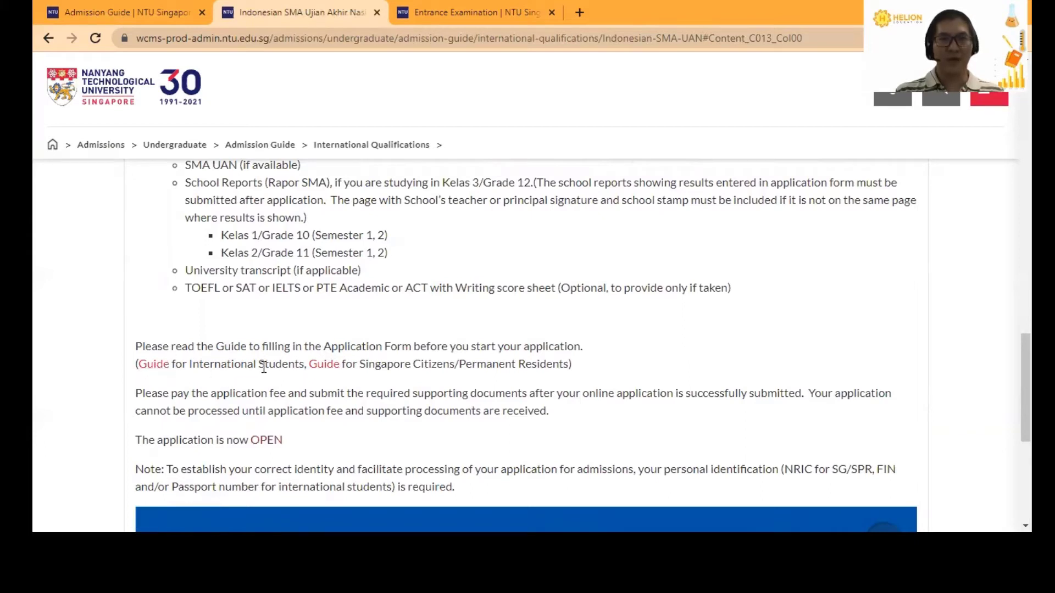
pyautogui.rightClick(157, 365)
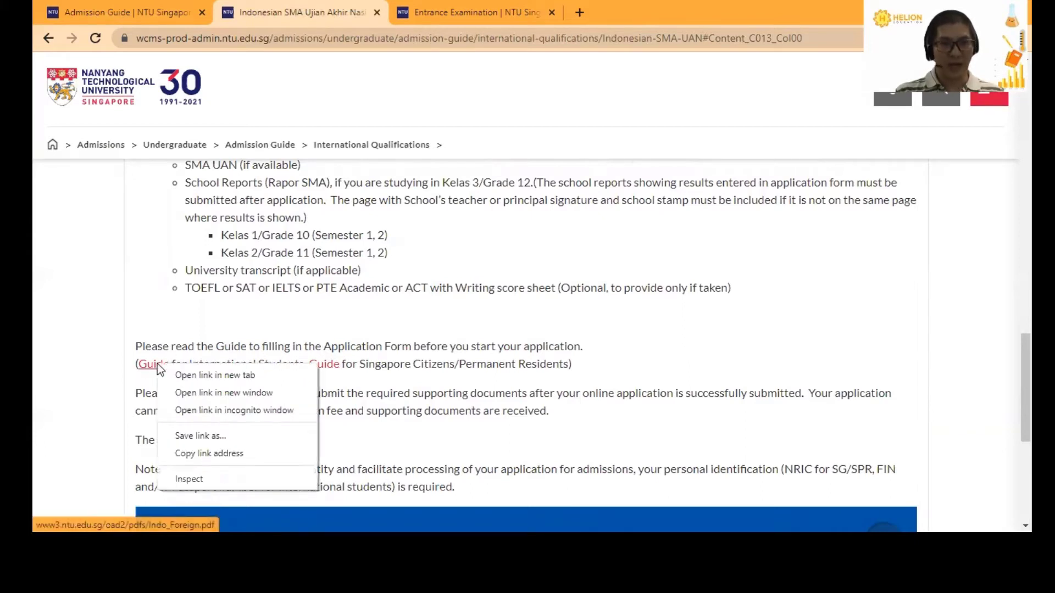
pyautogui.click(188, 375)
pyautogui.click(634, 7)
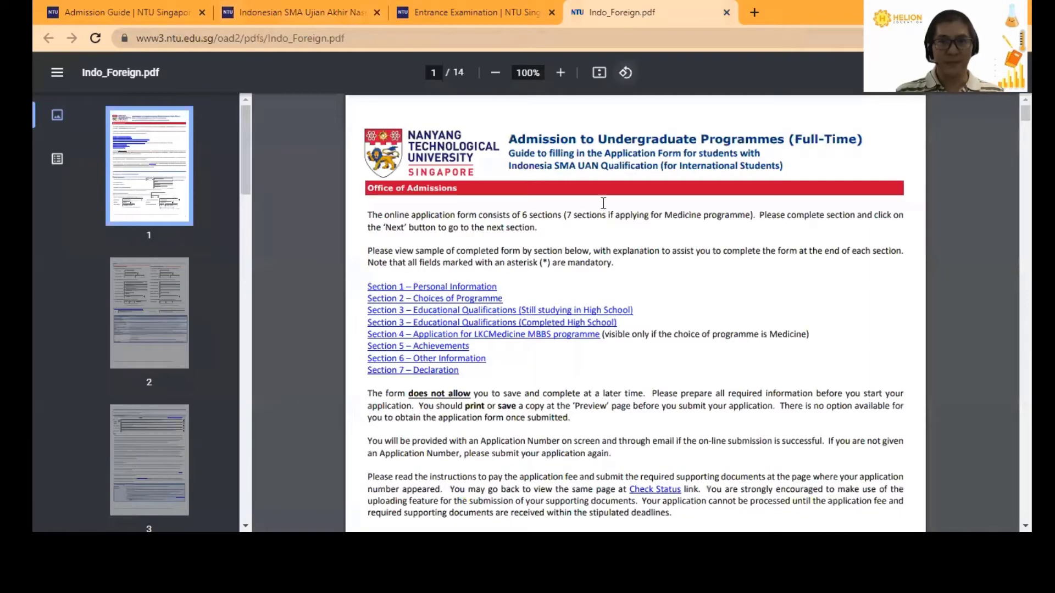
pyautogui.scroll(-1, 528, 290)
pyautogui.scroll(-3, 527, 289)
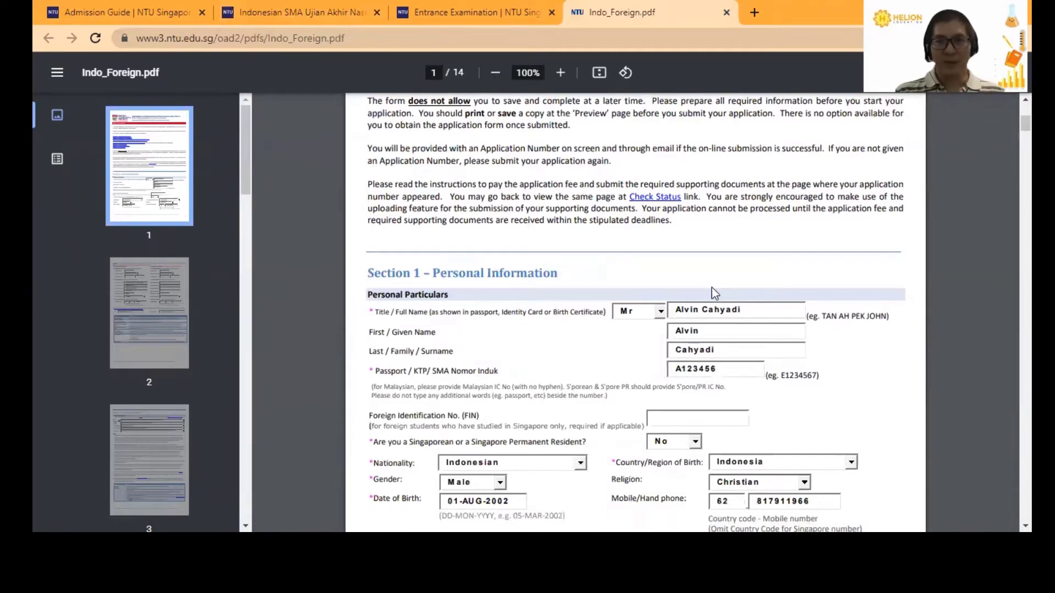
pyautogui.scroll(-1, 711, 290)
pyautogui.scroll(-2, 705, 296)
pyautogui.scroll(-2, 634, 334)
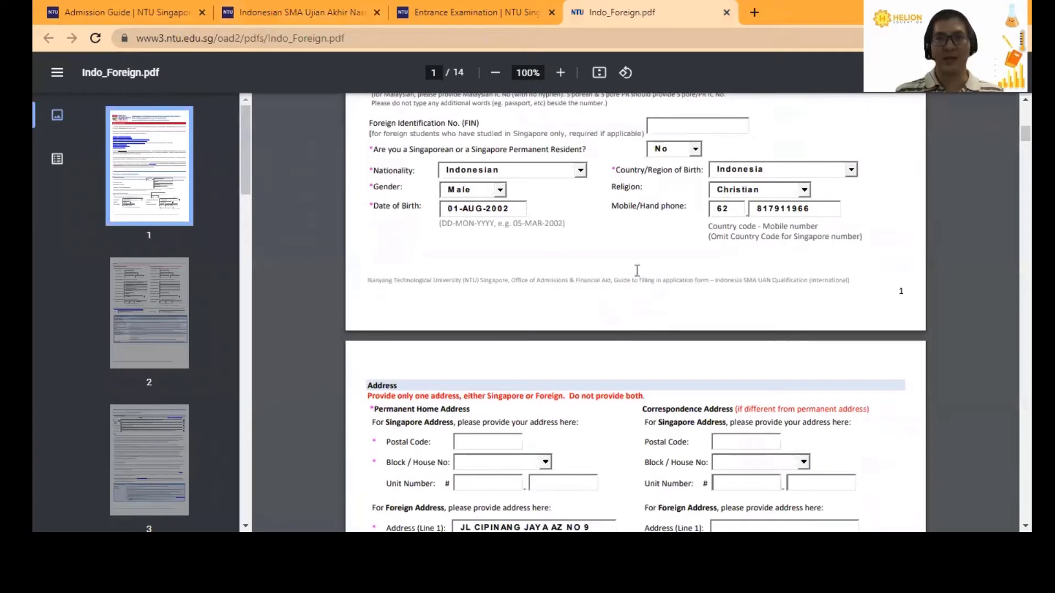
pyautogui.click(726, 12)
# - Return to the Indonesian SMA UAN page and start the application via 'Click here to apply'
pyautogui.click(339, 7)
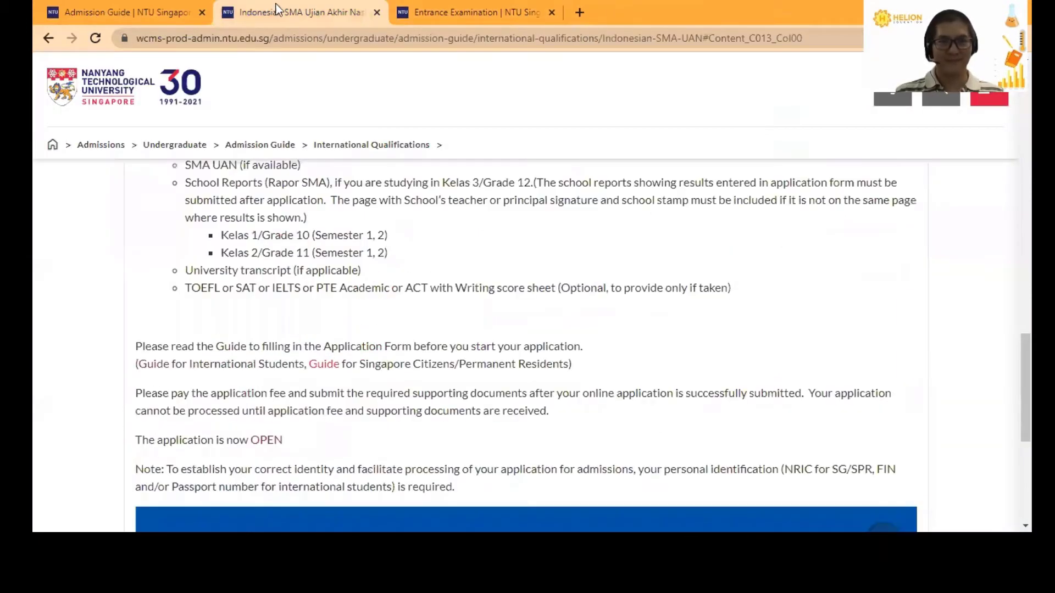
pyautogui.scroll(-1, 355, 280)
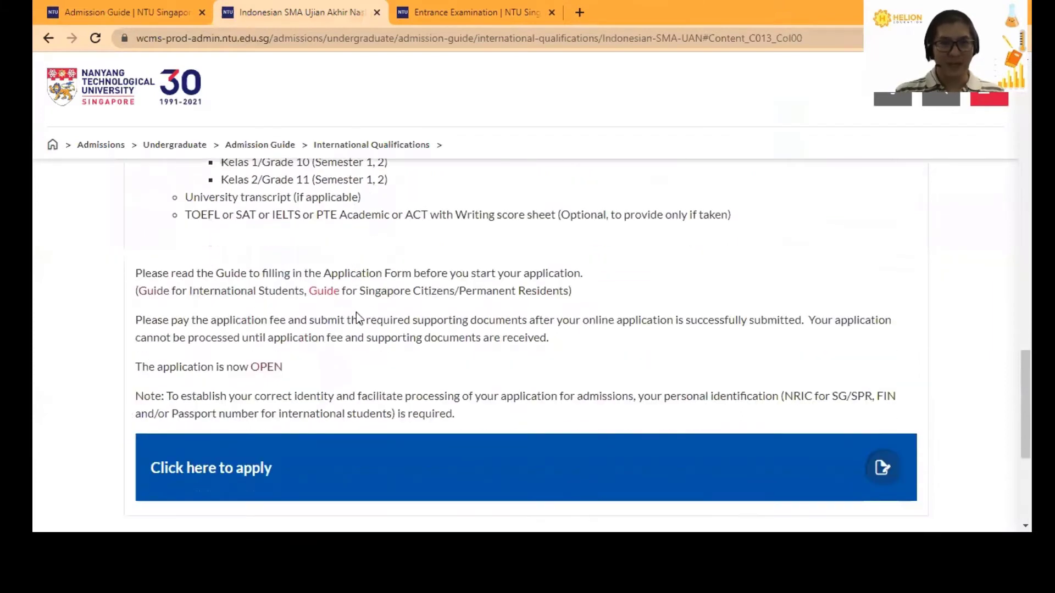
pyautogui.scroll(-1, 250, 346)
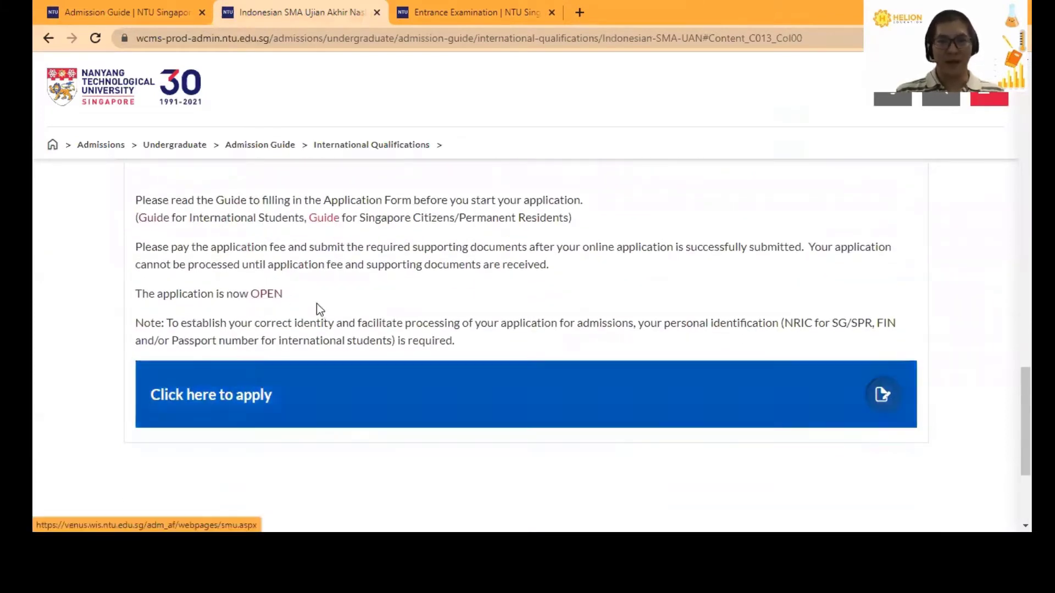
pyautogui.click(318, 396)
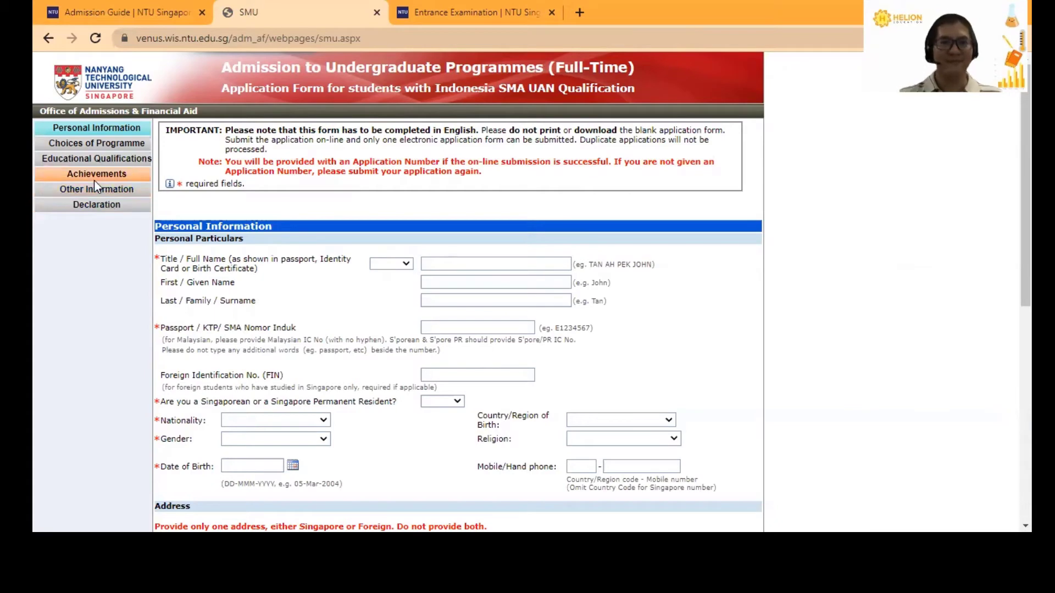
# - Set the title to Mr, then enter the applicant's full name, given name, surname and passport number
pyautogui.scroll(-1, 318, 297)
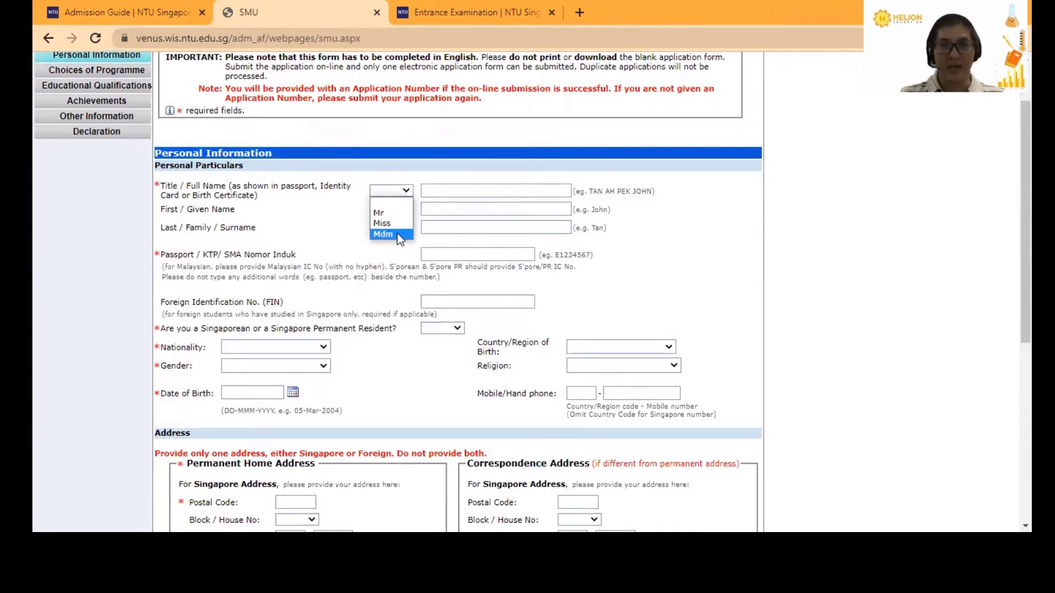
pyautogui.click(397, 216)
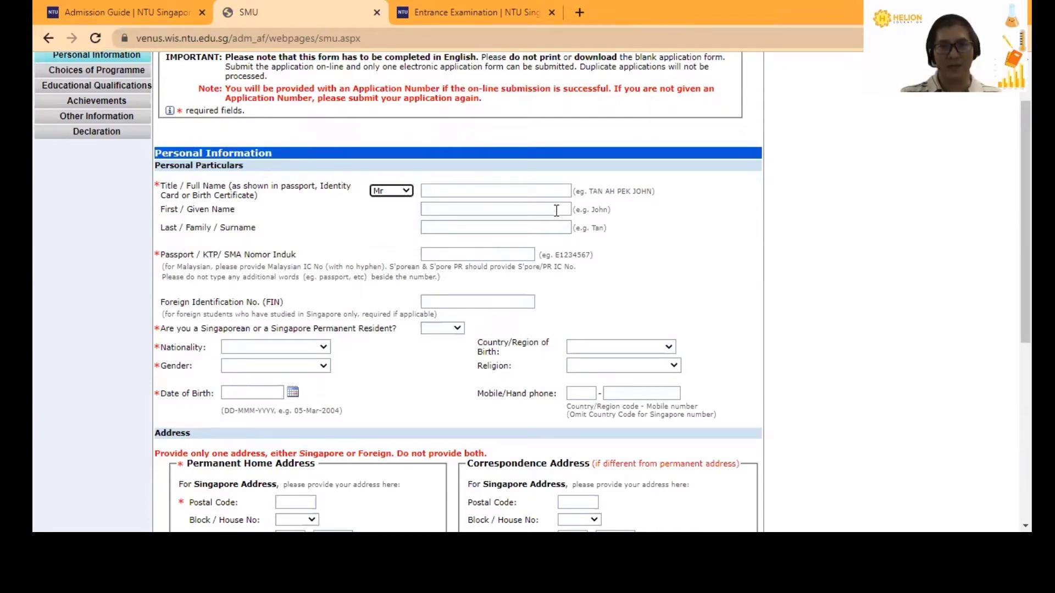
pyautogui.click(531, 190)
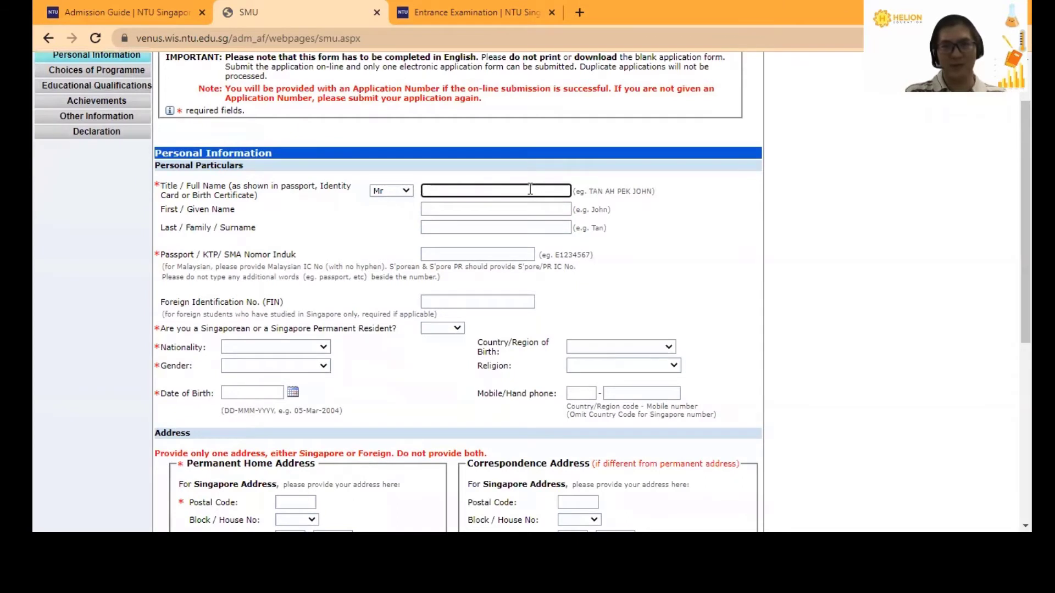
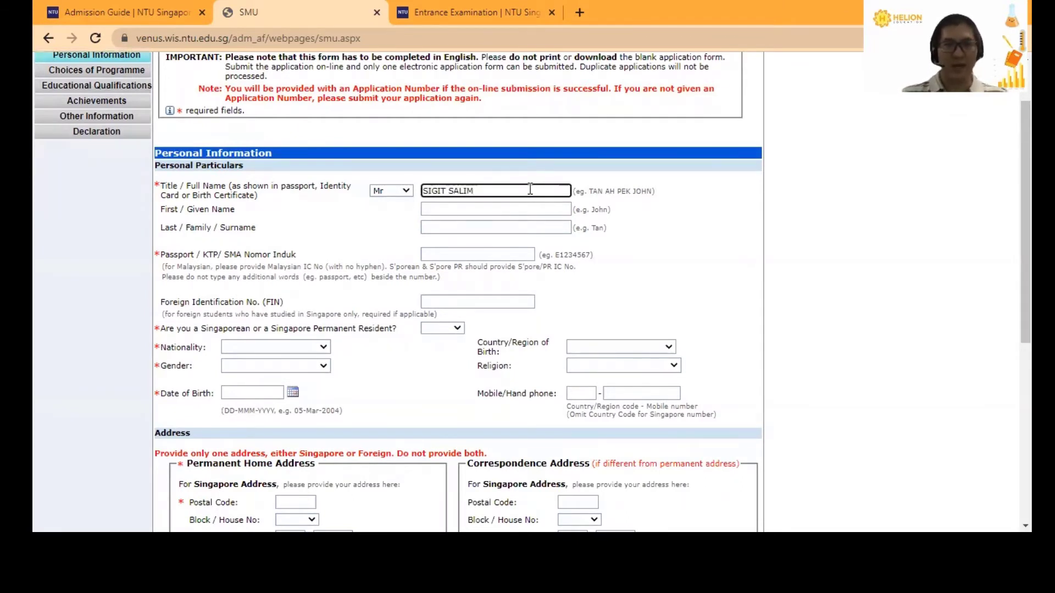
pyautogui.click(509, 209)
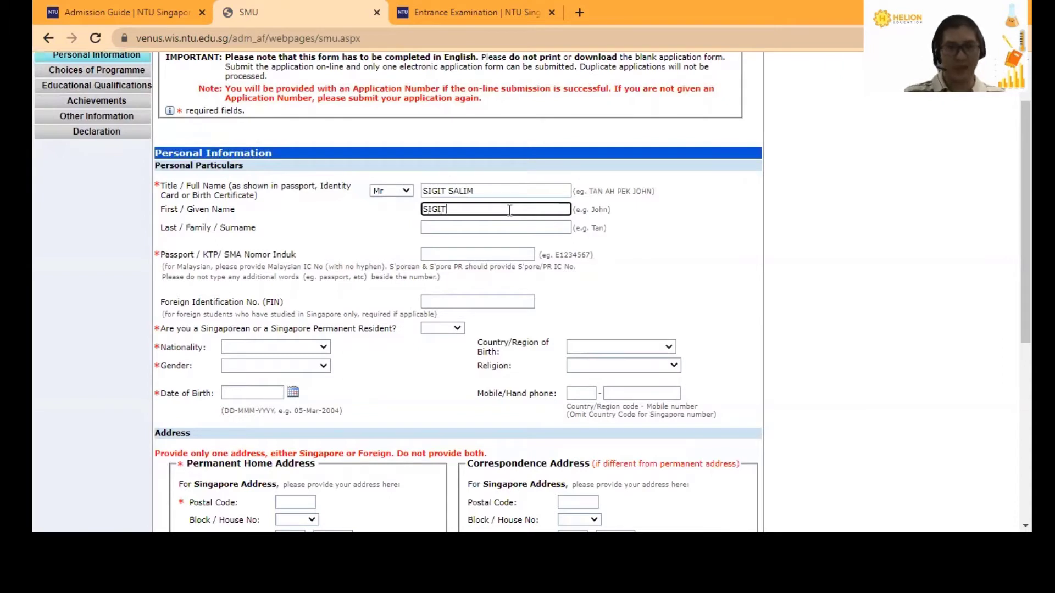
pyautogui.click(498, 228)
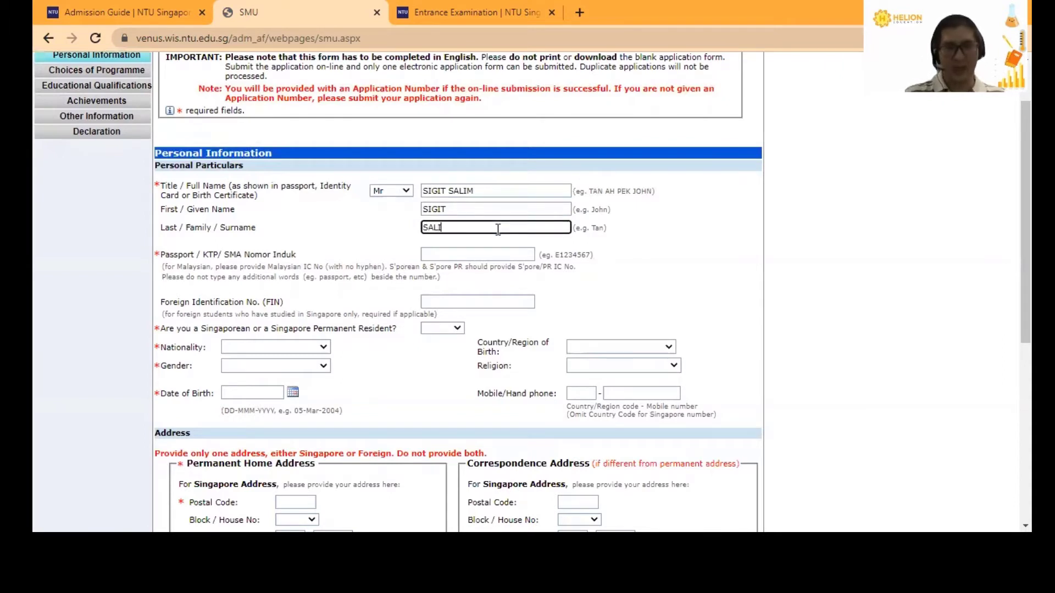
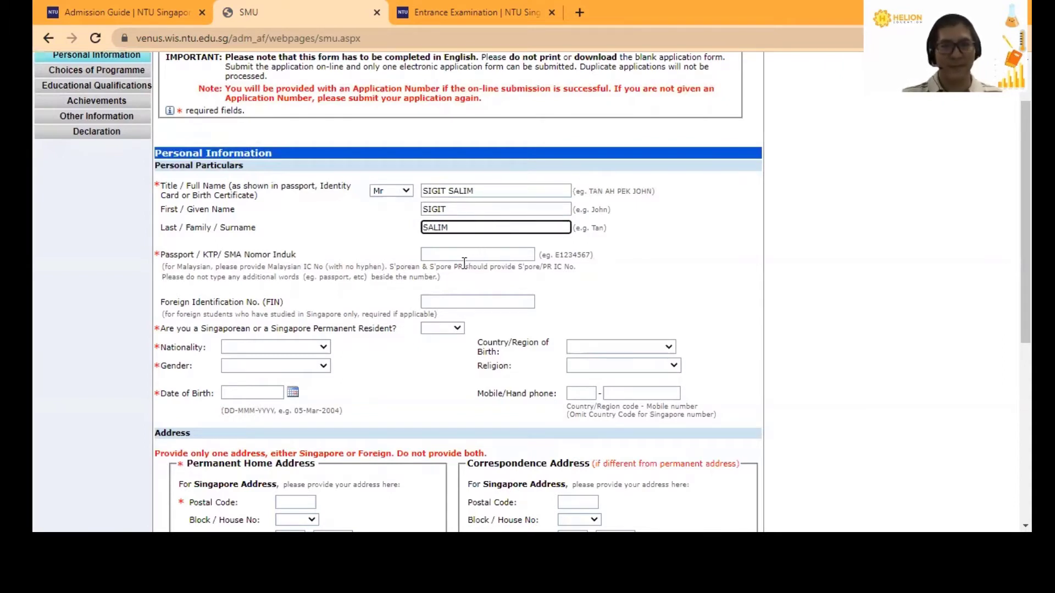
pyautogui.click(463, 255)
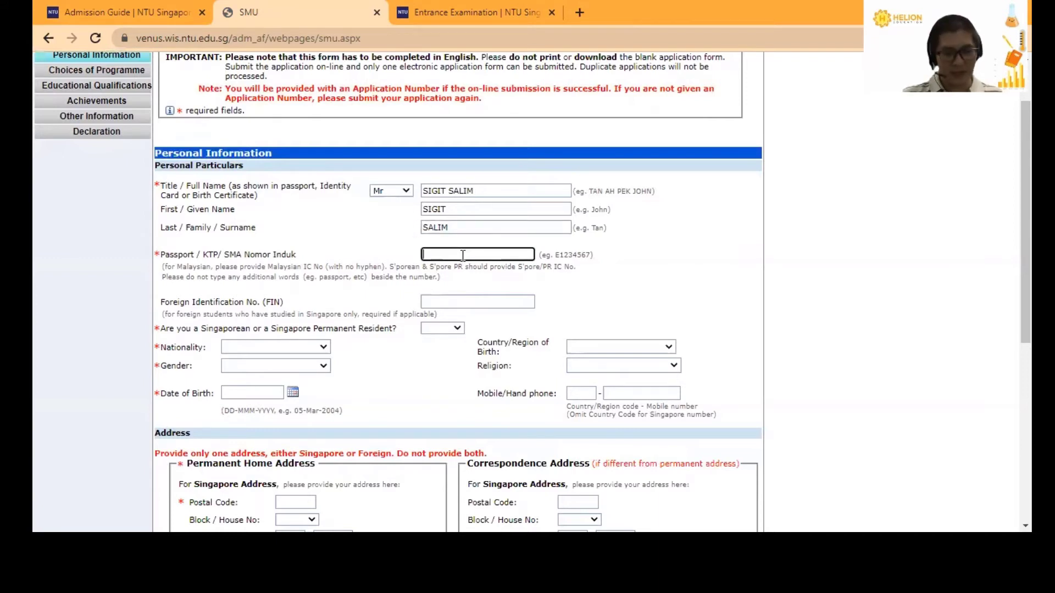
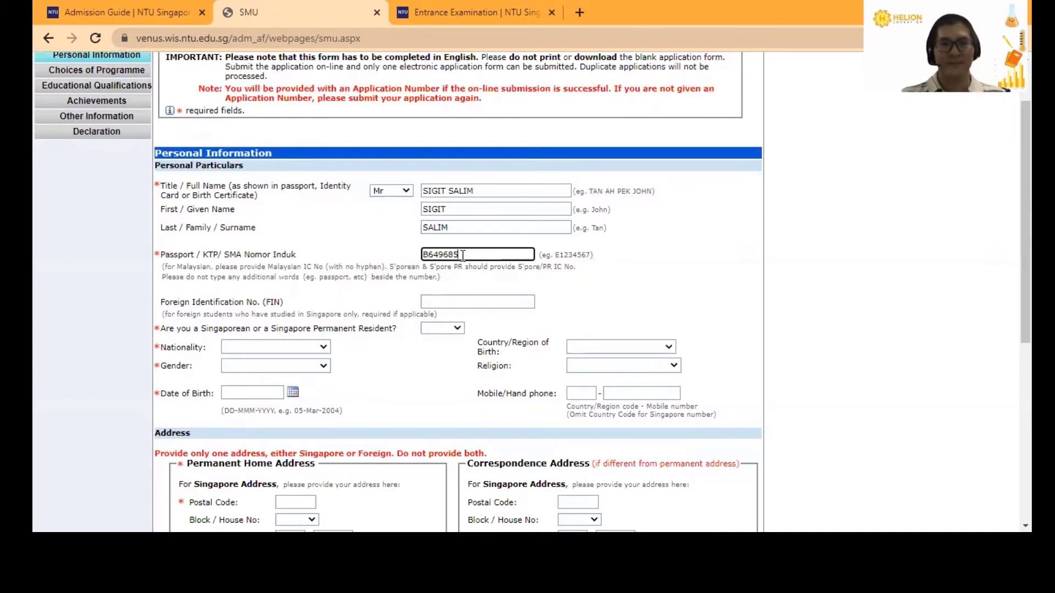
# - Highlight the FIN hint about foreign students, then clear the highlight
pyautogui.click(164, 299)
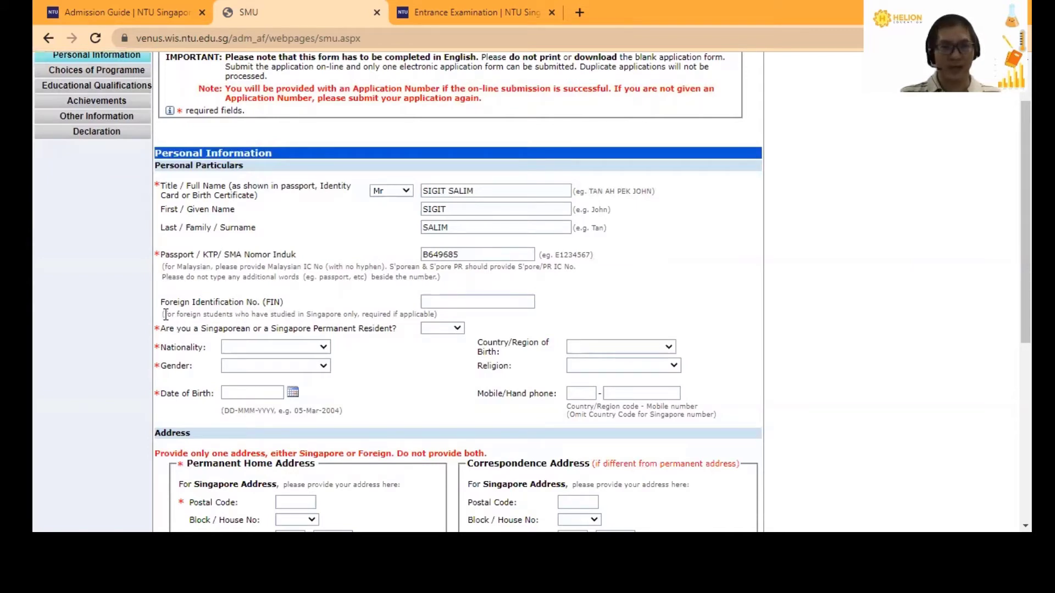
pyautogui.moveTo(164, 314); pyautogui.dragTo(360, 314)
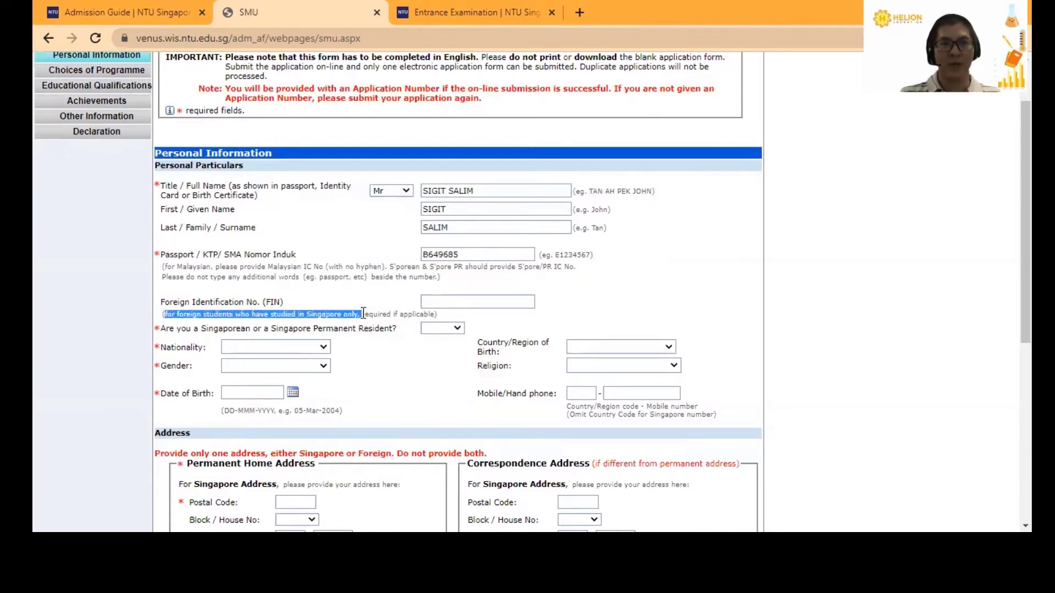
pyautogui.click(390, 290)
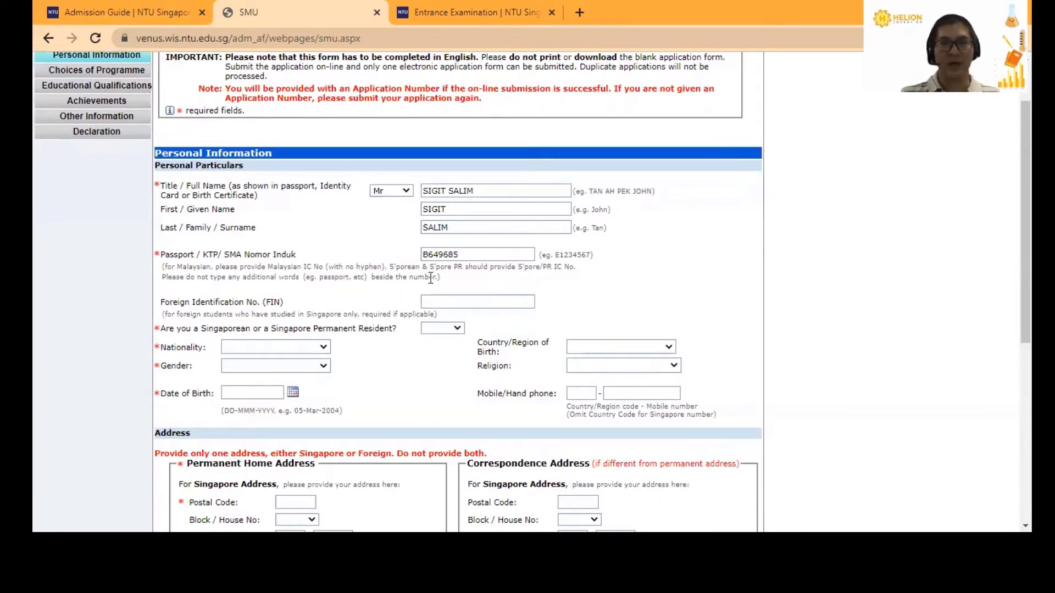
pyautogui.scroll(-1, 416, 266)
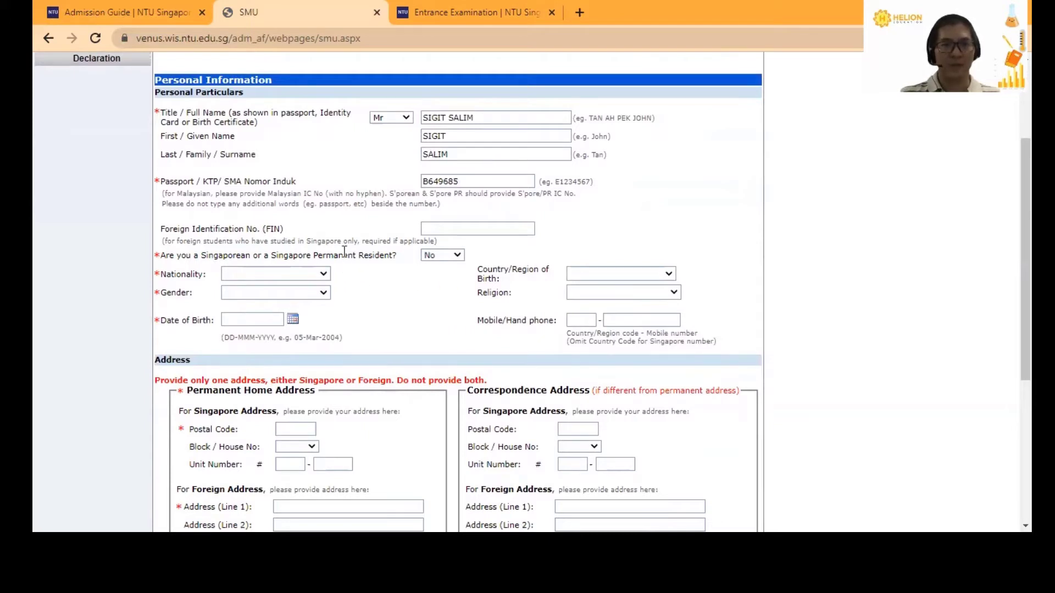
# - Set nationality to Indonesian and gender to Male
pyautogui.click(319, 275)
pyautogui.scroll(-15, 284, 330)
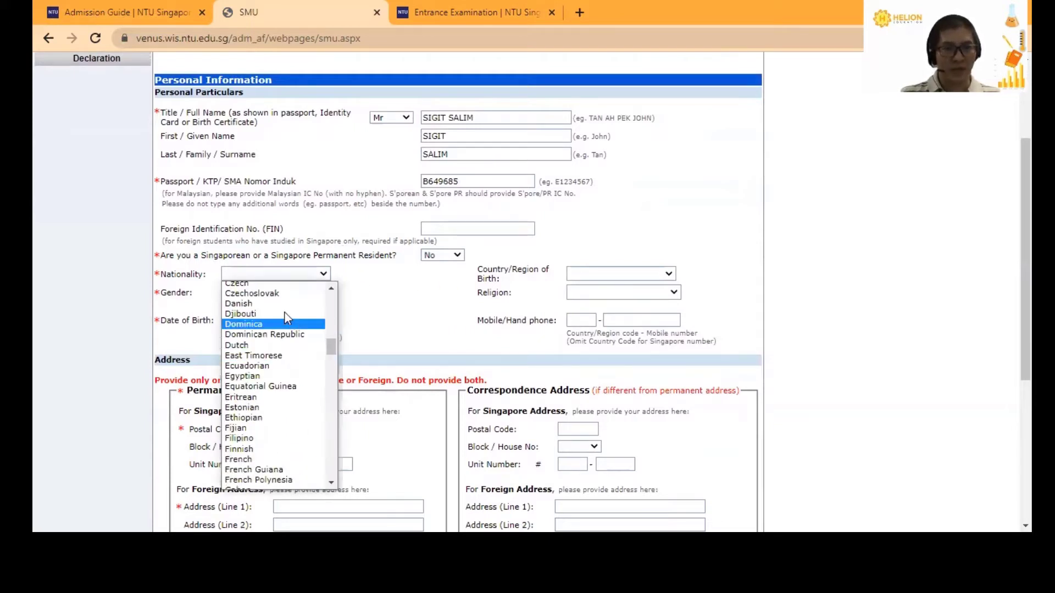
pyautogui.scroll(5, 269, 316)
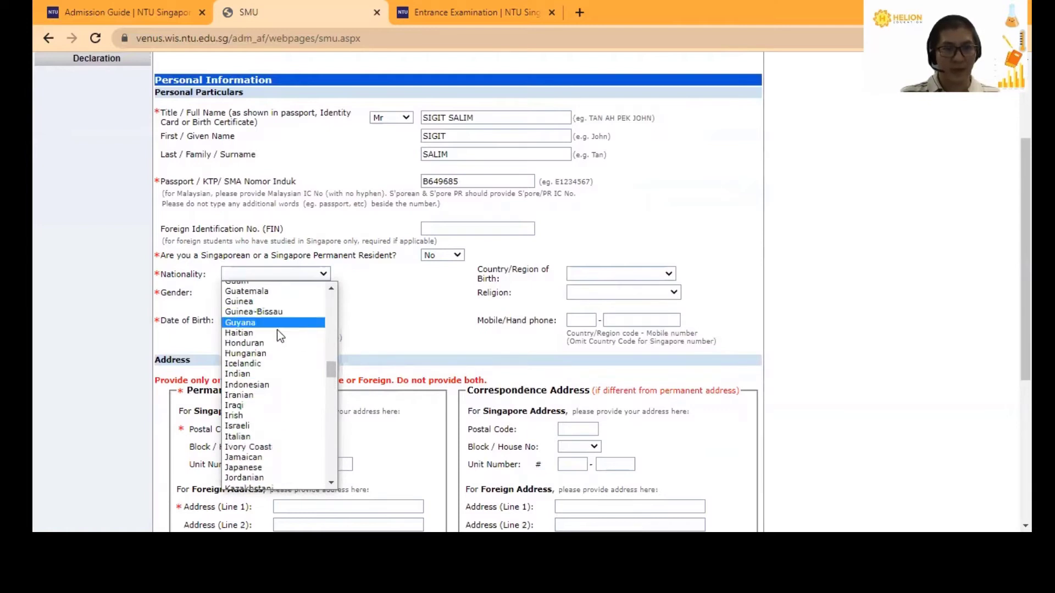
pyautogui.click(260, 385)
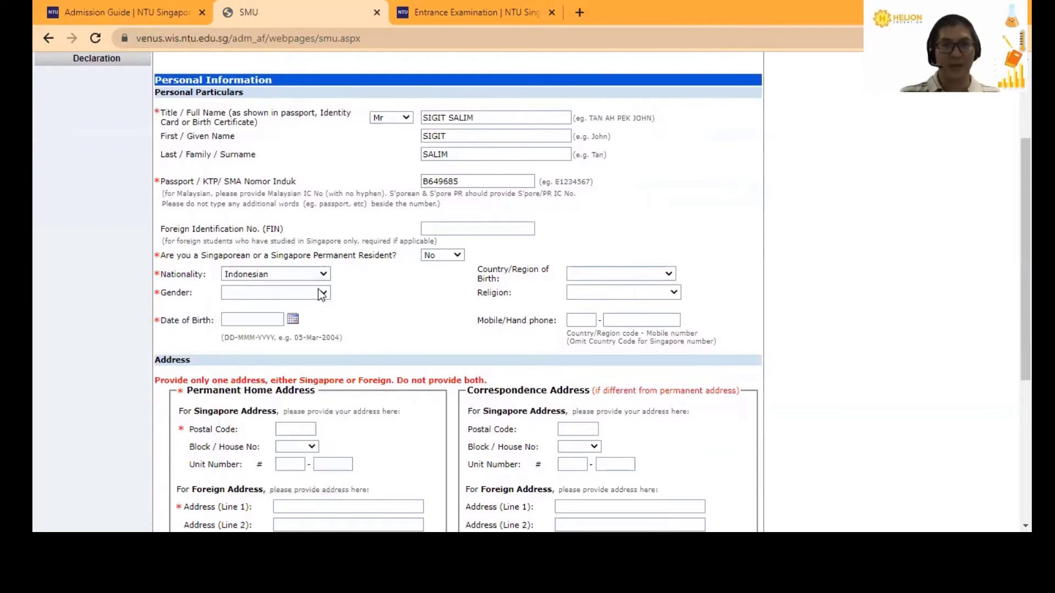
pyautogui.click(323, 293)
pyautogui.click(303, 319)
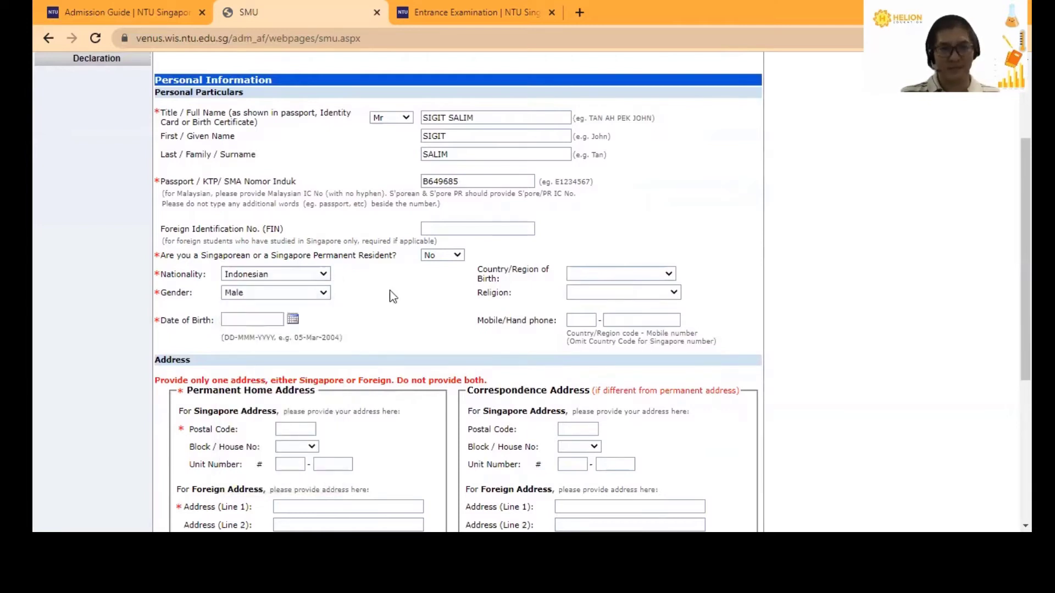
pyautogui.click(262, 323)
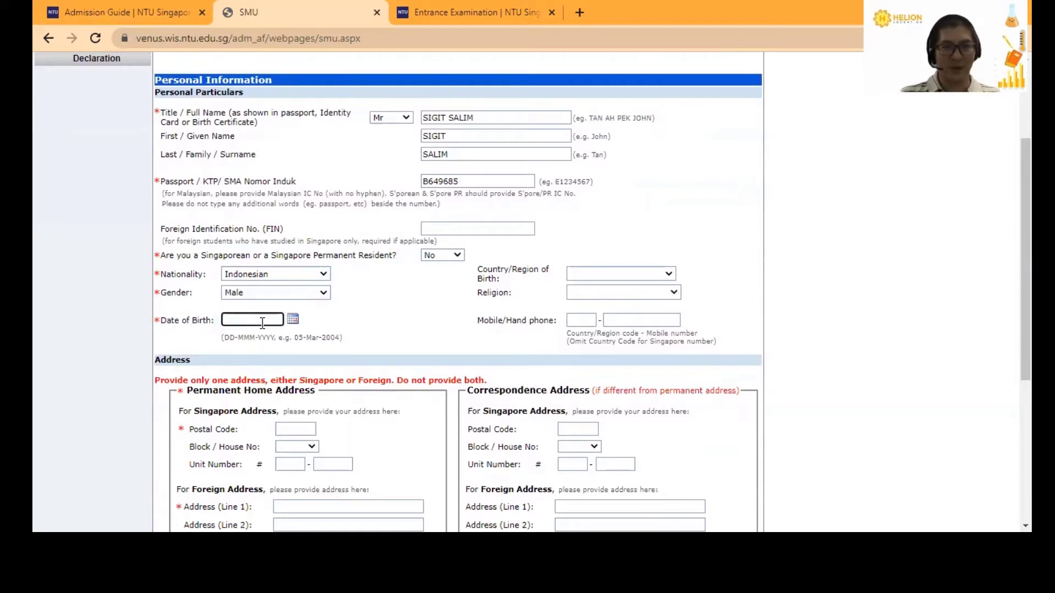
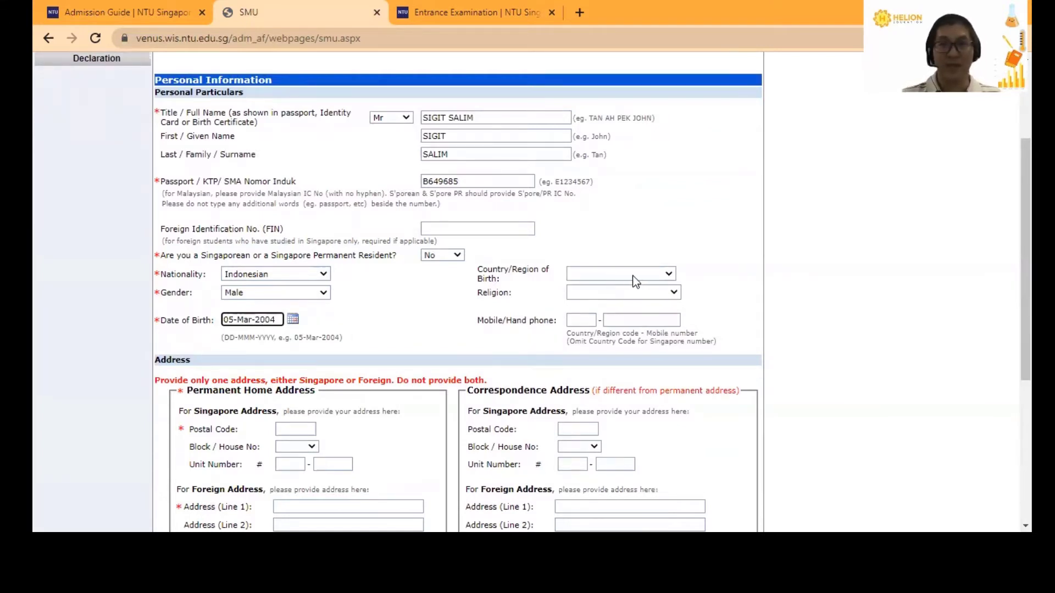
pyautogui.click(666, 276)
pyautogui.scroll(-8, 635, 380)
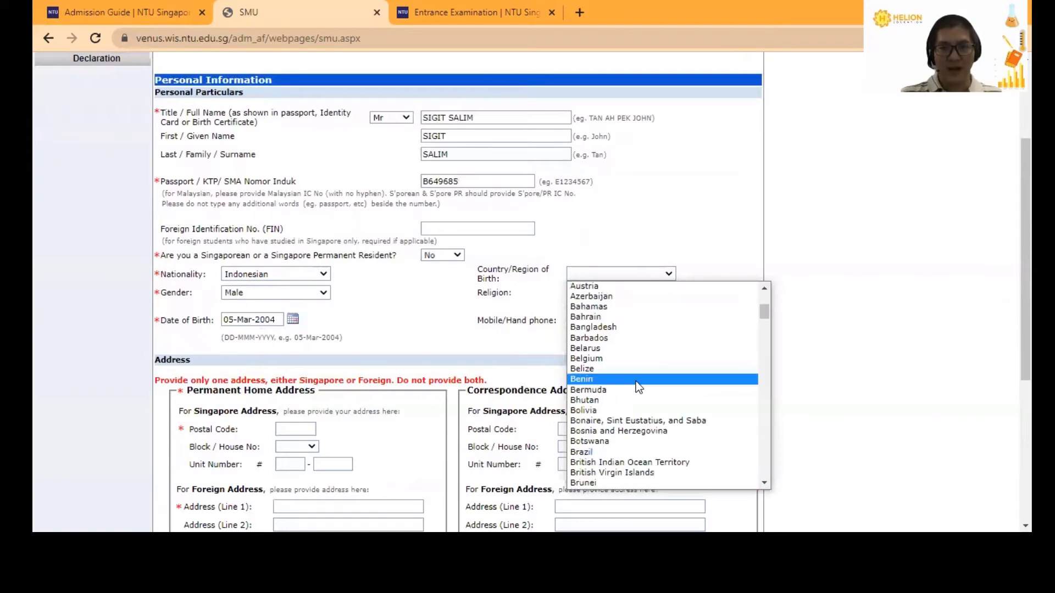
pyautogui.scroll(-9, 635, 380)
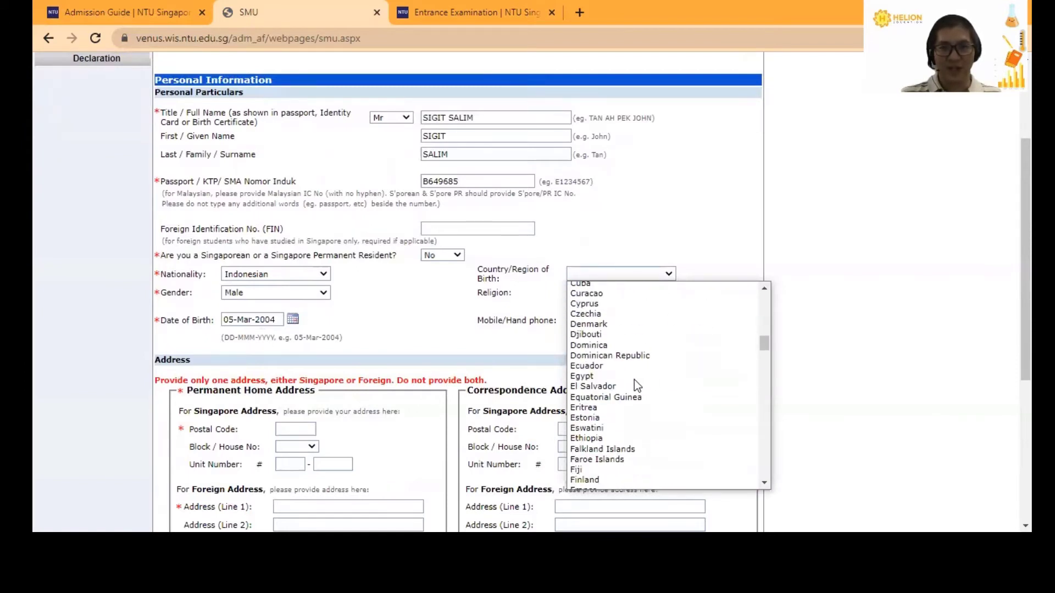
pyautogui.scroll(-10, 635, 381)
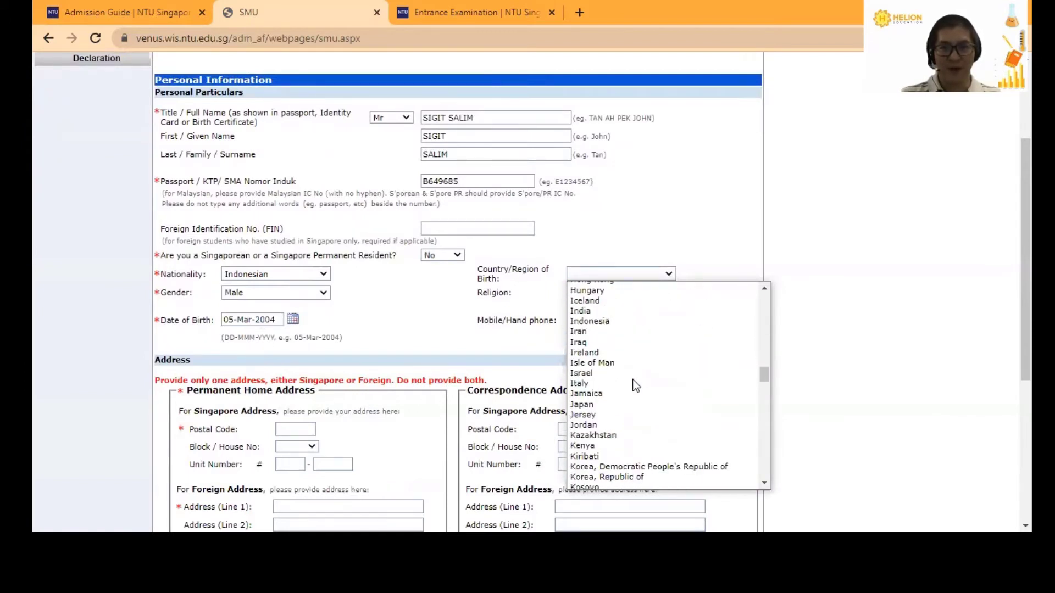
pyautogui.click(594, 323)
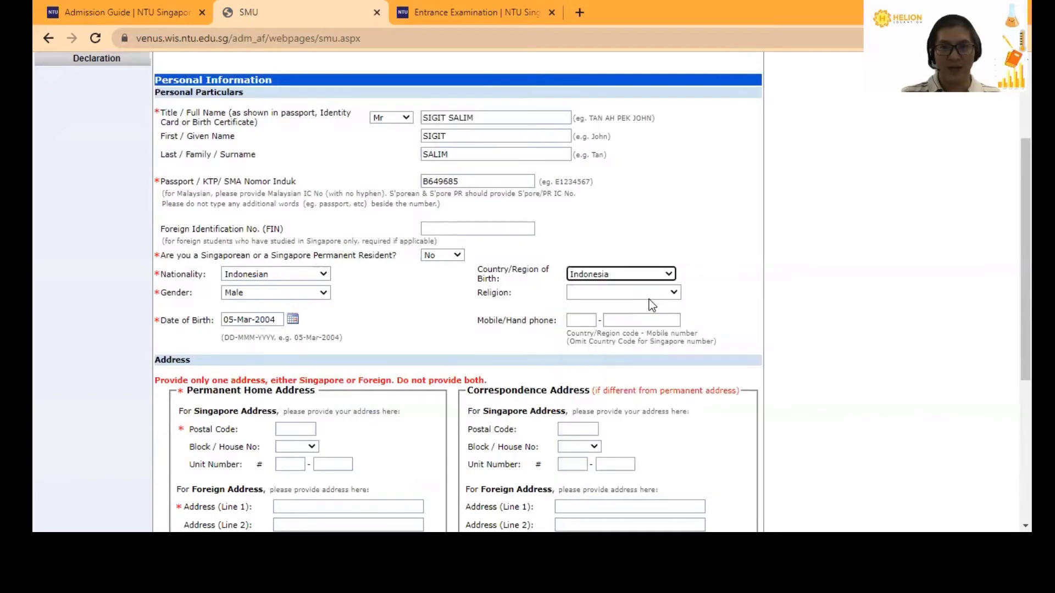
pyautogui.click(651, 291)
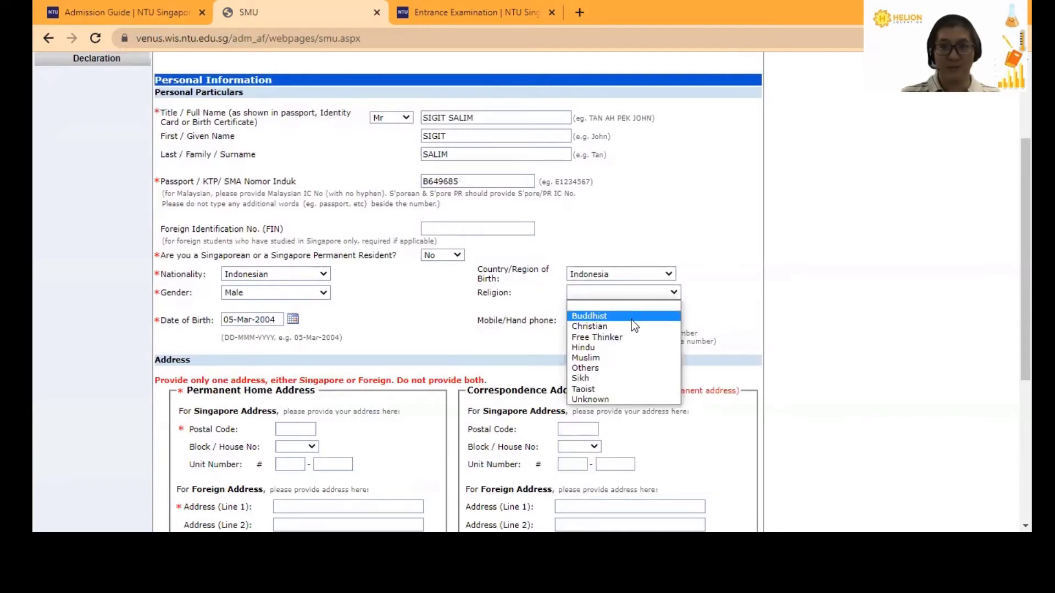
pyautogui.click(604, 399)
# - Enter the mobile number with country code 62
pyautogui.press('Tab')
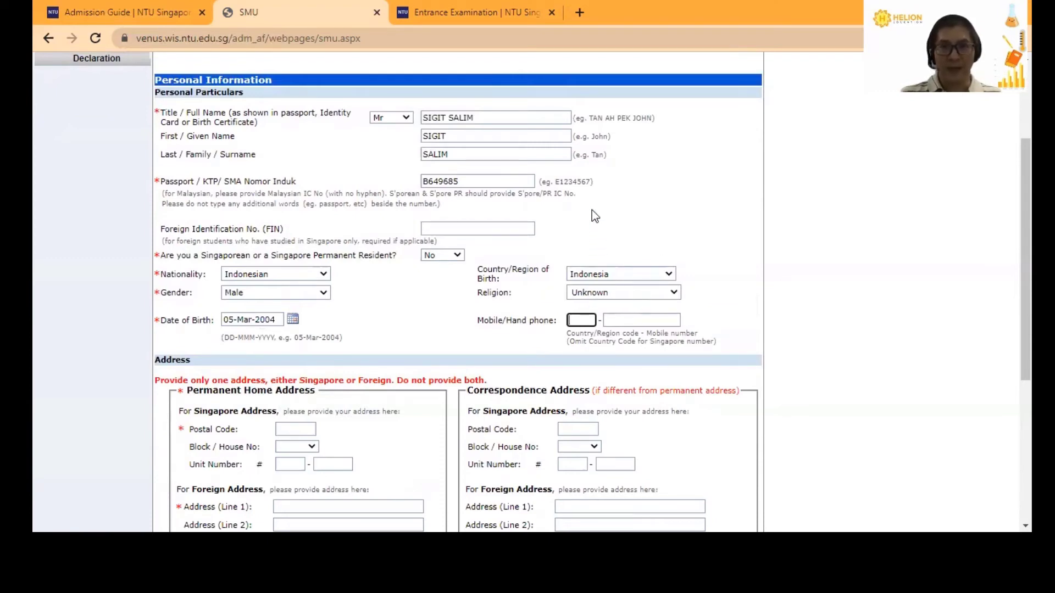
pyautogui.write('6')
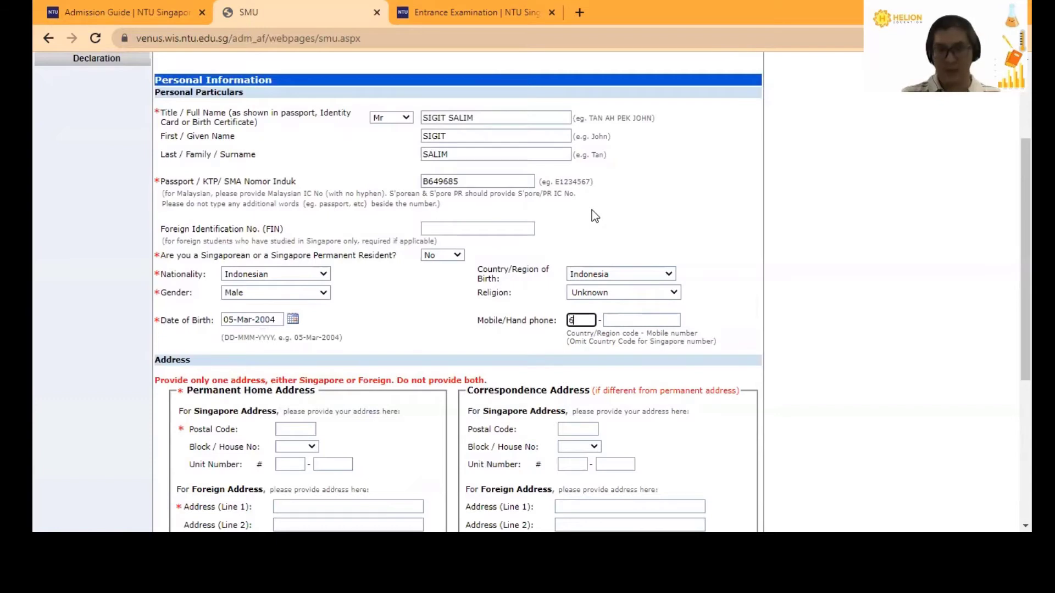
pyautogui.write('2')
pyautogui.click(623, 321)
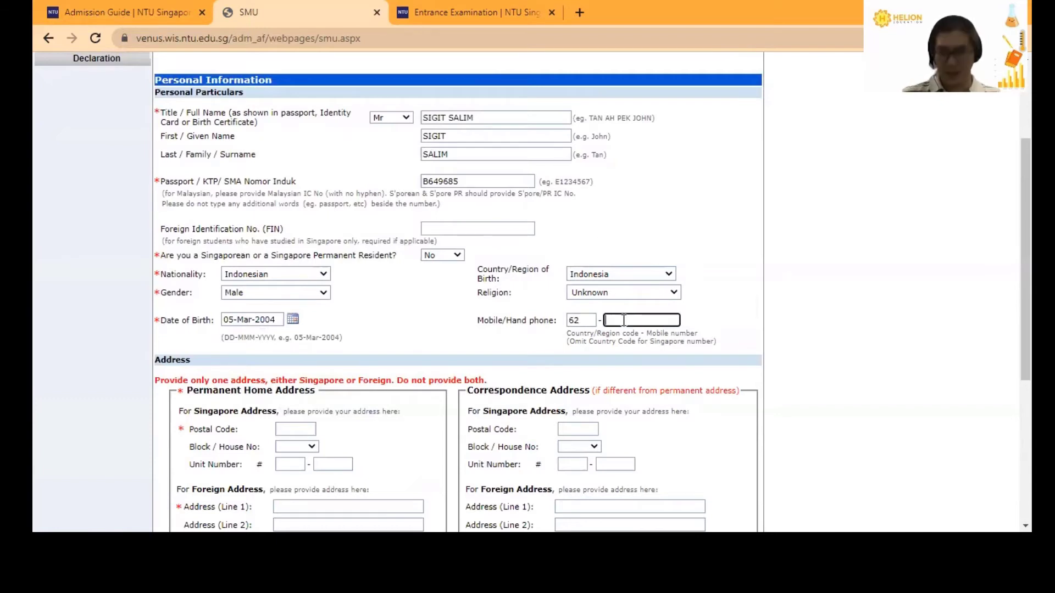
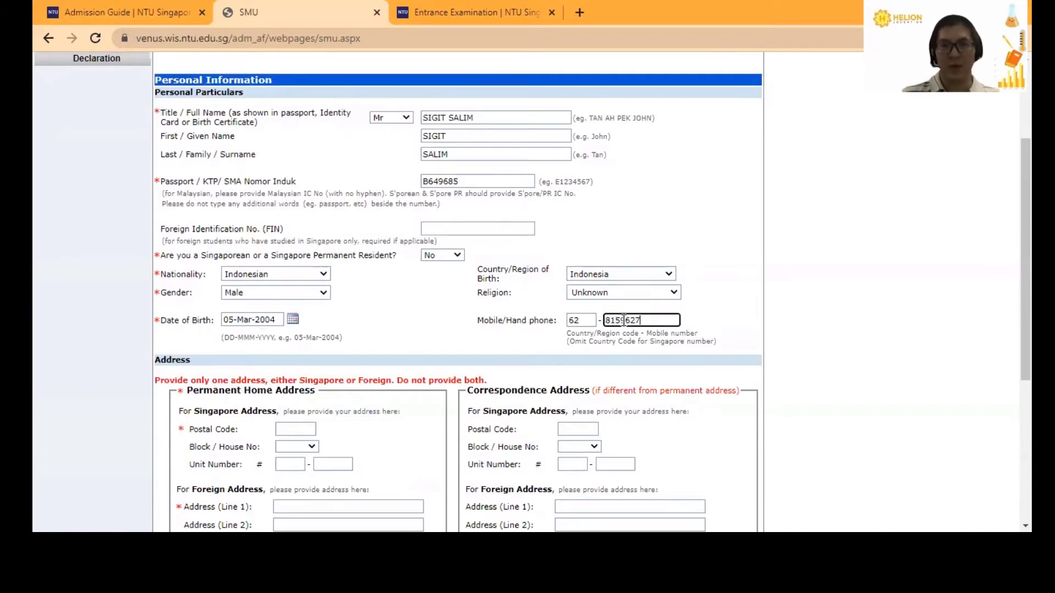
pyautogui.scroll(-3, 536, 344)
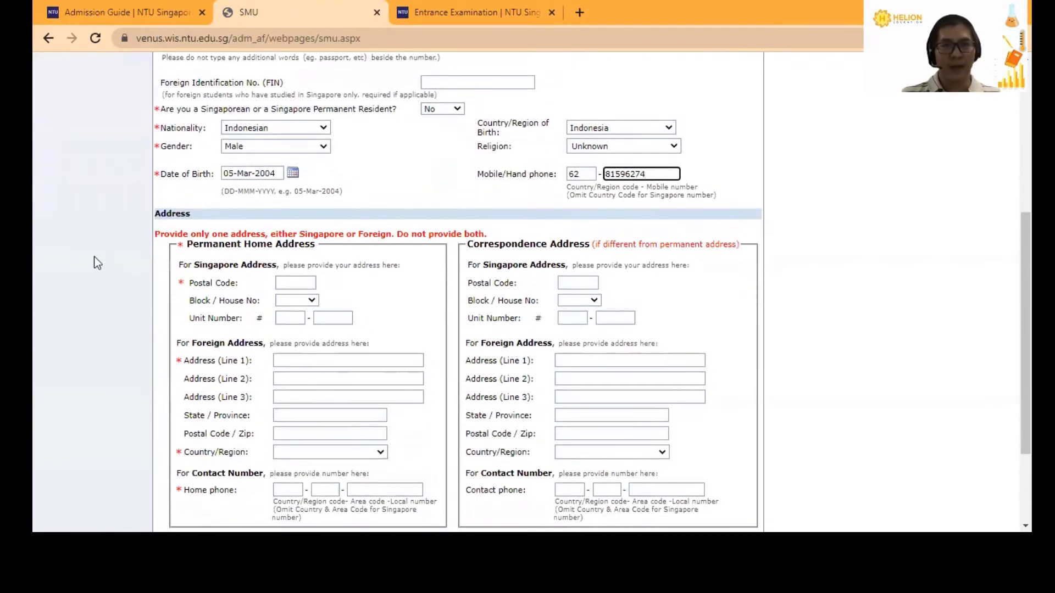
pyautogui.moveTo(156, 213); pyautogui.dragTo(193, 214)
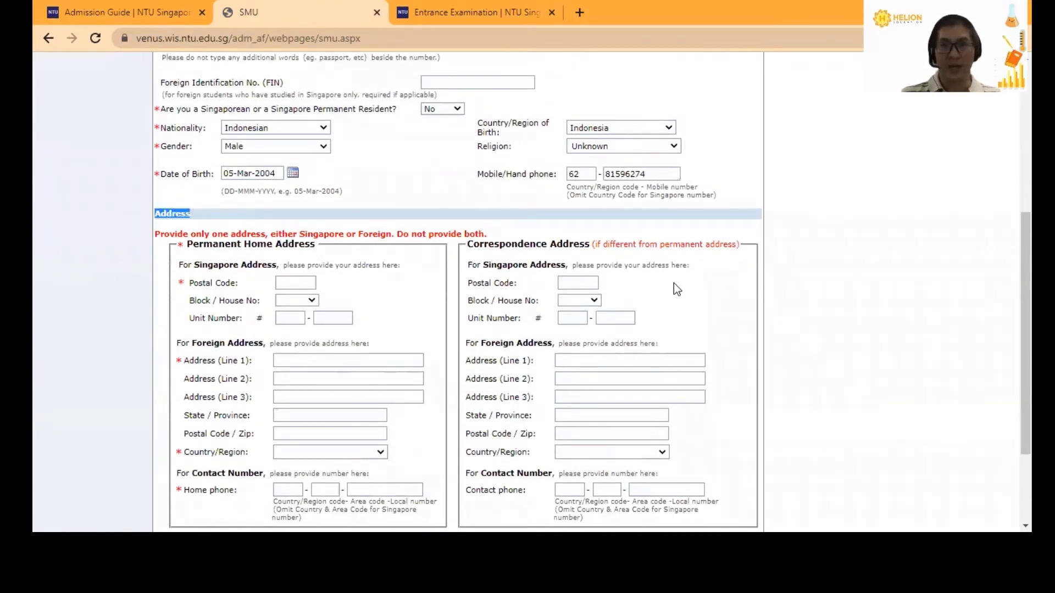
pyautogui.click(698, 277)
pyautogui.scroll(-2, 698, 276)
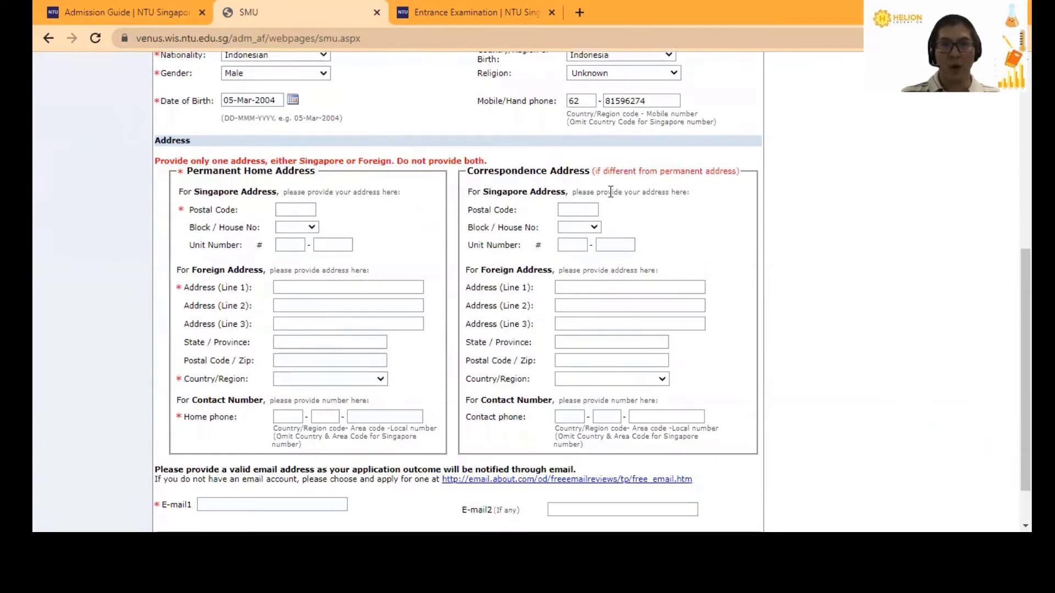
pyautogui.moveTo(188, 171); pyautogui.dragTo(589, 171)
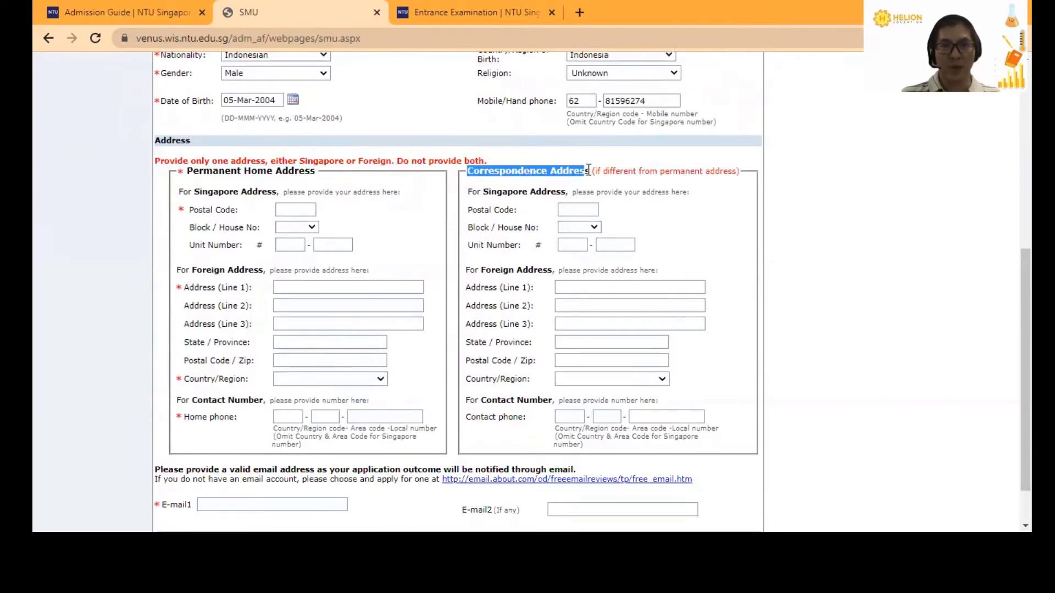
pyautogui.click(701, 236)
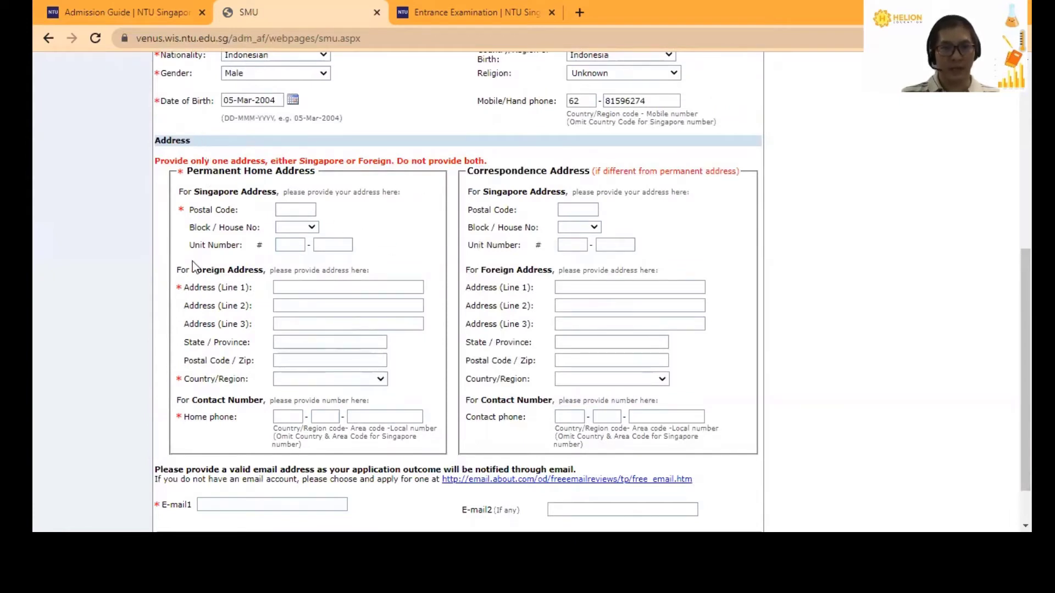
pyautogui.moveTo(194, 269); pyautogui.dragTo(261, 271)
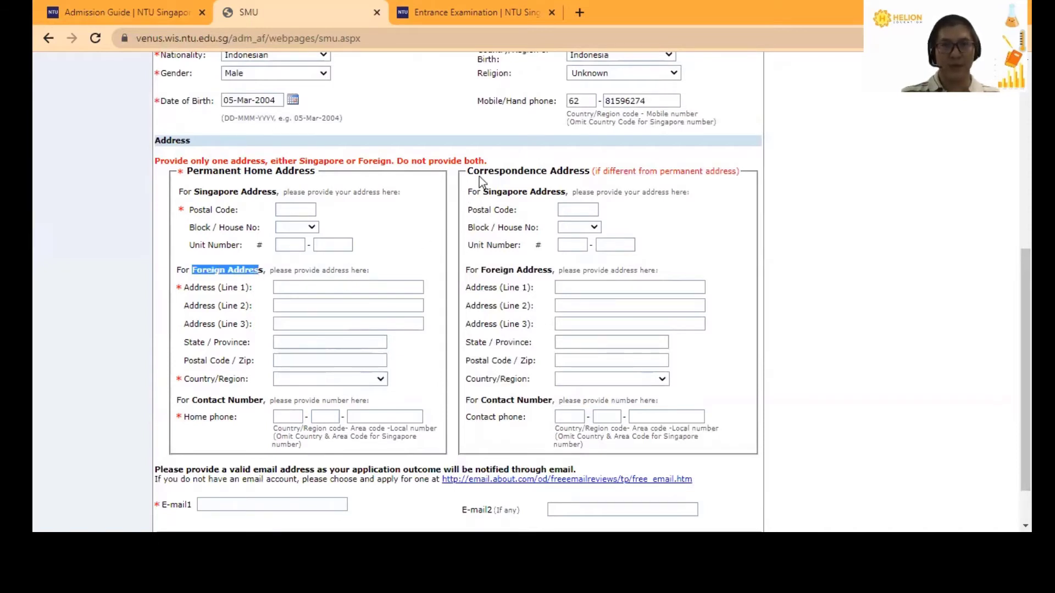
pyautogui.moveTo(472, 171); pyautogui.dragTo(735, 171)
pyautogui.click(723, 235)
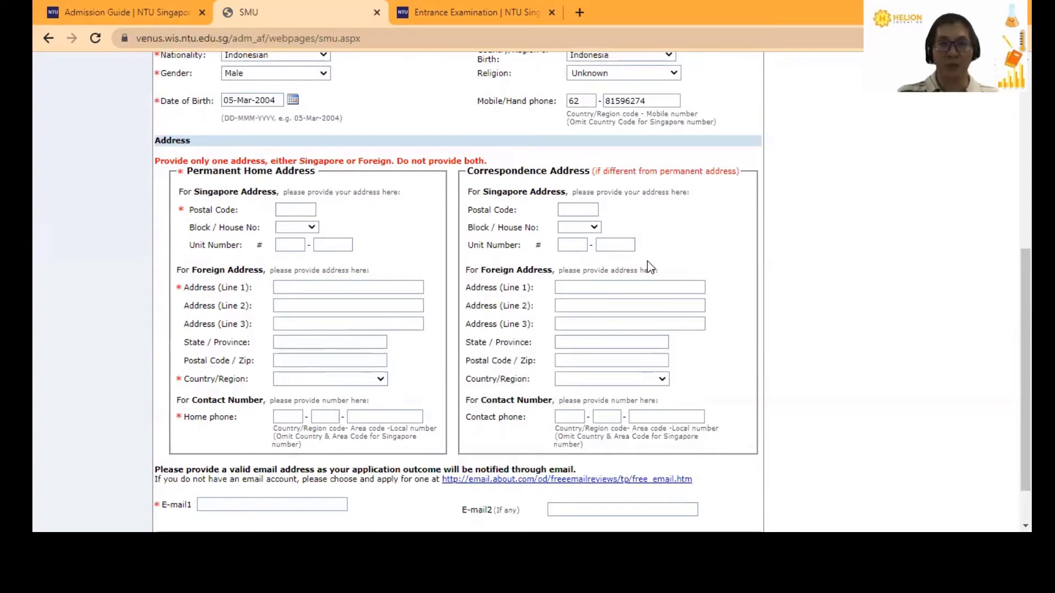
pyautogui.click(314, 288)
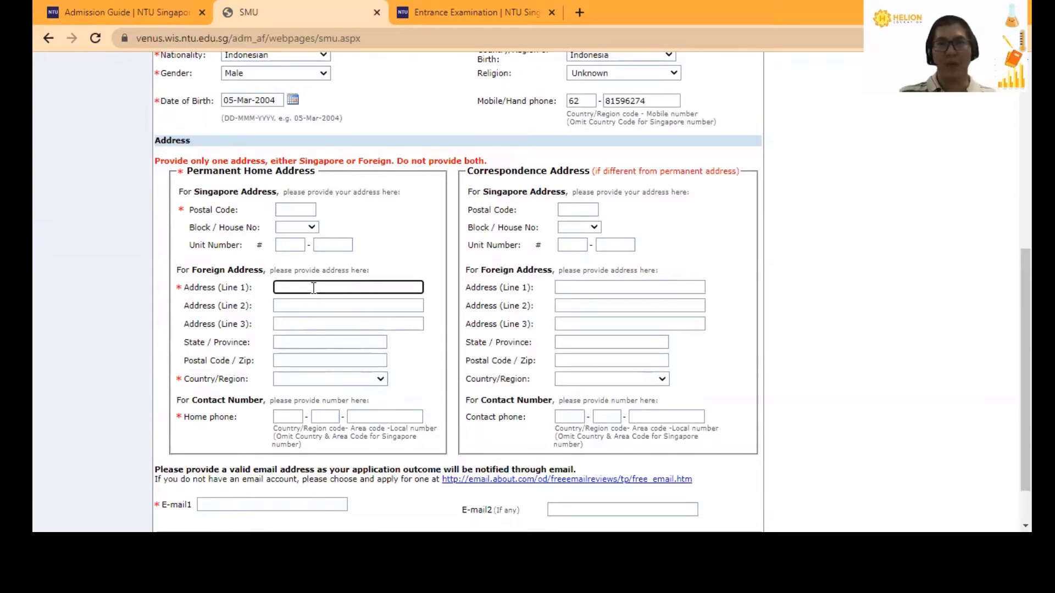
pyautogui.click(607, 286)
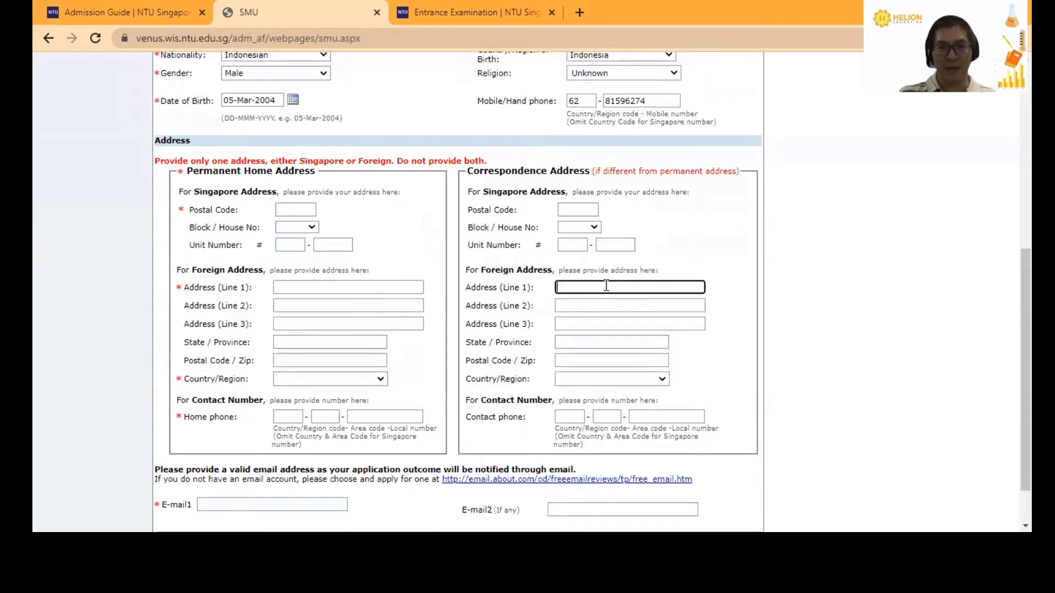
pyautogui.click(323, 293)
pyautogui.click(632, 279)
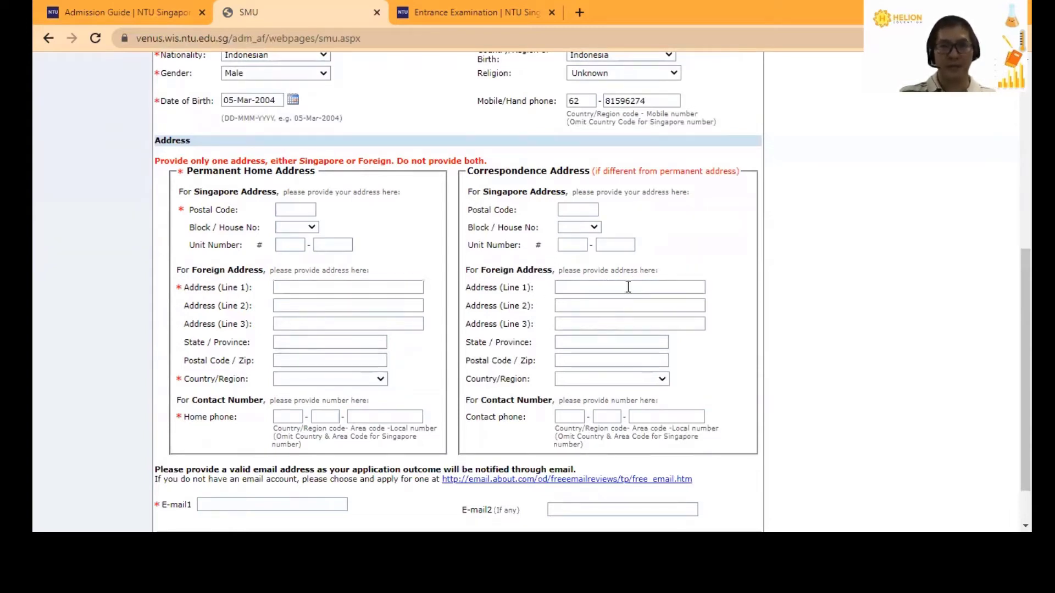
pyautogui.click(628, 287)
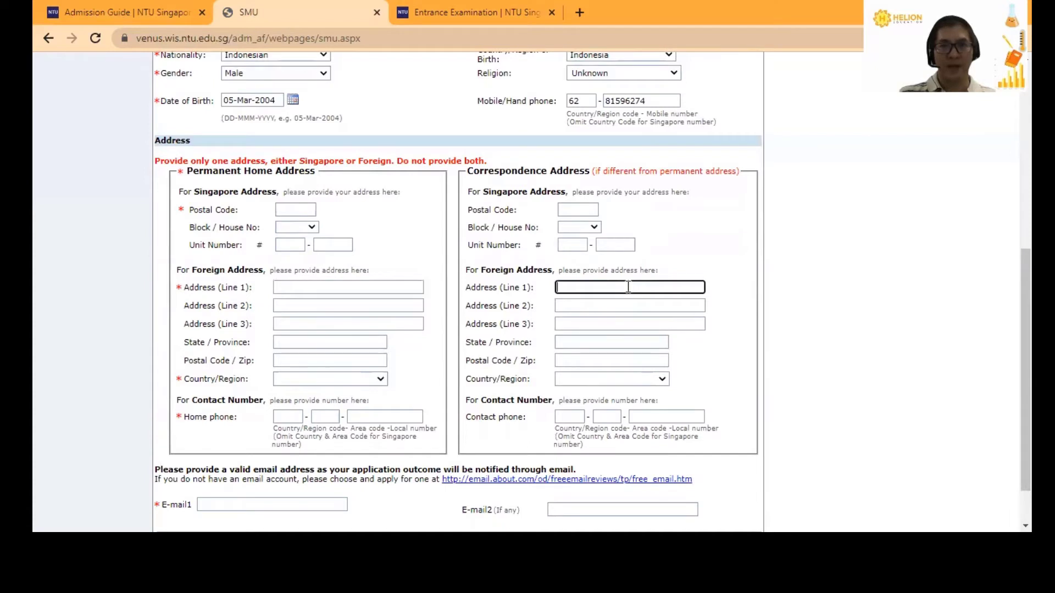
pyautogui.click(298, 288)
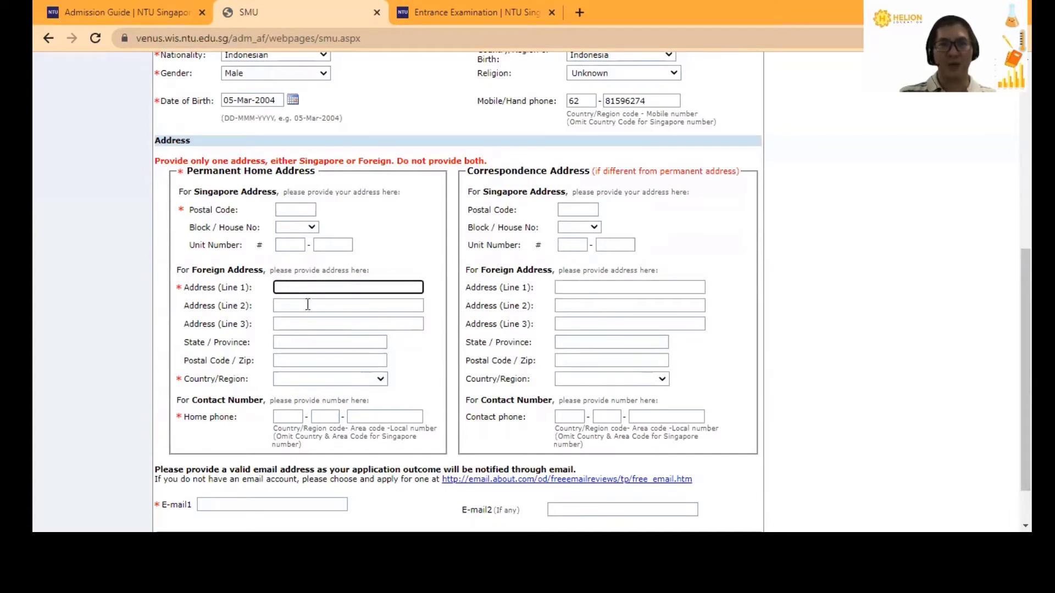
pyautogui.click(306, 307)
pyautogui.moveTo(193, 269); pyautogui.dragTo(266, 269)
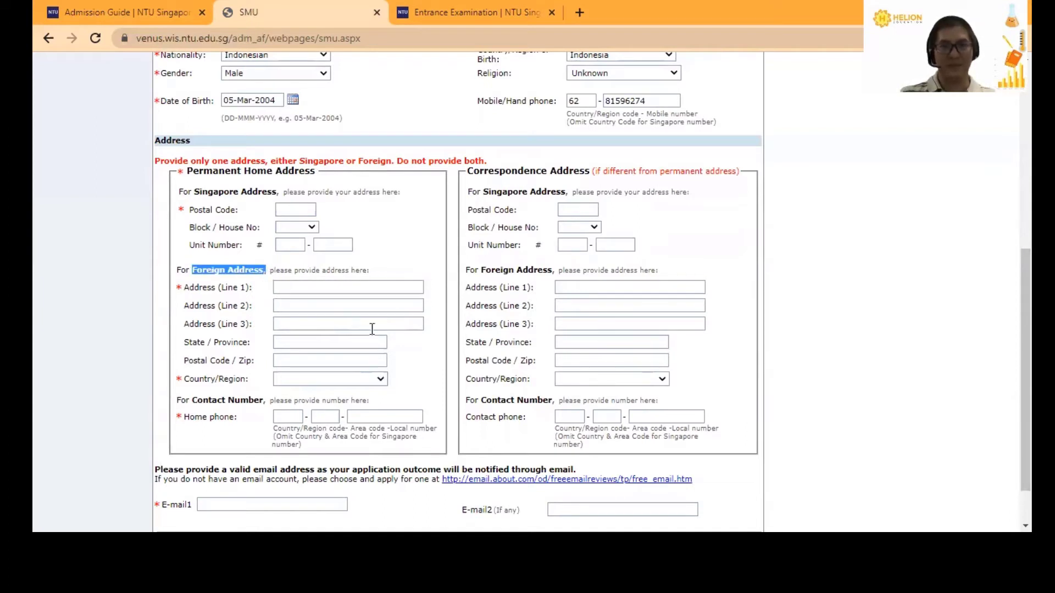
# - Fill the three permanent address lines, state and postal code with placeholder text
pyautogui.click(293, 288)
pyautogui.write('qweqwe')
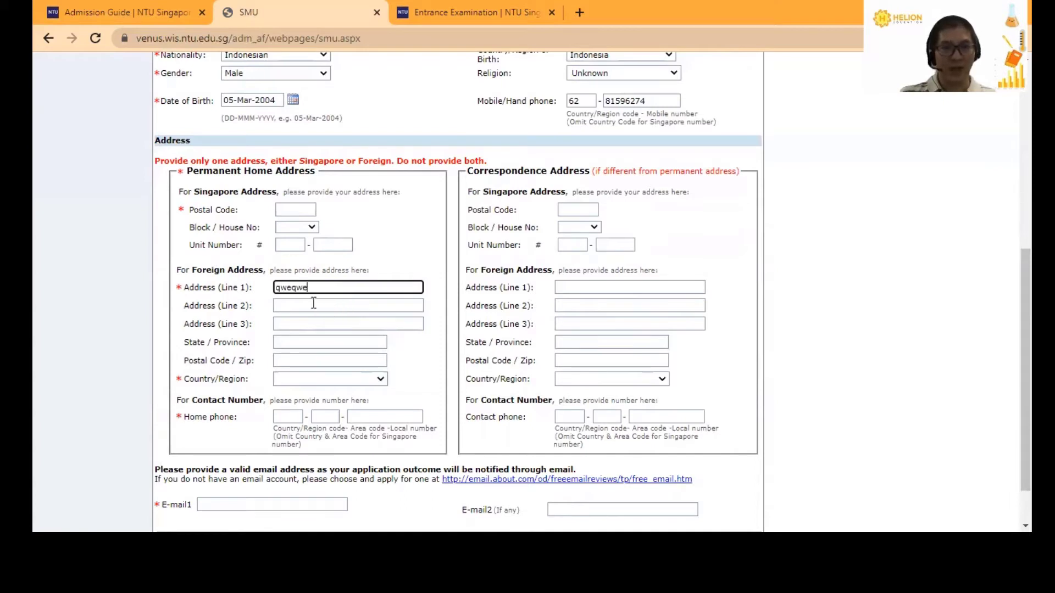
pyautogui.click(313, 303)
pyautogui.write('qeqeqw')
pyautogui.click(303, 323)
pyautogui.write('qeqwewq')
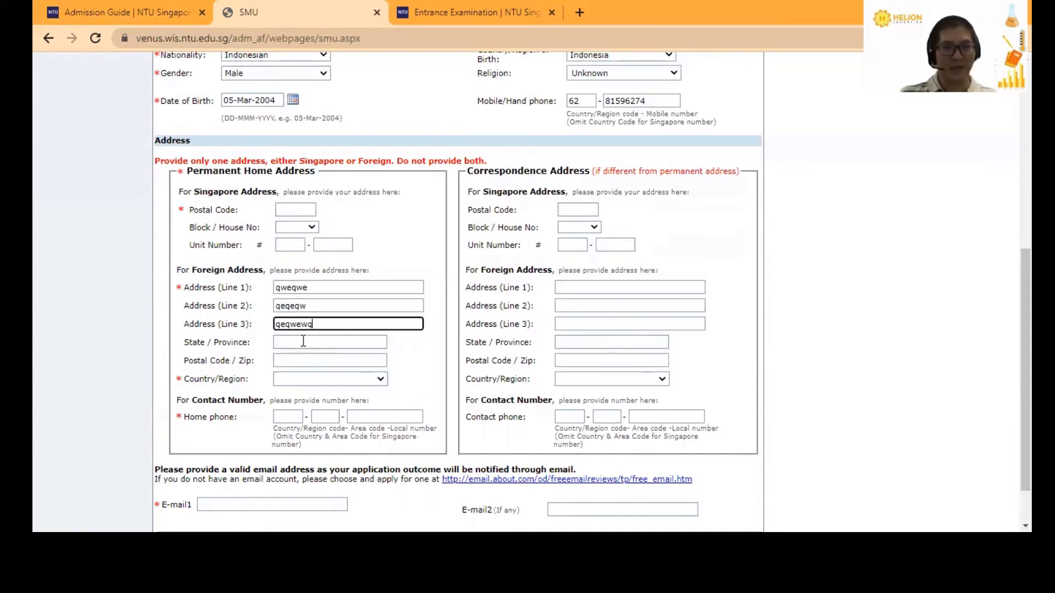
pyautogui.click(303, 343)
pyautogui.write('qeqeqw')
pyautogui.click(301, 361)
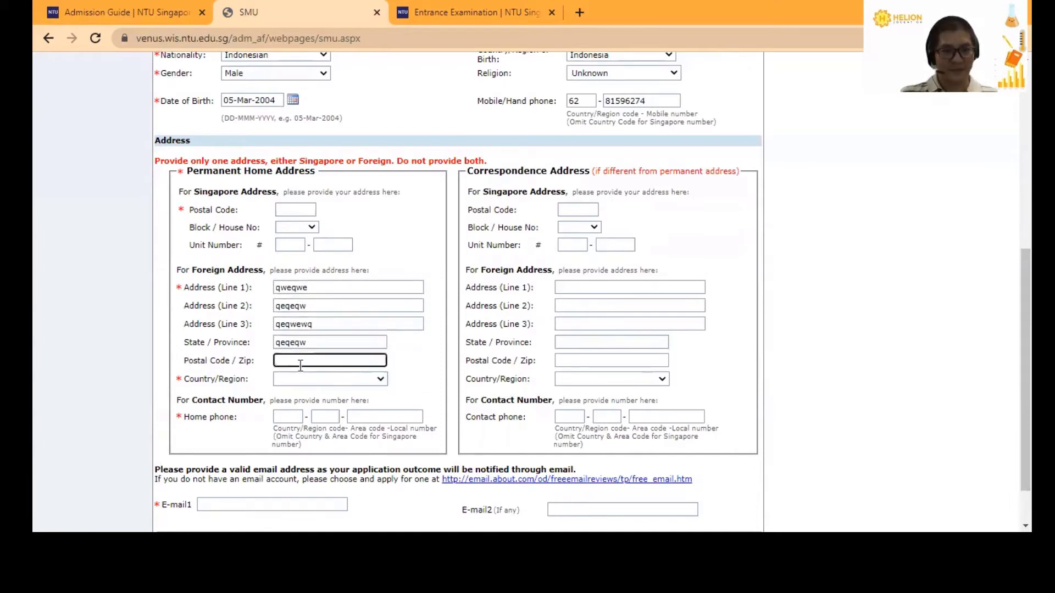
pyautogui.write('32423')
# - Choose Indonesia as the permanent home address country
pyautogui.click(309, 383)
pyautogui.scroll(-10, 331, 304)
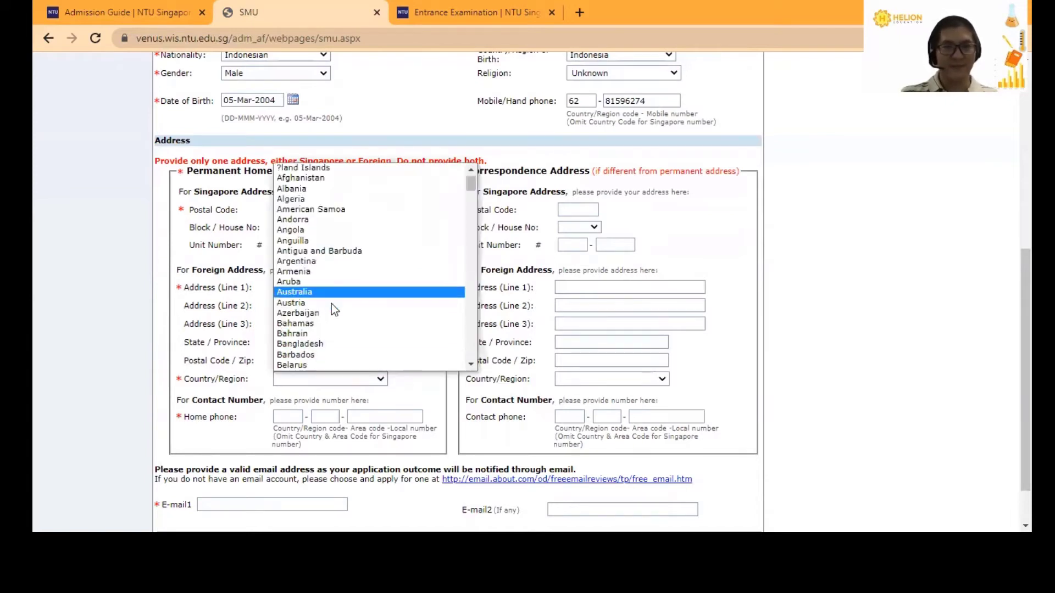
pyautogui.scroll(-10, 331, 304)
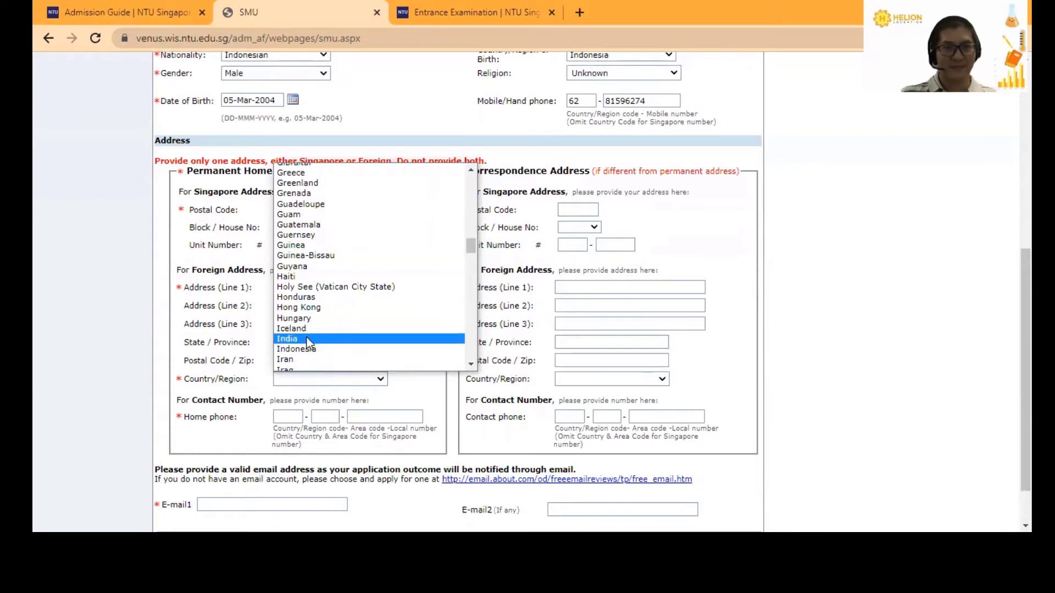
pyautogui.click(308, 349)
pyautogui.scroll(-1, 316, 355)
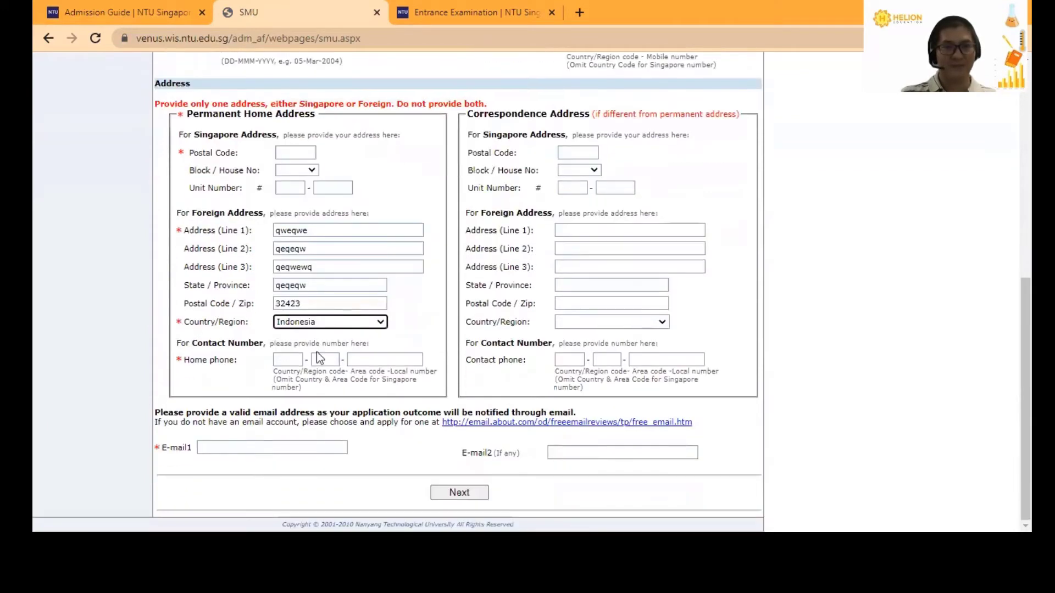
pyautogui.click(287, 360)
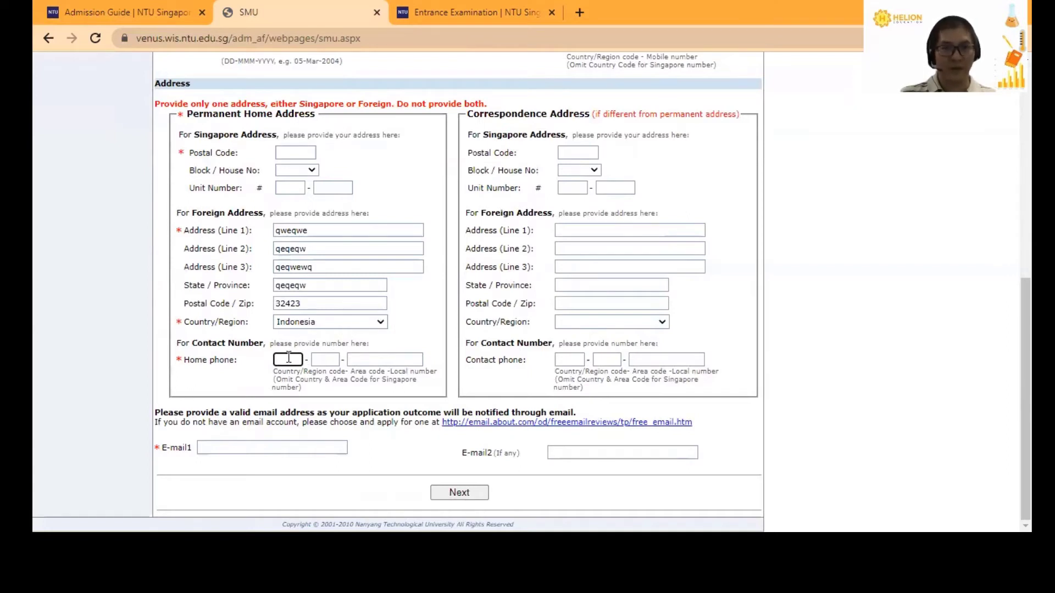
# - Enter the home phone with country code 62, an area code and a local number
pyautogui.write('62')
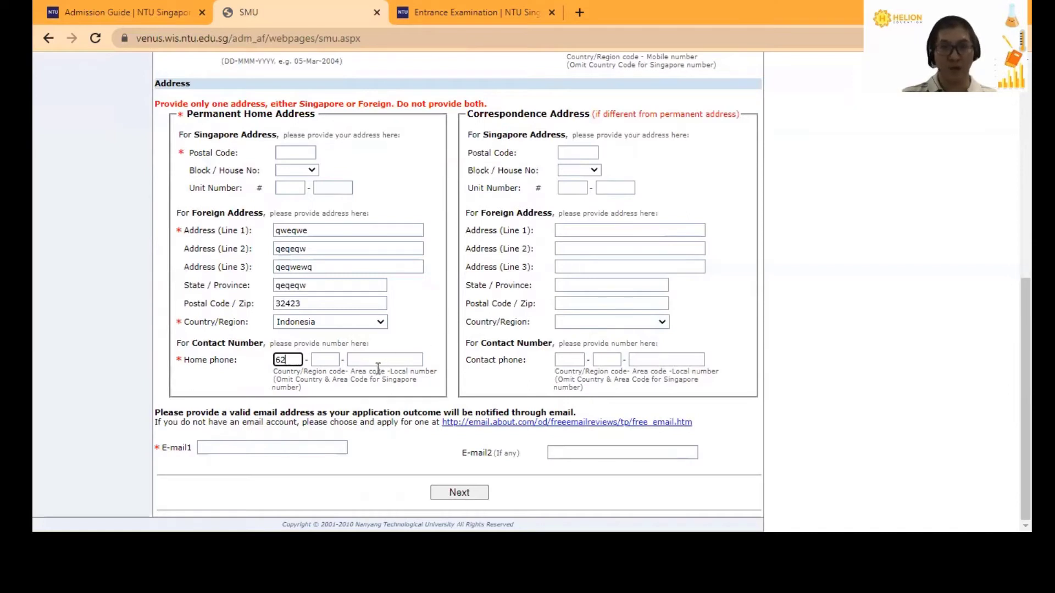
pyautogui.click(327, 360)
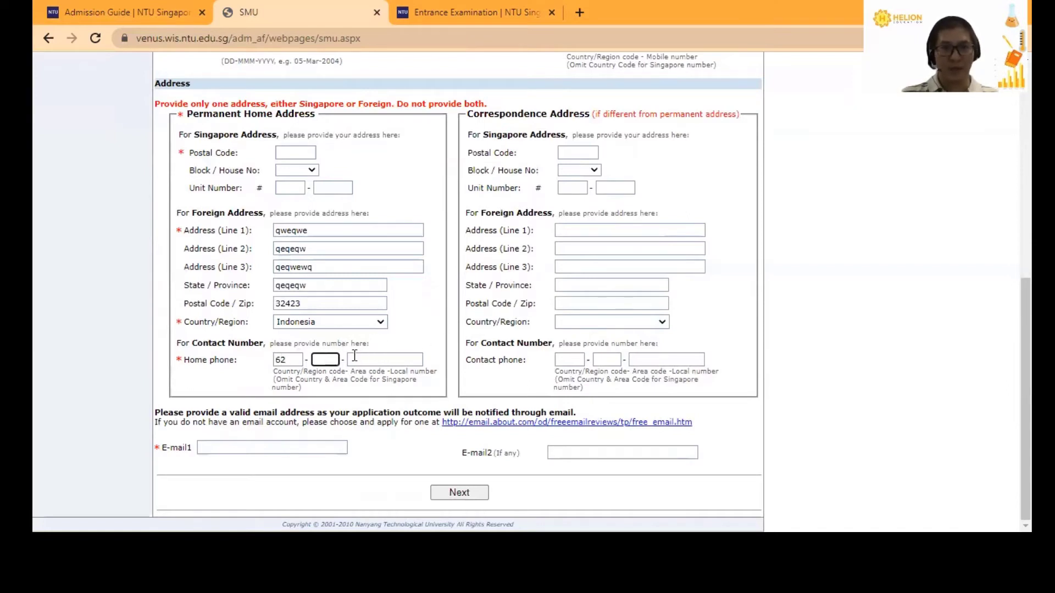
pyautogui.write('21')
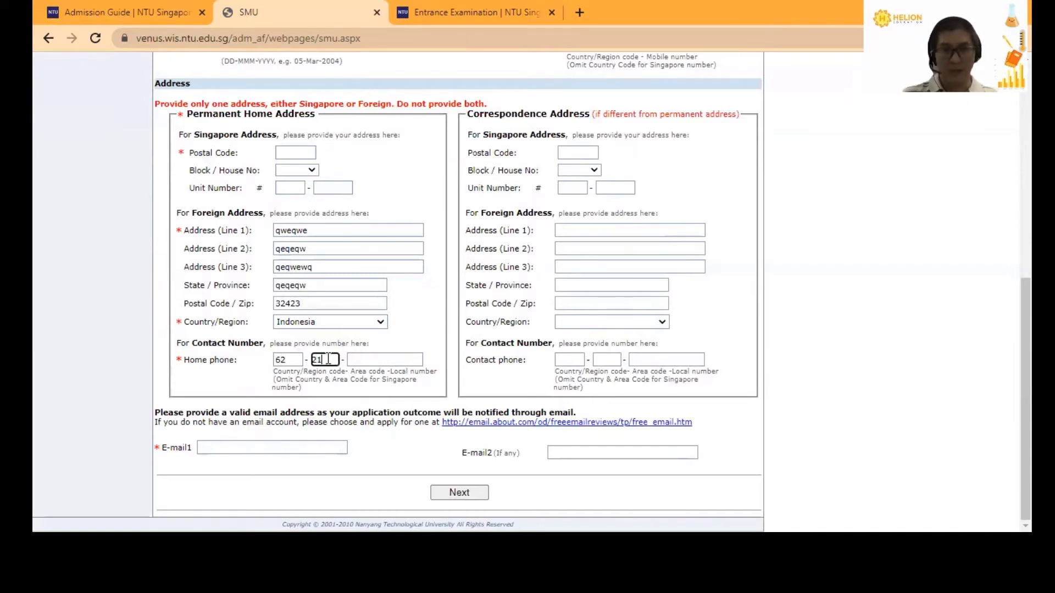
pyautogui.click(397, 359)
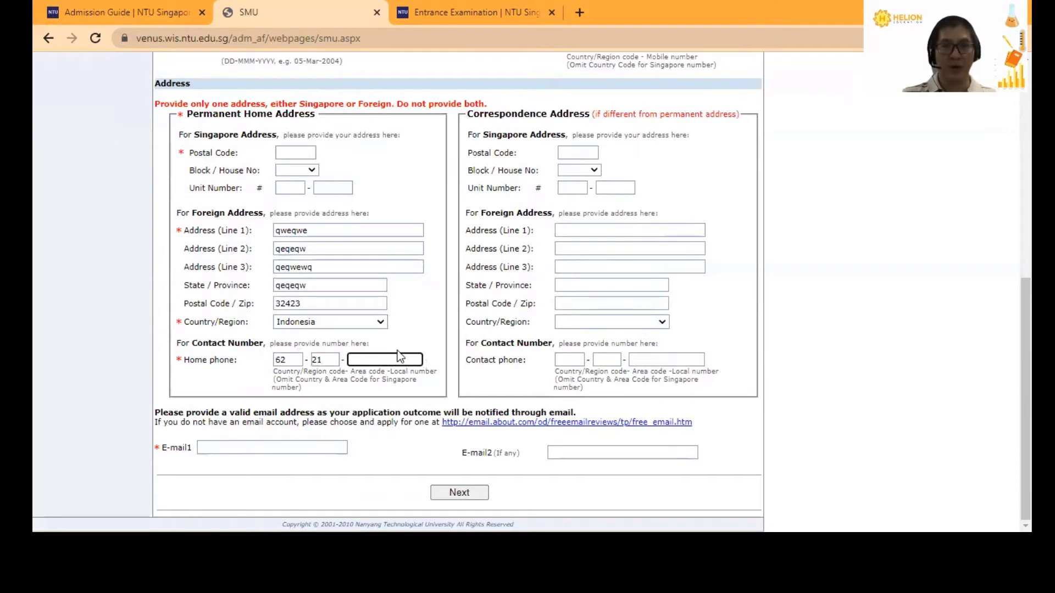
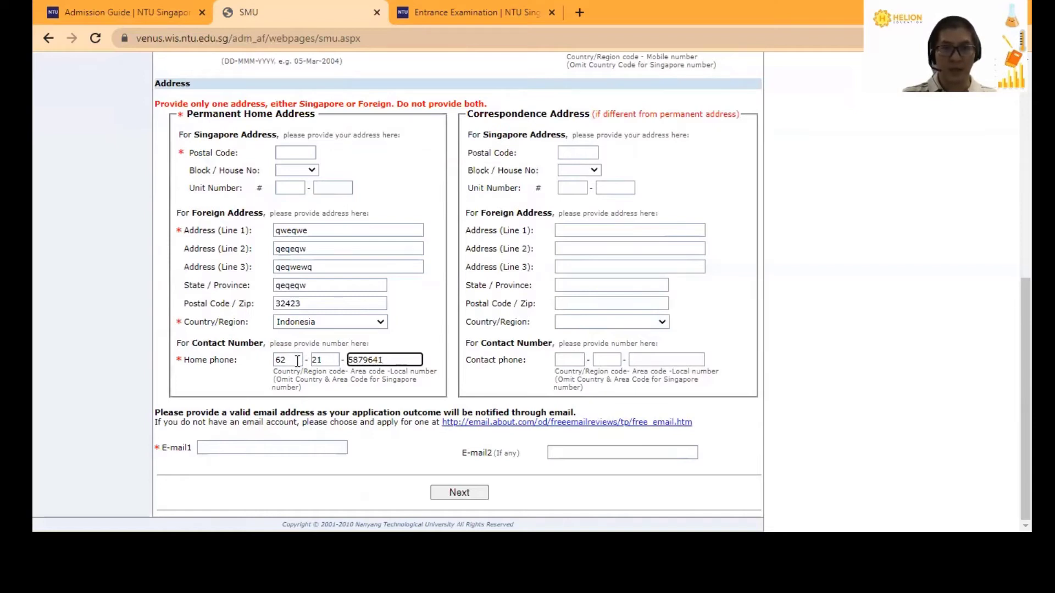
# - Correct the home phone area code and local number with new values
pyautogui.click(286, 361)
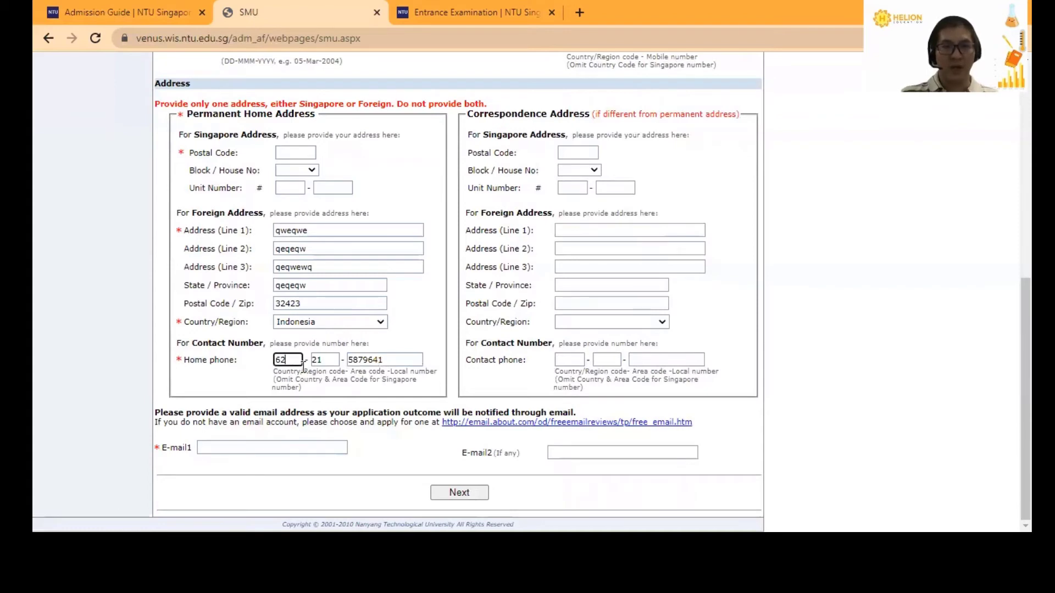
pyautogui.press('Tab')
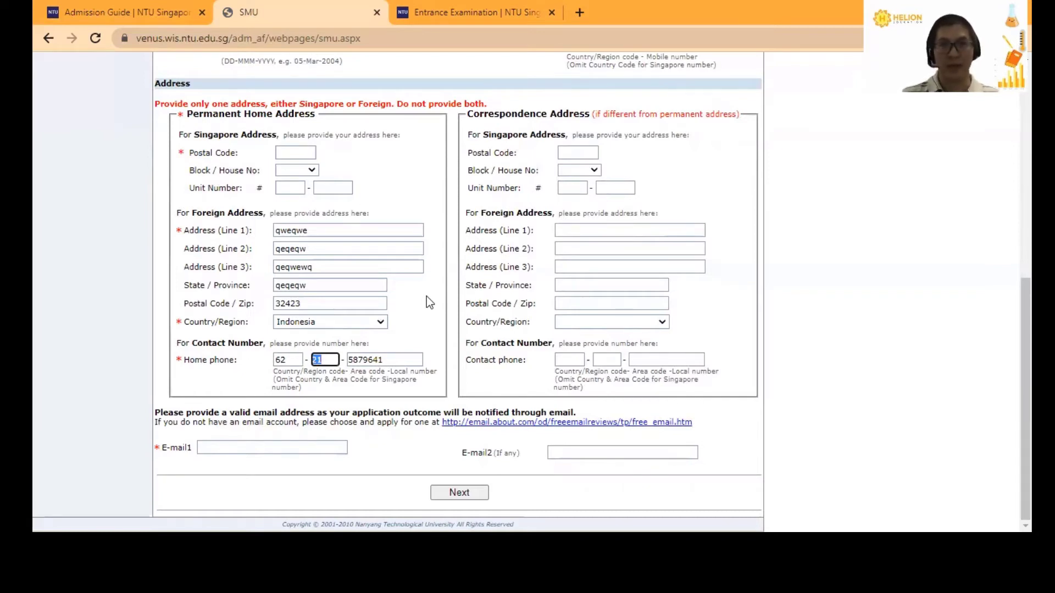
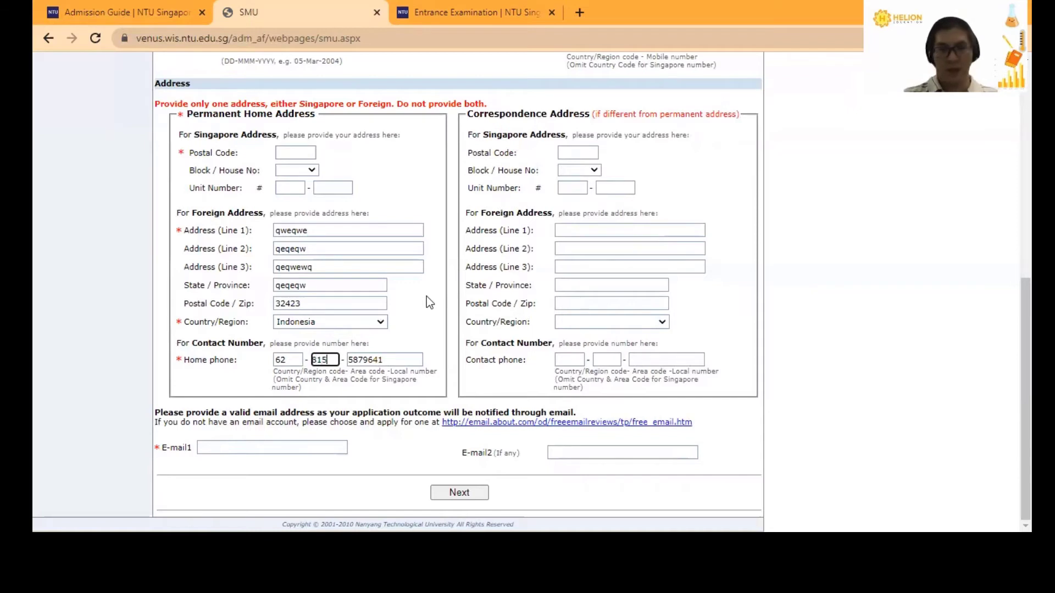
pyautogui.press('Tab')
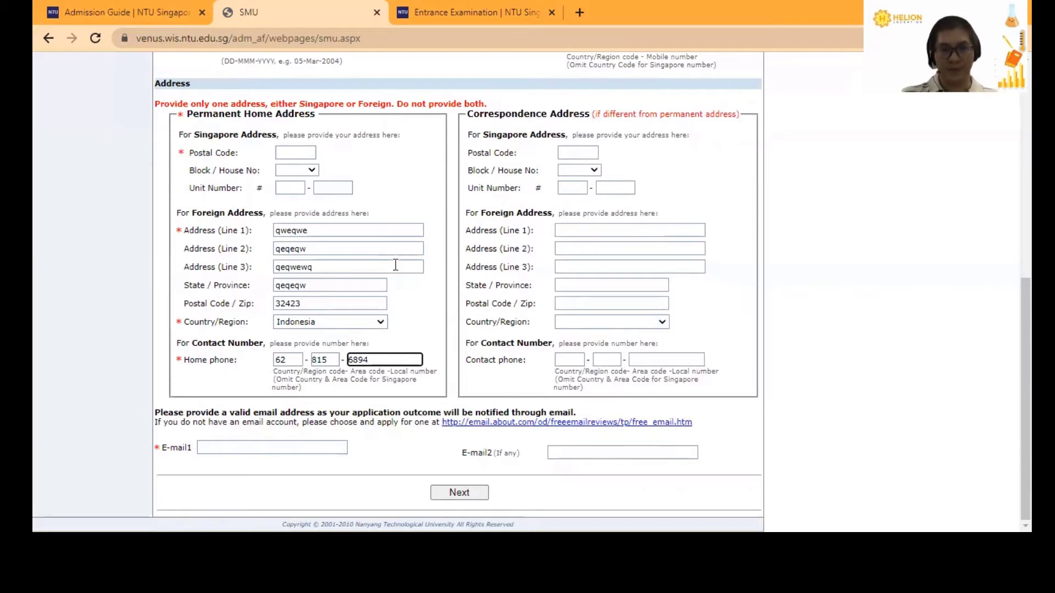
pyautogui.click(263, 446)
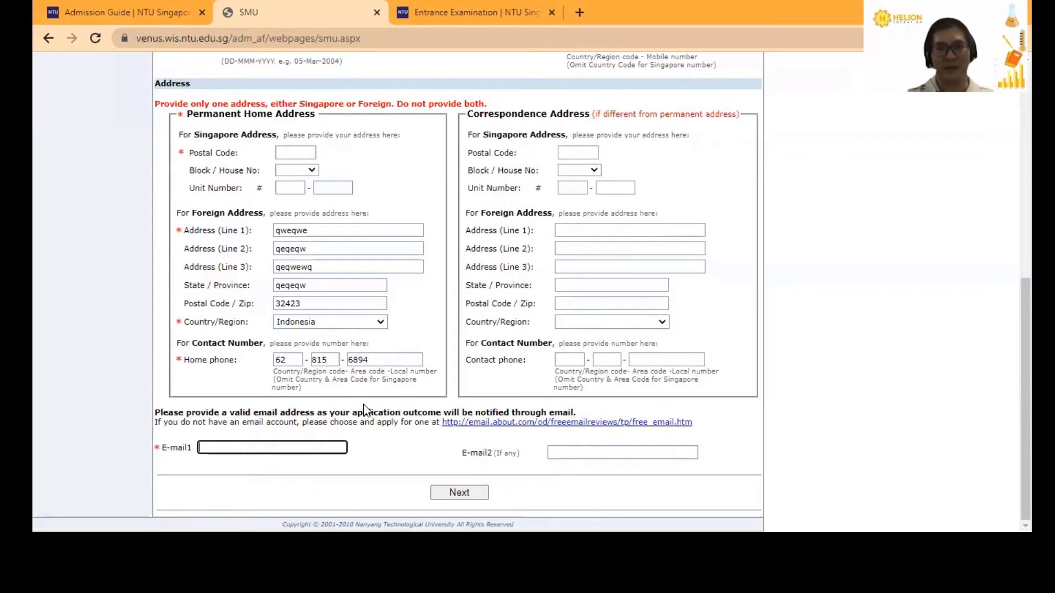
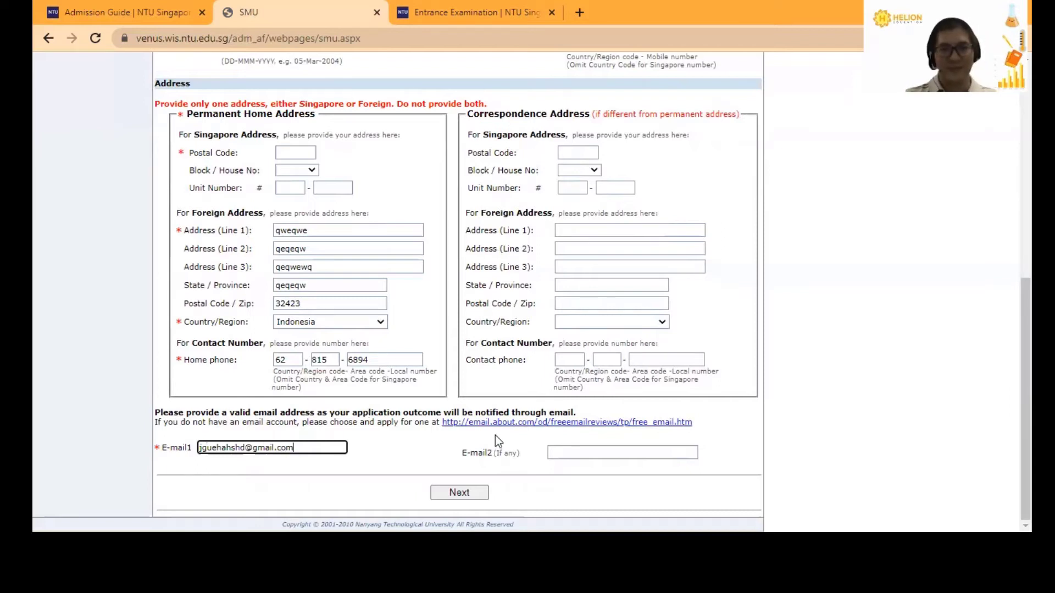
# - Enter the applicant's e-mail address in E-mail1 and continue to Choice of Programme
pyautogui.click(462, 493)
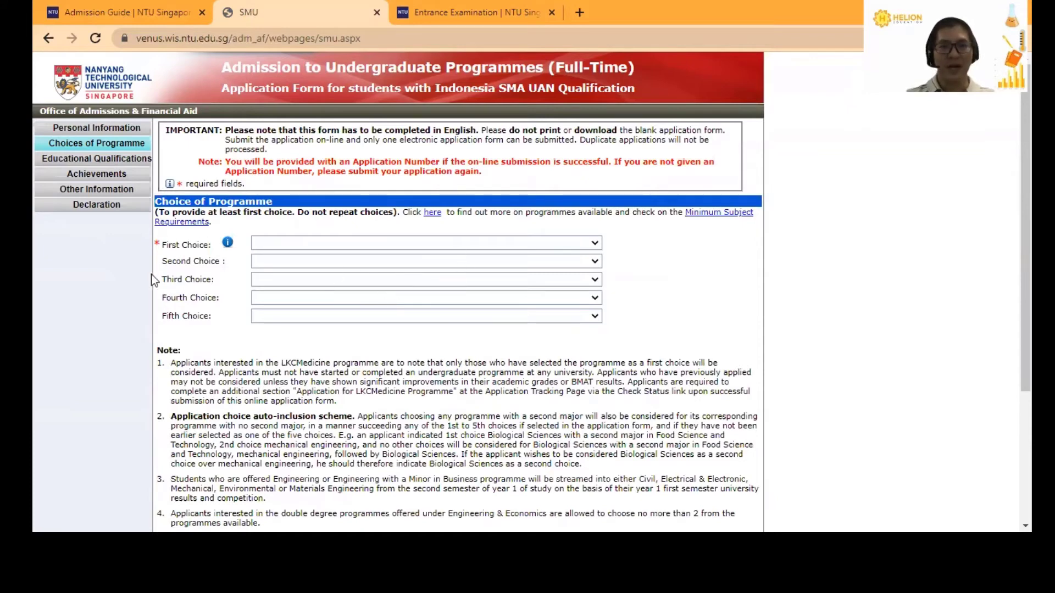
# - Dismiss the First Choice list unchanged and open the programme information link in a new tab
pyautogui.click(434, 242)
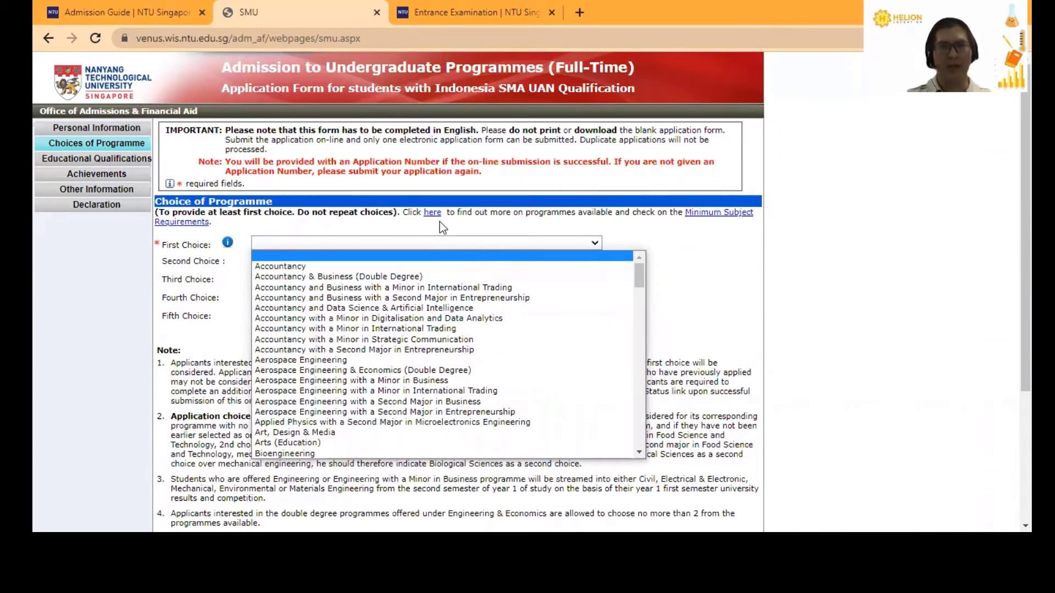
pyautogui.click(405, 244)
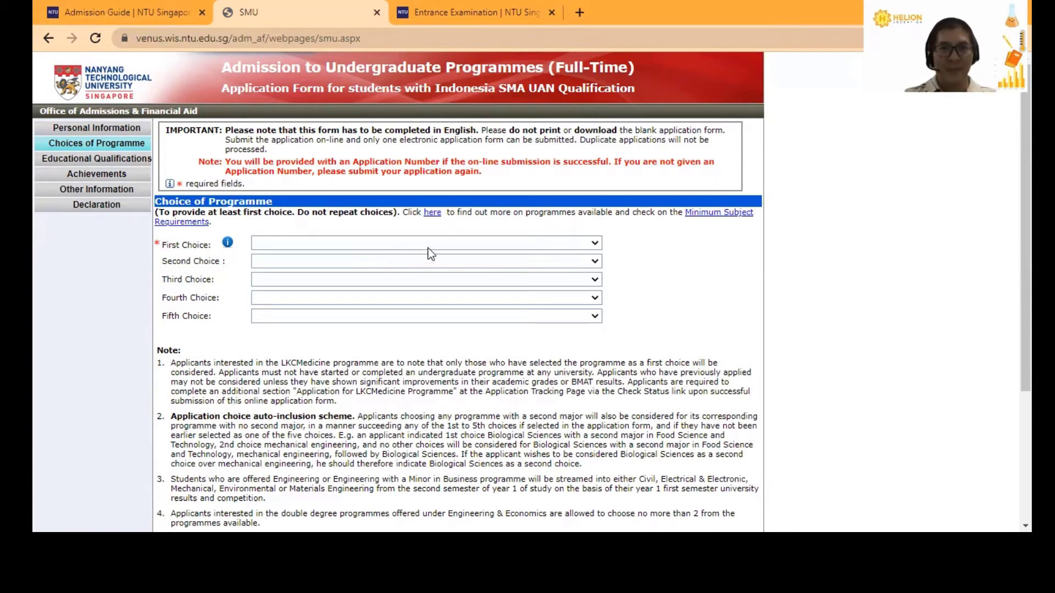
pyautogui.rightClick(432, 218)
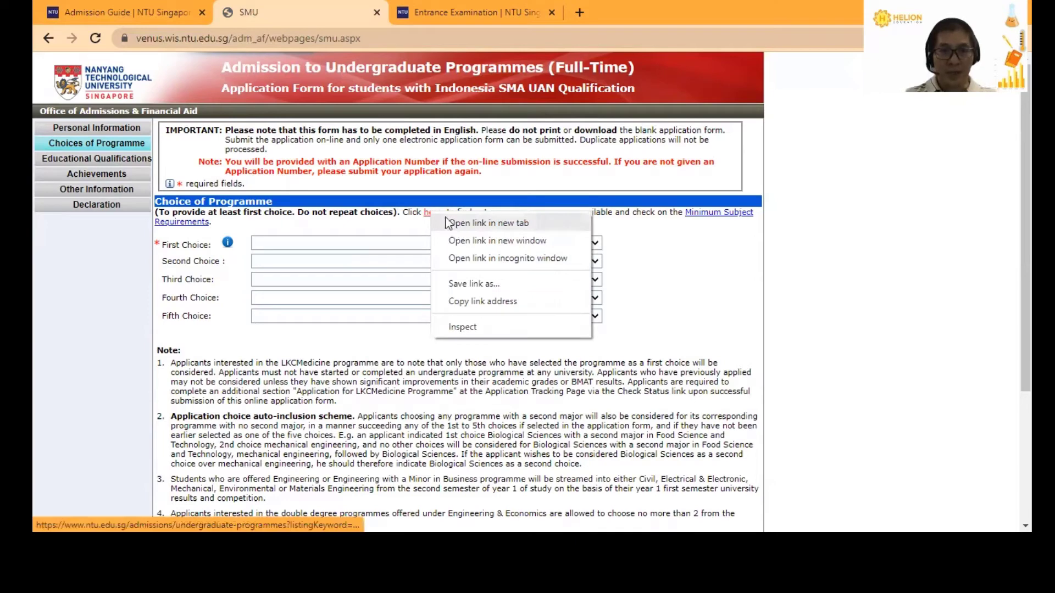
pyautogui.click(478, 223)
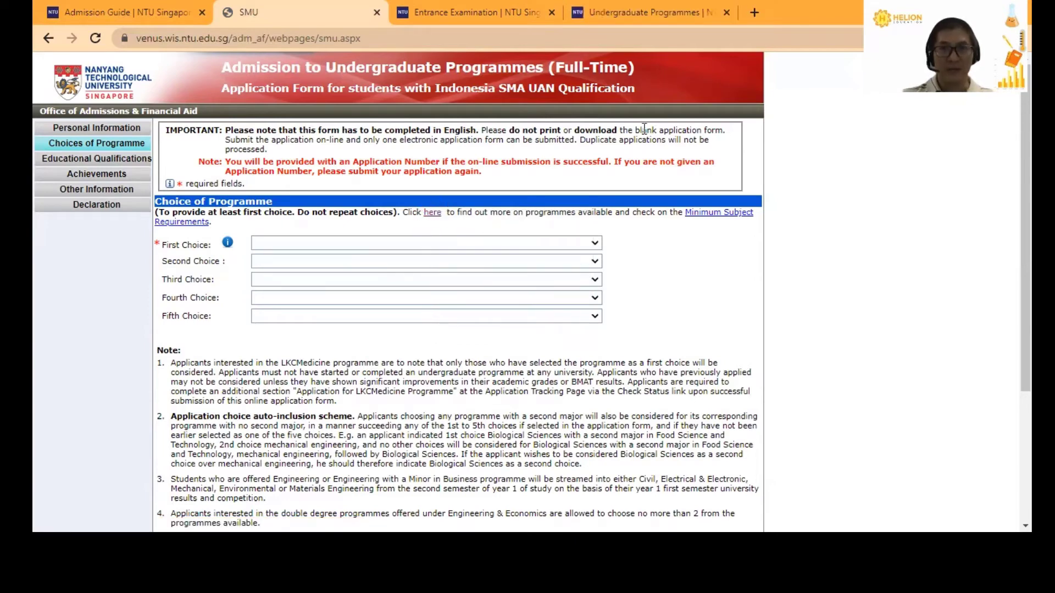
# - Switch to the Undergraduate Programmes tab and scroll through its 113 listed programmes
pyautogui.click(654, 12)
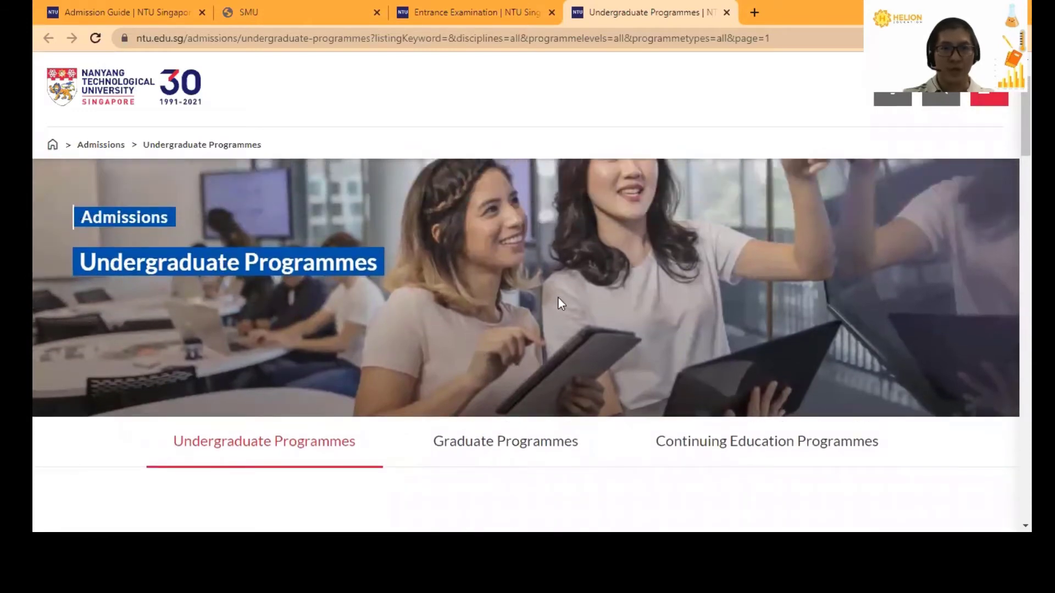
pyautogui.scroll(-4, 554, 305)
pyautogui.scroll(-3, 482, 355)
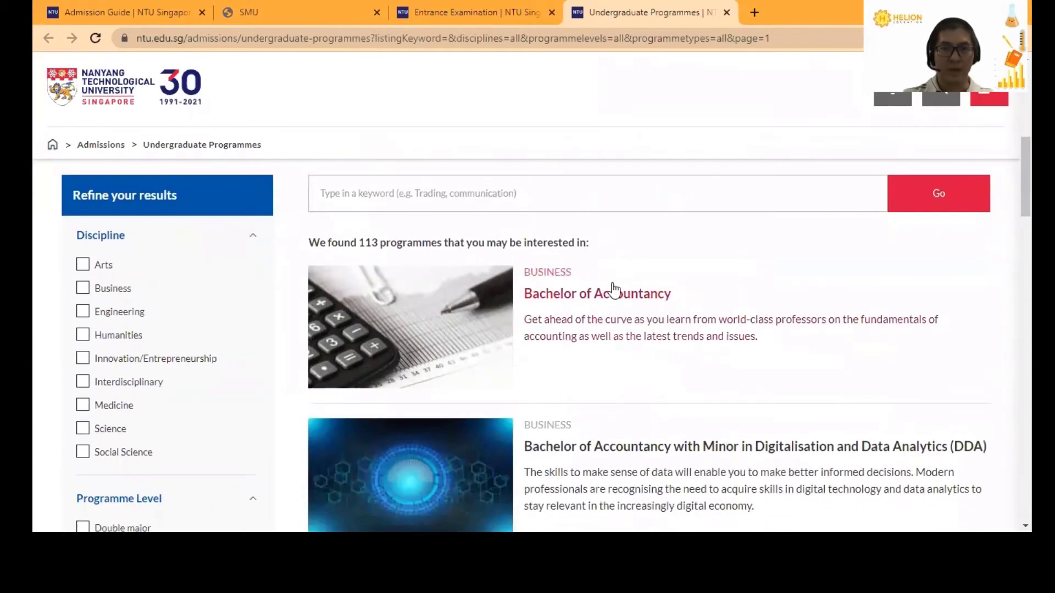
pyautogui.scroll(-2, 566, 272)
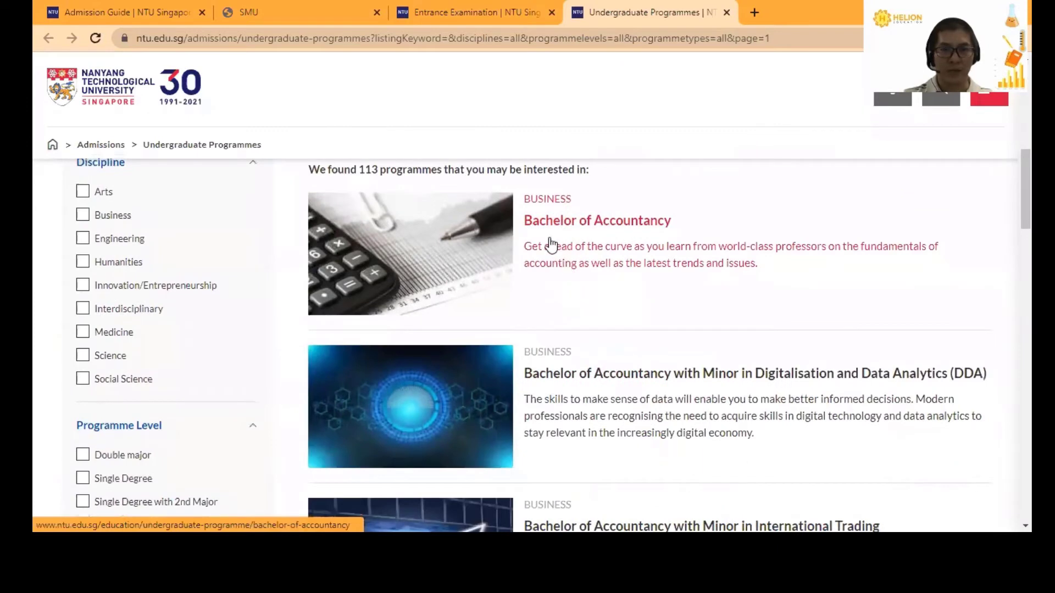
pyautogui.scroll(-3, 548, 242)
pyautogui.scroll(-8, 615, 381)
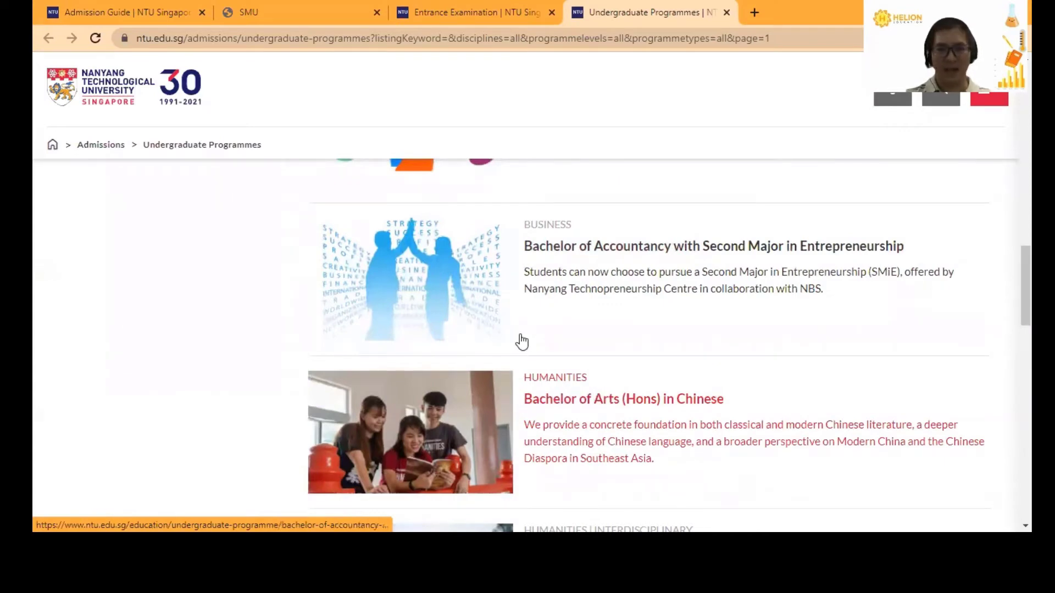
# - Close the programmes tab and highlight the note 2 auto-inclusion scheme text on the form
pyautogui.click(728, 12)
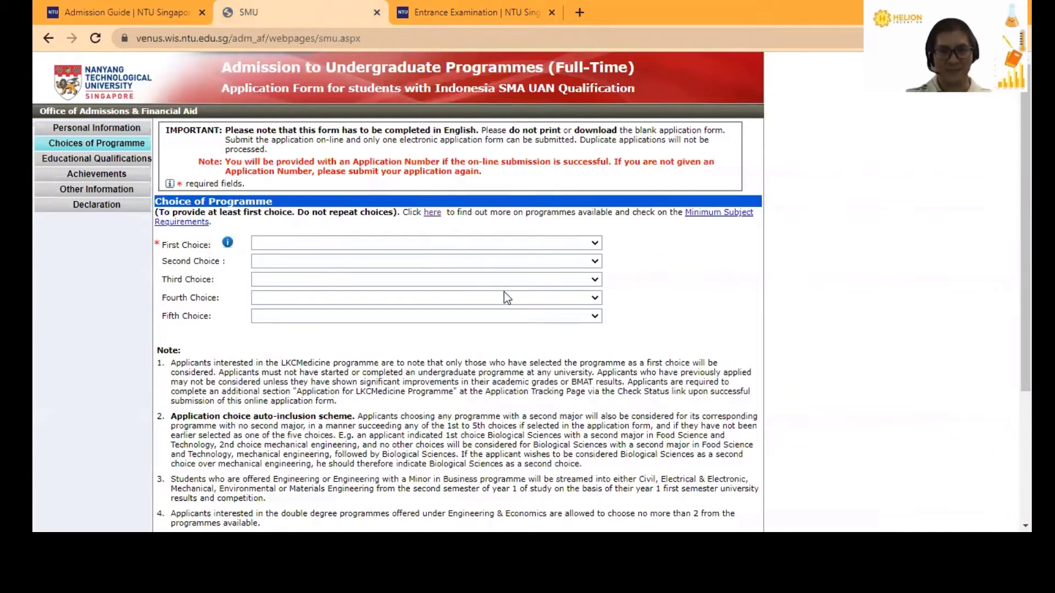
pyautogui.scroll(-1, 505, 292)
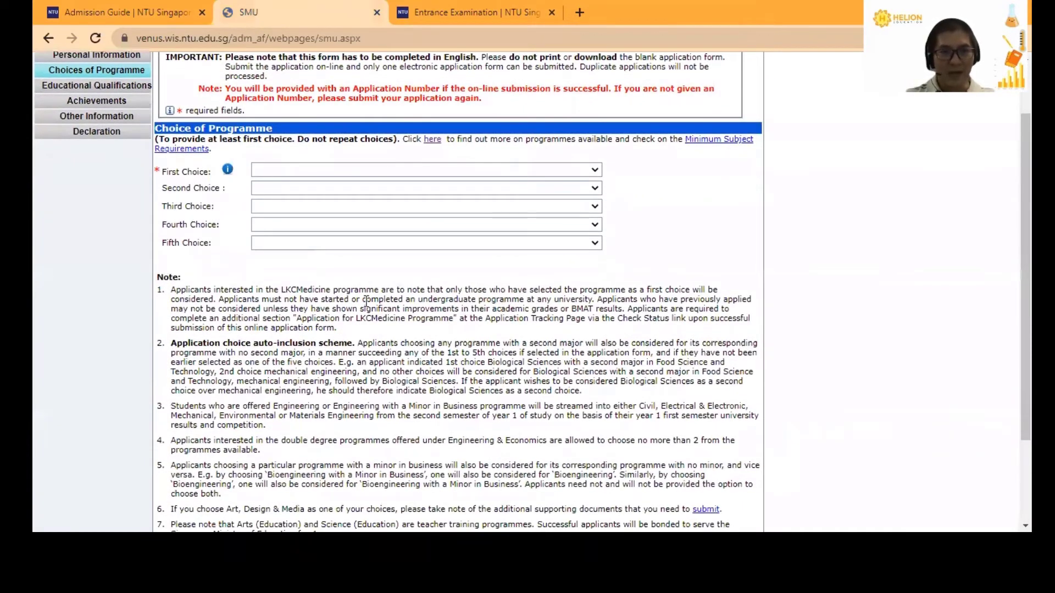
pyautogui.scroll(-1, 366, 301)
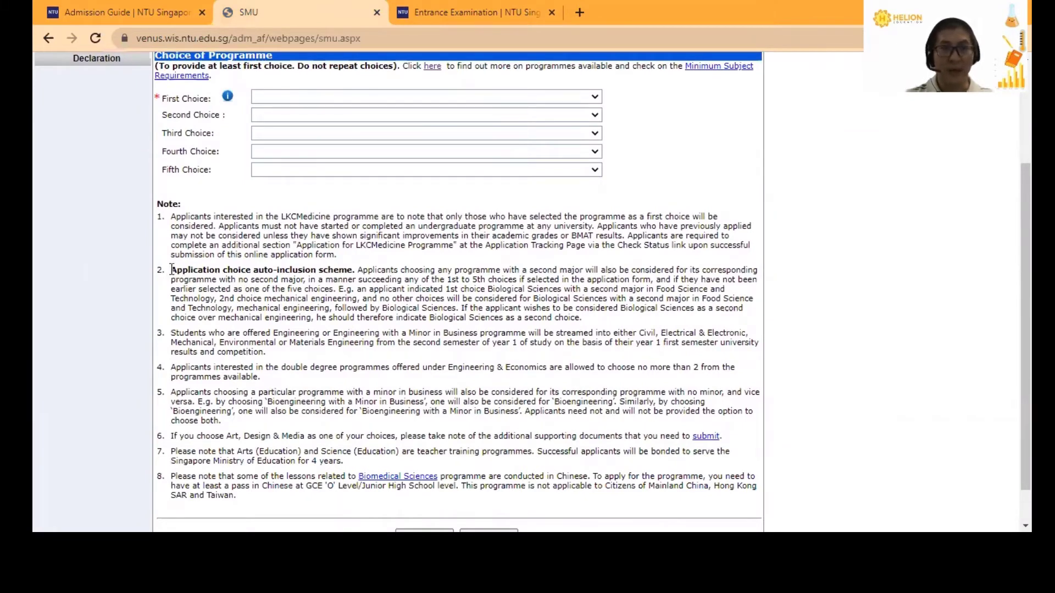
pyautogui.moveTo(171, 269); pyautogui.dragTo(355, 271)
pyautogui.click(421, 243)
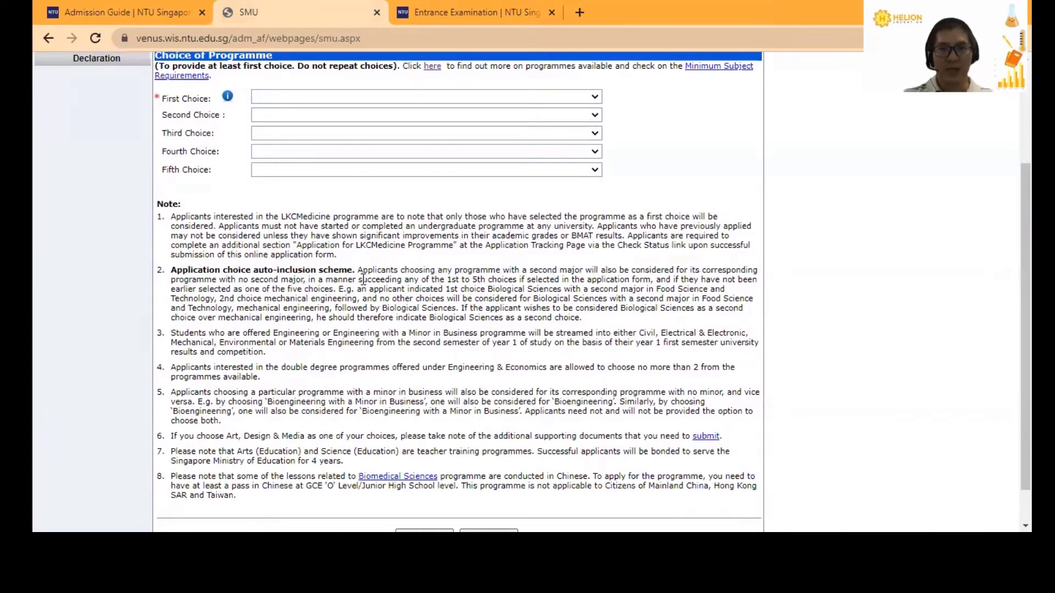
pyautogui.moveTo(357, 271); pyautogui.dragTo(308, 277)
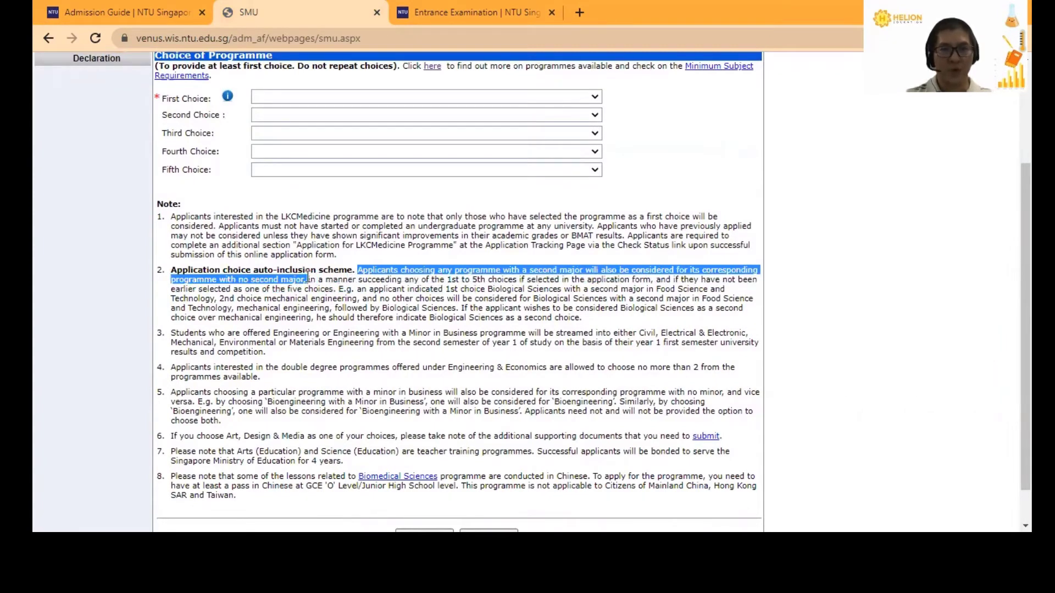
pyautogui.click(394, 249)
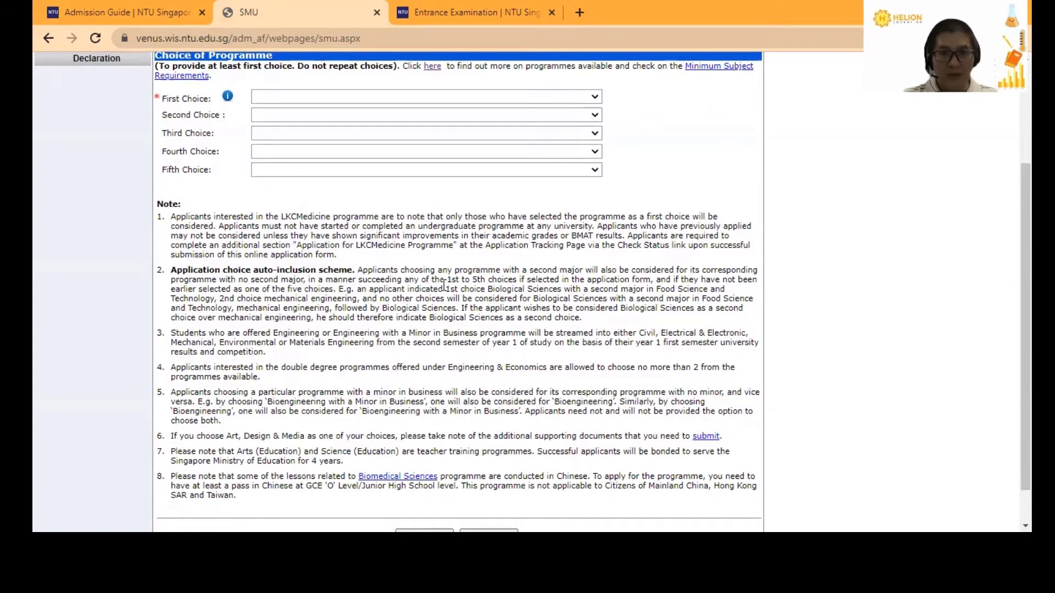
pyautogui.moveTo(444, 289); pyautogui.dragTo(215, 300)
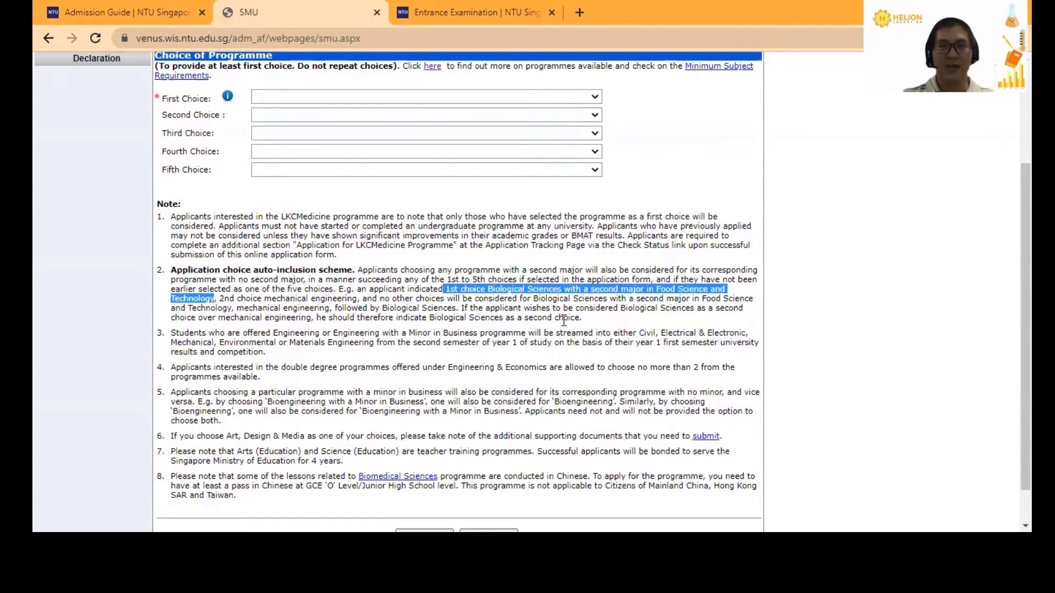
pyautogui.click(540, 300)
pyautogui.moveTo(486, 288); pyautogui.dragTo(566, 289)
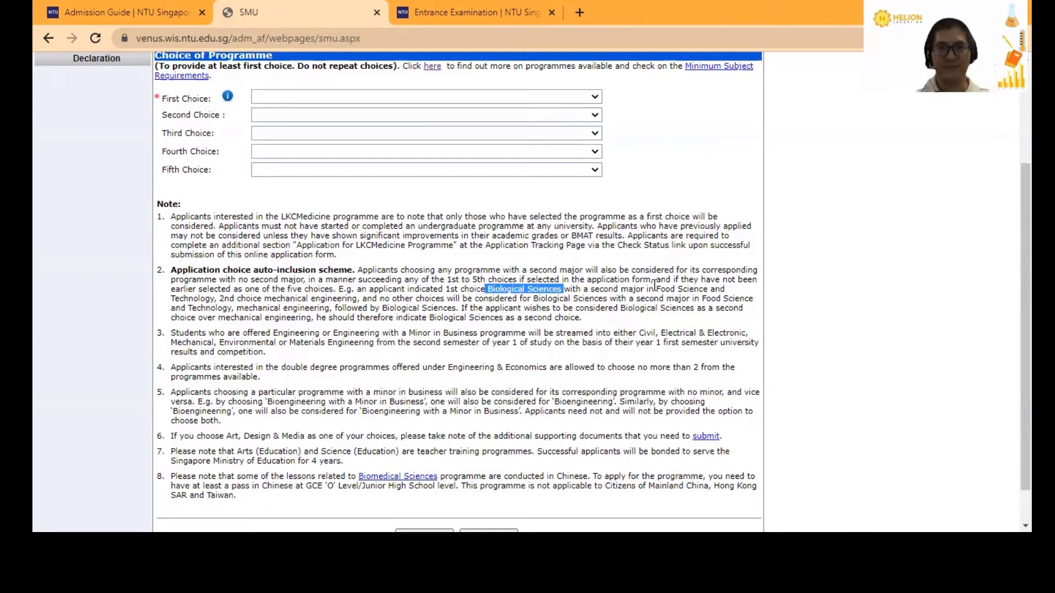
pyautogui.click(655, 285)
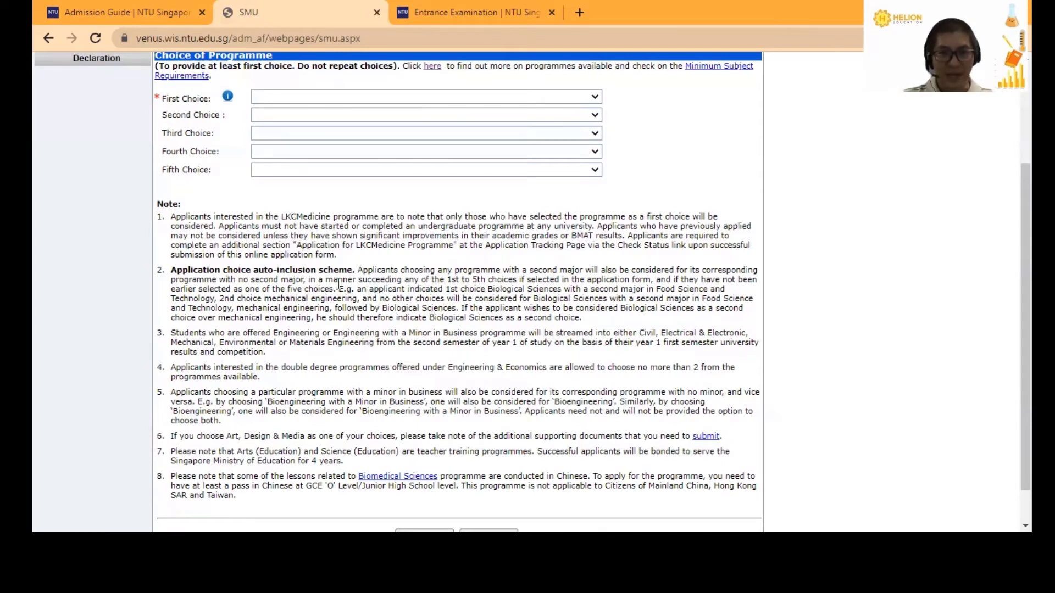
pyautogui.moveTo(339, 289); pyautogui.dragTo(441, 301)
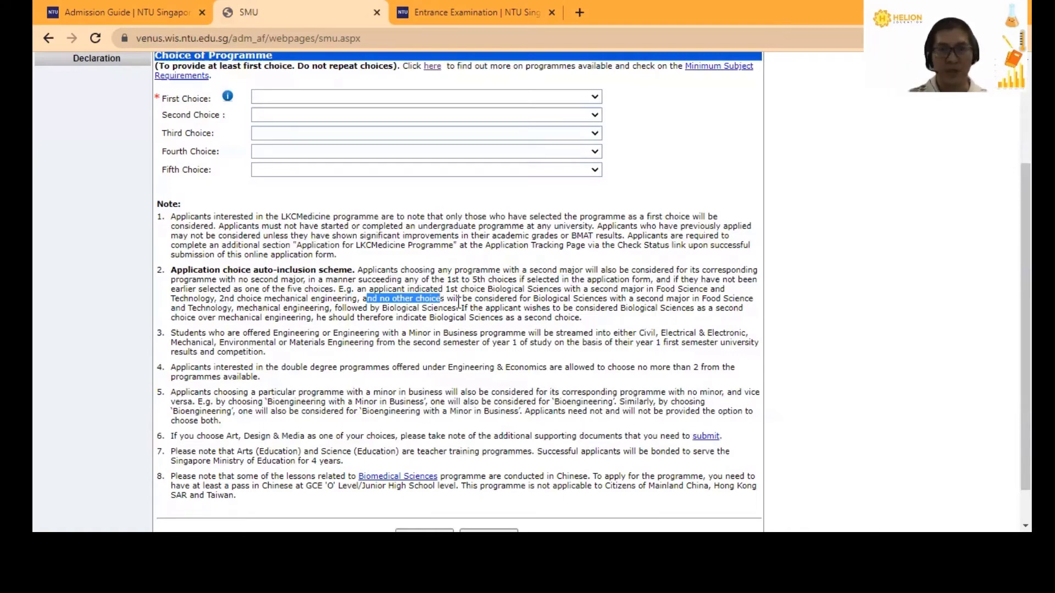
pyautogui.moveTo(462, 298)
pyautogui.mouseDown()
pyautogui.moveTo(566, 300)
pyautogui.moveTo(209, 308)
pyautogui.moveTo(321, 299)
pyautogui.moveTo(328, 313)
pyautogui.moveTo(394, 298)
pyautogui.moveTo(453, 311)
pyautogui.mouseUp()
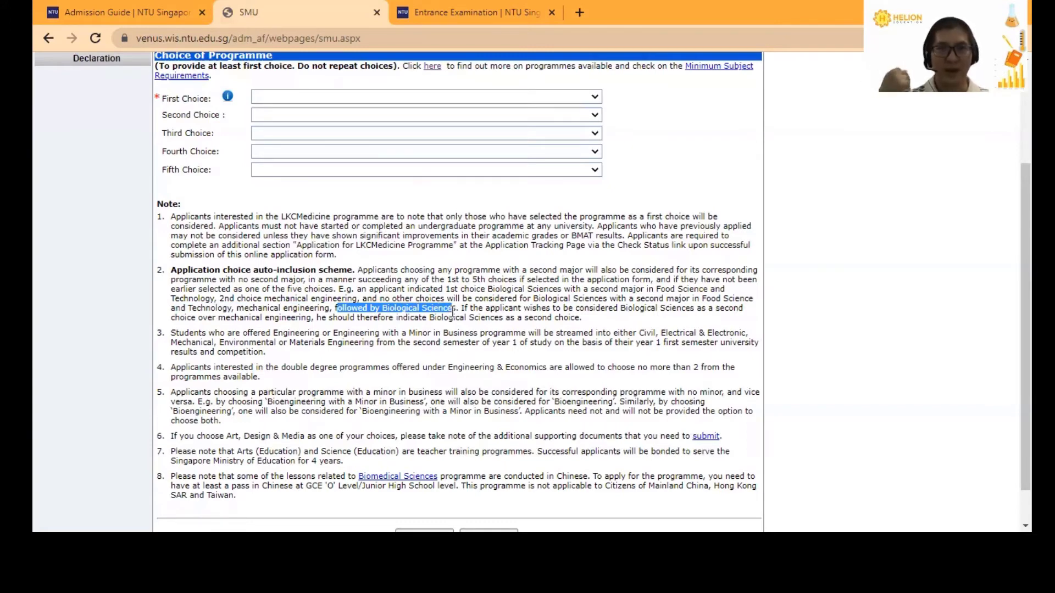
pyautogui.click(587, 312)
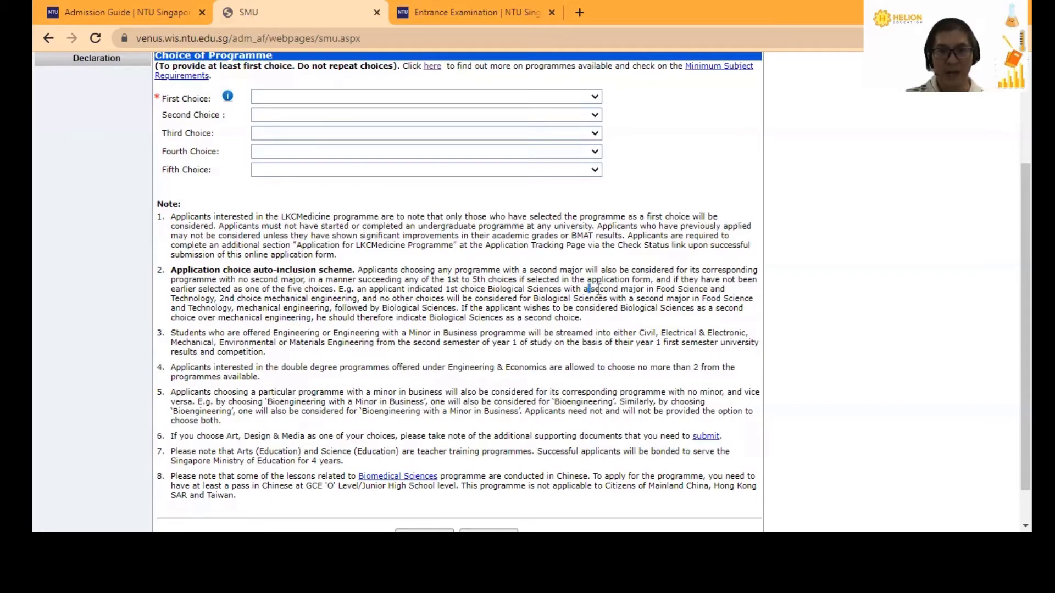
pyautogui.moveTo(588, 289); pyautogui.dragTo(698, 291)
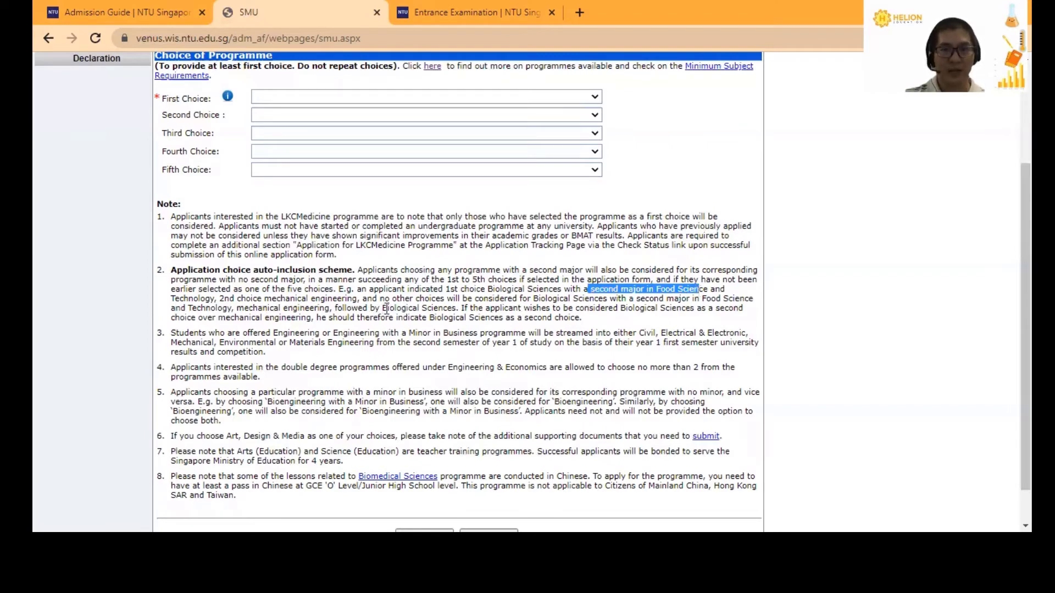
pyautogui.moveTo(384, 308); pyautogui.dragTo(455, 309)
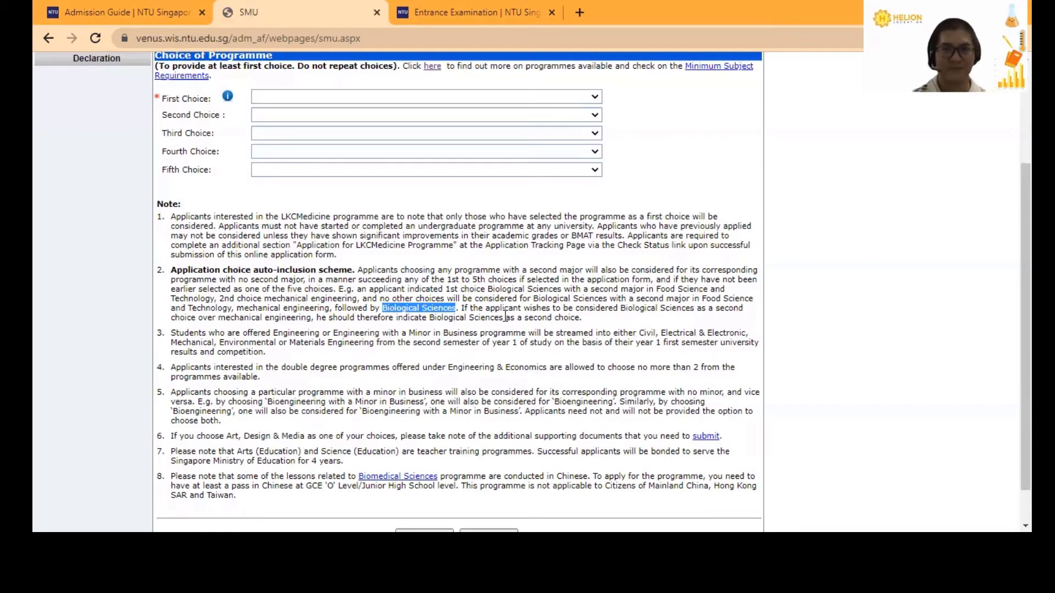
# - Clear the Biological Sciences highlight, highlight note 3, and pick Engineering as First Choice
pyautogui.click(268, 368)
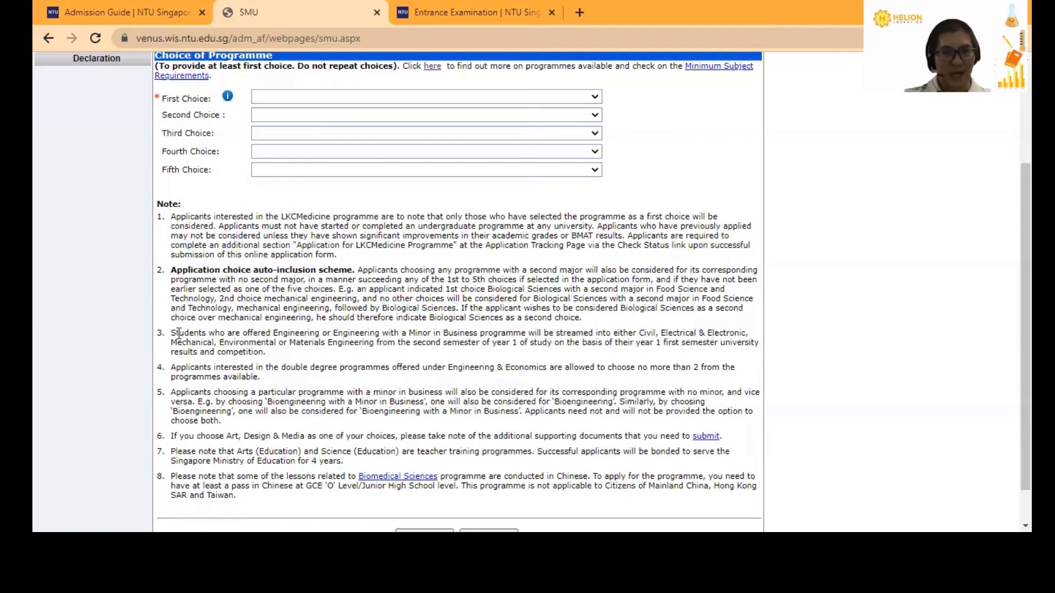
pyautogui.moveTo(171, 334); pyautogui.dragTo(528, 332)
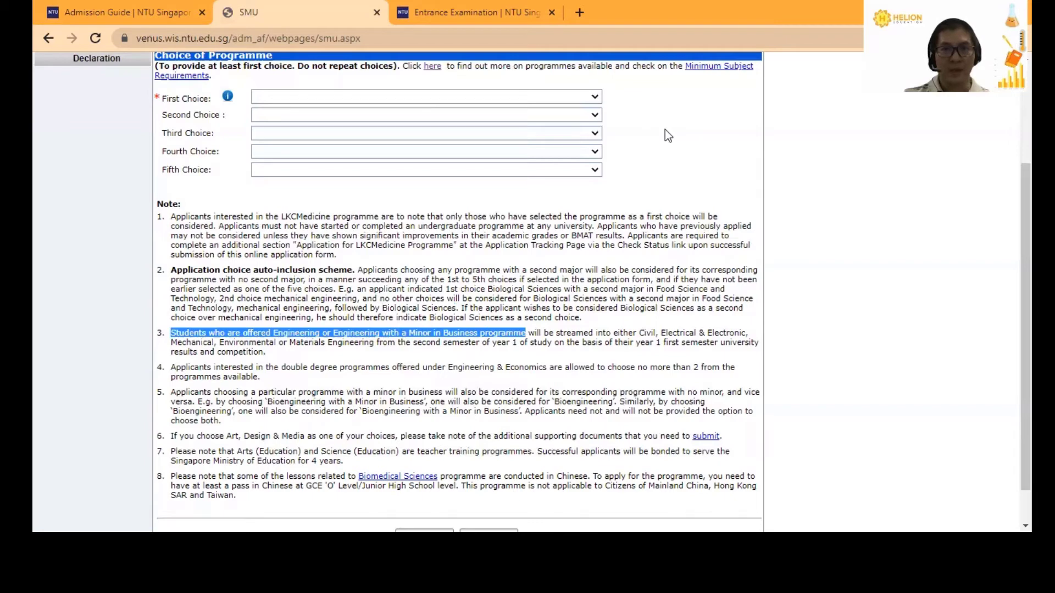
pyautogui.click(401, 96)
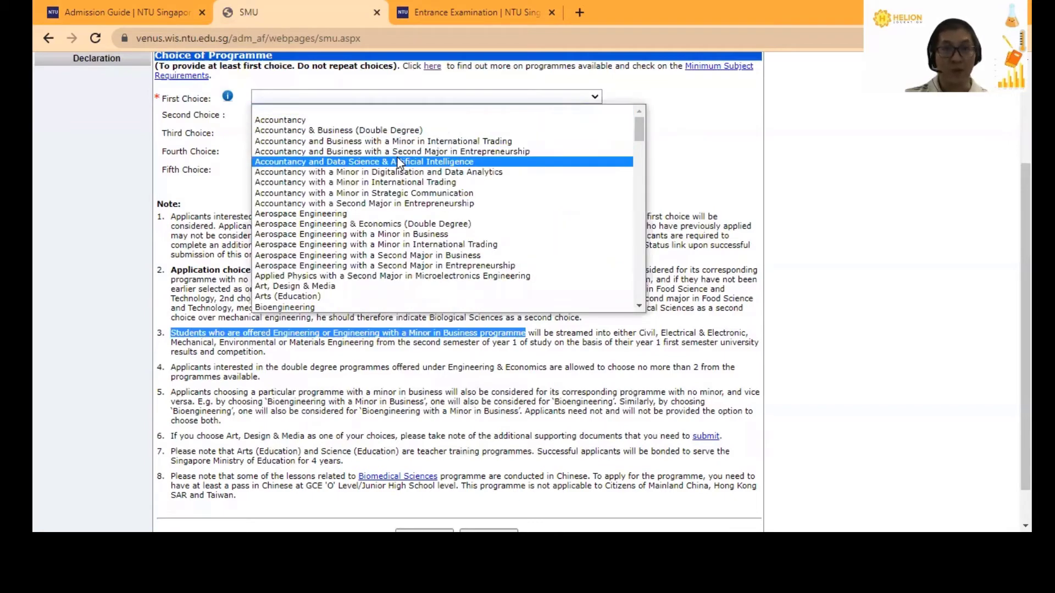
pyautogui.scroll(-10, 384, 176)
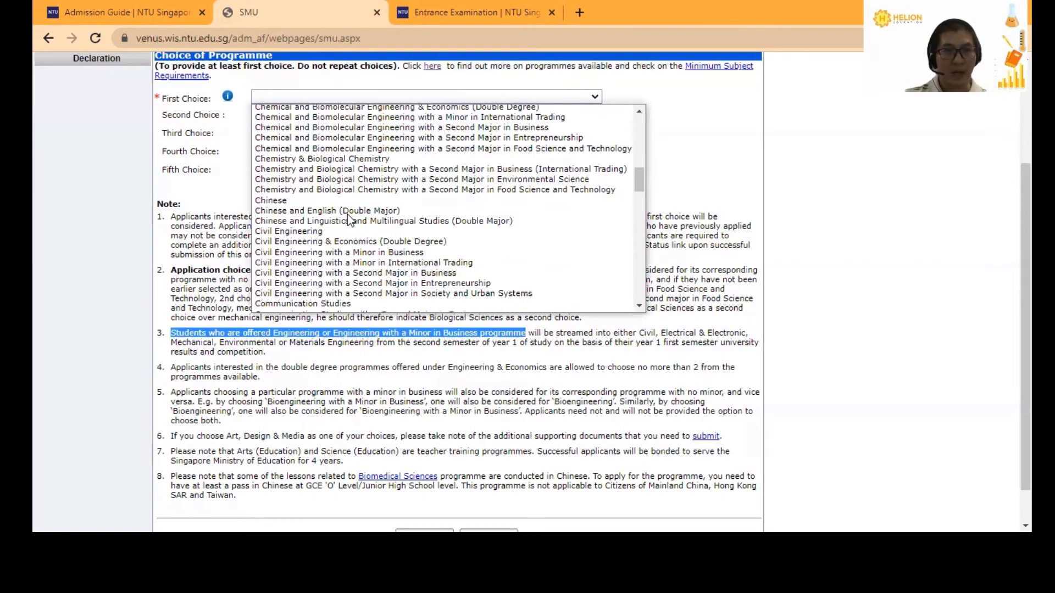
pyautogui.scroll(-10, 330, 231)
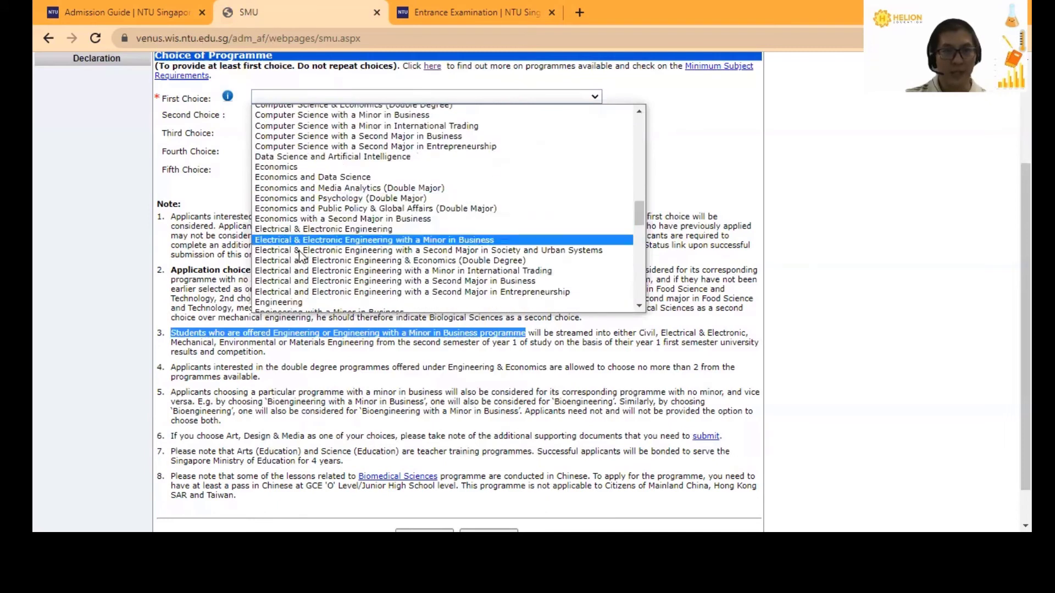
pyautogui.click(296, 303)
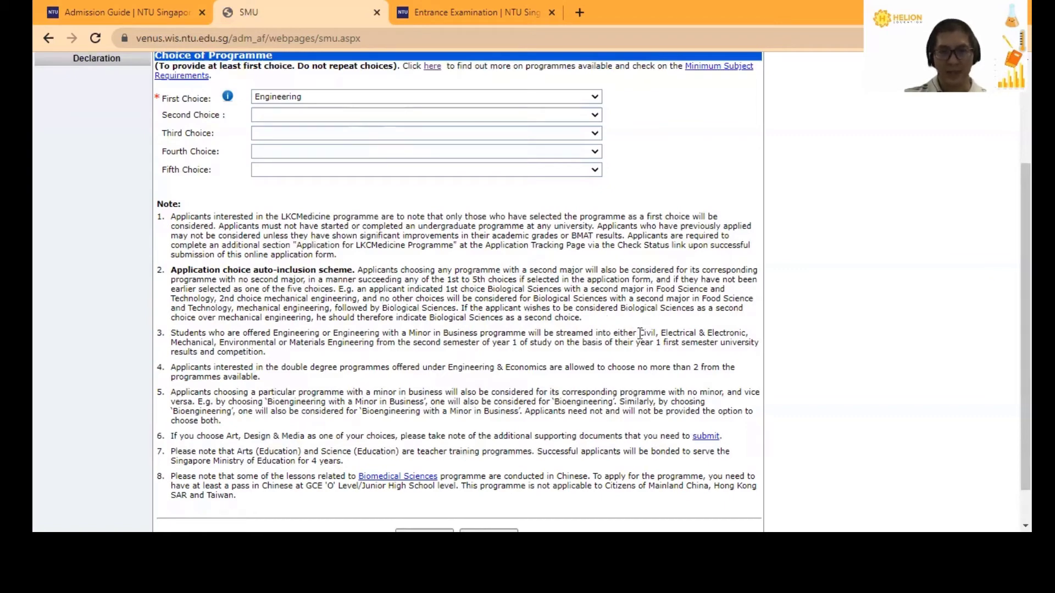
pyautogui.moveTo(661, 332); pyautogui.dragTo(723, 328)
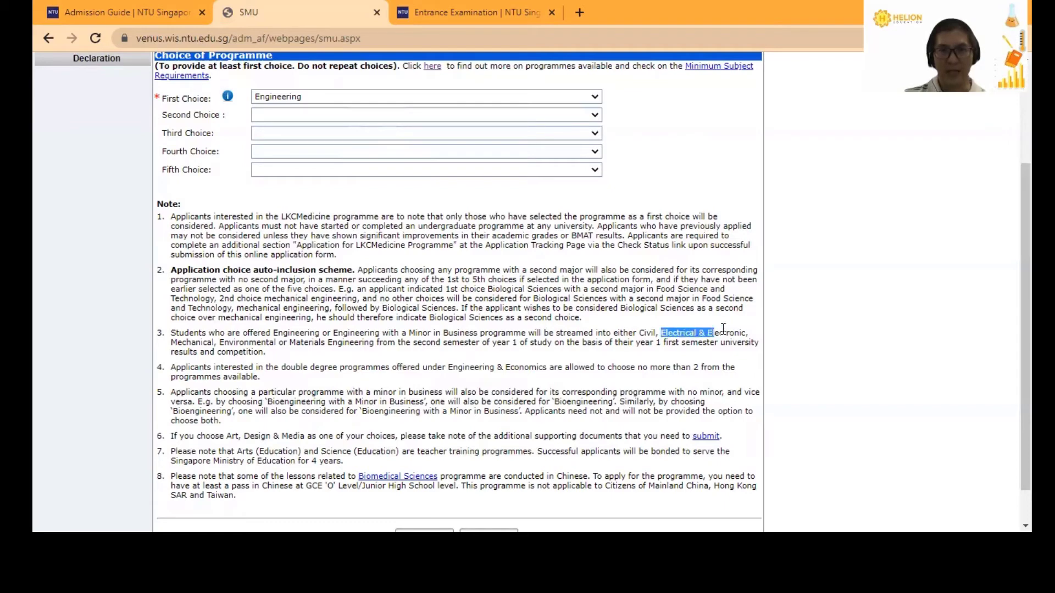
pyautogui.moveTo(177, 342); pyautogui.dragTo(376, 343)
pyautogui.click(306, 345)
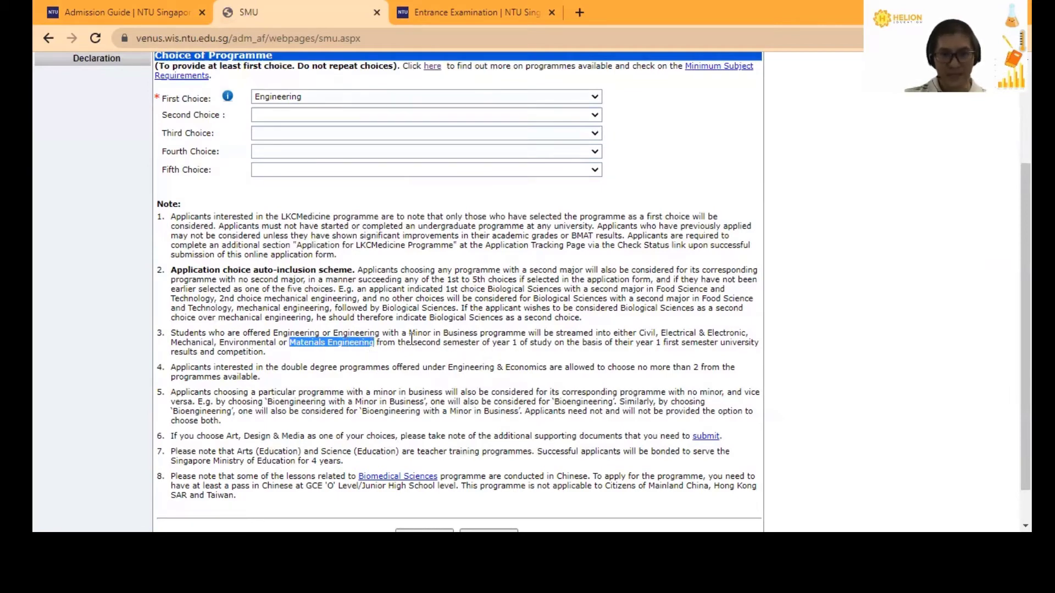
pyautogui.moveTo(412, 342); pyautogui.dragTo(542, 344)
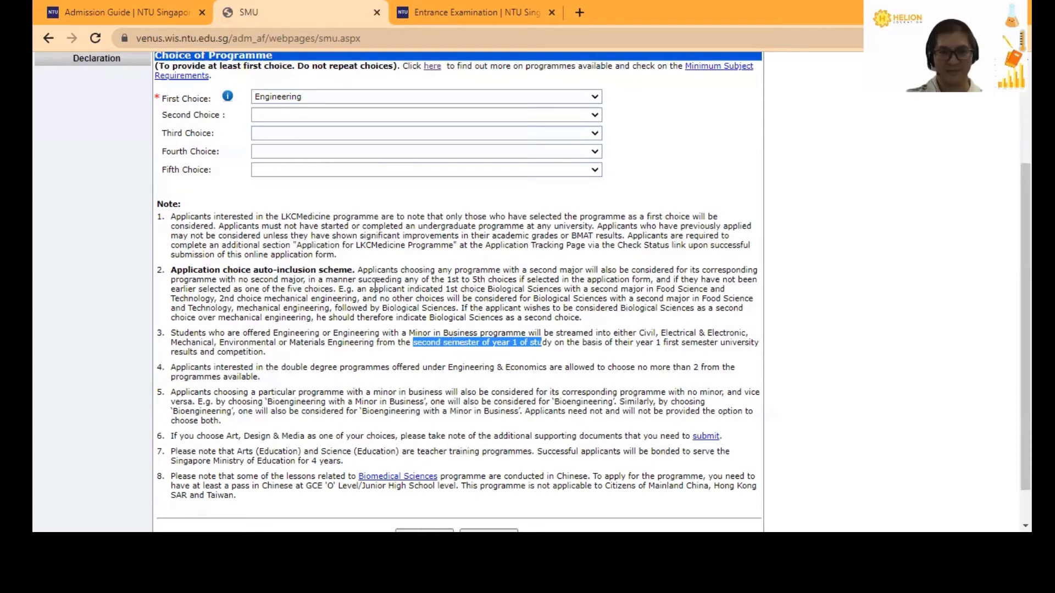
pyautogui.click(377, 376)
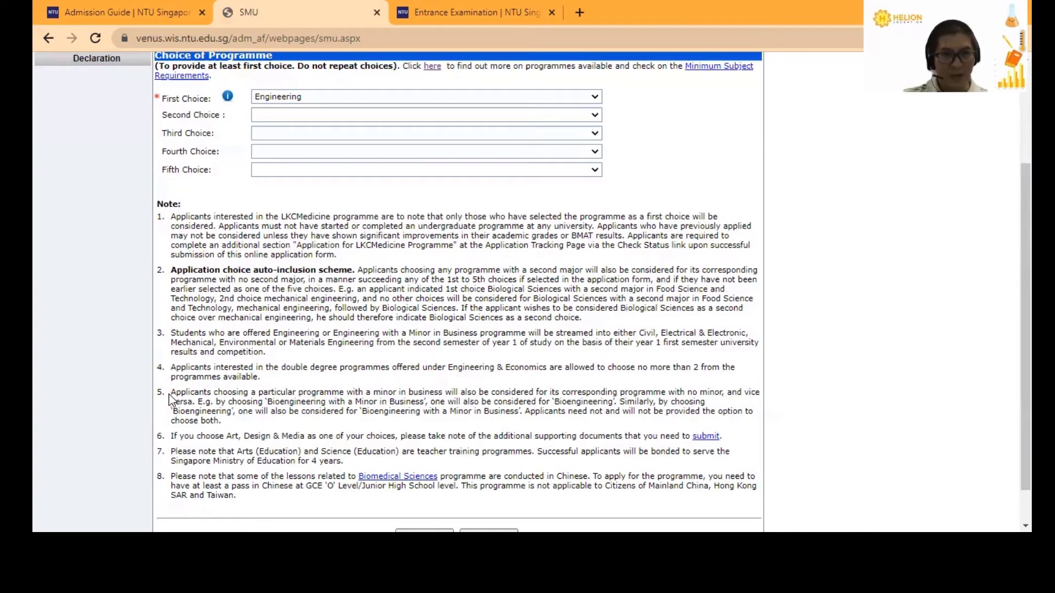
pyautogui.moveTo(174, 392); pyautogui.dragTo(722, 393)
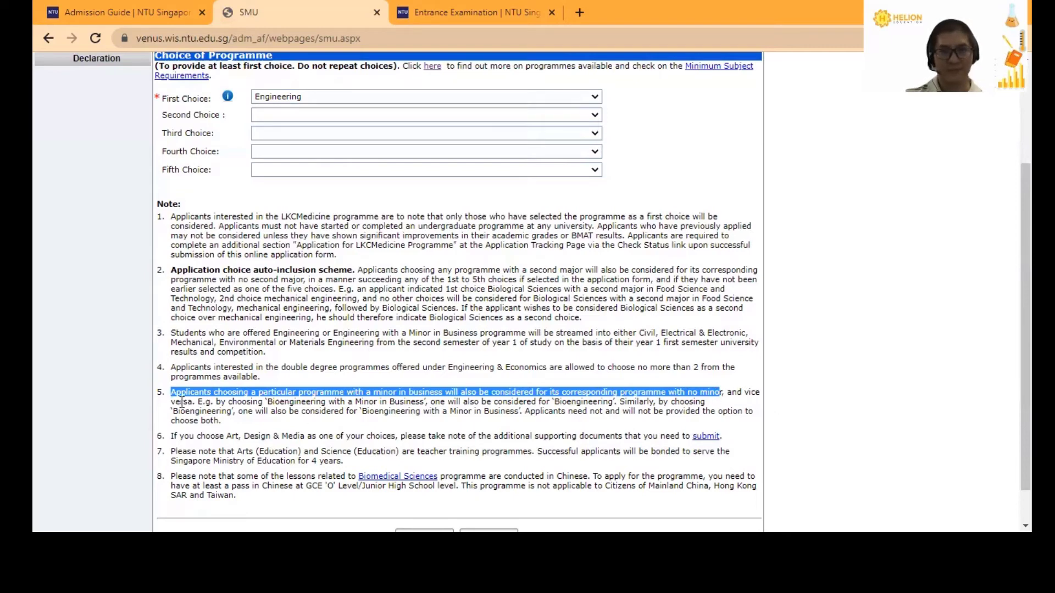
pyautogui.click(322, 376)
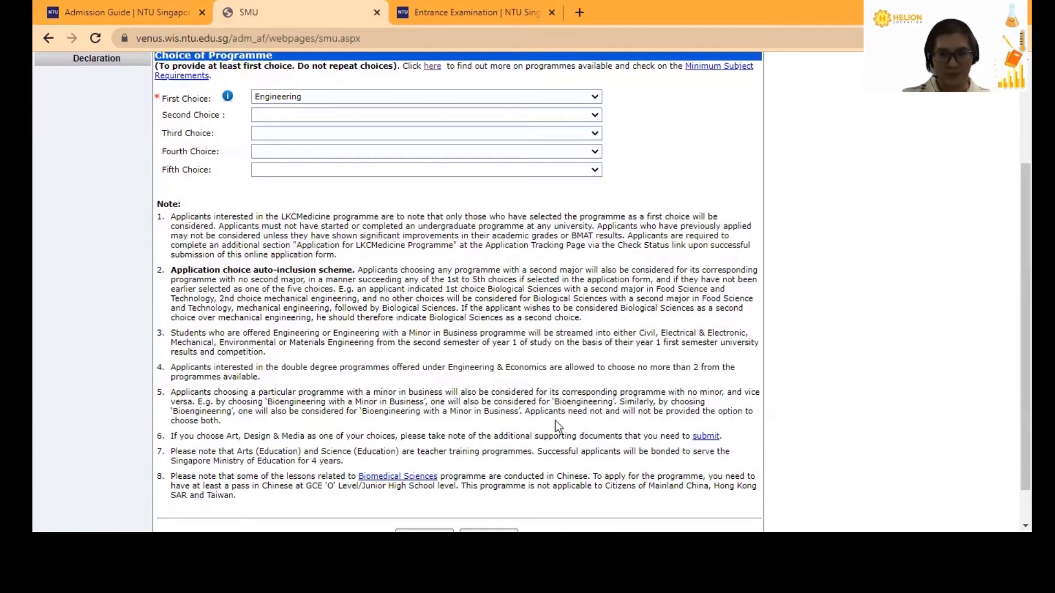
pyautogui.moveTo(522, 411); pyautogui.dragTo(221, 421)
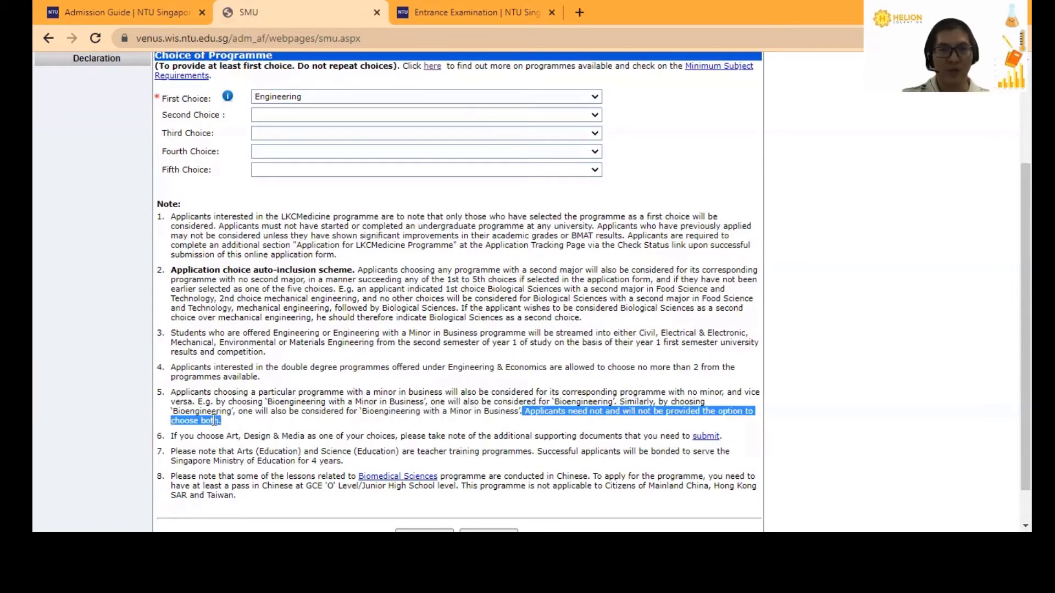
pyautogui.click(513, 434)
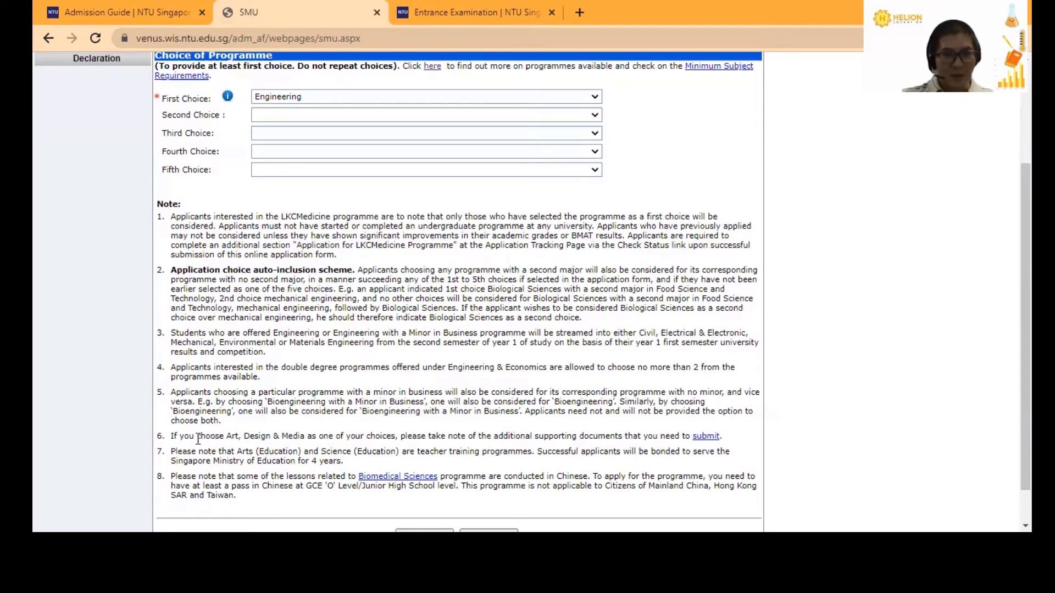
pyautogui.moveTo(227, 436); pyautogui.dragTo(301, 436)
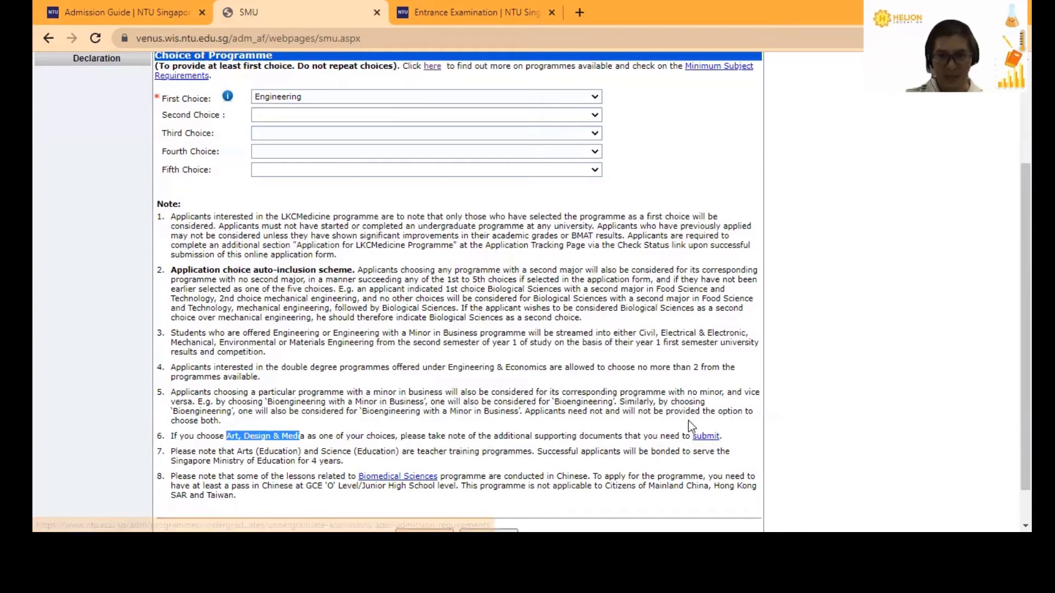
pyautogui.click(615, 432)
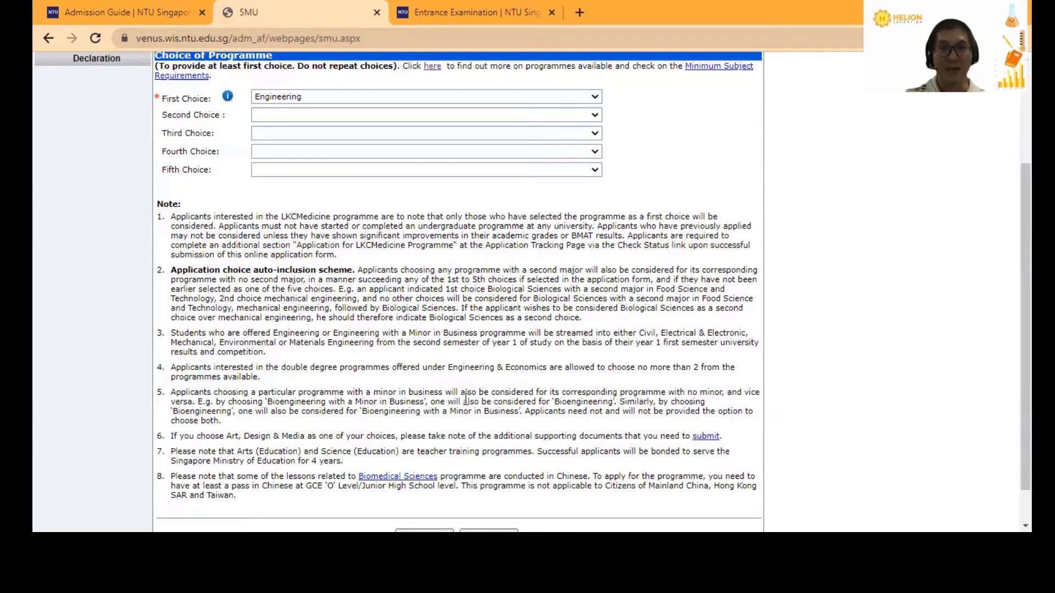
pyautogui.scroll(-2, 466, 399)
# - On Educational Qualifications, set academic status to 'Still Studying OR just completed high school'
pyautogui.click(489, 494)
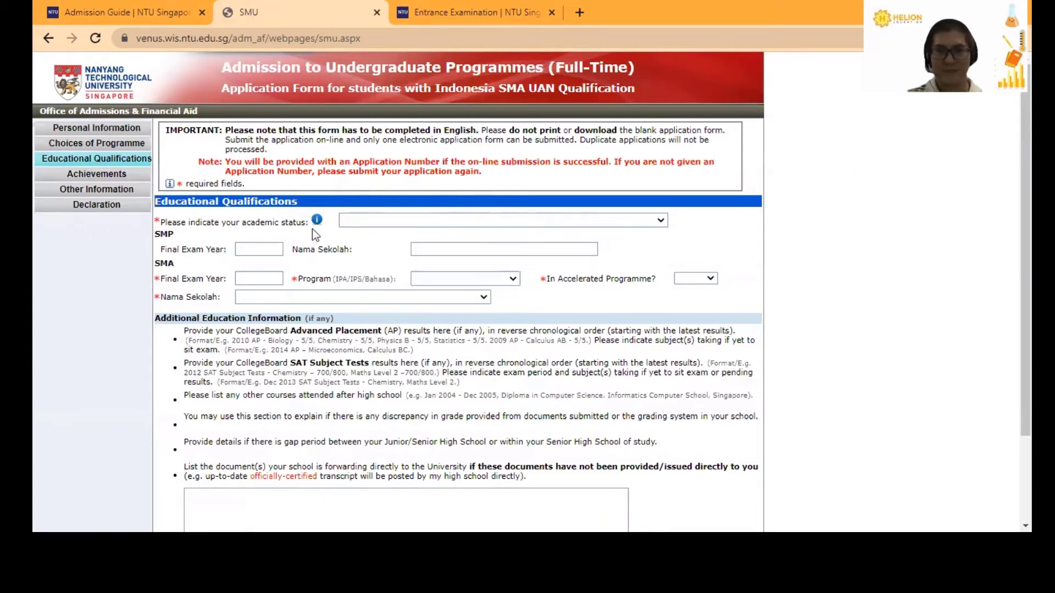
pyautogui.click(634, 222)
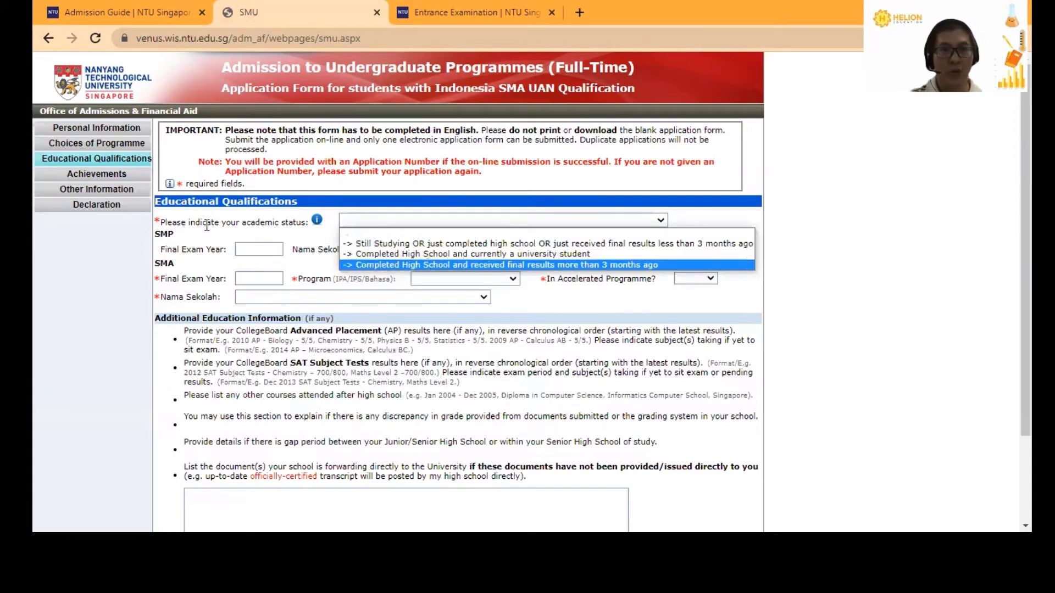
pyautogui.click(430, 242)
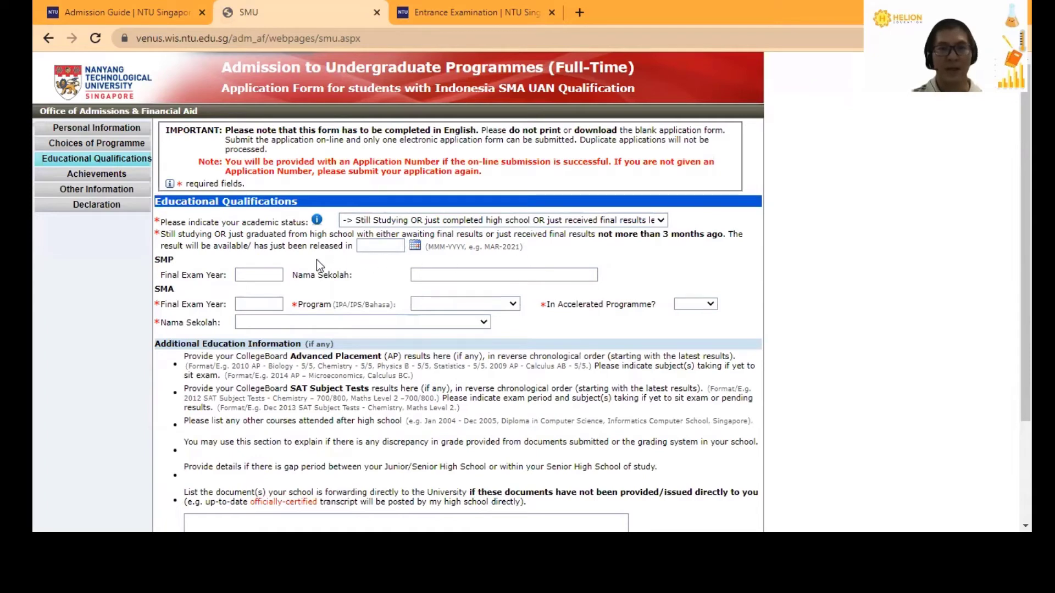
pyautogui.click(390, 247)
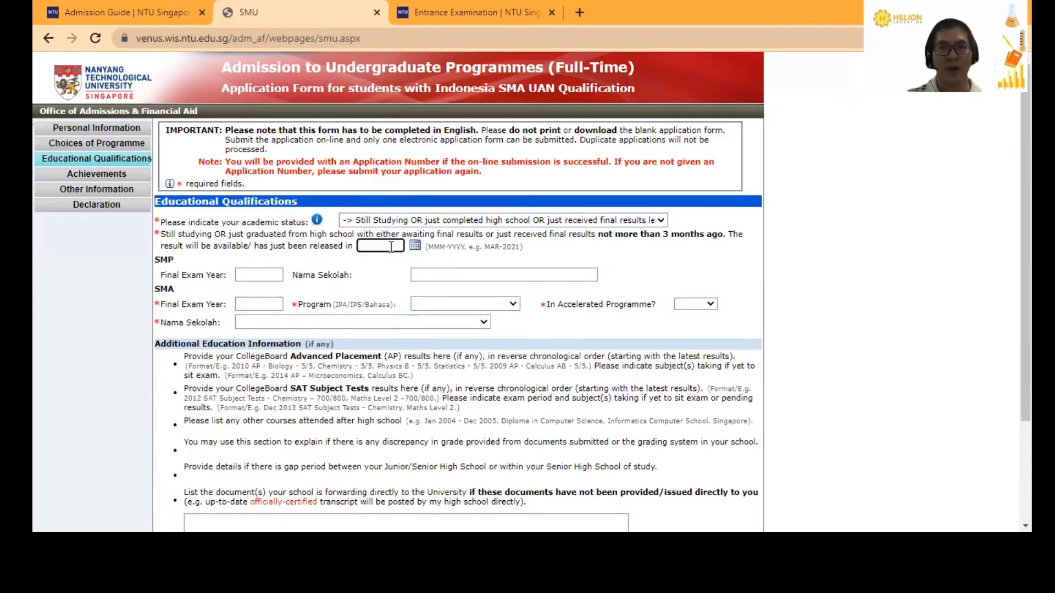
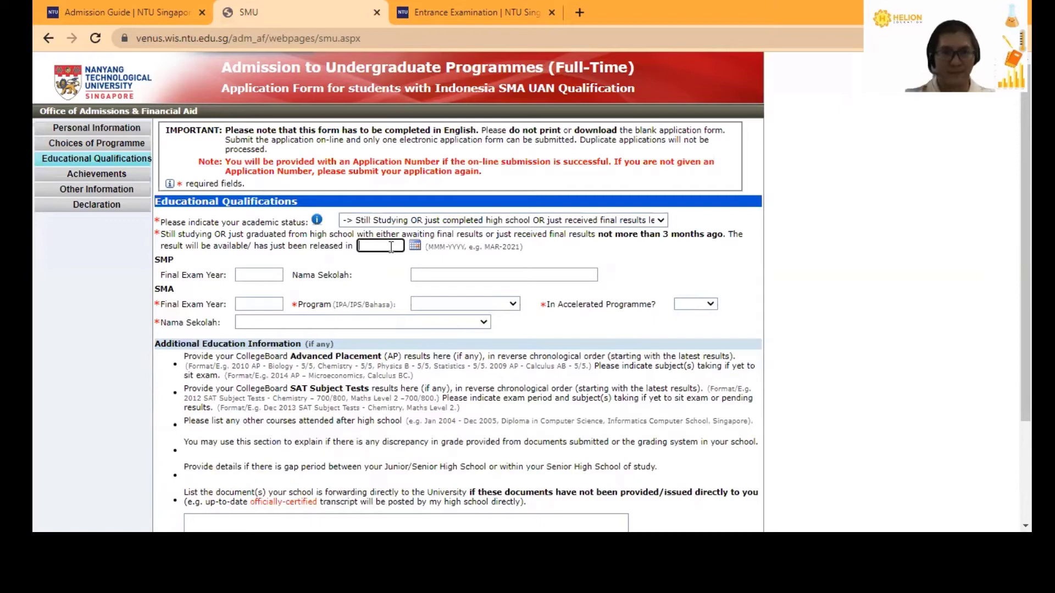
# - Set the results release date to Jun-2022 using the calendar picker
pyautogui.click(415, 246)
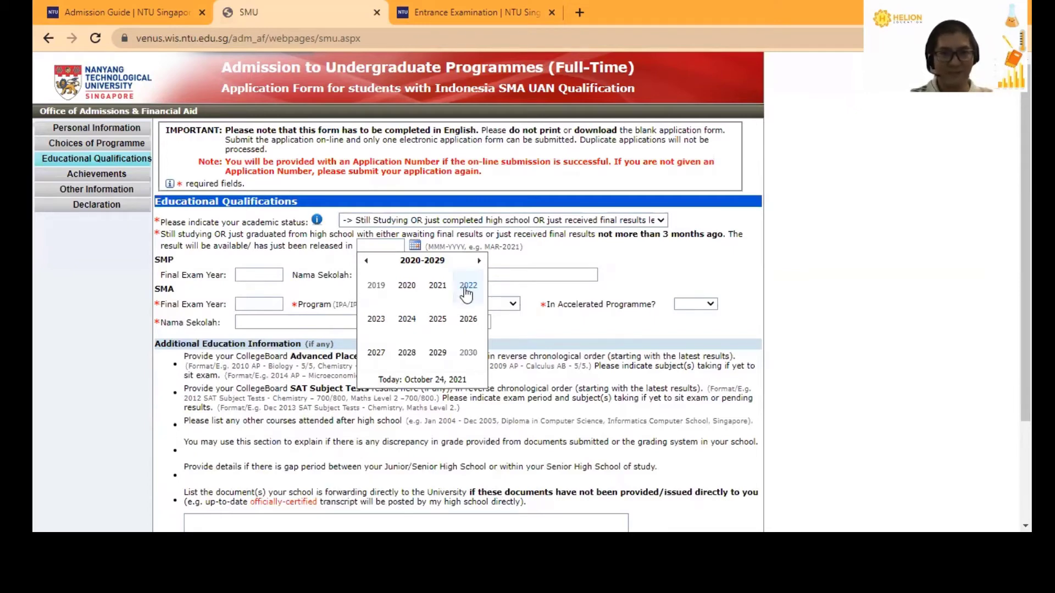
pyautogui.click(465, 287)
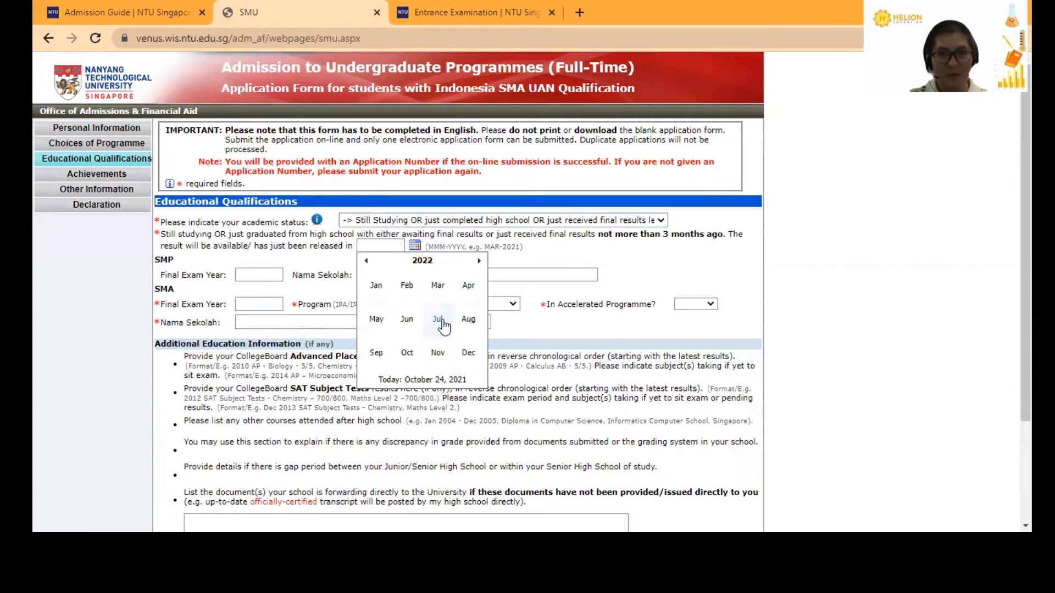
pyautogui.click(407, 320)
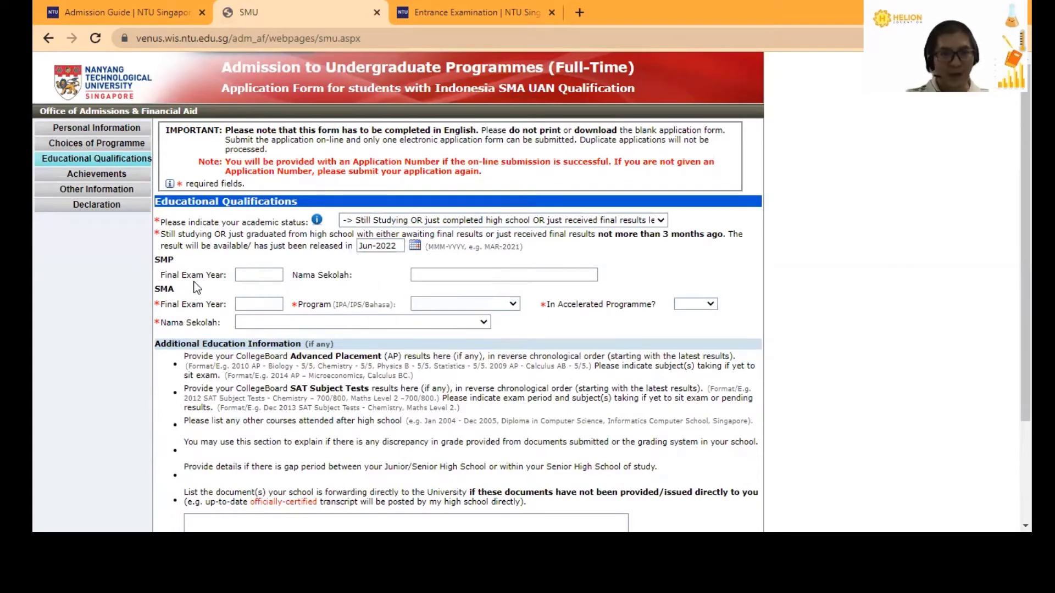
# - Enter SMP final exam year 2019, a placeholder SMP school name, and SMA final exam year 2022
pyautogui.click(245, 272)
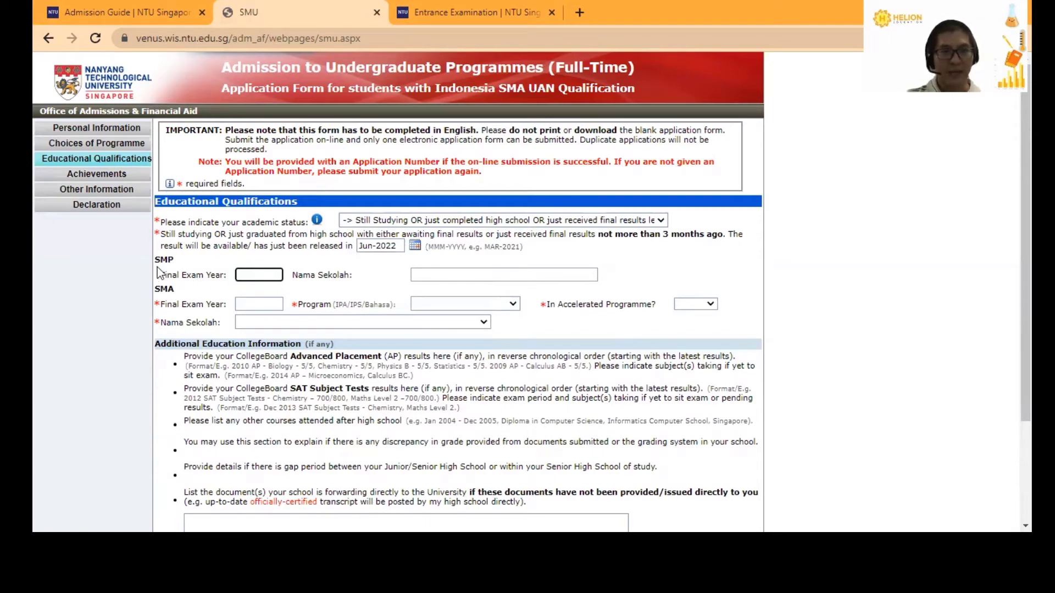
pyautogui.write('2019')
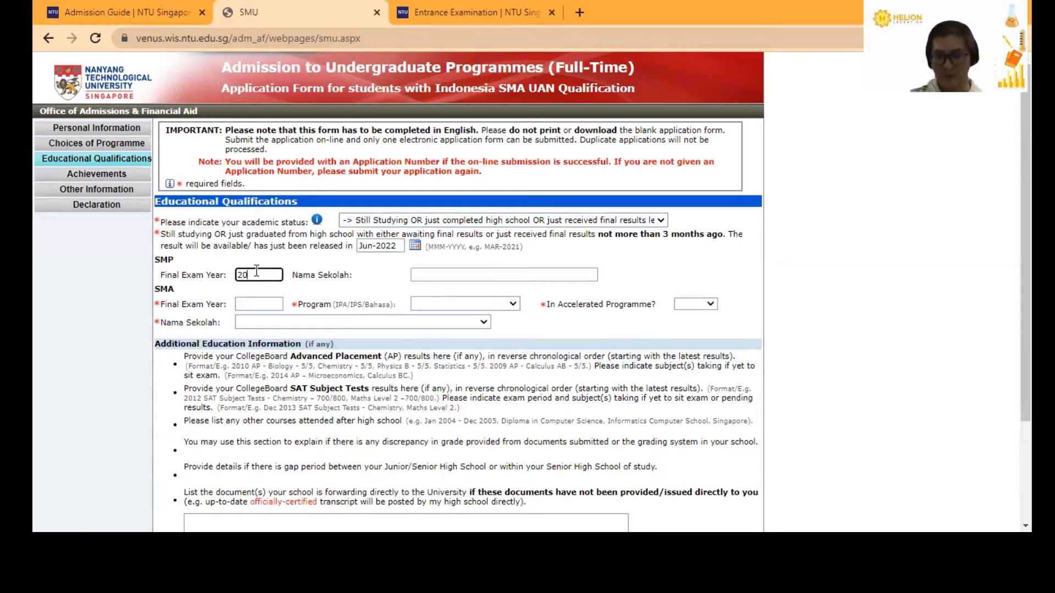
pyautogui.click(487, 273)
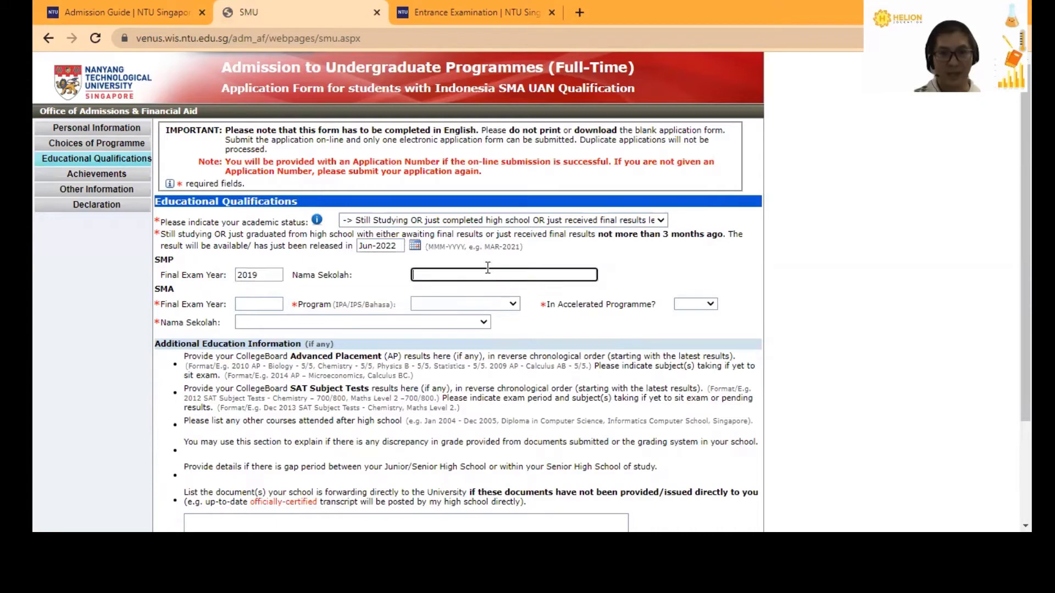
pyautogui.write('ertertetert')
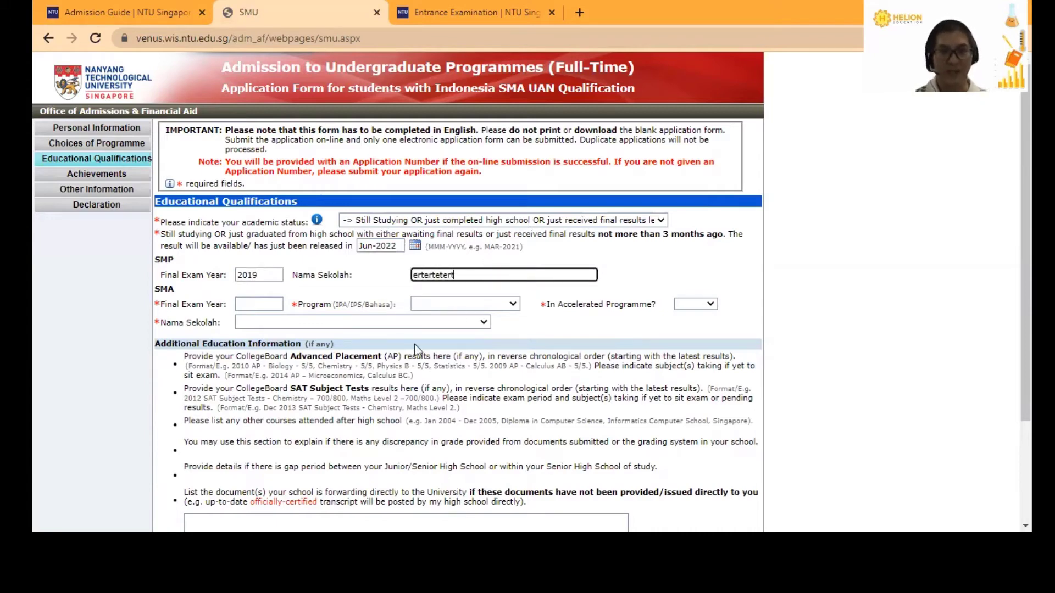
pyautogui.click(264, 300)
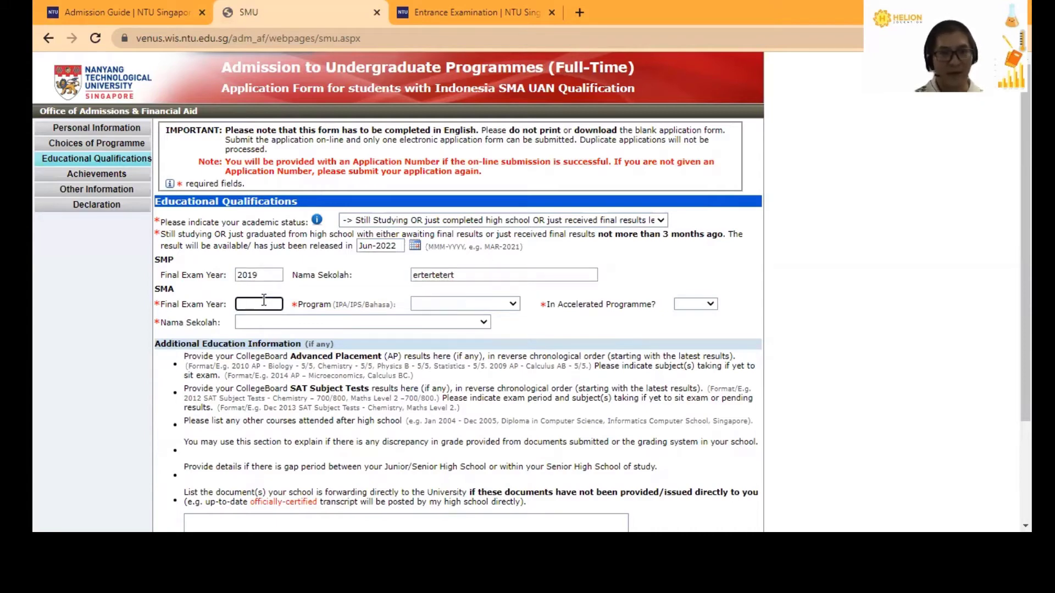
pyautogui.write('2022')
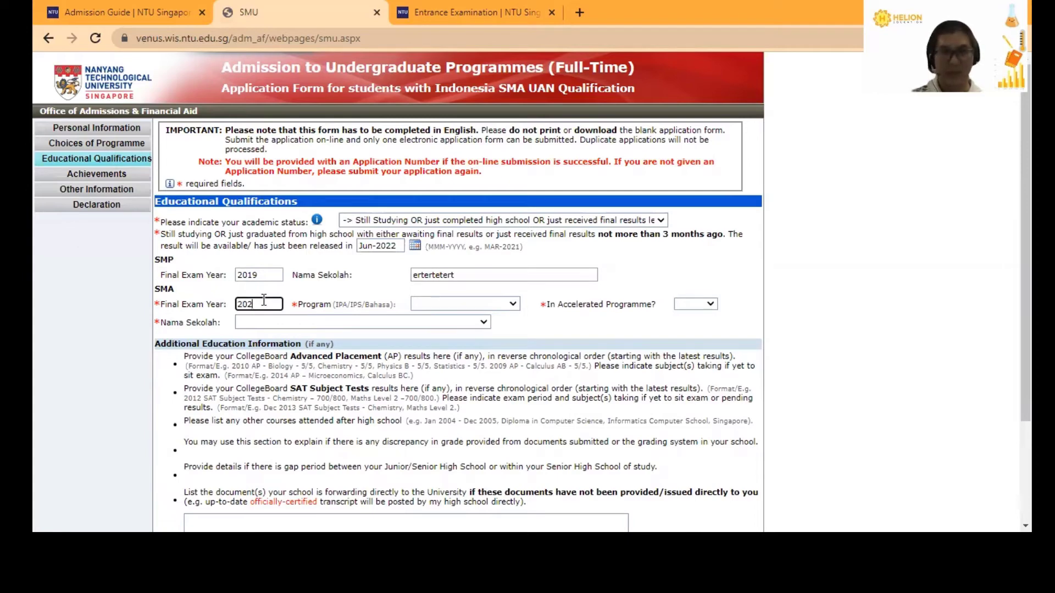
# - Set the SMA programme to IPA (Science) after trying IPS and Bahasa, and Accelerated Programme to No
pyautogui.click(480, 307)
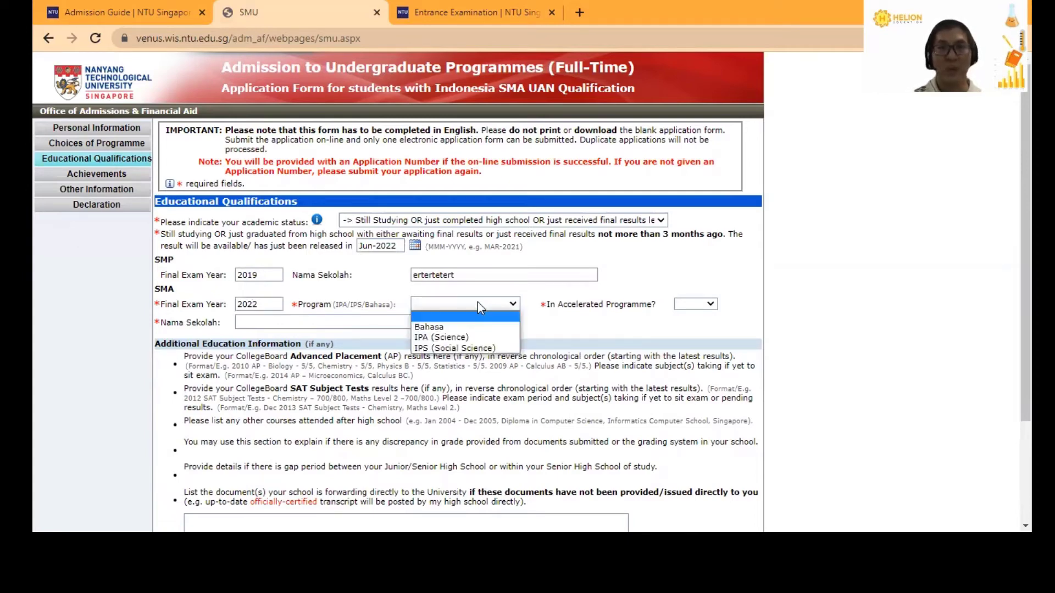
pyautogui.click(449, 335)
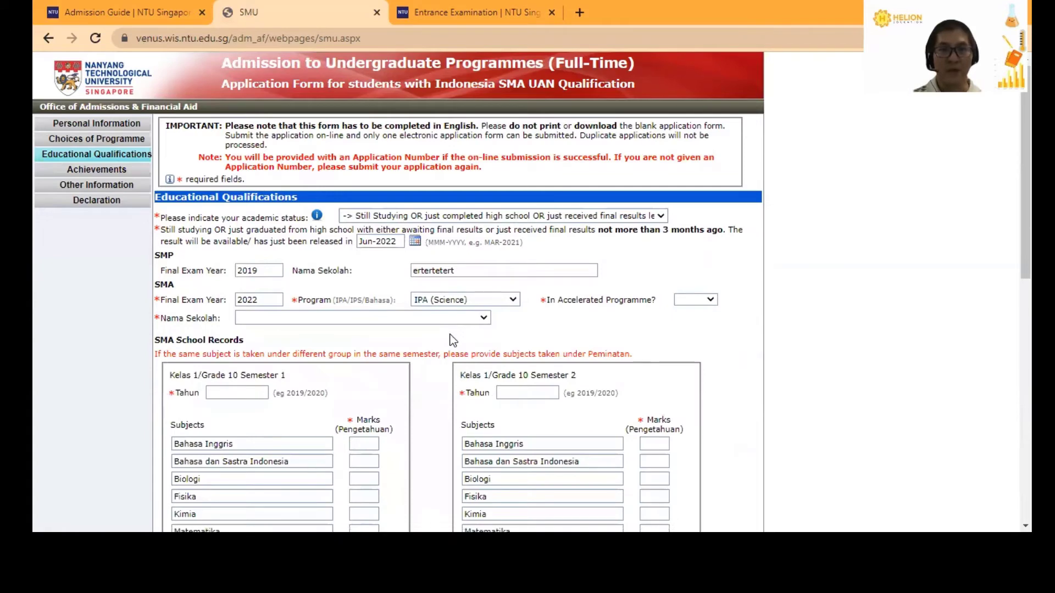
pyautogui.scroll(-1, 203, 279)
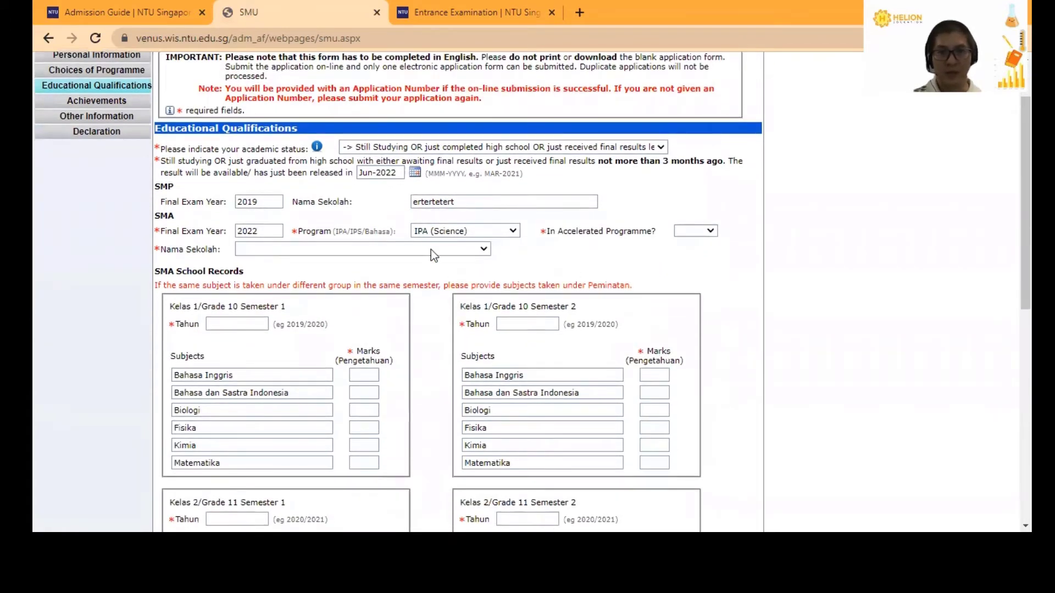
pyautogui.scroll(-1, 430, 280)
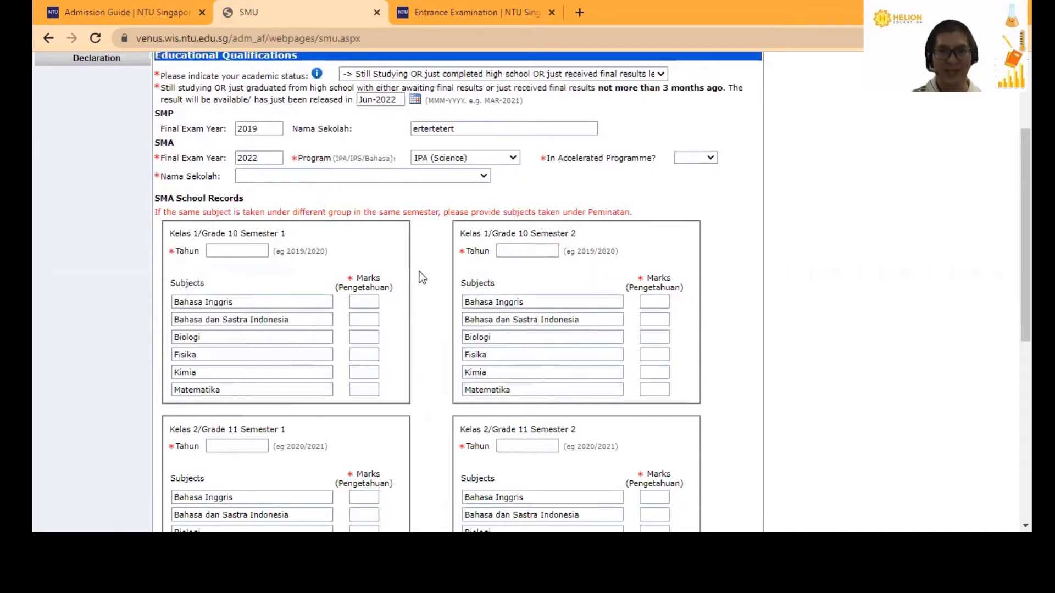
pyautogui.click(506, 158)
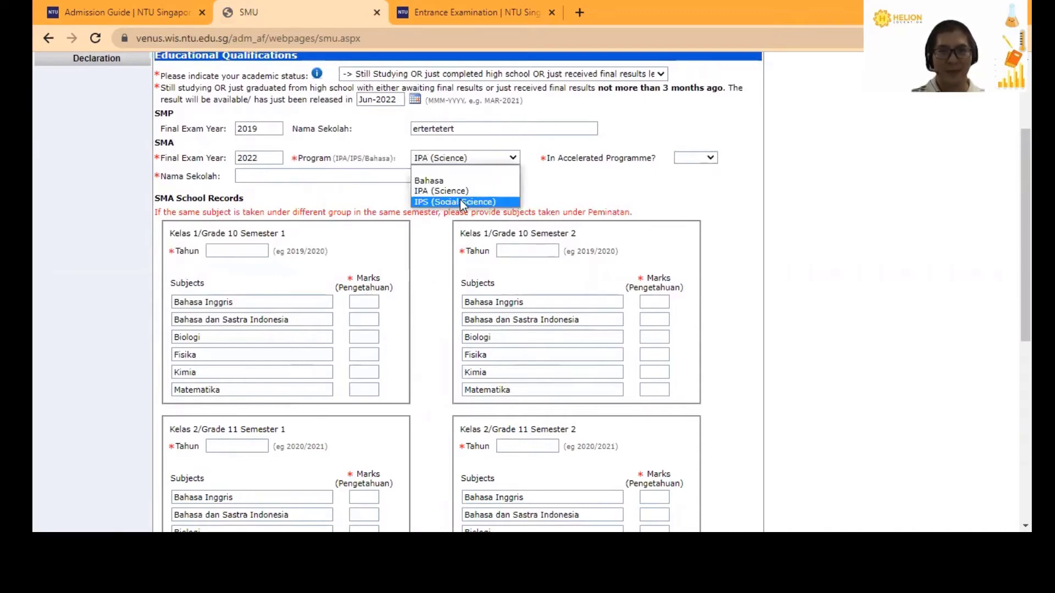
pyautogui.click(460, 203)
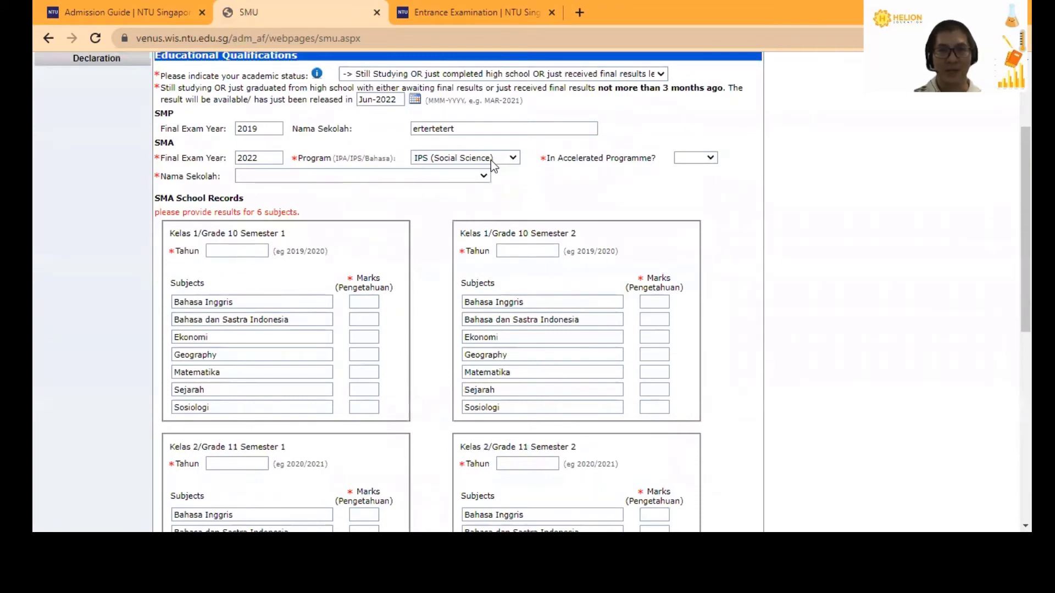
pyautogui.click(491, 163)
pyautogui.click(450, 183)
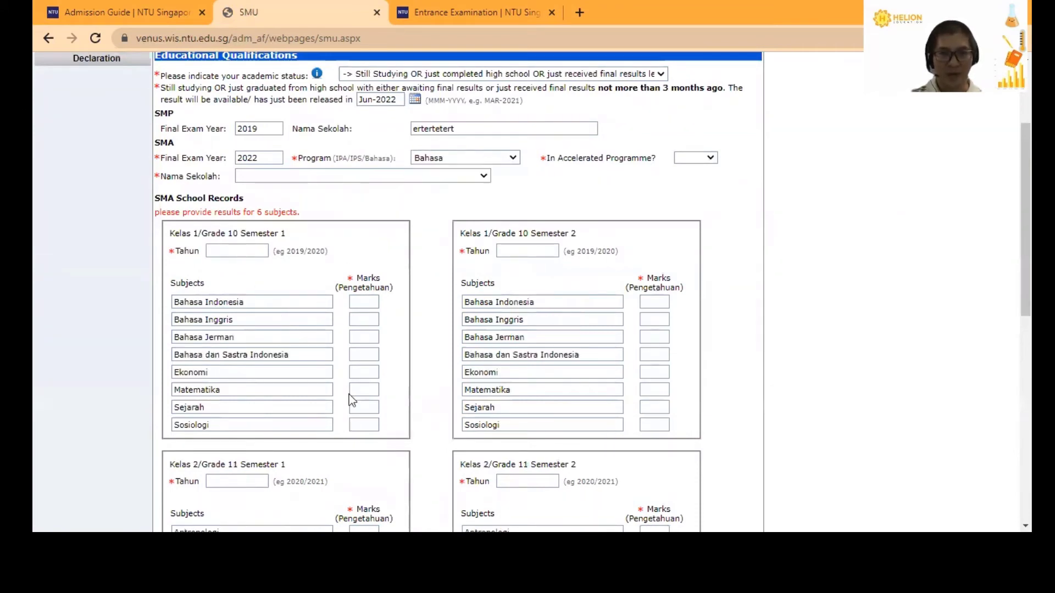
pyautogui.click(511, 159)
pyautogui.click(486, 192)
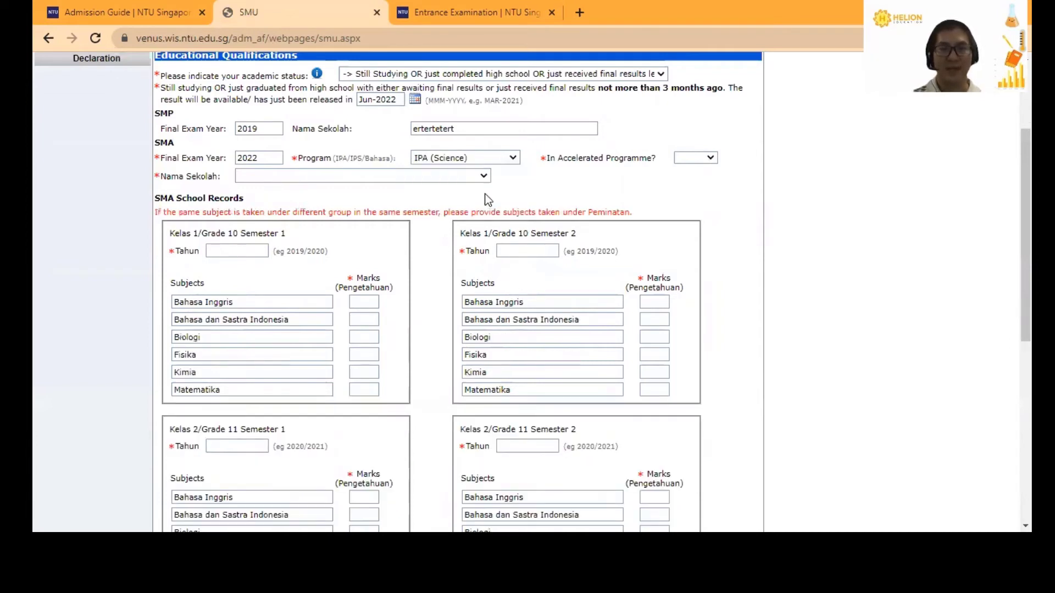
pyautogui.click(704, 159)
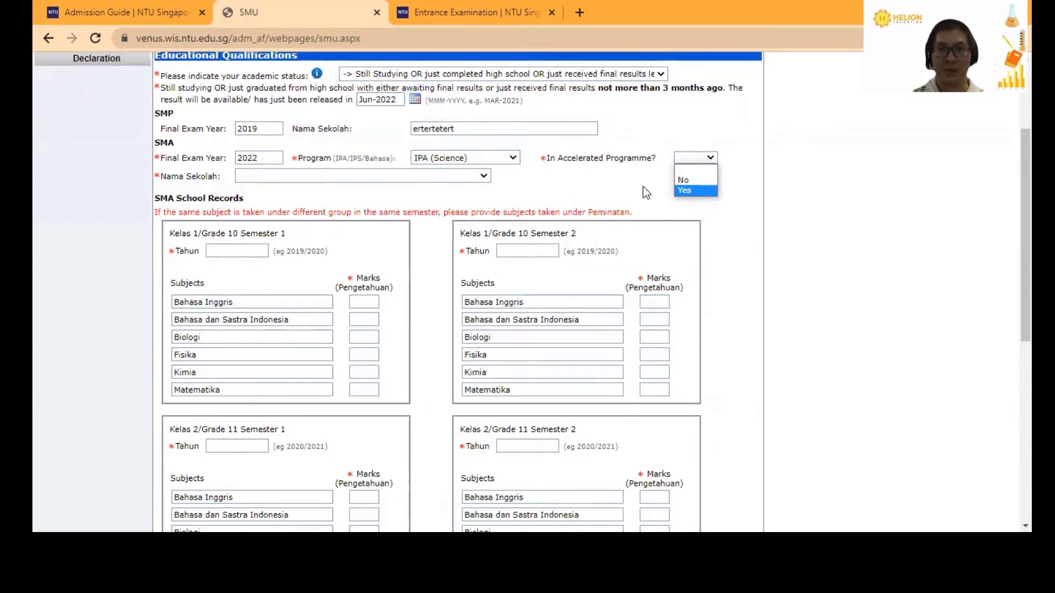
pyautogui.click(687, 182)
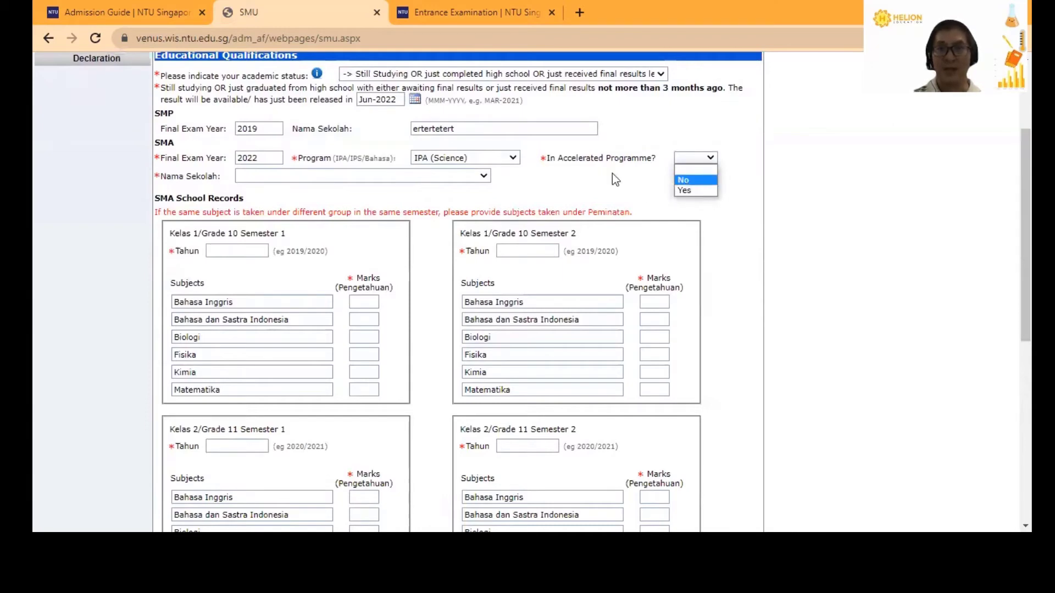
# - Choose Others as the SMA school, bringing up the extra school name and address fields
pyautogui.click(360, 174)
pyautogui.scroll(-12, 360, 231)
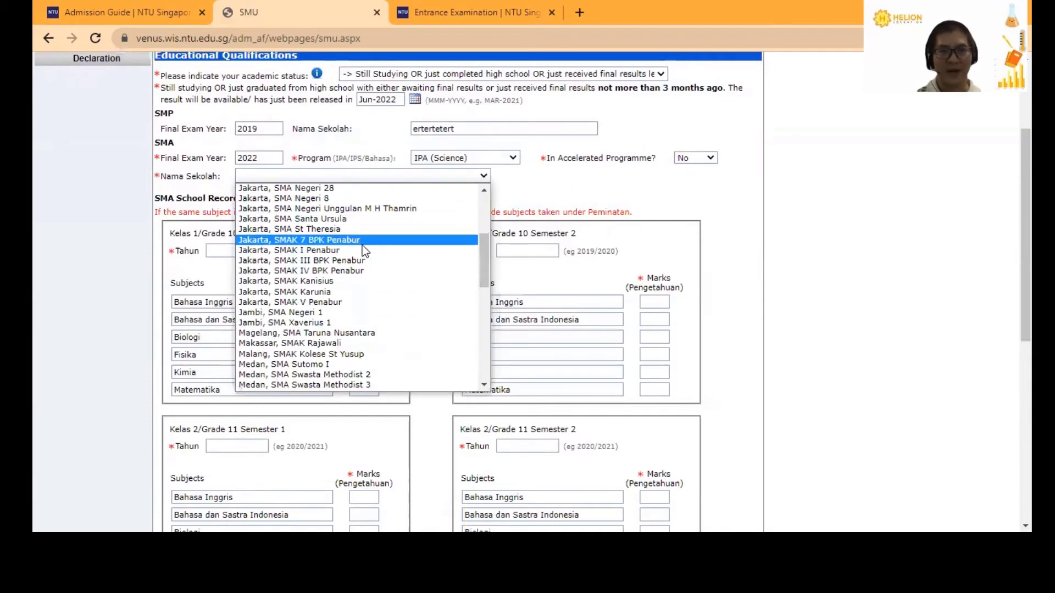
pyautogui.scroll(-2, 361, 253)
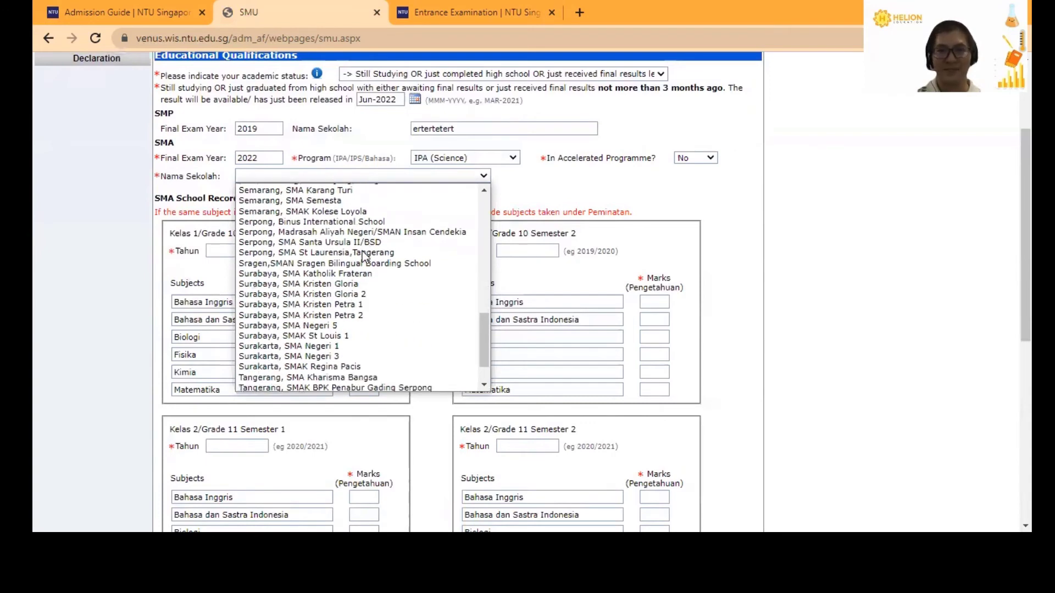
pyautogui.scroll(5, 358, 245)
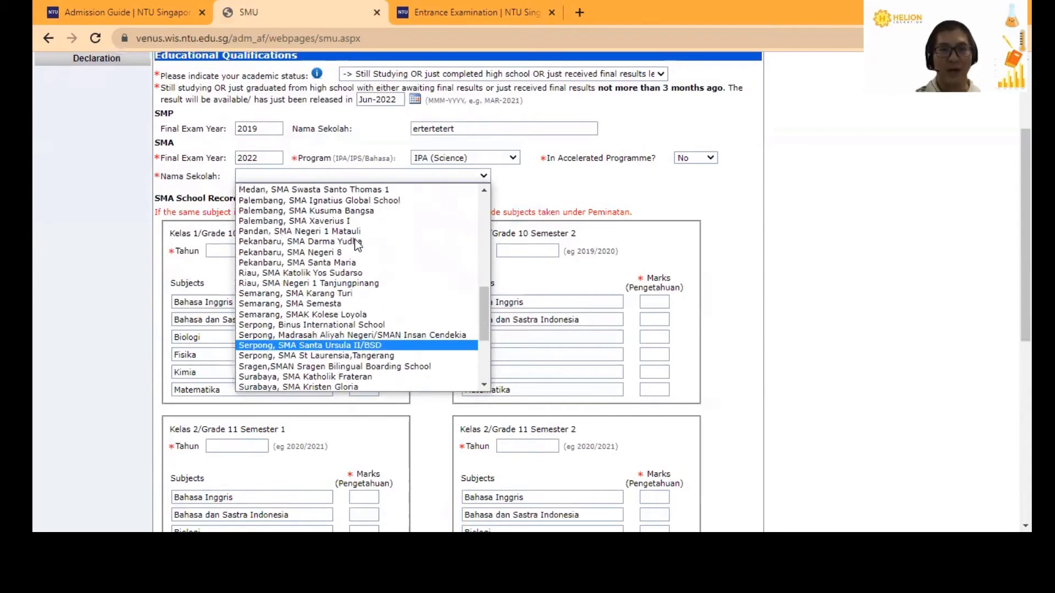
pyautogui.scroll(-5, 356, 245)
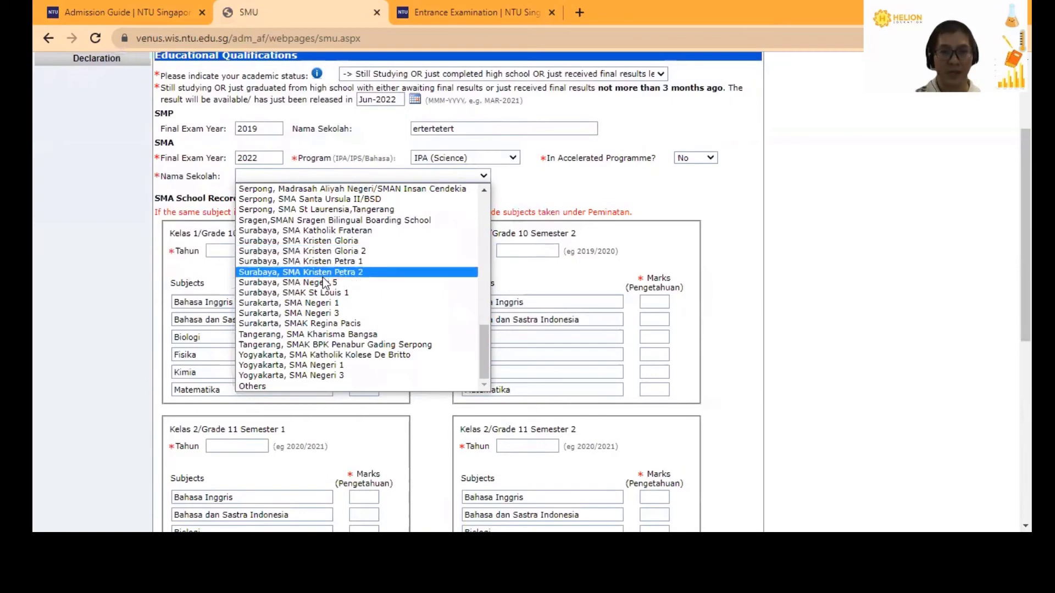
pyautogui.click(285, 385)
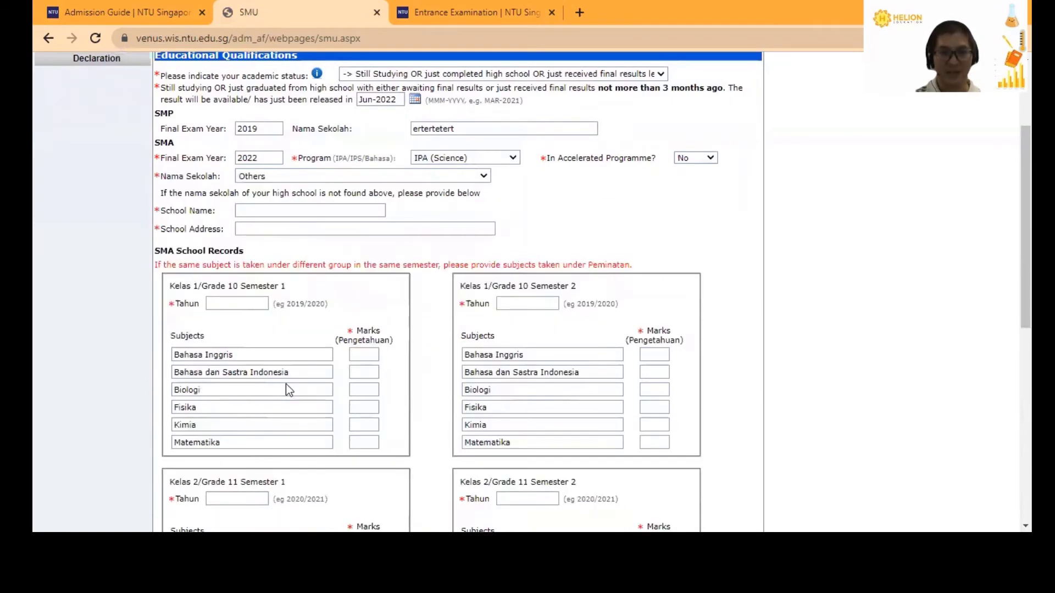
pyautogui.click(266, 211)
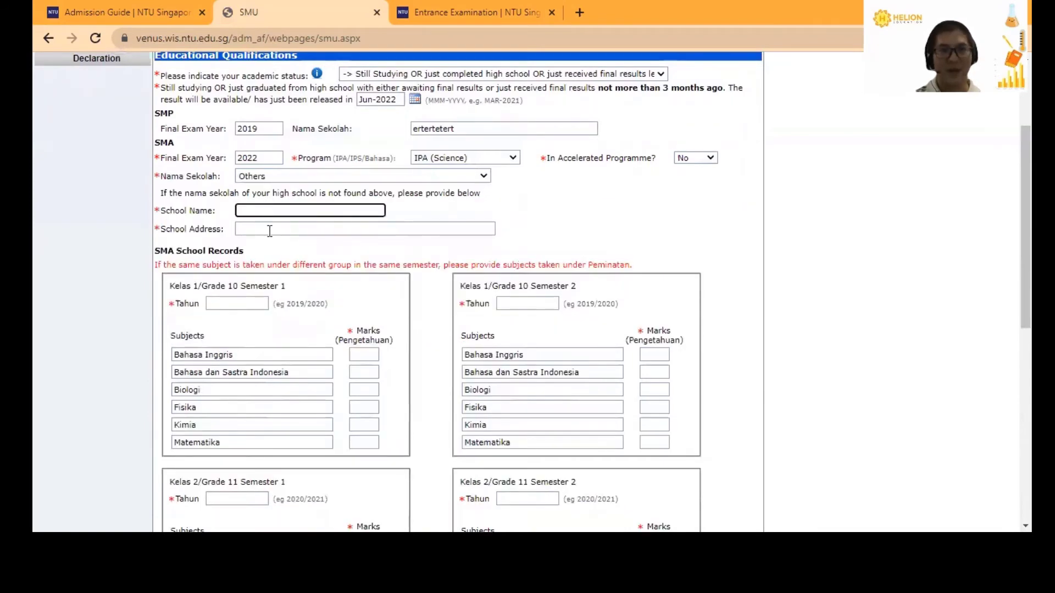
pyautogui.click(270, 229)
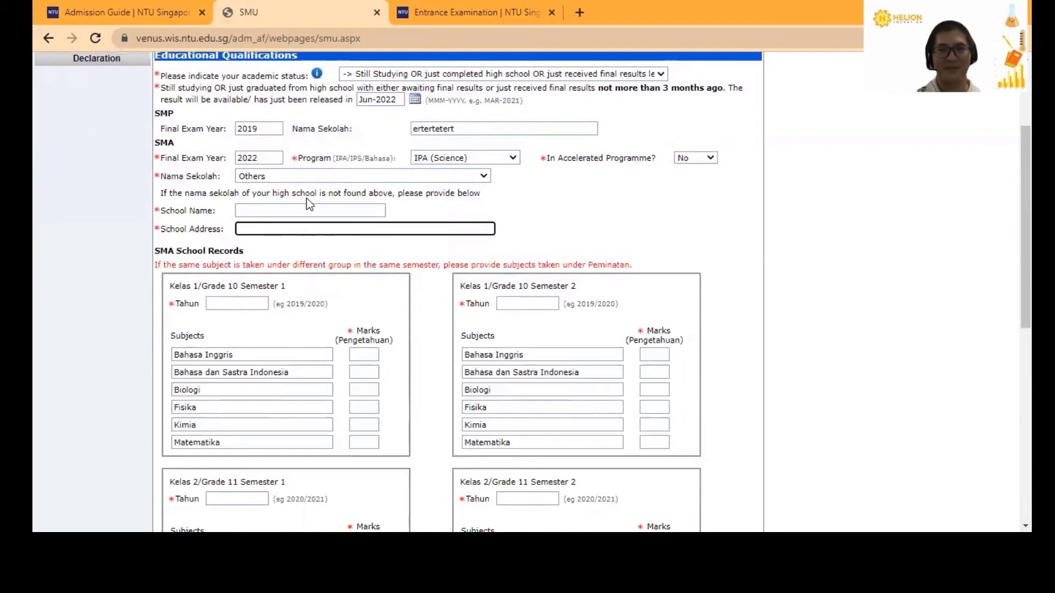
# - Switch the SMA school to Surabaya, SMA Kristen Gloria
pyautogui.click(314, 180)
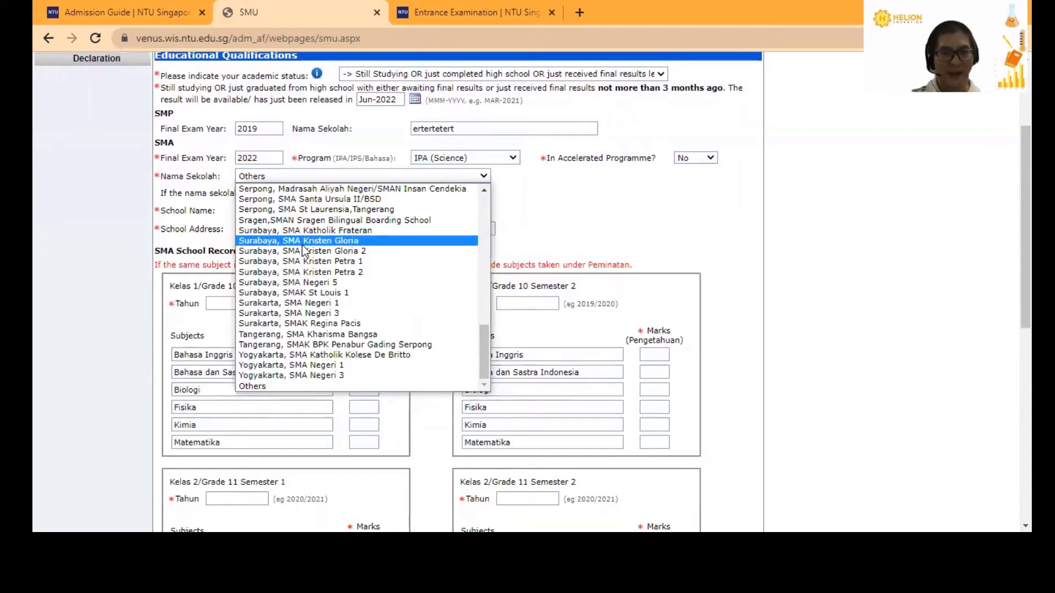
pyautogui.click(304, 242)
pyautogui.scroll(-1, 440, 236)
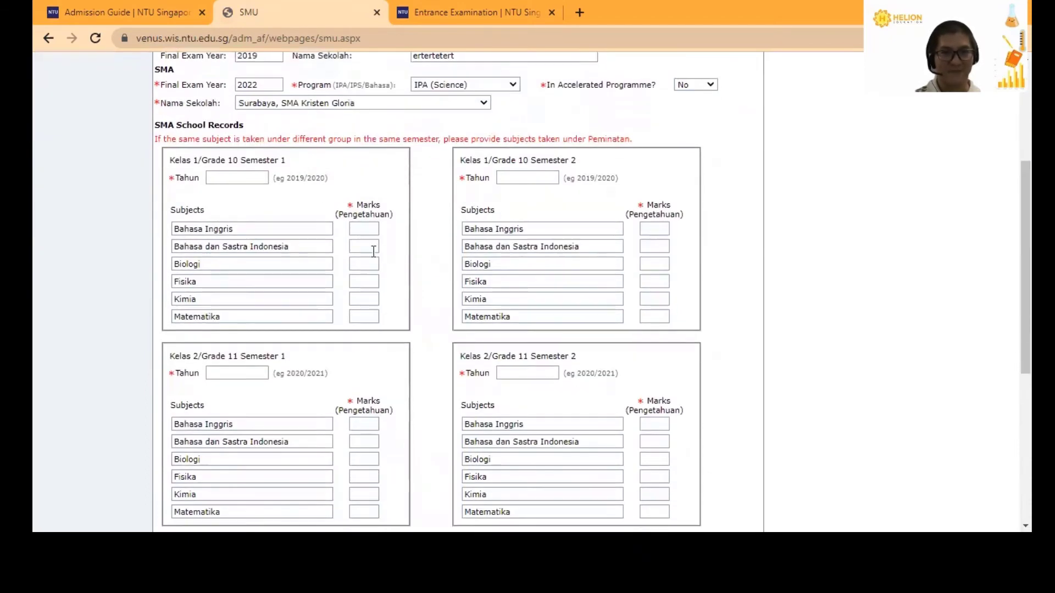
pyautogui.click(259, 178)
pyautogui.scroll(1, 440, 211)
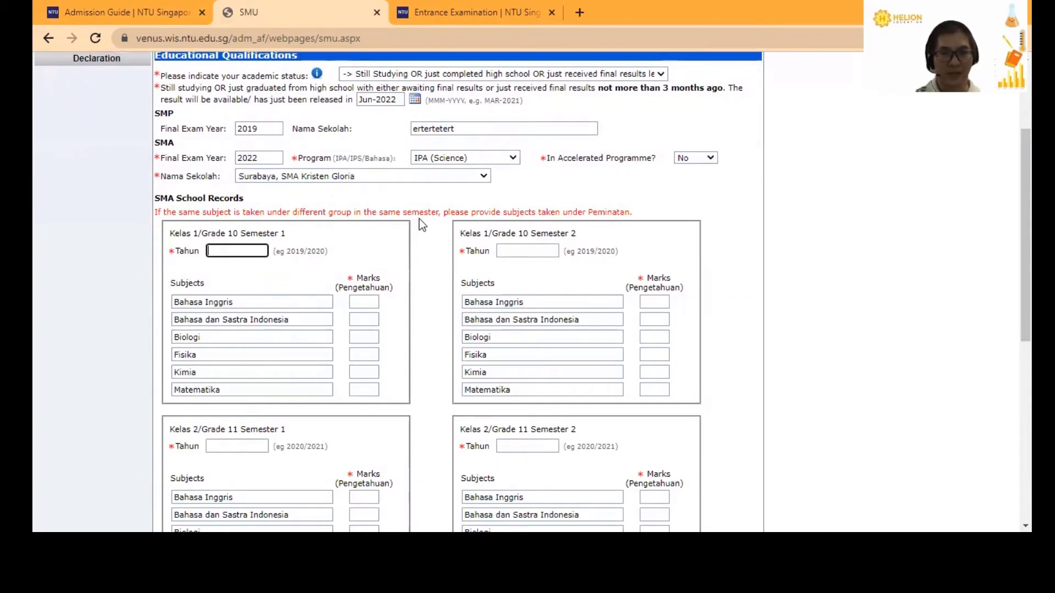
# - Enter 2019/2020 as the Grade 10 Semester 1 year
pyautogui.write('20')
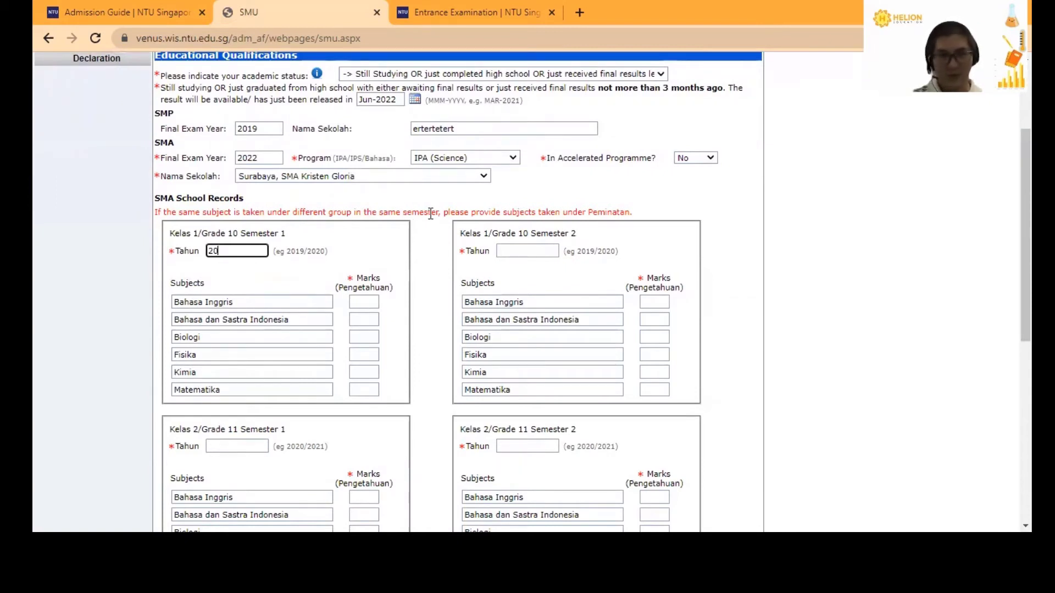
pyautogui.write('19/2020')
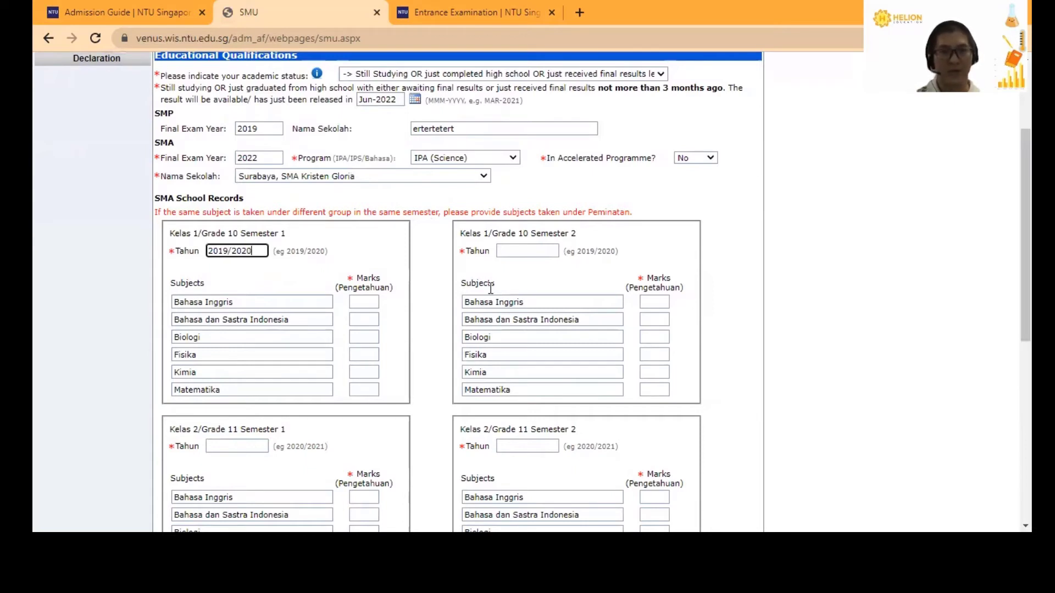
pyautogui.click(353, 302)
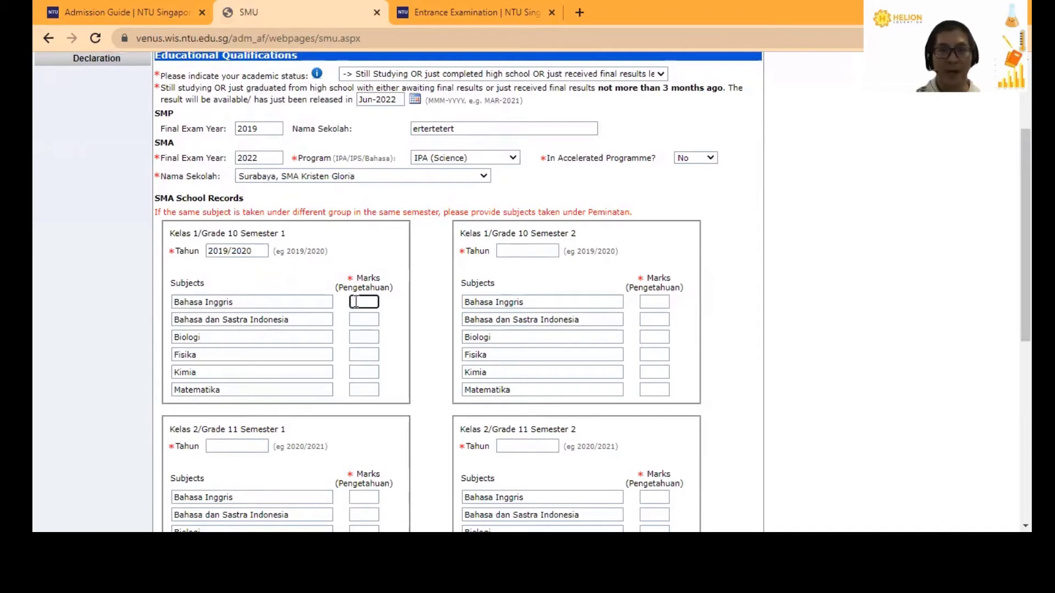
pyautogui.click(339, 287)
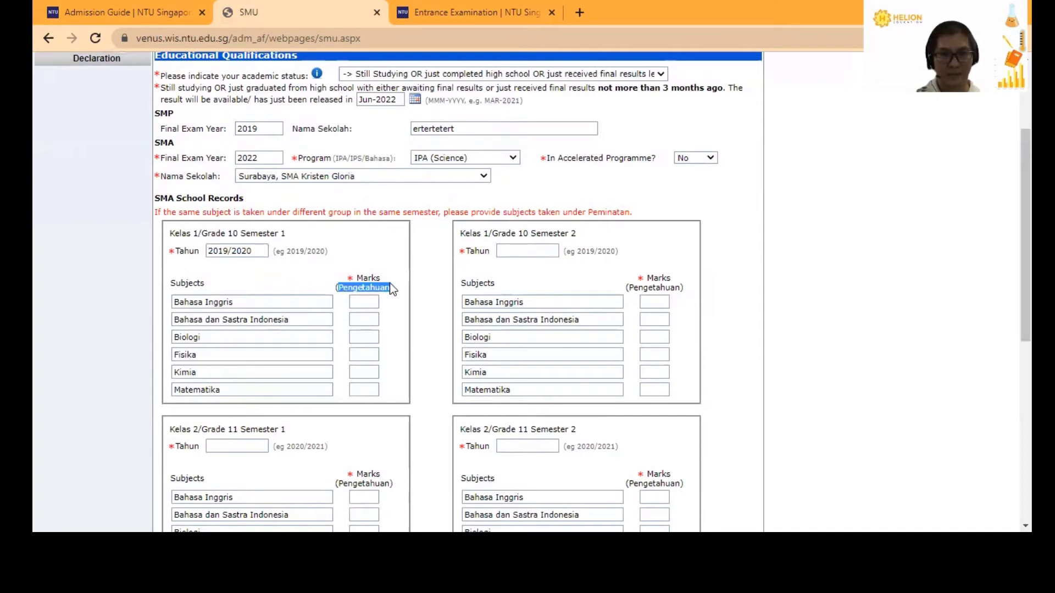
pyautogui.click(368, 354)
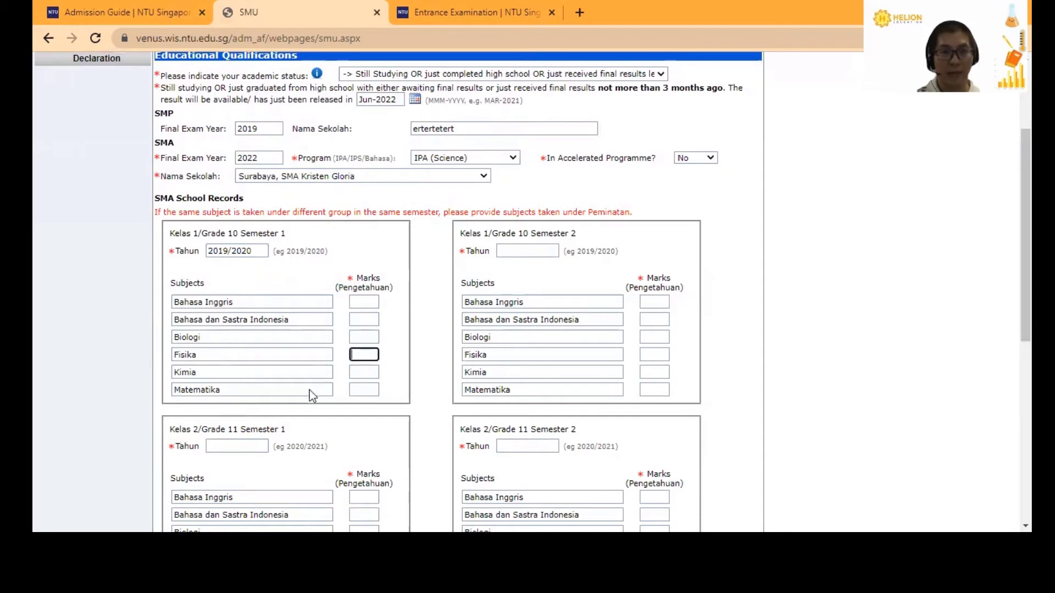
pyautogui.click(370, 390)
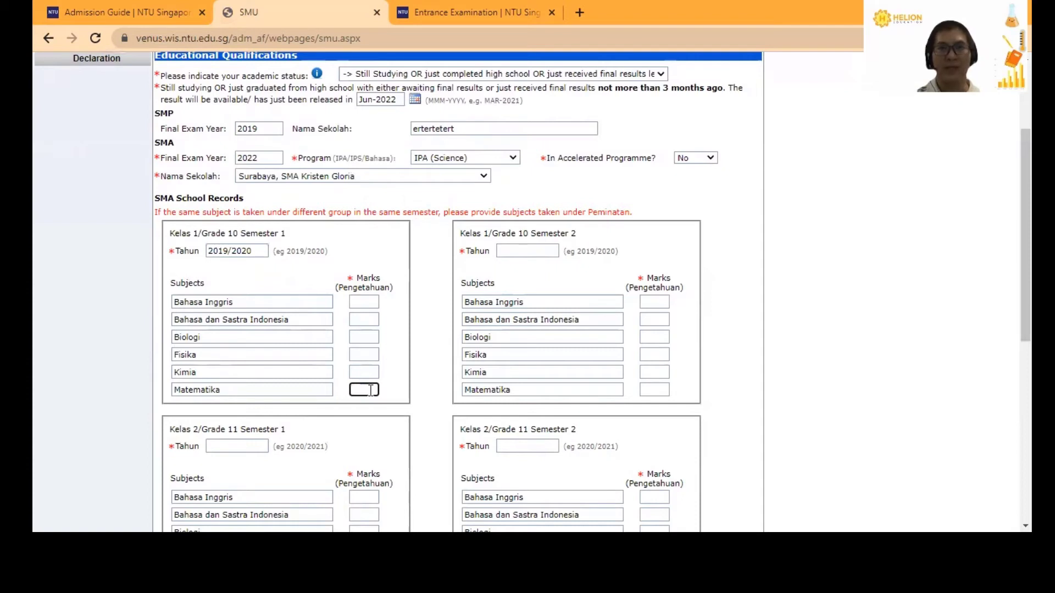
# - Enter marks of 90 for the Grade 10 Semester 1 subjects
pyautogui.click(362, 300)
pyautogui.write('90')
pyautogui.press('Tab')
pyautogui.write('09')
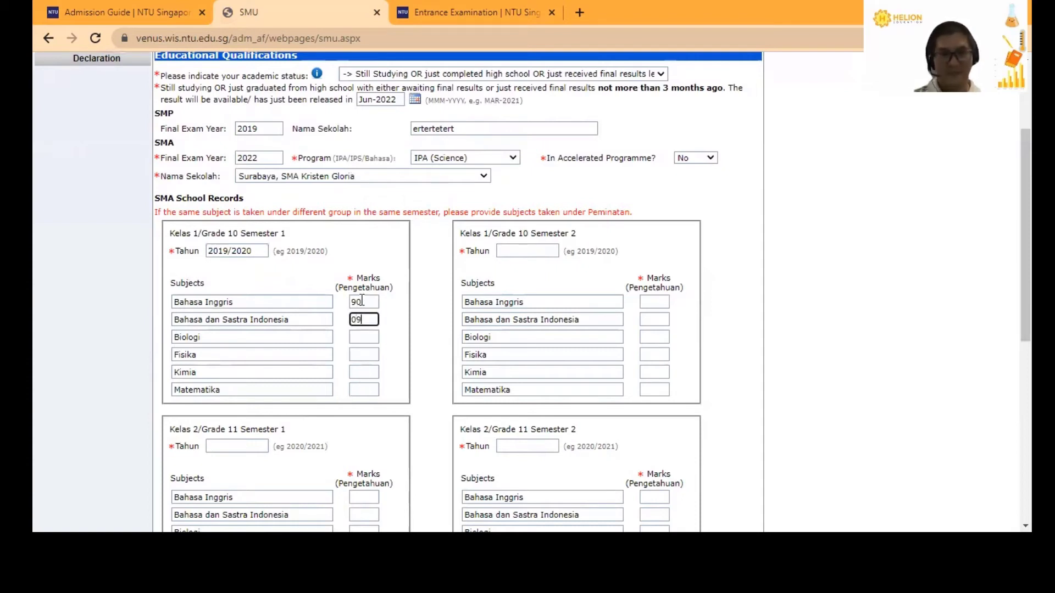
pyautogui.press('BackSpace')
pyautogui.press('BackSpace')
pyautogui.write('90')
pyautogui.press('Tab')
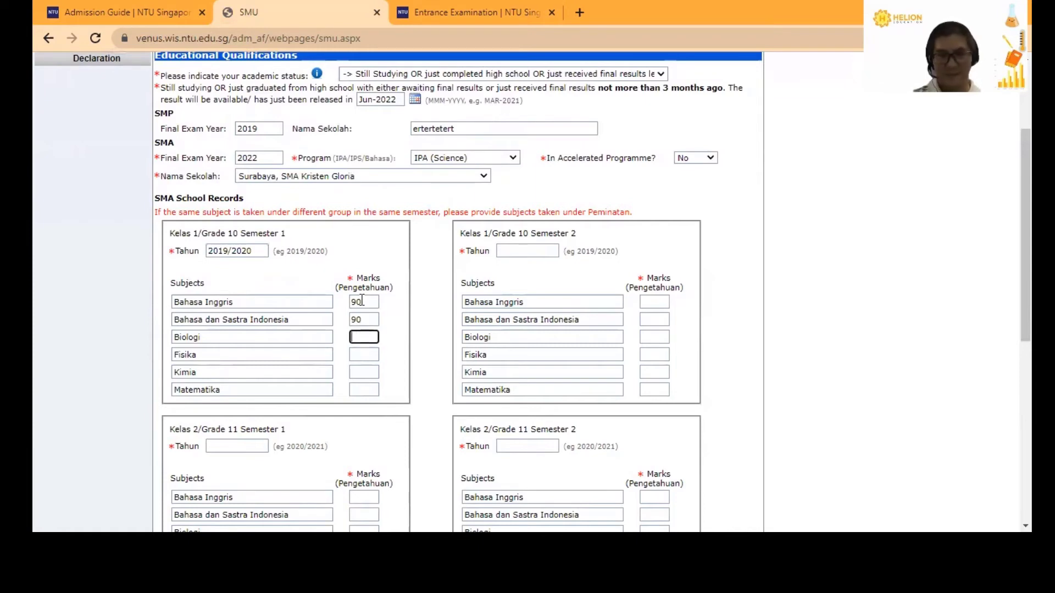
pyautogui.write('909')
pyautogui.press('BackSpace')
pyautogui.press('Tab')
pyautogui.write('90')
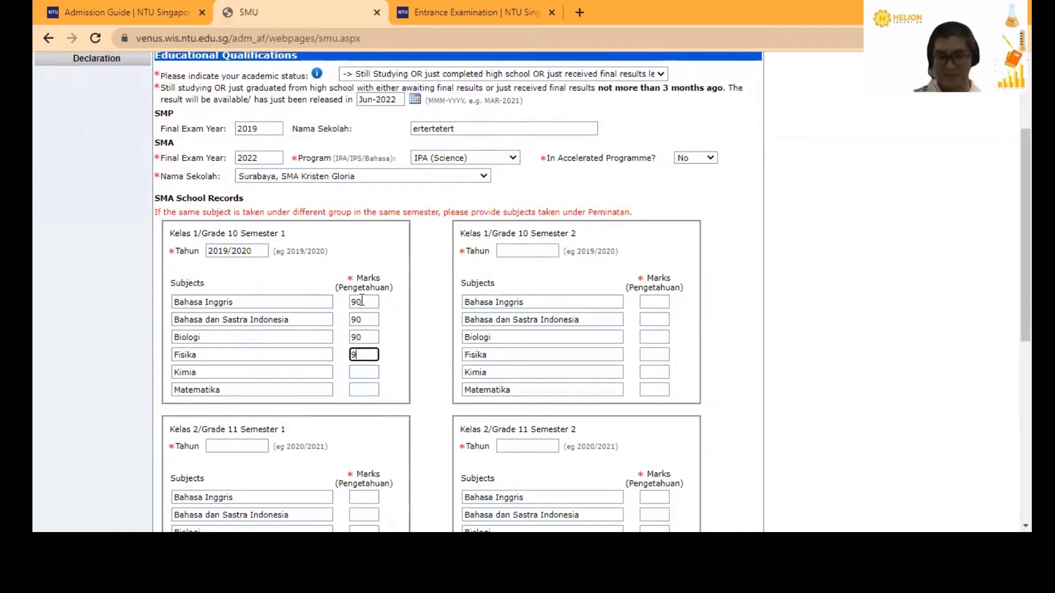
pyautogui.press('Tab')
pyautogui.write('90')
pyautogui.press('Tab')
pyautogui.write('90')
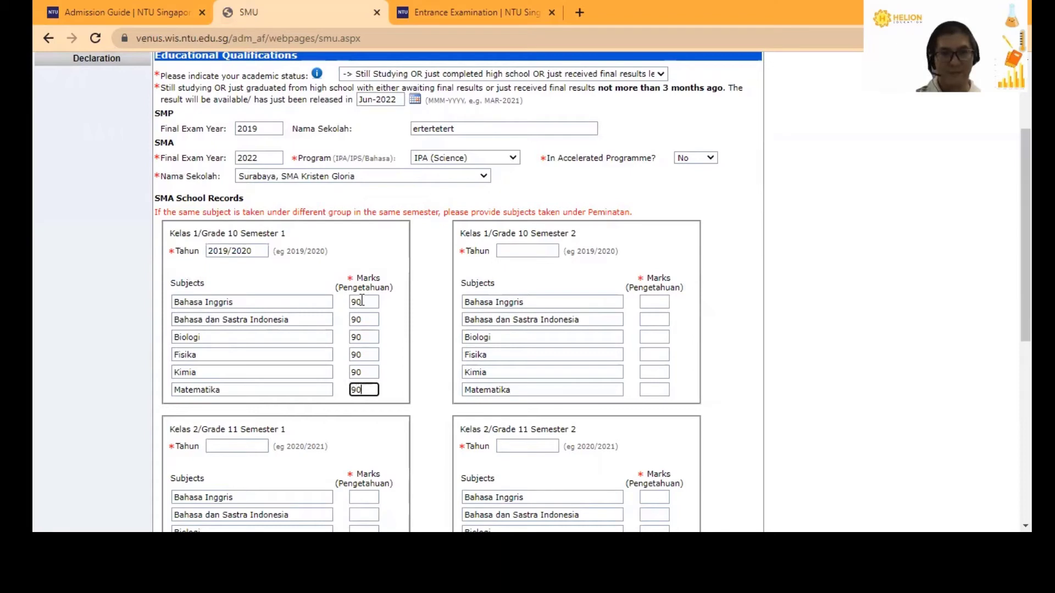
# - Enter Grade 10 Semester 2 year 2019/2020 with subject marks of 89
pyautogui.click(539, 254)
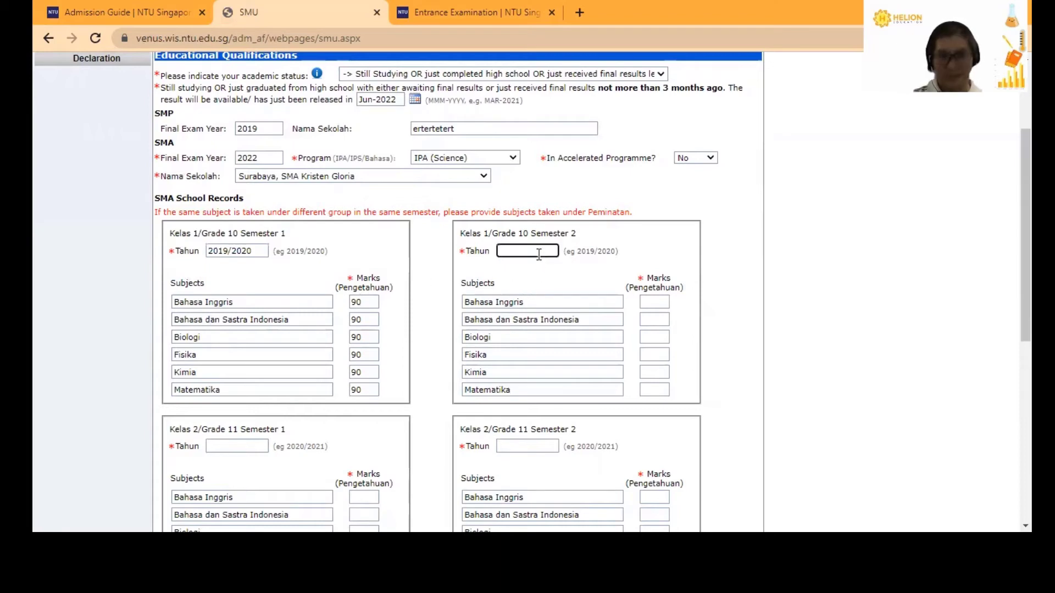
pyautogui.write('2019/20')
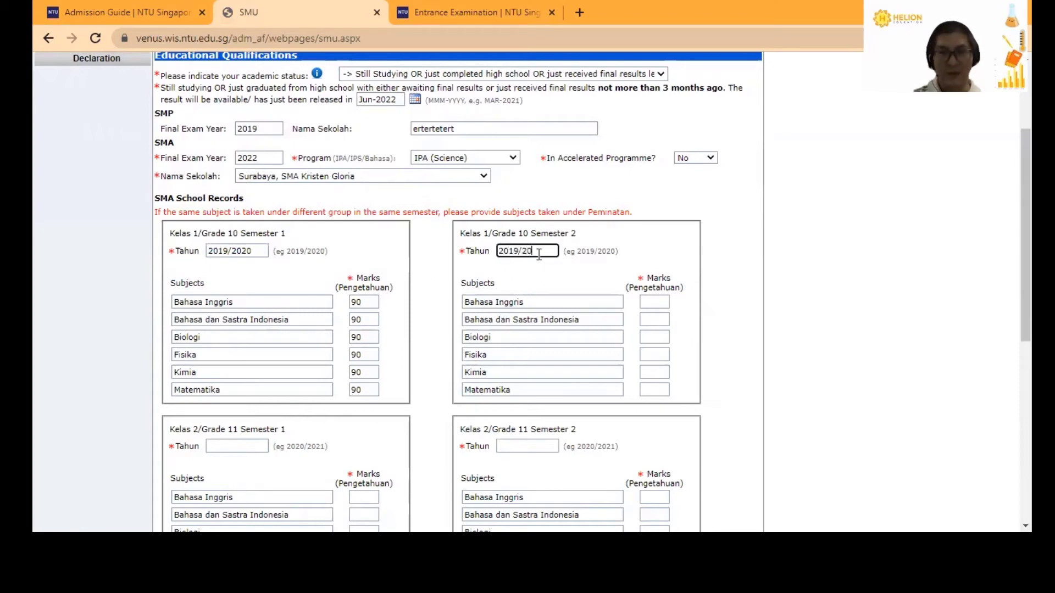
pyautogui.write('20')
pyautogui.click(655, 300)
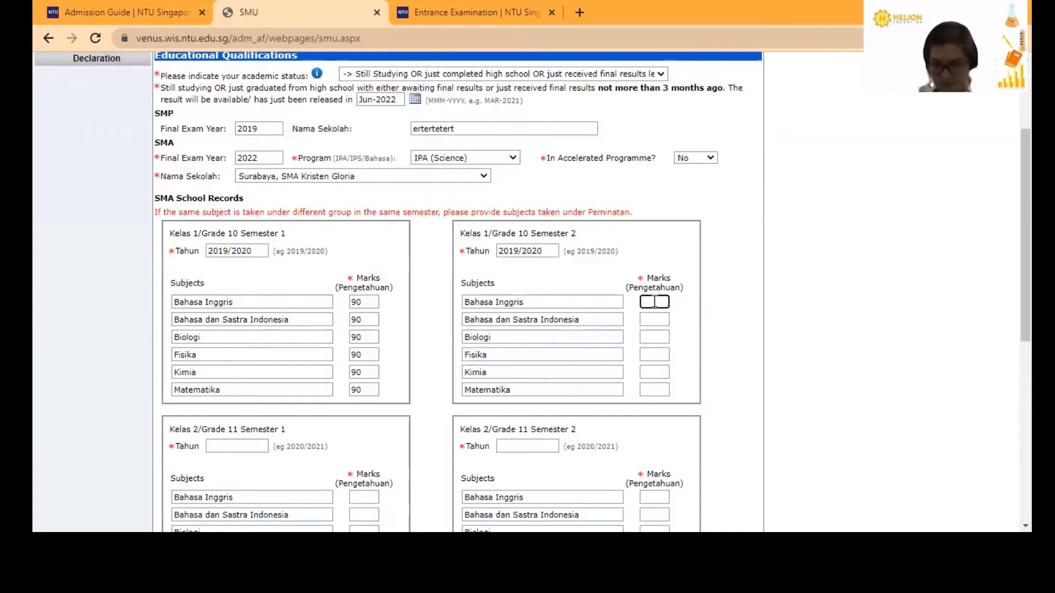
pyautogui.write('89')
pyautogui.press('Tab')
pyautogui.write('89')
pyautogui.press('Tab')
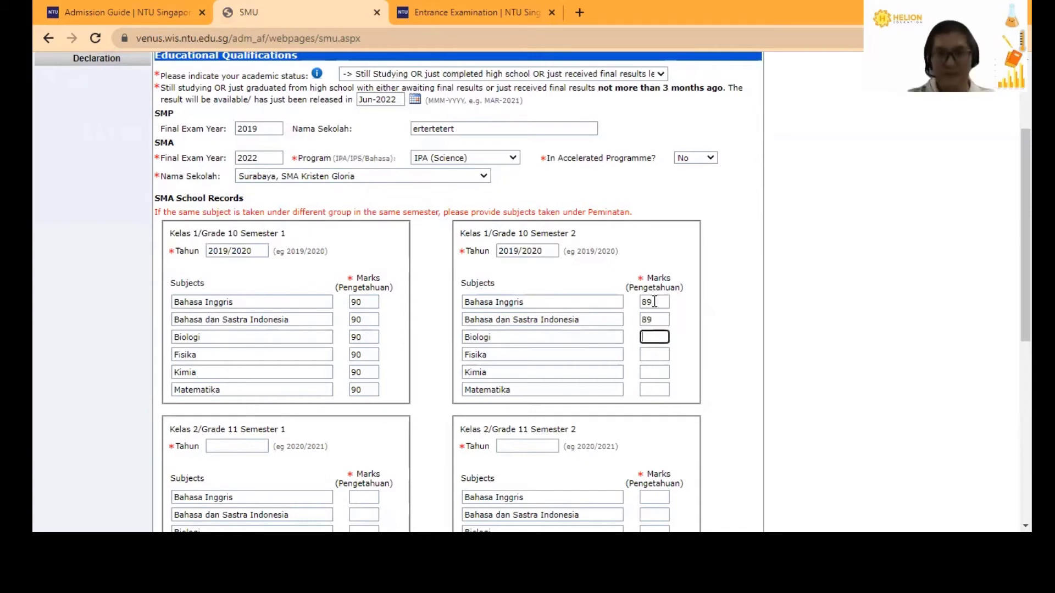
pyautogui.write('89')
pyautogui.press('Tab')
pyautogui.write('89')
pyautogui.press('Tab')
pyautogui.write('89')
pyautogui.press('Tab')
pyautogui.write('89')
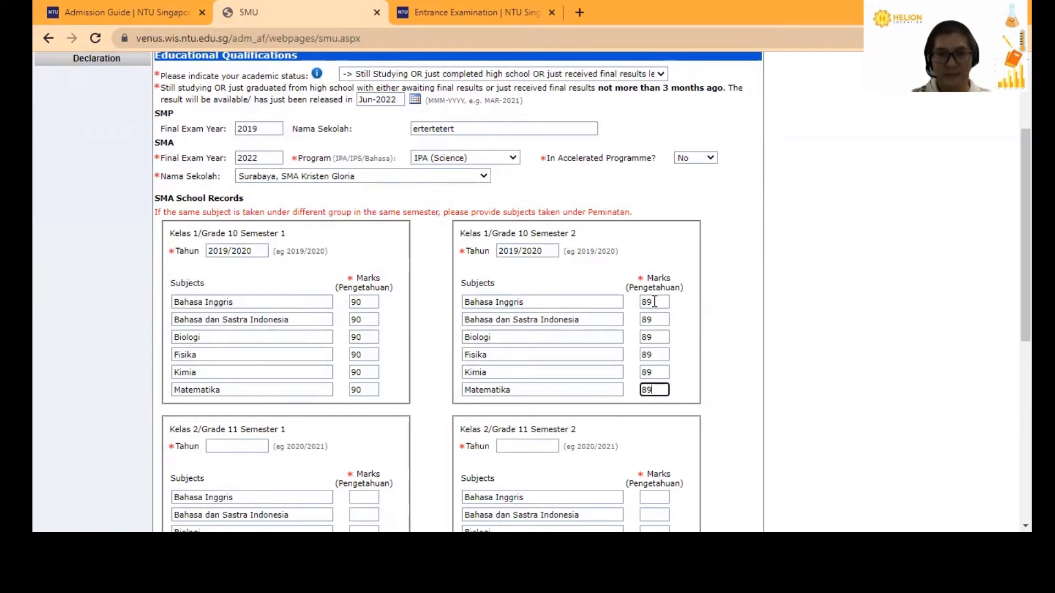
# - Enter Grade 11 Semester 1 year 2020/2021 with all subject marks of 89
pyautogui.scroll(-3, 413, 394)
pyautogui.click(237, 300)
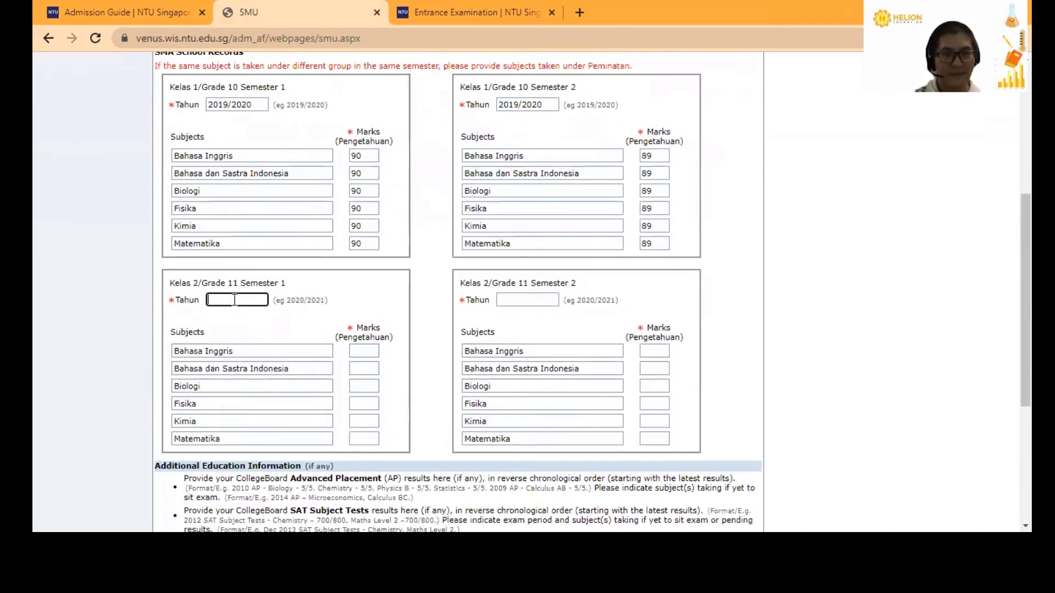
pyautogui.write('2020/2021')
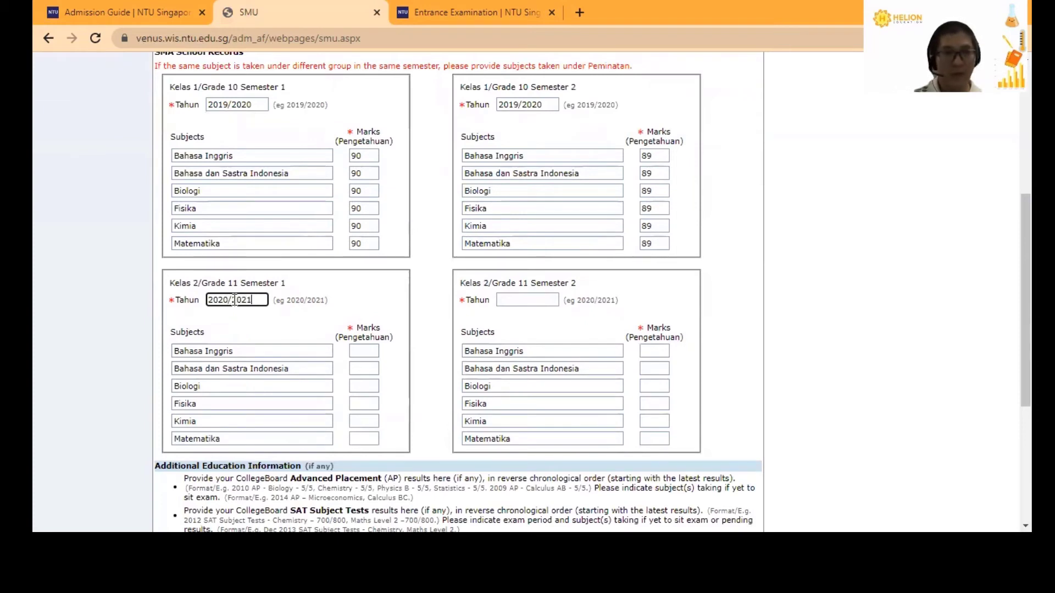
pyautogui.click(358, 352)
pyautogui.write('89')
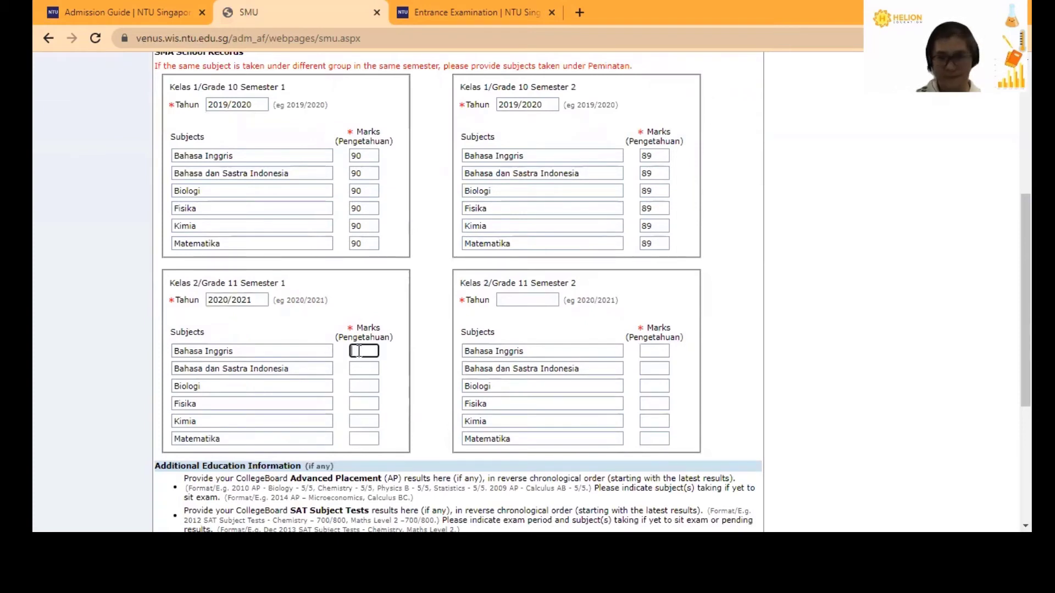
pyautogui.press('Tab')
pyautogui.write('89')
pyautogui.press('Tab')
pyautogui.write('89')
pyautogui.press('Tab')
pyautogui.write('89\t89')
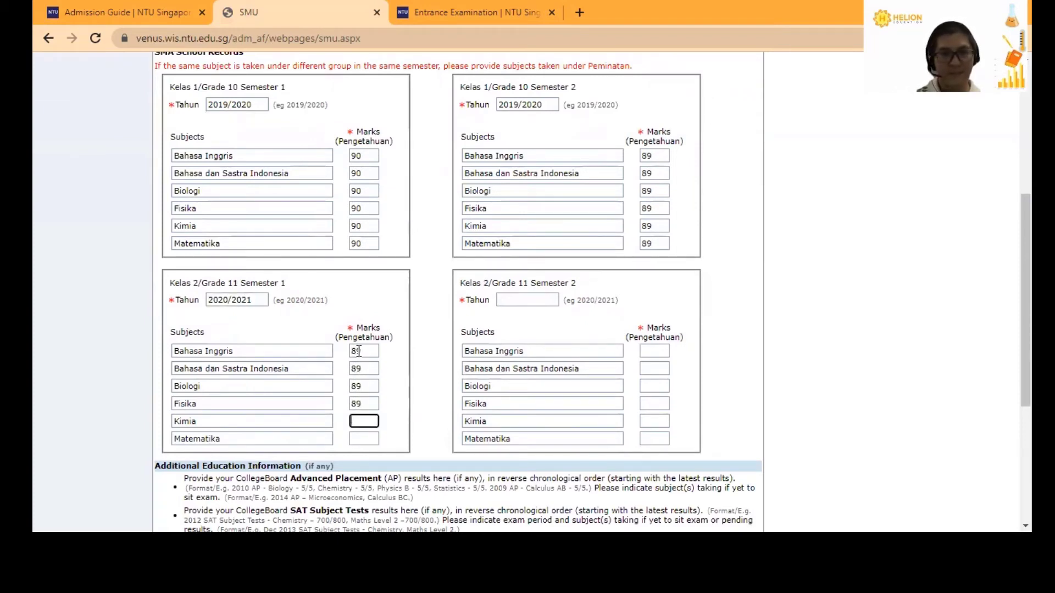
pyautogui.press('Tab')
pyautogui.write('89')
# - Enter Grade 11 Semester 2 year 2020/2021 with all subject marks of 88
pyautogui.click(526, 300)
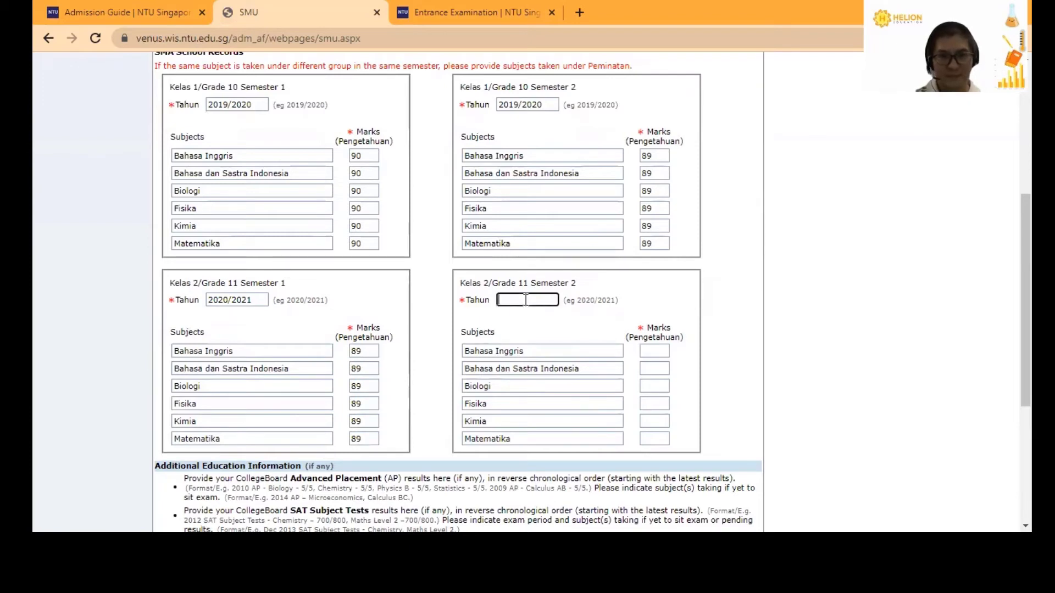
pyautogui.write('2020/2')
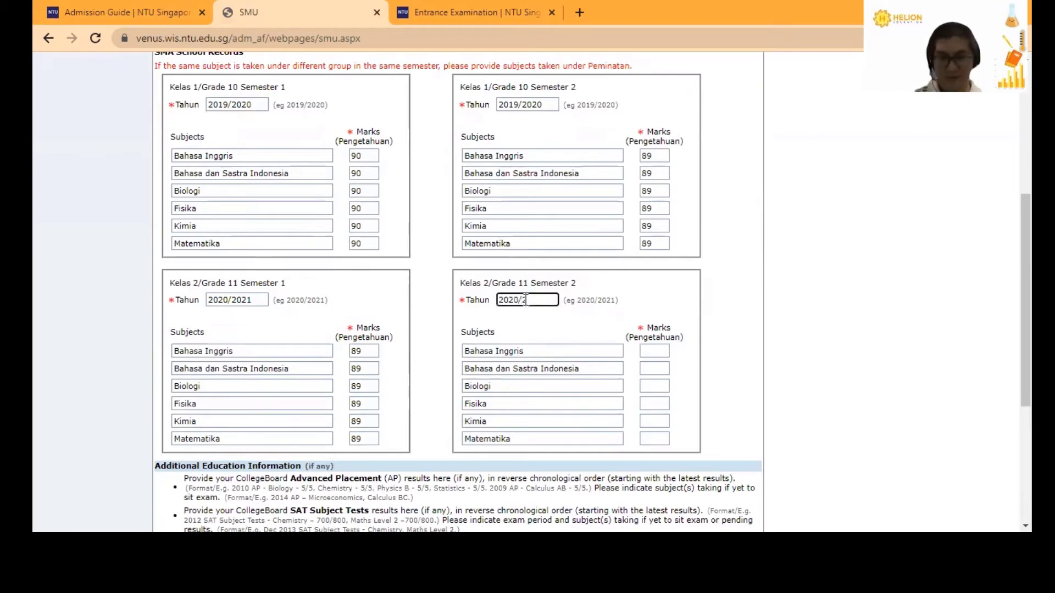
pyautogui.write('021')
pyautogui.click(650, 352)
pyautogui.write('8')
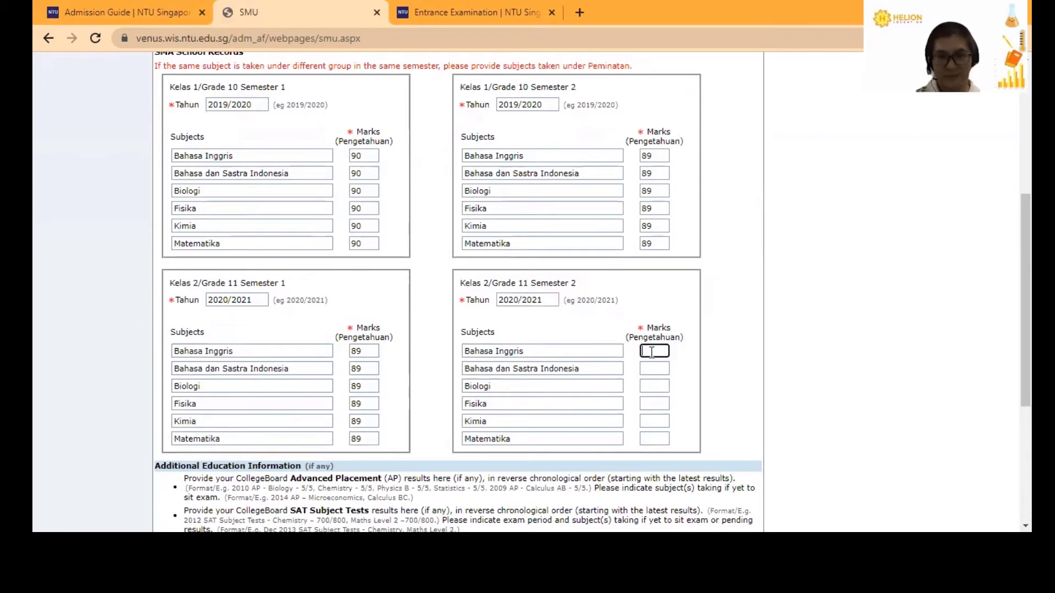
pyautogui.write('8')
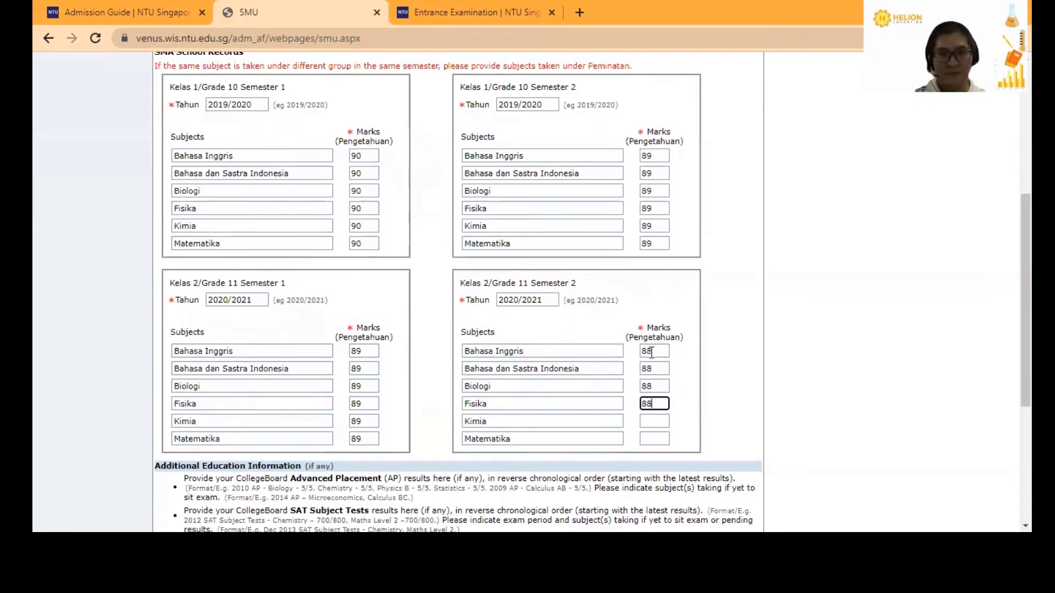
pyautogui.write('\t88\t88\t88\t88\t88')
pyautogui.scroll(-3, 528, 329)
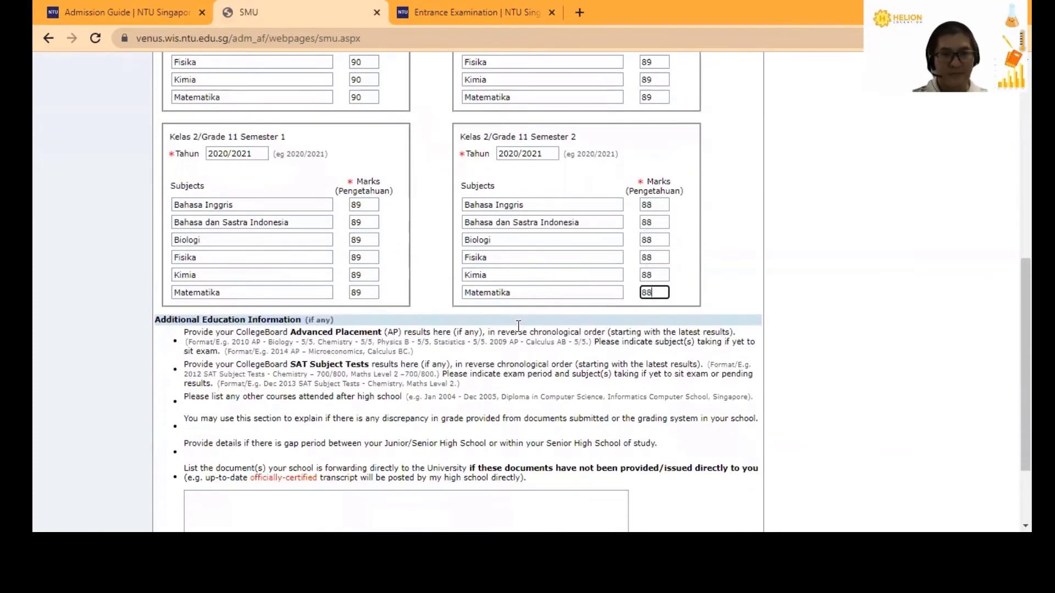
pyautogui.scroll(-1, 518, 327)
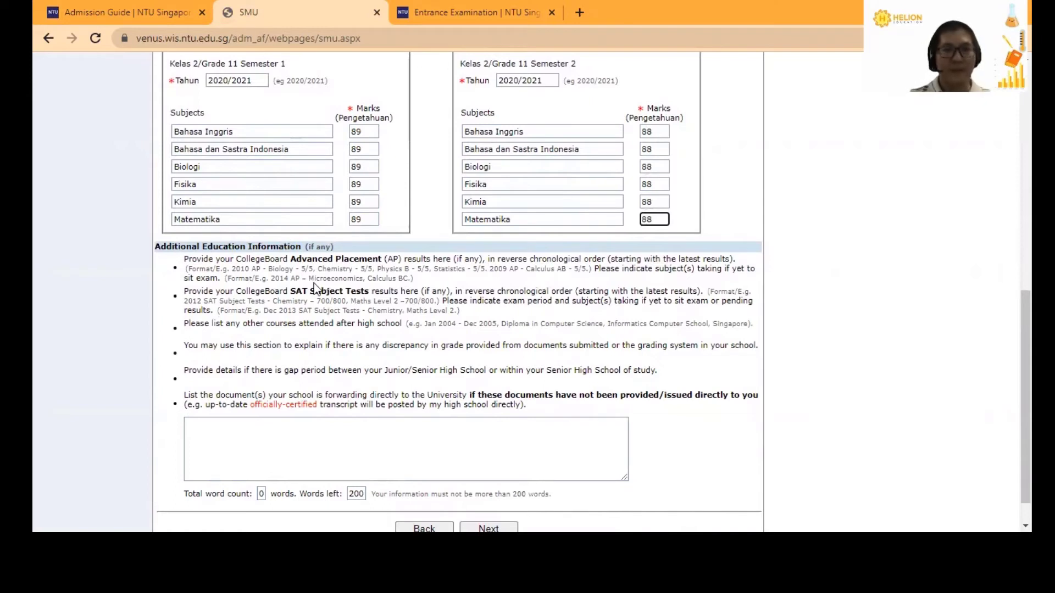
pyautogui.click(303, 443)
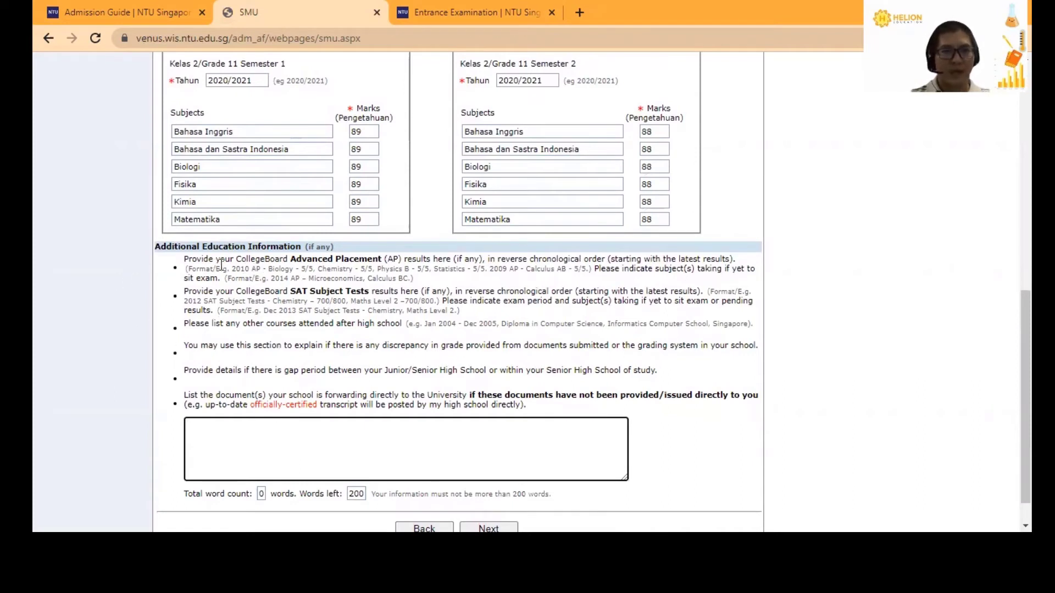
pyautogui.moveTo(291, 263); pyautogui.dragTo(402, 260)
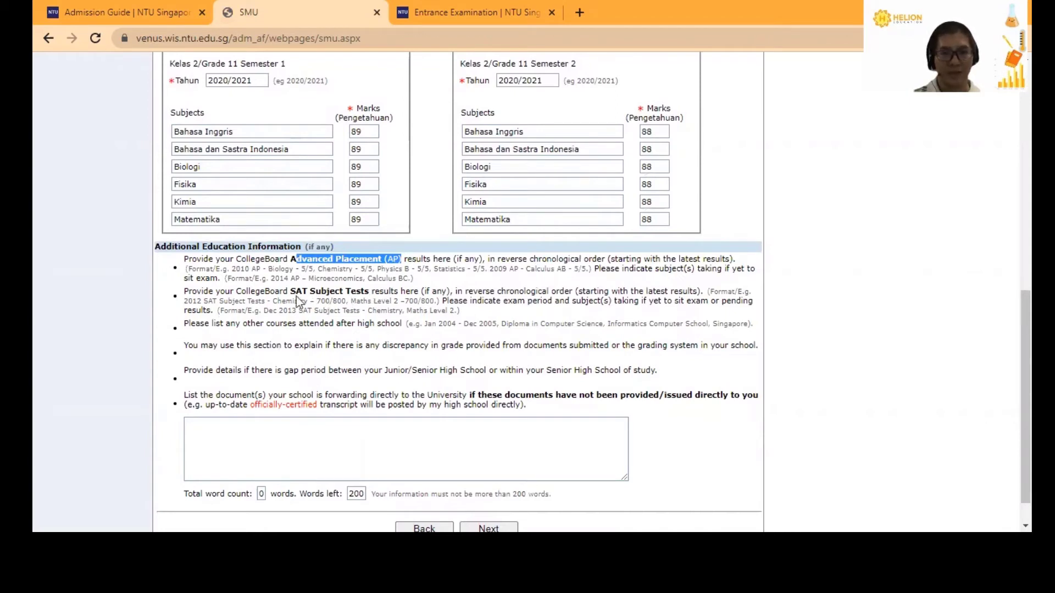
pyautogui.moveTo(289, 290); pyautogui.dragTo(363, 292)
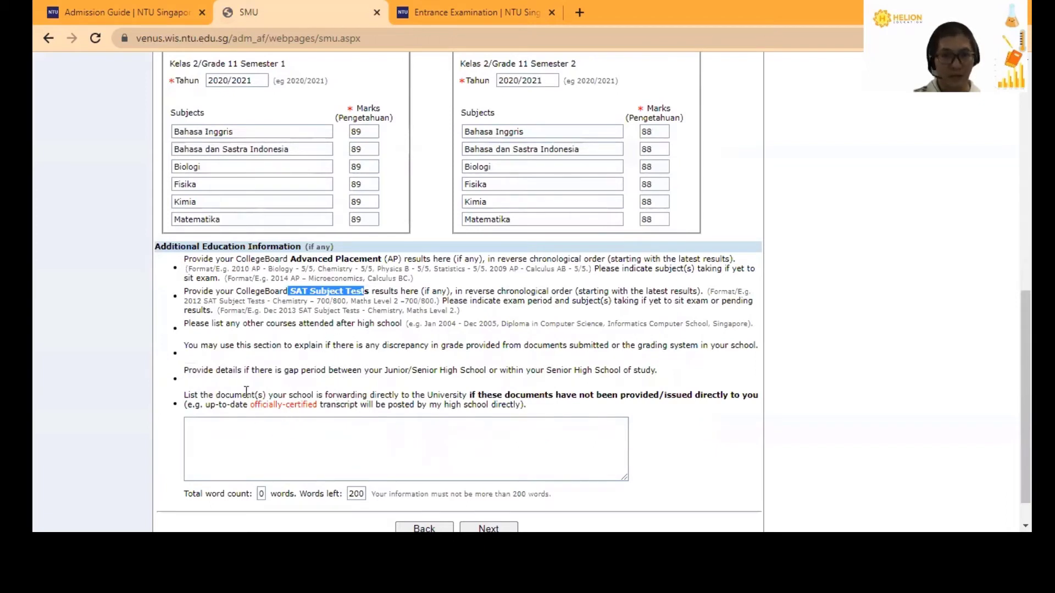
pyautogui.click(193, 344)
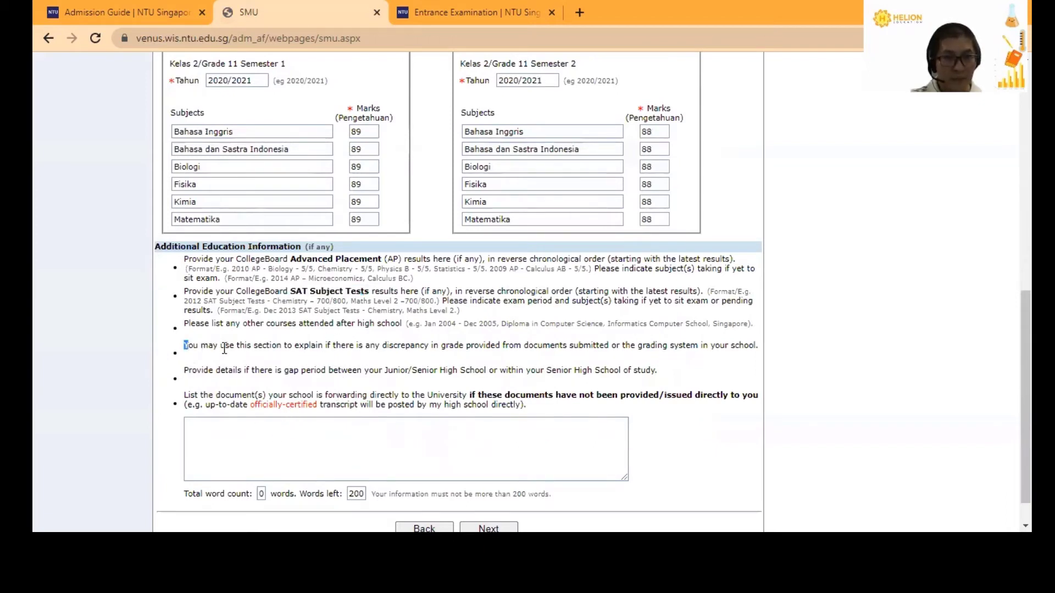
pyautogui.moveTo(185, 344); pyautogui.dragTo(758, 351)
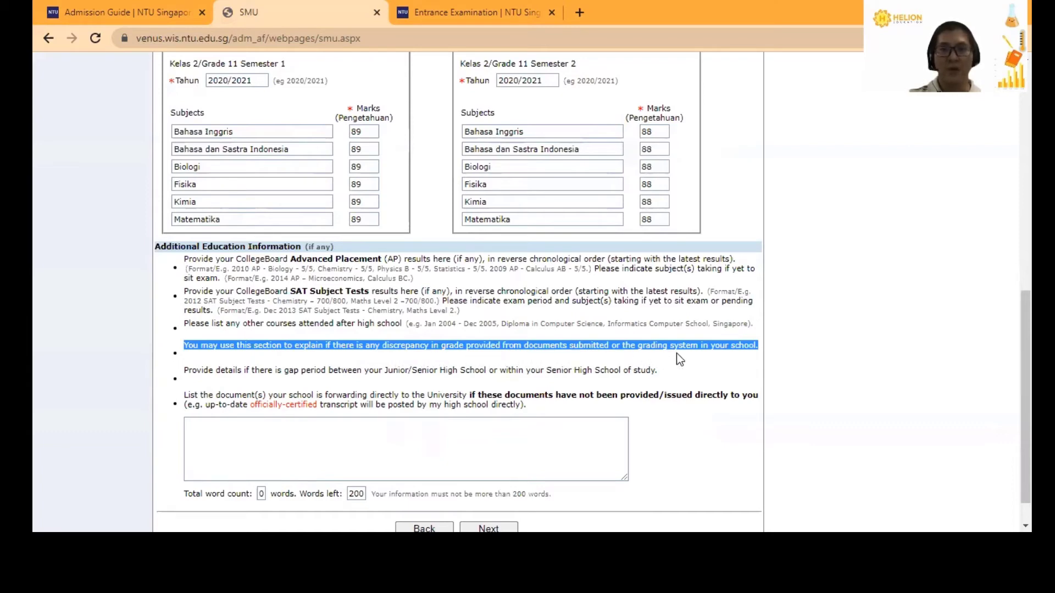
pyautogui.click(709, 364)
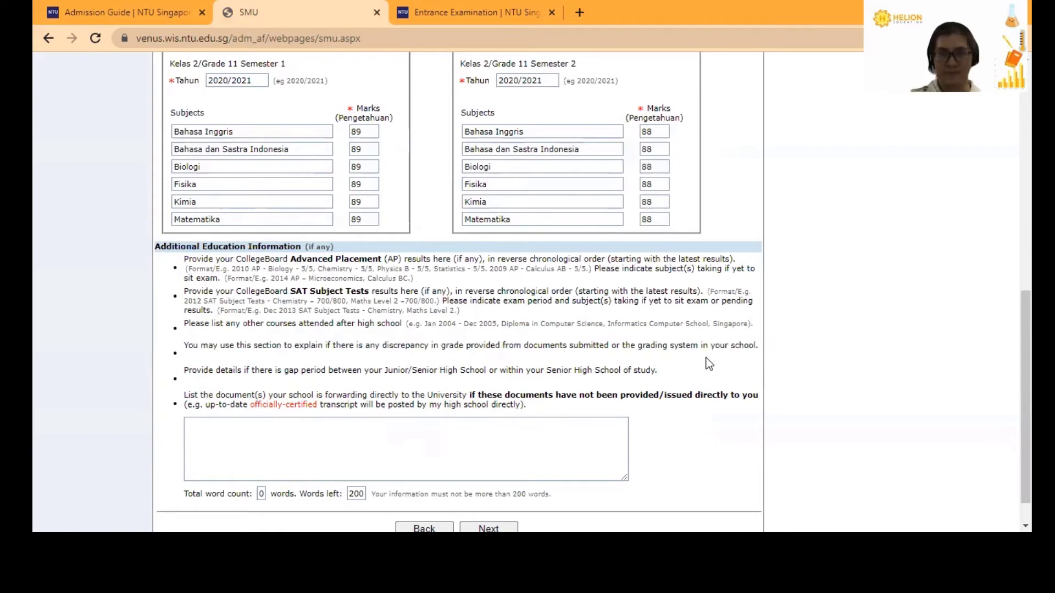
pyautogui.click(510, 423)
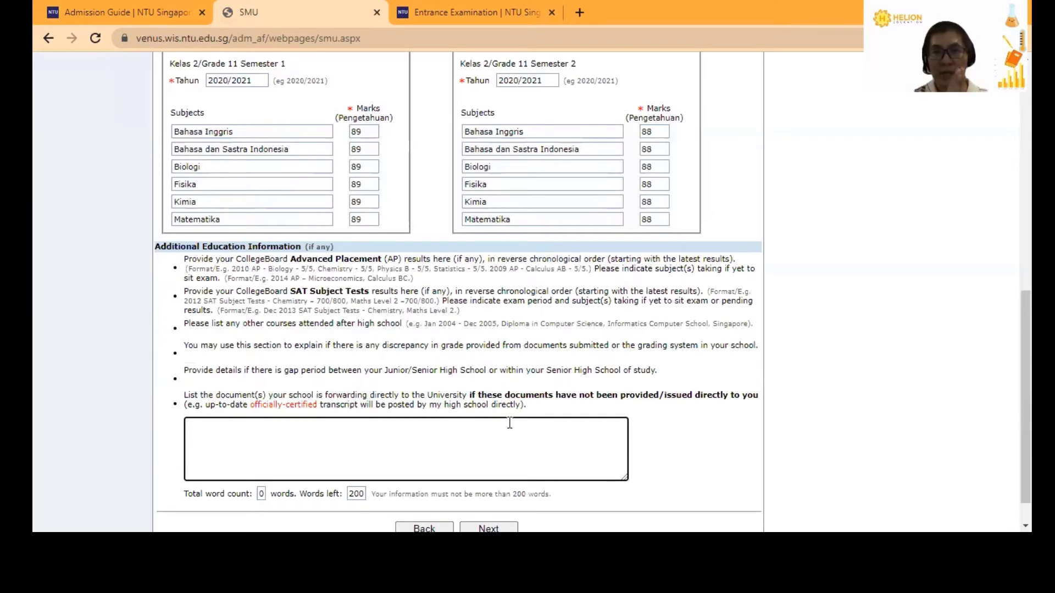
pyautogui.scroll(4, 500, 314)
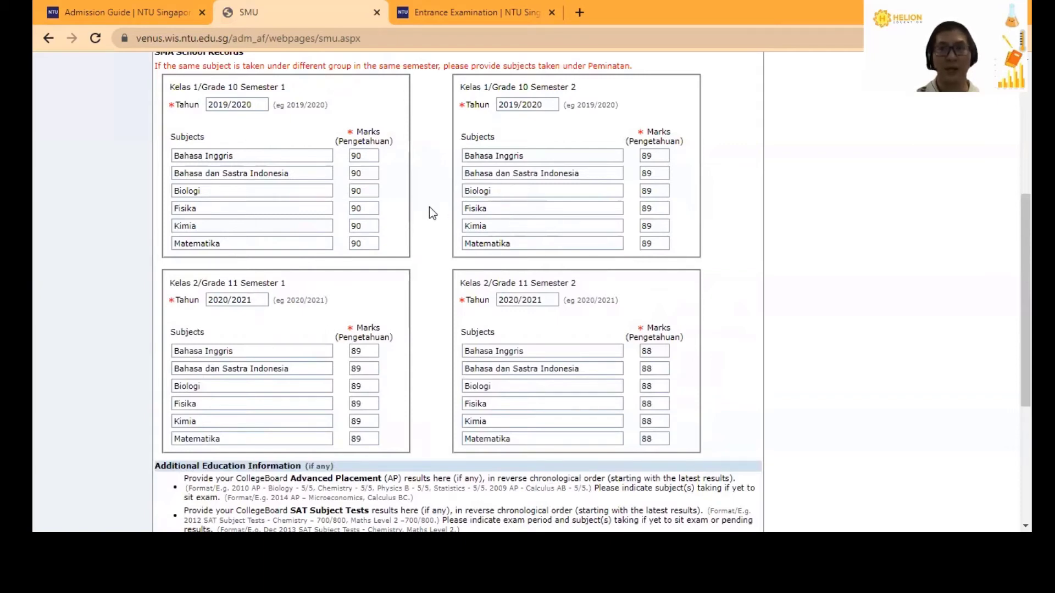
pyautogui.scroll(-4, 430, 209)
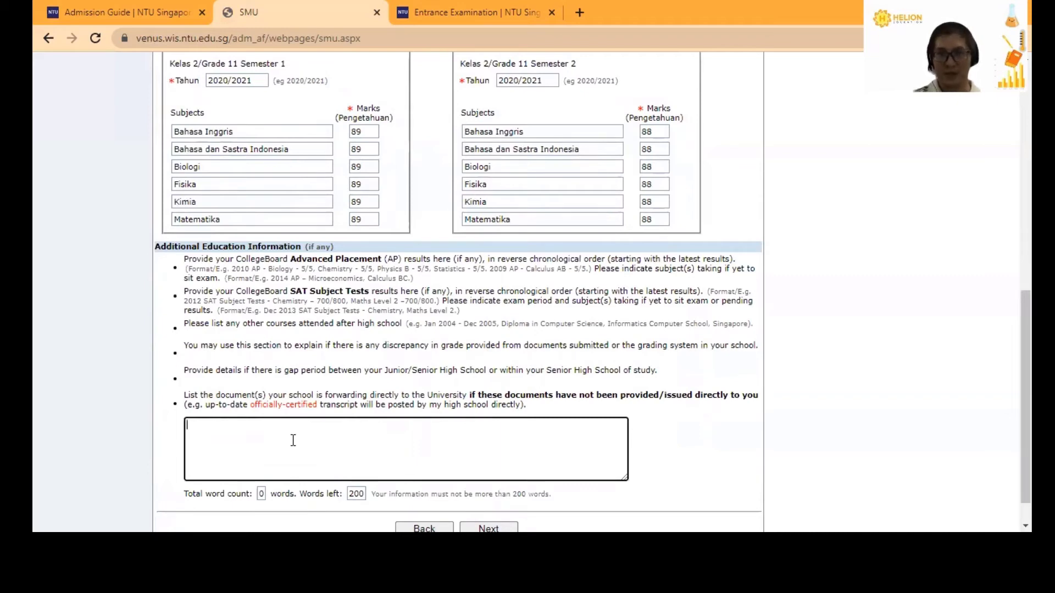
pyautogui.click(293, 440)
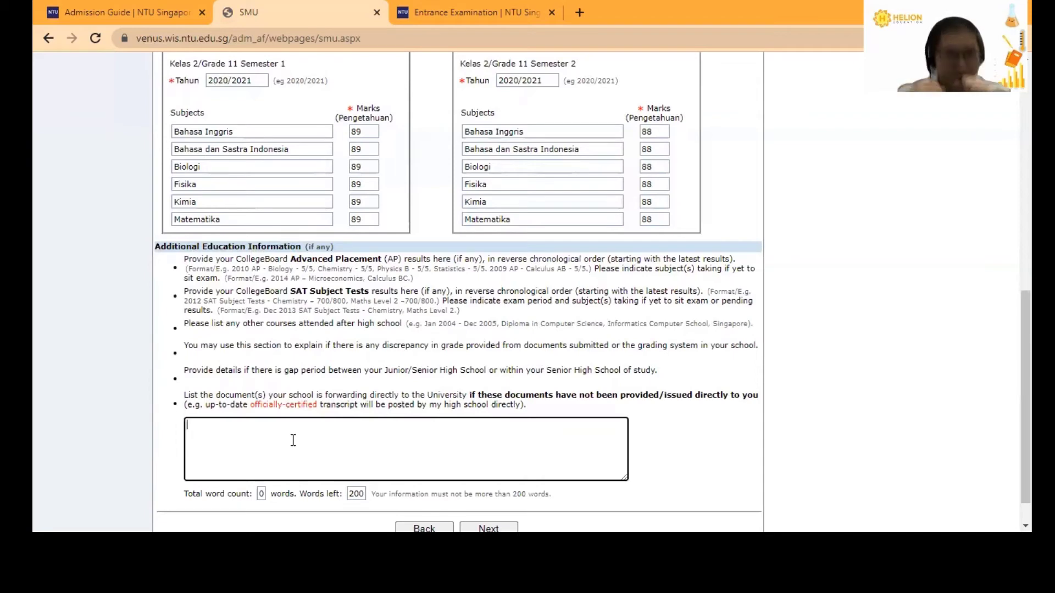
pyautogui.click(293, 440)
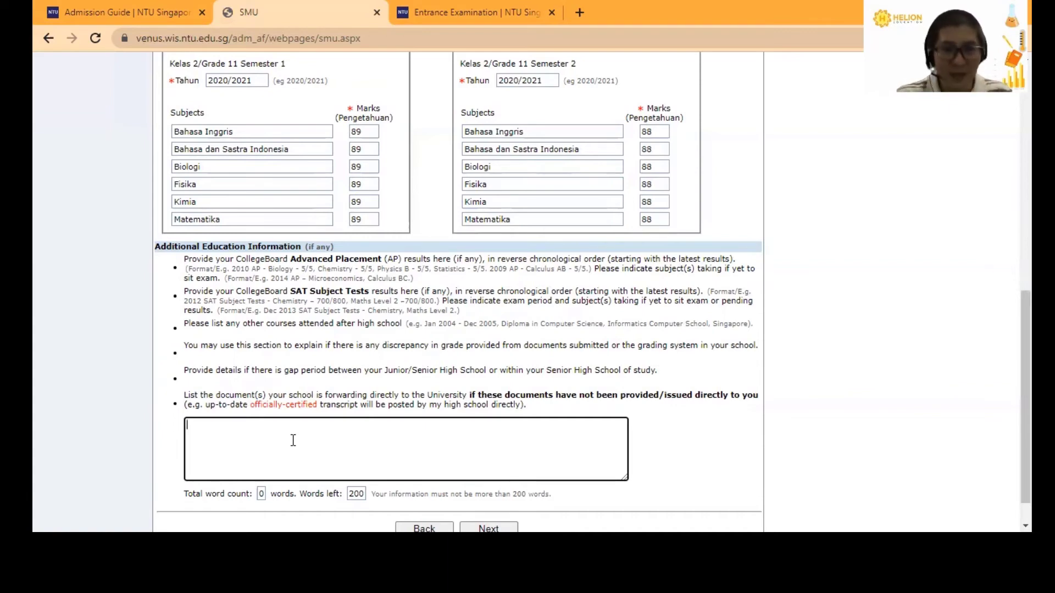
pyautogui.scroll(-2, 293, 440)
# - Advance to Achievements and highlight the Science Olympiad and Arts/Sports example achievements
pyautogui.click(509, 490)
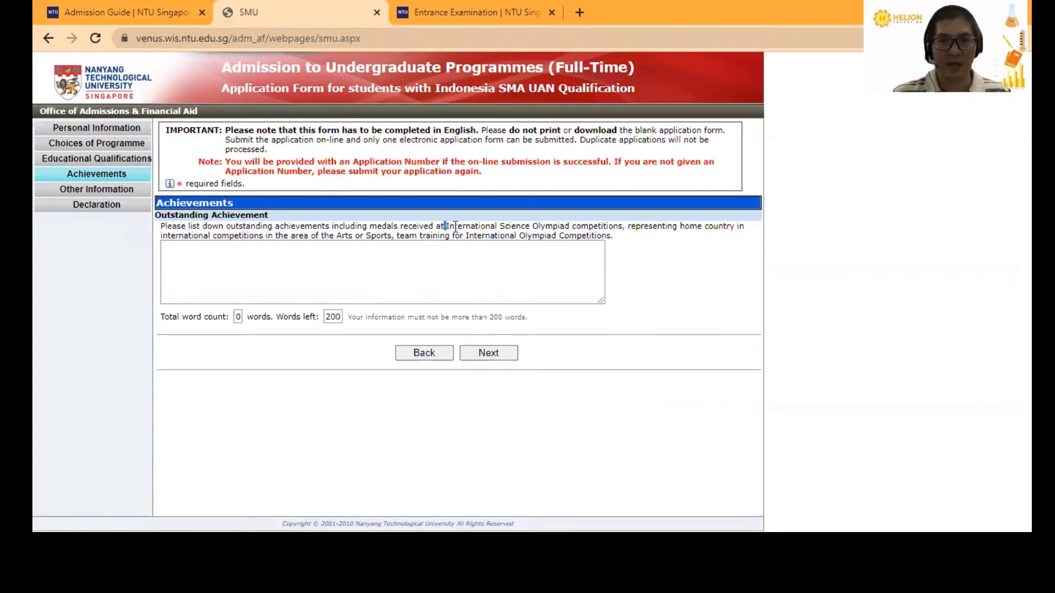
pyautogui.moveTo(448, 226); pyautogui.dragTo(621, 224)
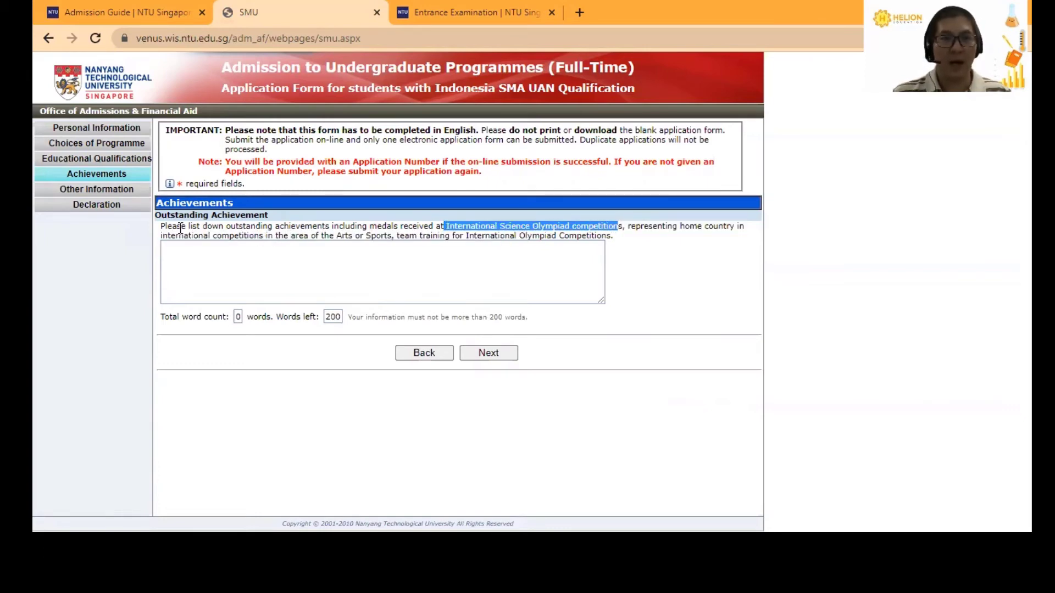
pyautogui.moveTo(336, 236); pyautogui.dragTo(604, 236)
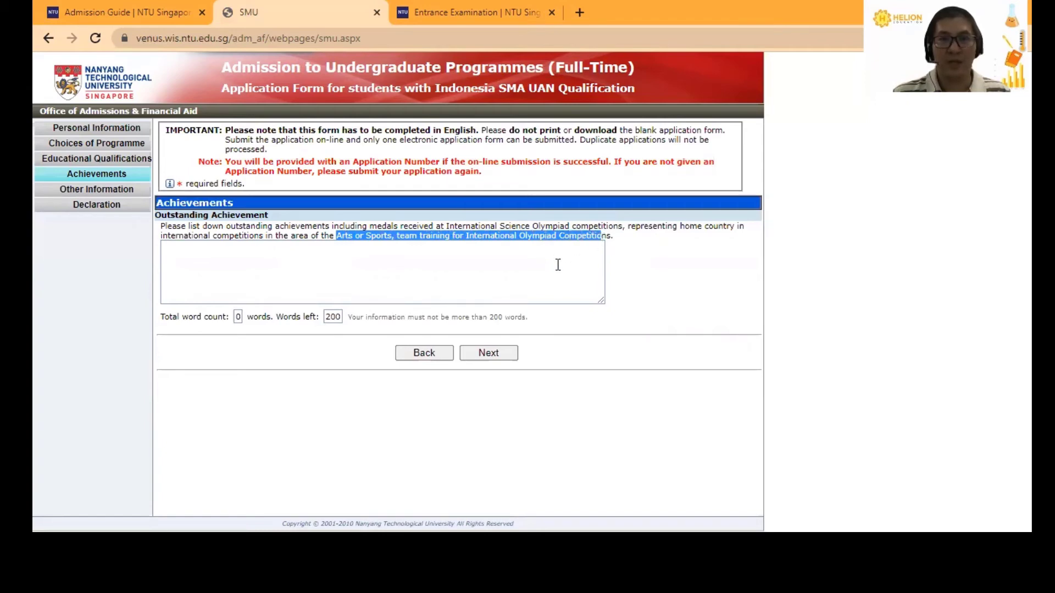
pyautogui.click(558, 265)
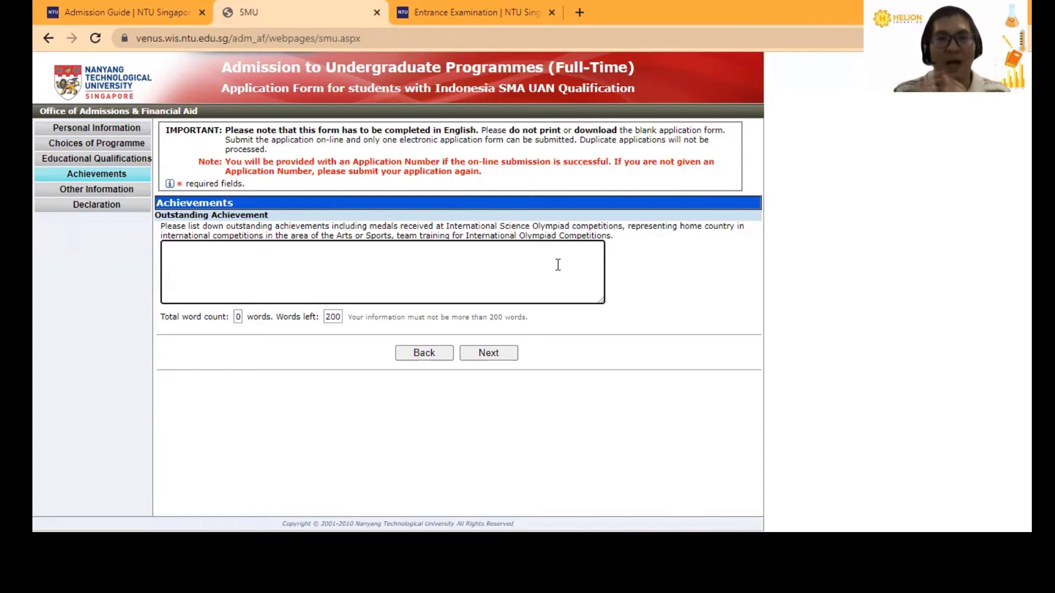
# - Go to Other Information and briefly highlight the Tuition Grant heading
pyautogui.click(481, 353)
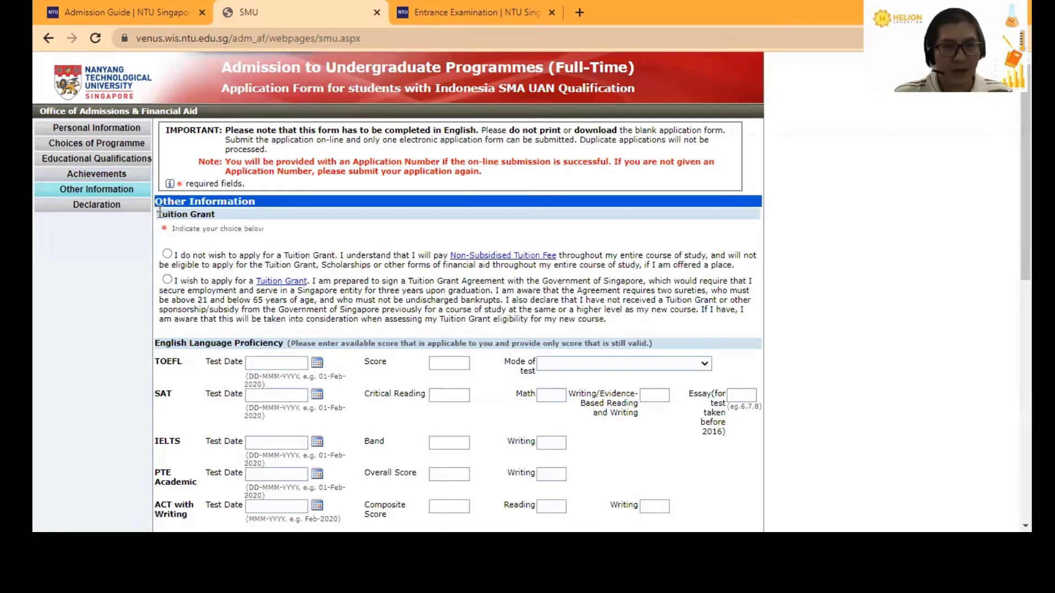
pyautogui.moveTo(159, 214); pyautogui.dragTo(218, 223)
pyautogui.click(312, 241)
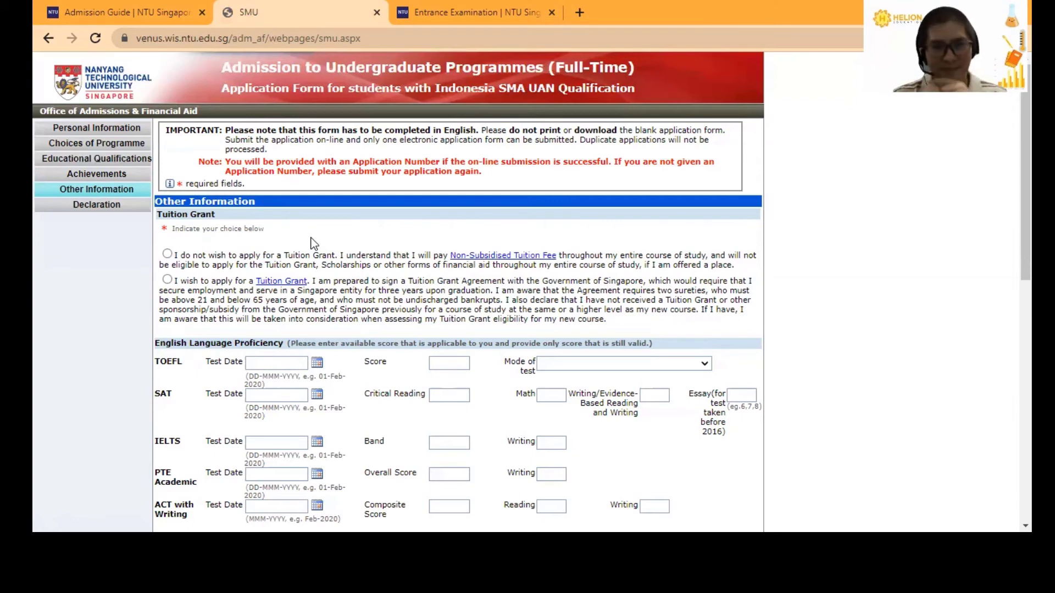
# - Choose 'I do not wish to apply for a Tuition Grant', highlighting its ineligibility and financial-aid clauses
pyautogui.click(167, 253)
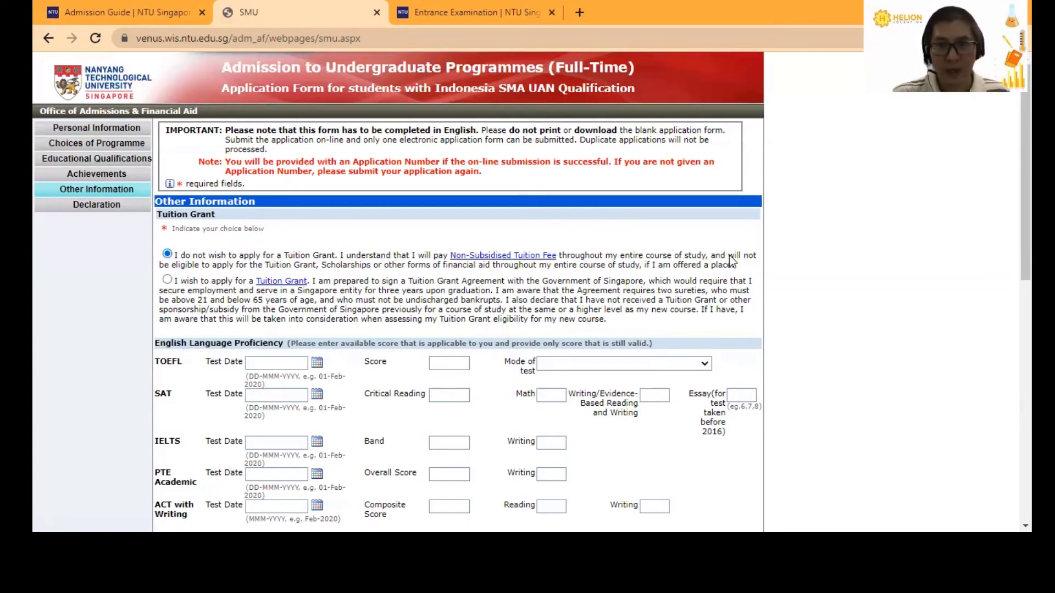
pyautogui.moveTo(732, 259); pyautogui.dragTo(312, 270)
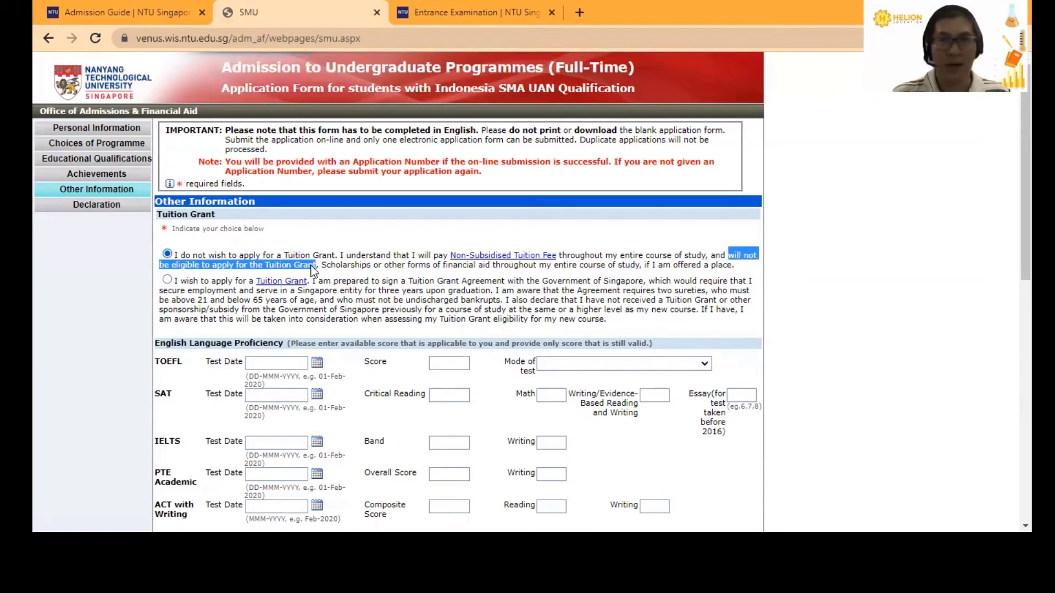
pyautogui.click(331, 269)
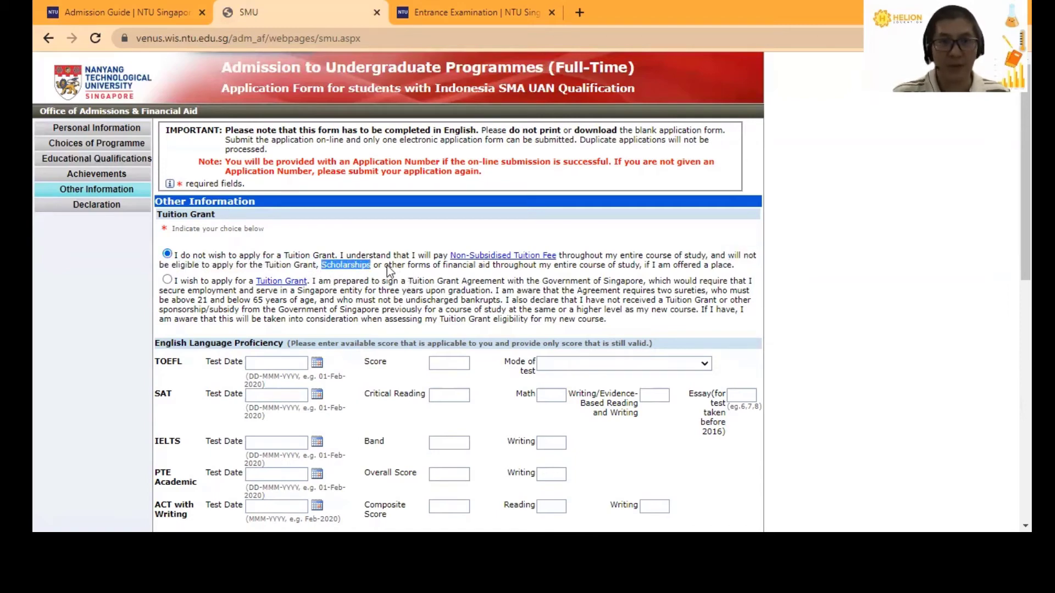
pyautogui.moveTo(387, 266); pyautogui.dragTo(466, 268)
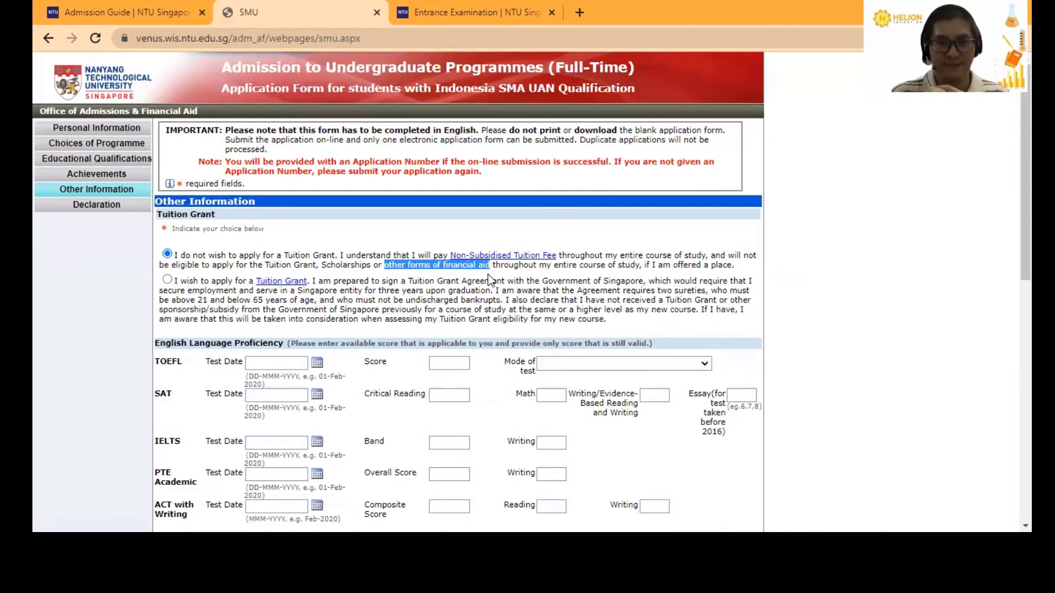
pyautogui.click(543, 269)
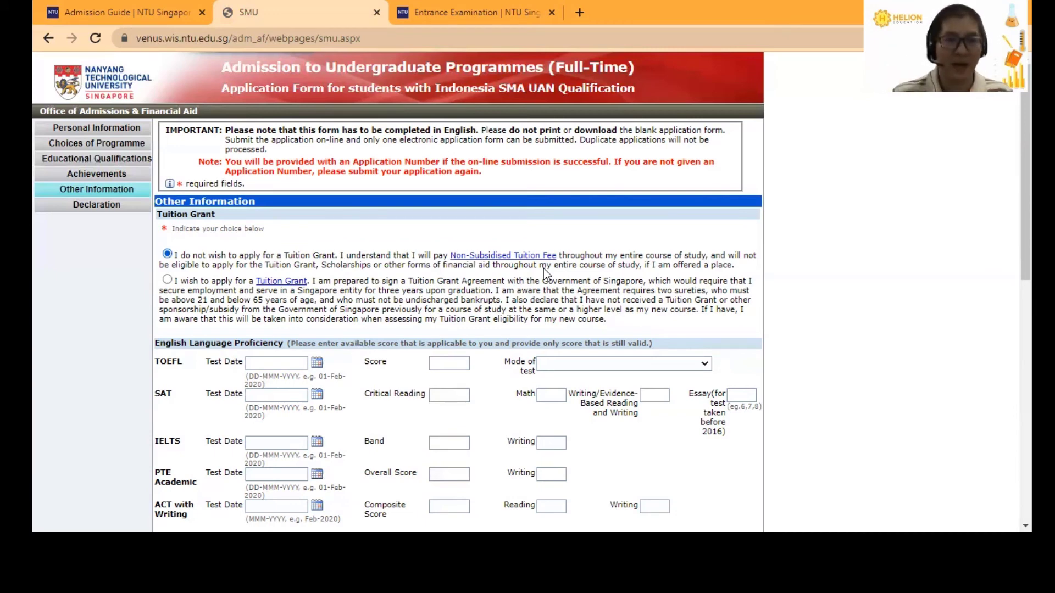
# - Choose 'I wish to apply for a Tuition Grant', highlighting the three-year Singapore employment clause
pyautogui.click(167, 281)
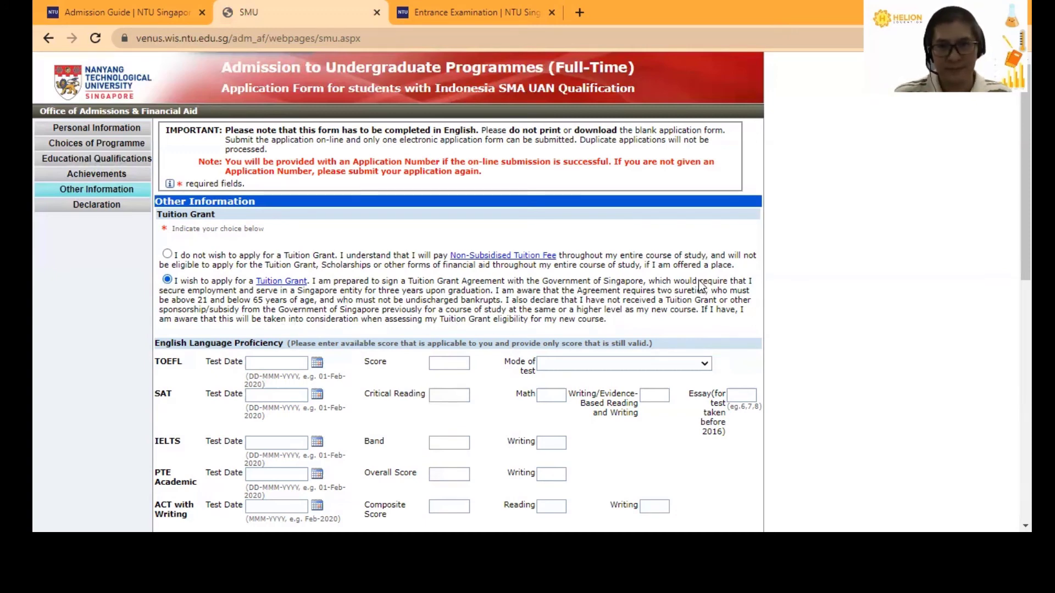
pyautogui.moveTo(675, 282); pyautogui.dragTo(486, 295)
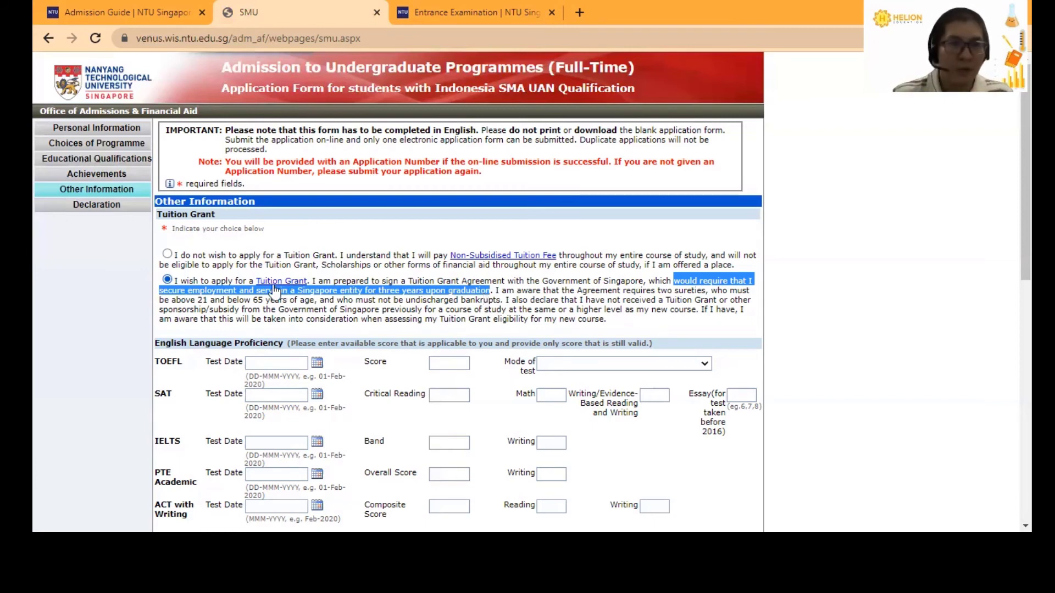
pyautogui.click(167, 255)
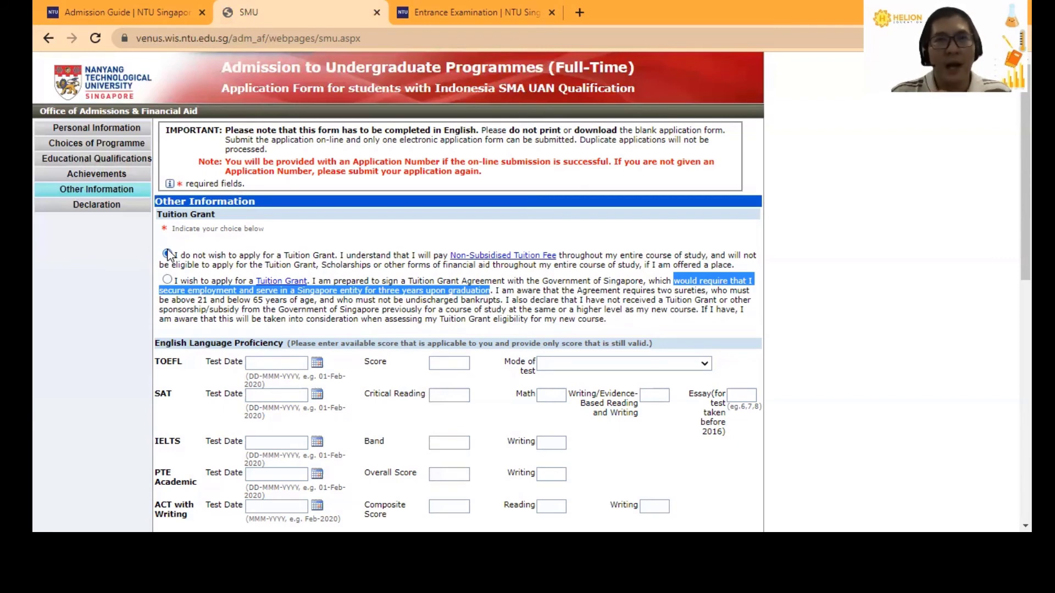
pyautogui.click(175, 282)
pyautogui.click(168, 279)
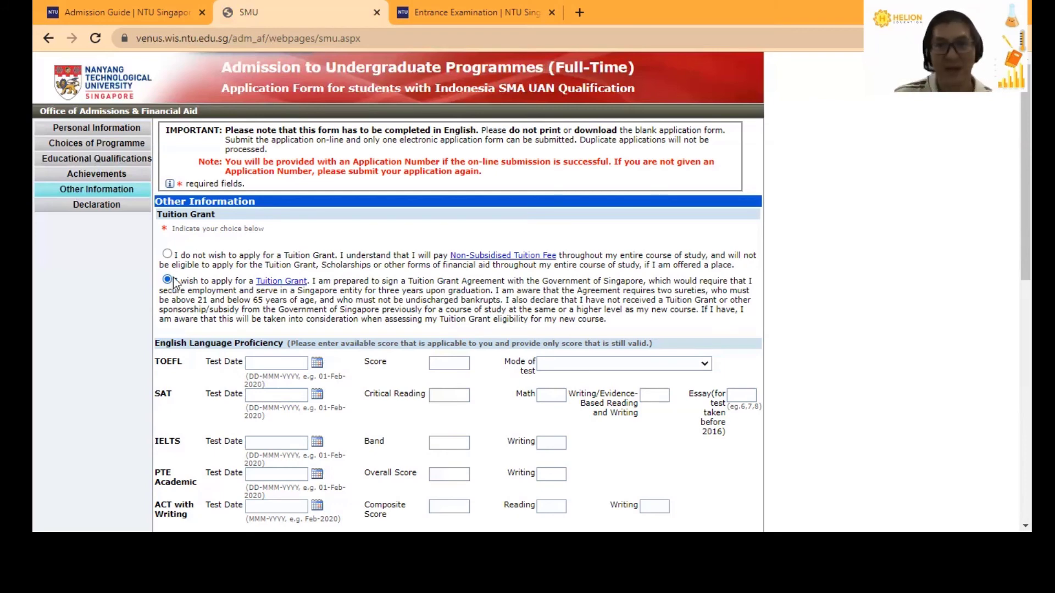
pyautogui.scroll(-1, 175, 283)
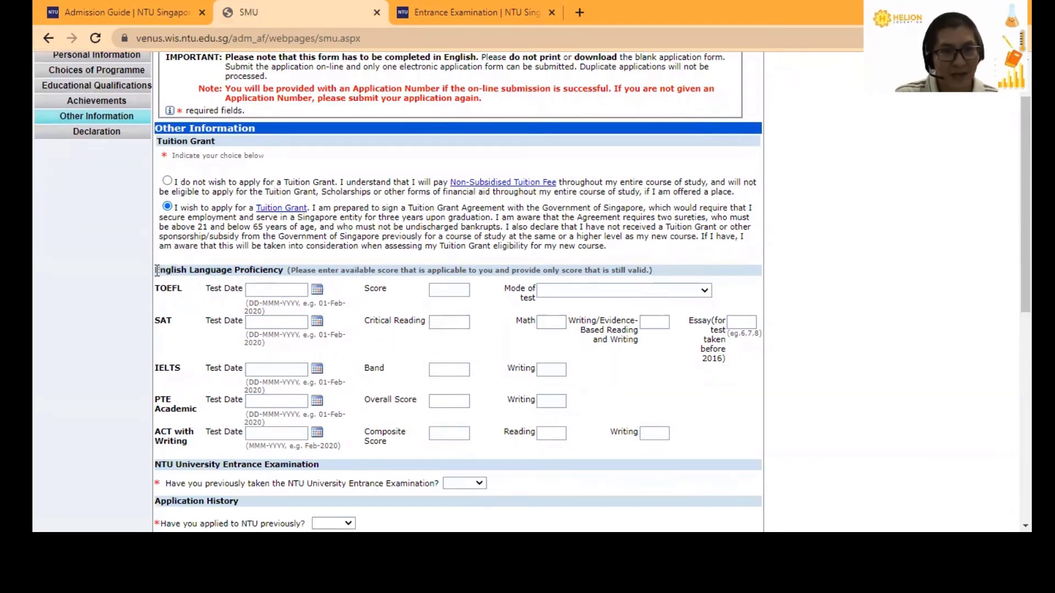
pyautogui.moveTo(157, 271); pyautogui.dragTo(283, 270)
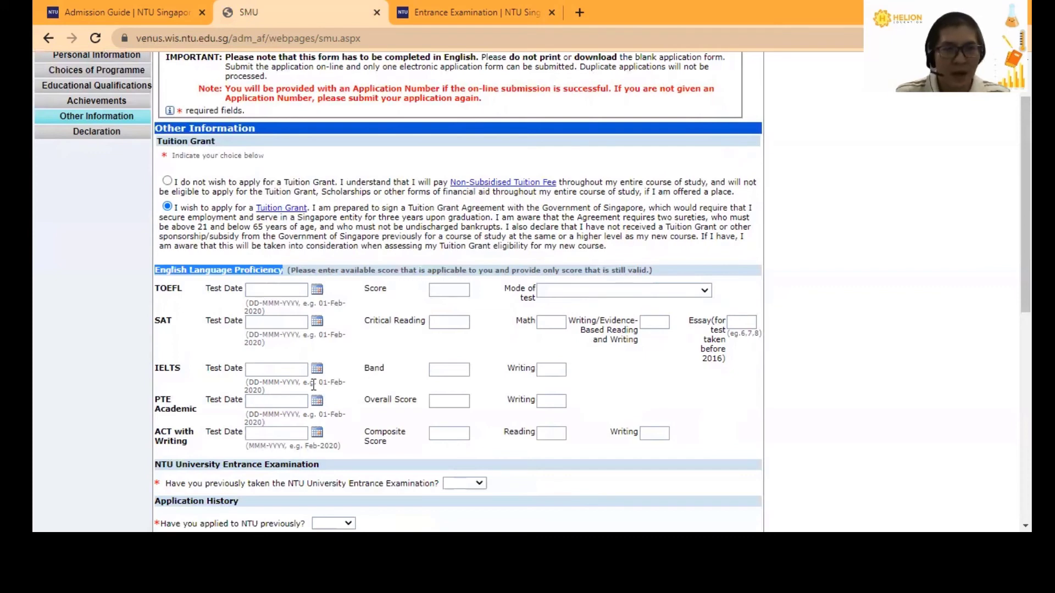
pyautogui.click(275, 371)
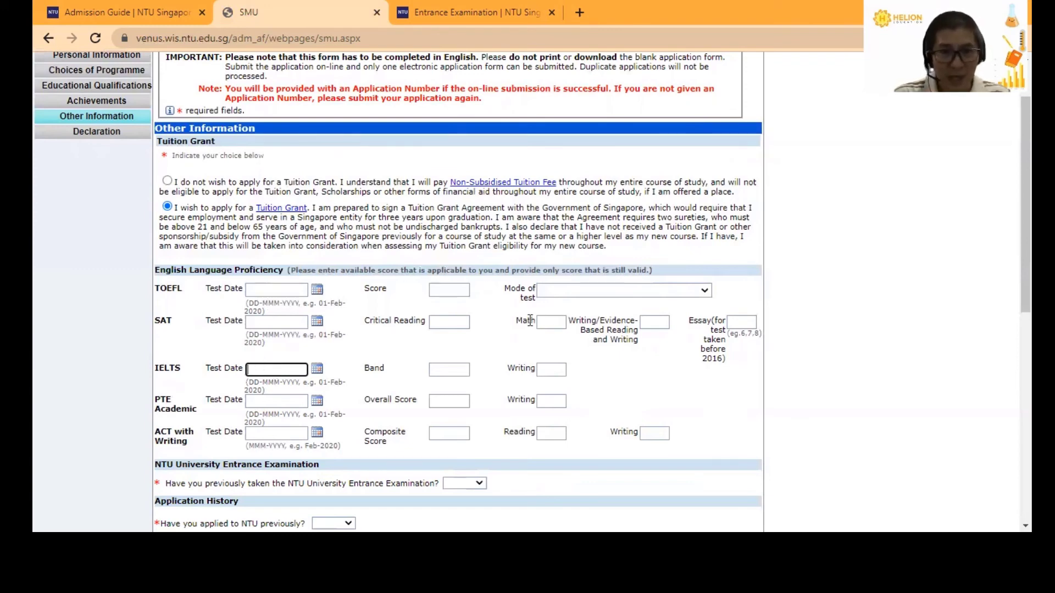
# - Answer No to entrance exam, prior NTU application, prior and current Singapore study questions
pyautogui.scroll(-1, 644, 315)
pyautogui.scroll(-2, 586, 349)
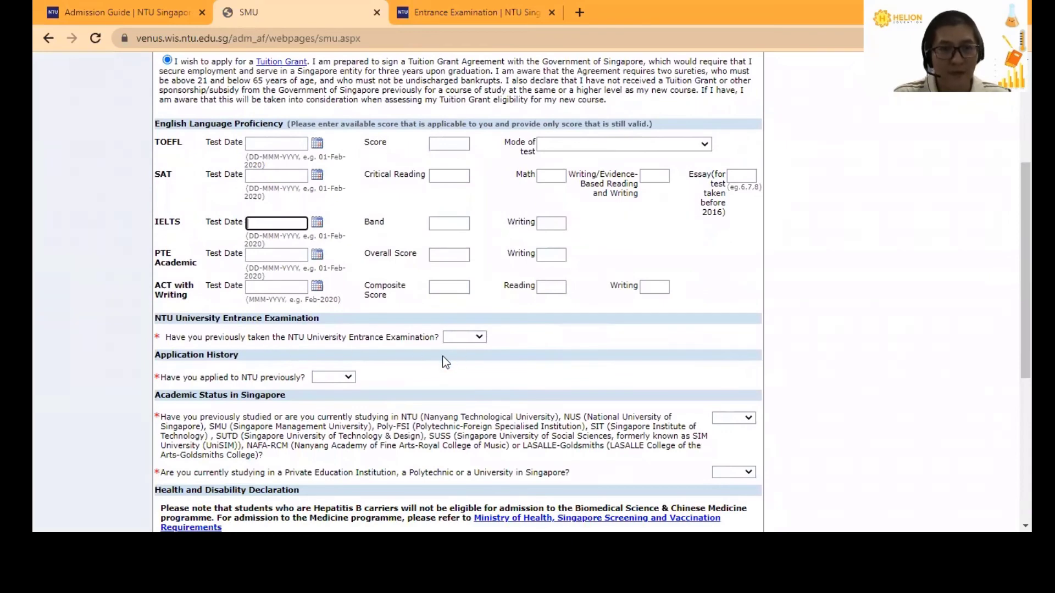
pyautogui.click(479, 339)
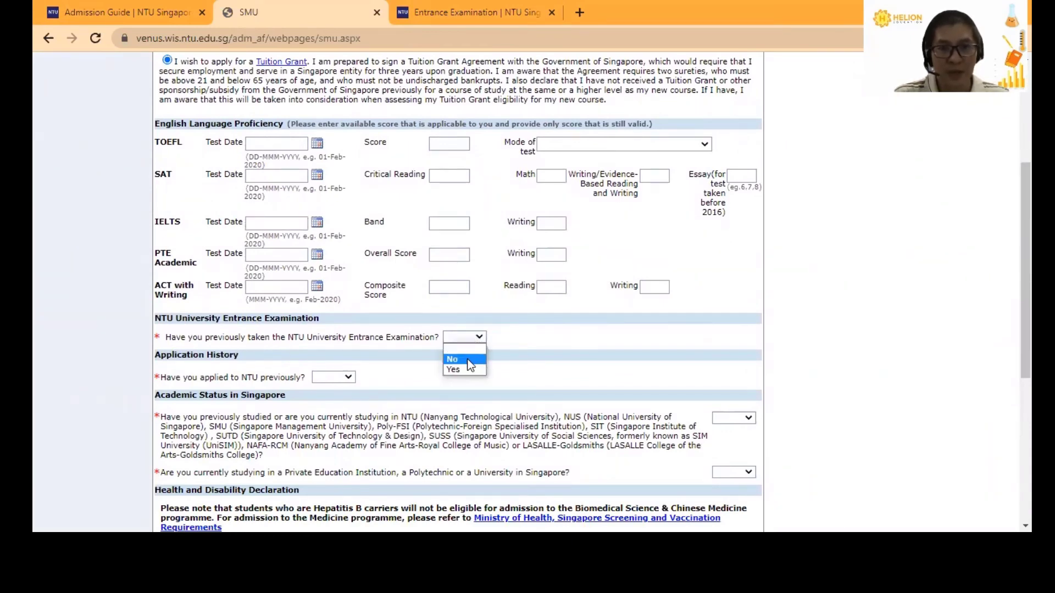
pyautogui.click(470, 361)
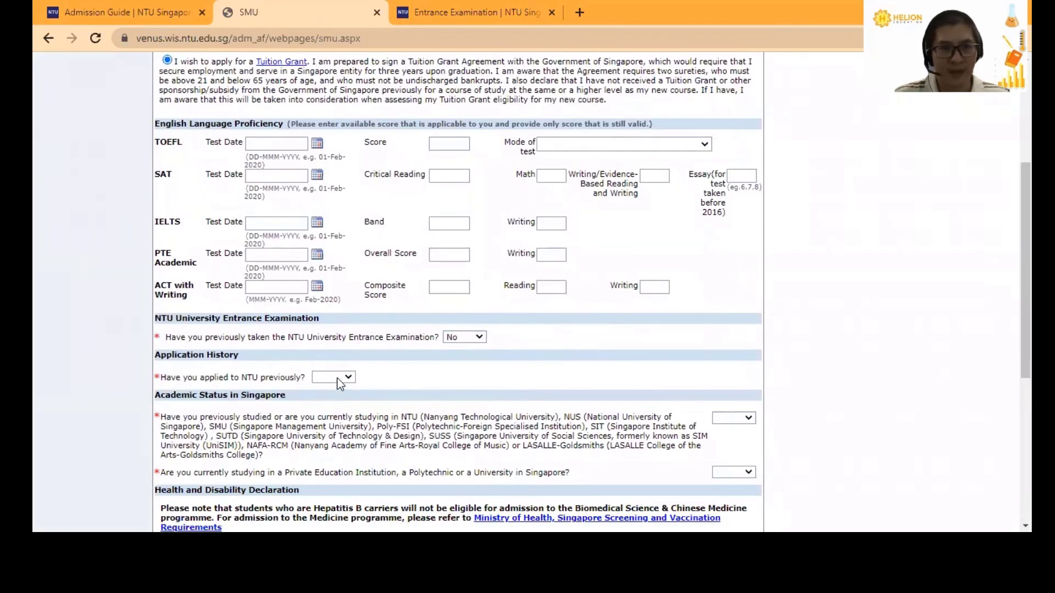
pyautogui.click(344, 375)
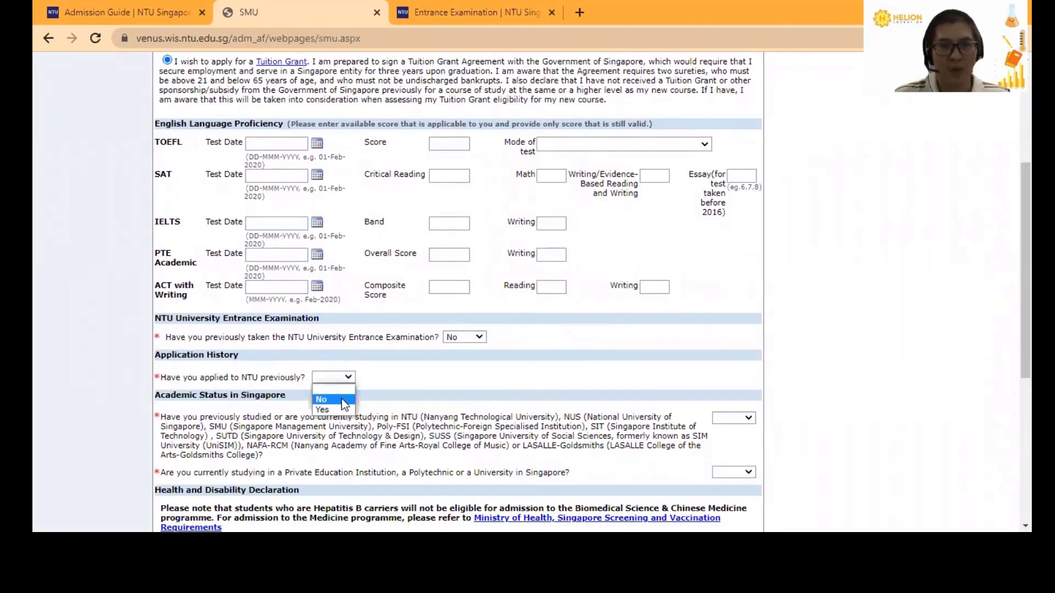
pyautogui.click(345, 404)
pyautogui.scroll(-1, 595, 360)
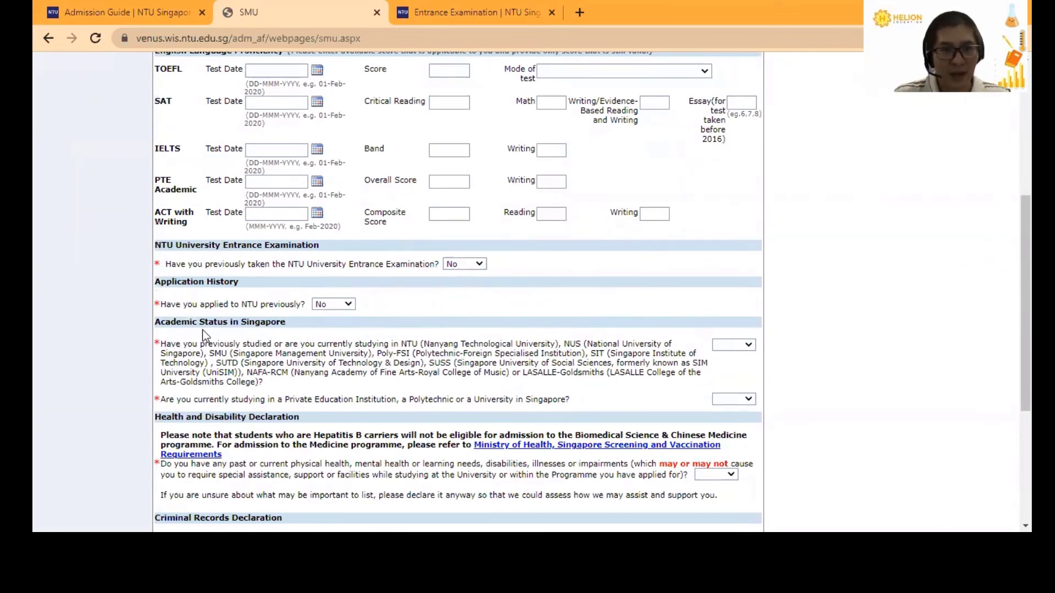
pyautogui.click(739, 348)
pyautogui.click(733, 368)
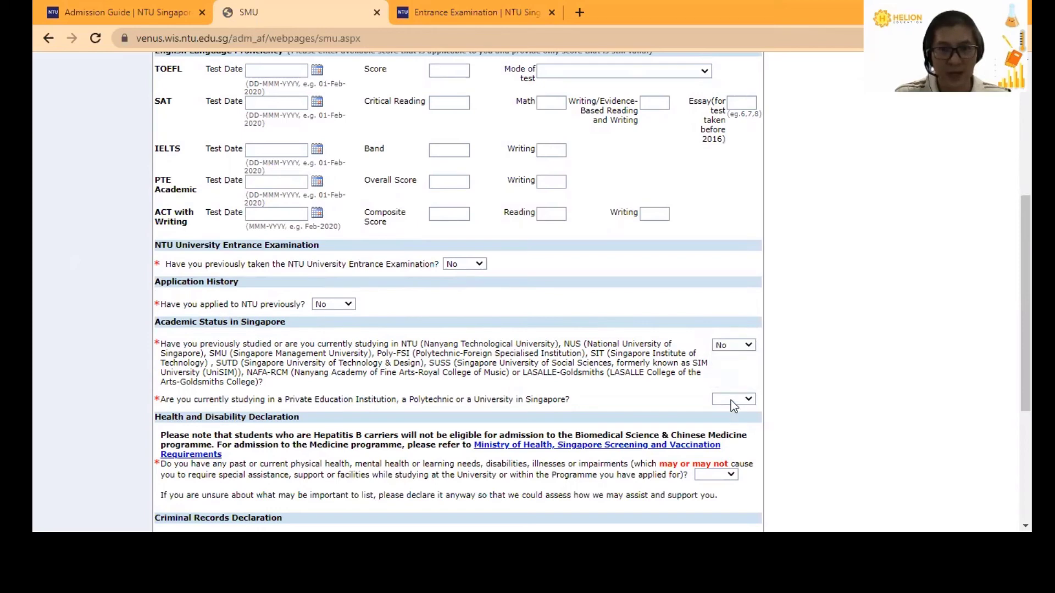
pyautogui.click(731, 401)
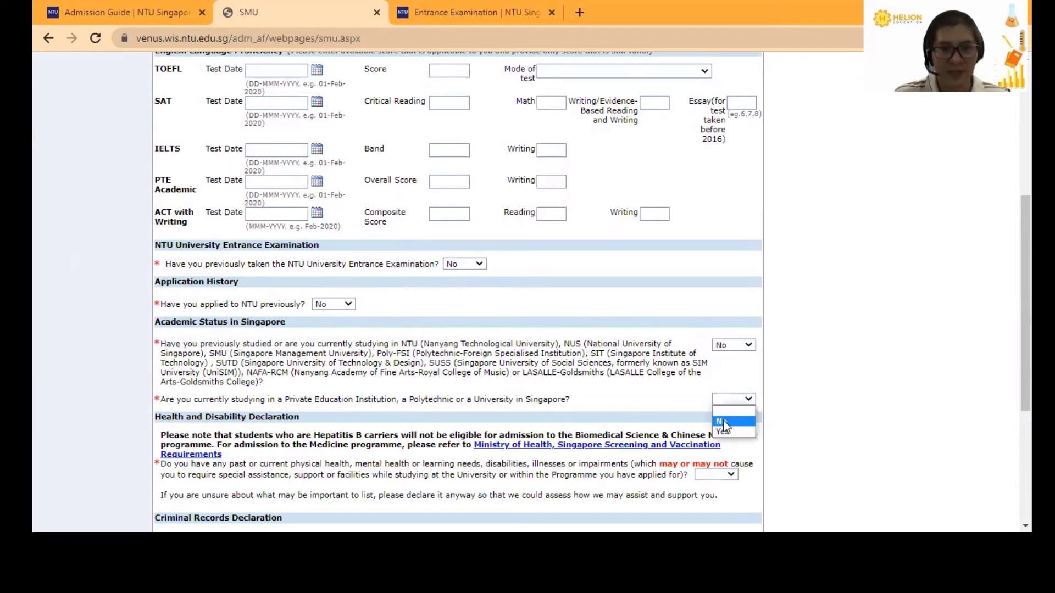
pyautogui.click(724, 422)
# - Answer No to the health declaration, tick Agent/Education Centre and Advertisement-newspaper, and continue to Declaration
pyautogui.scroll(-3, 724, 422)
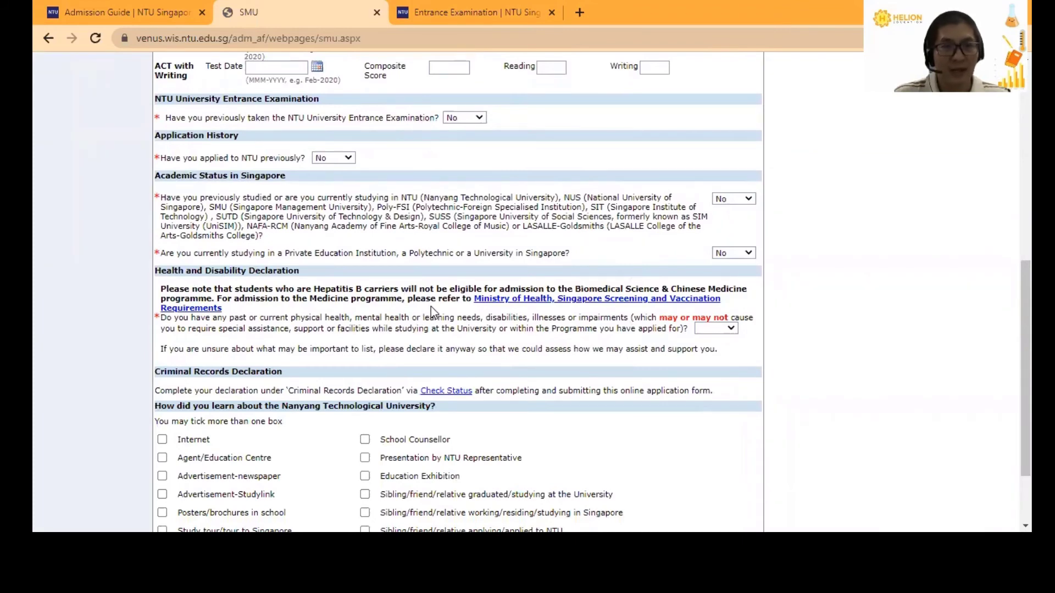
pyautogui.click(731, 329)
pyautogui.click(704, 361)
pyautogui.scroll(-2, 400, 258)
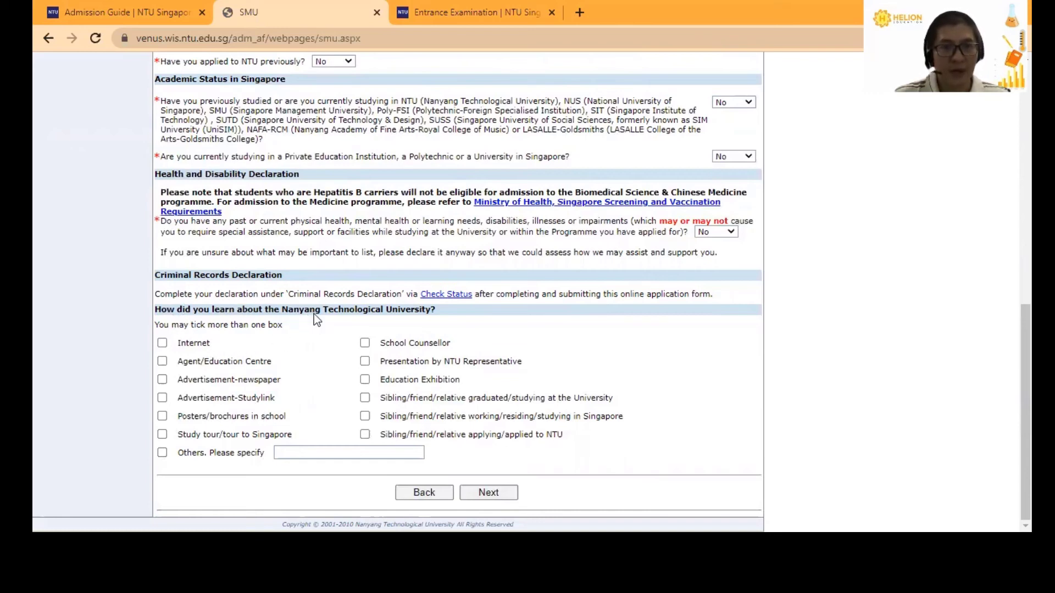
pyautogui.click(162, 362)
pyautogui.click(162, 379)
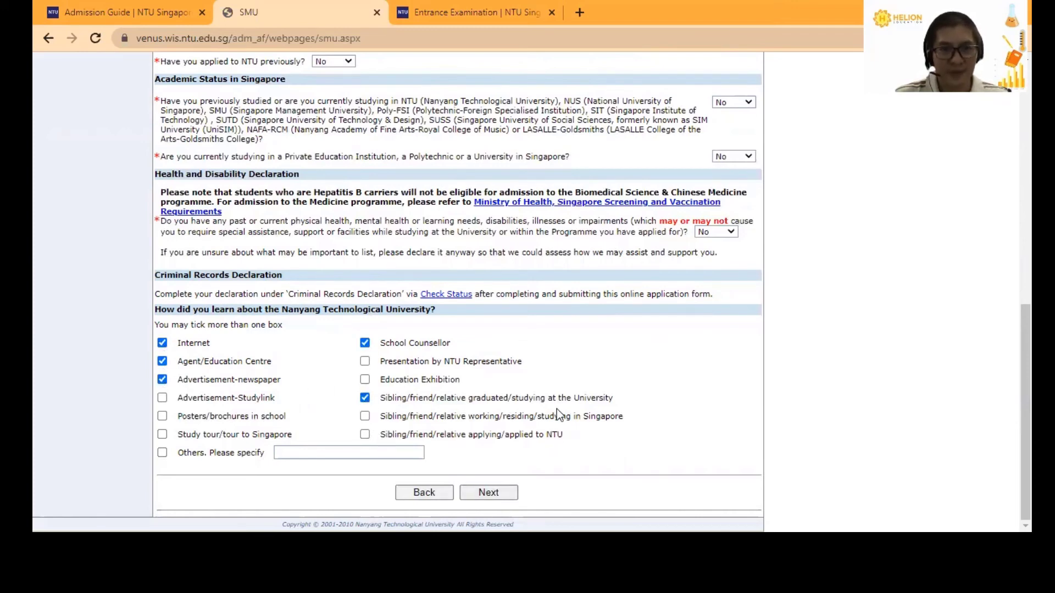
pyautogui.click(486, 493)
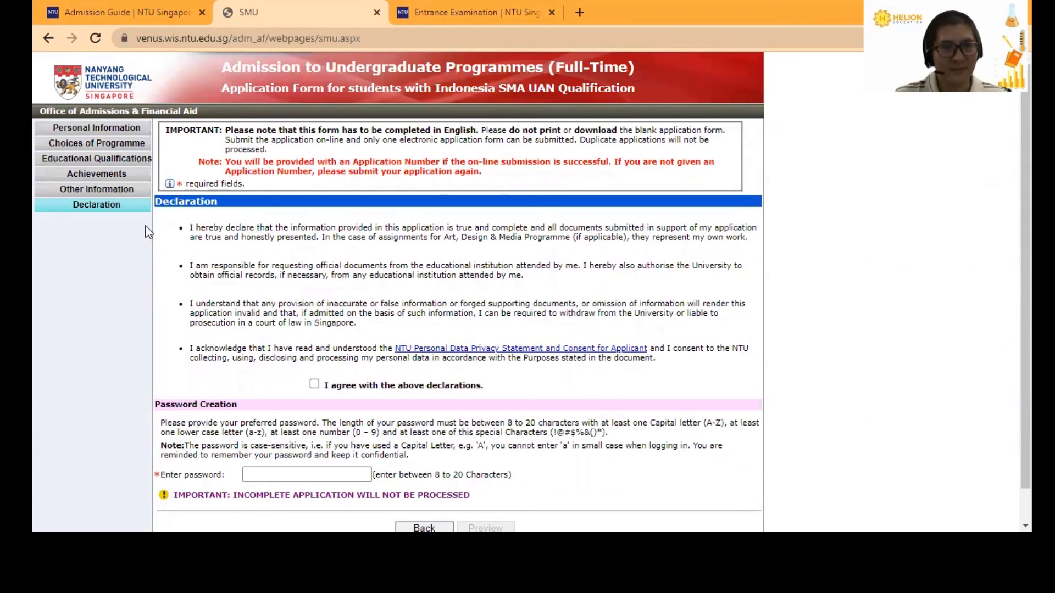
# - Agree to the declarations, review the password rules, and enter a password meeting them
pyautogui.click(314, 384)
pyautogui.scroll(-1, 361, 245)
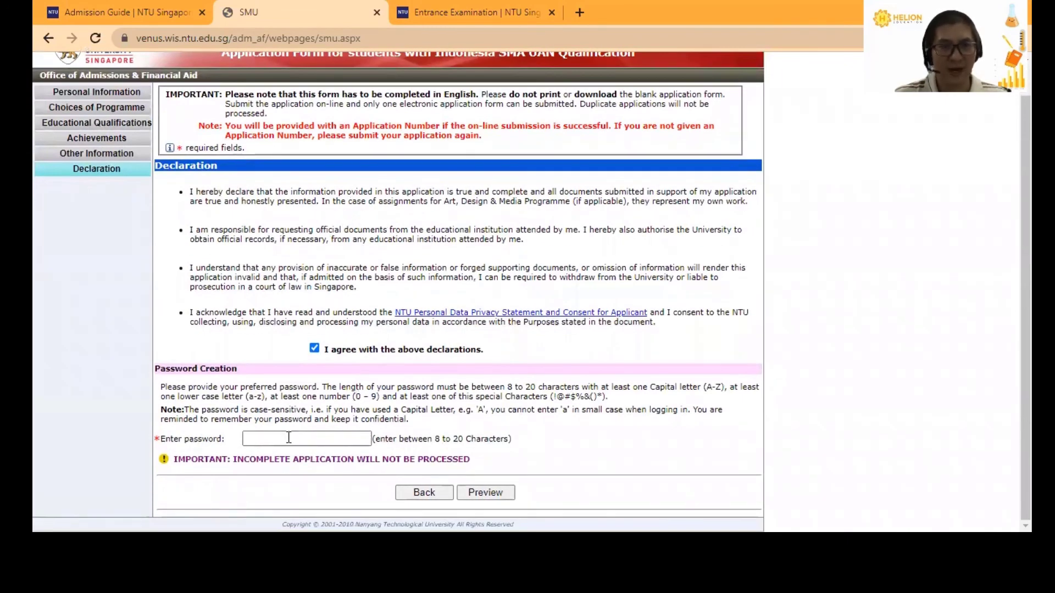
pyautogui.click(341, 438)
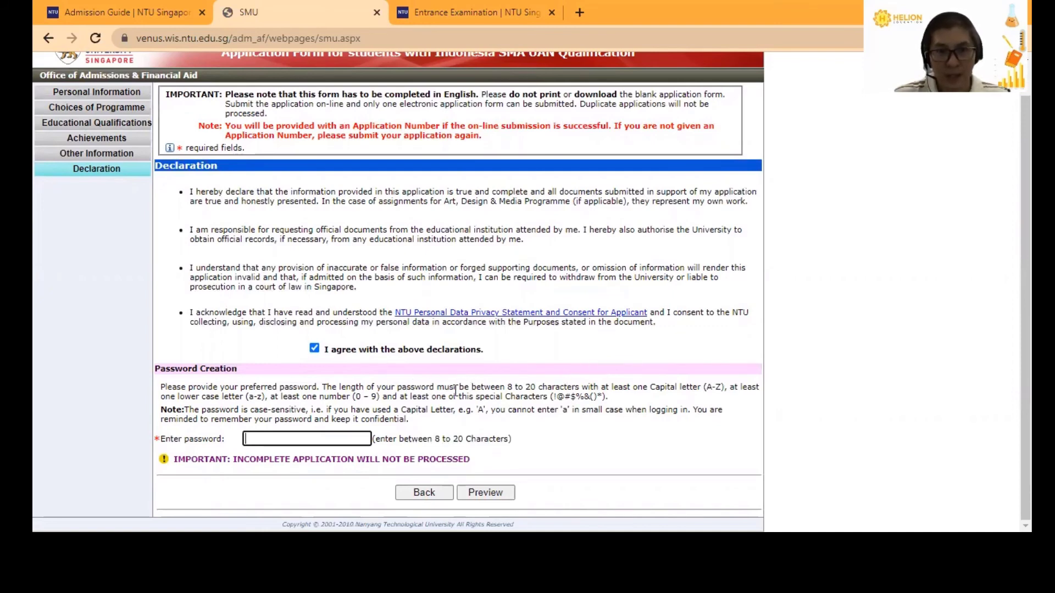
pyautogui.click(512, 385)
pyautogui.moveTo(512, 385); pyautogui.dragTo(543, 398)
pyautogui.click(425, 396)
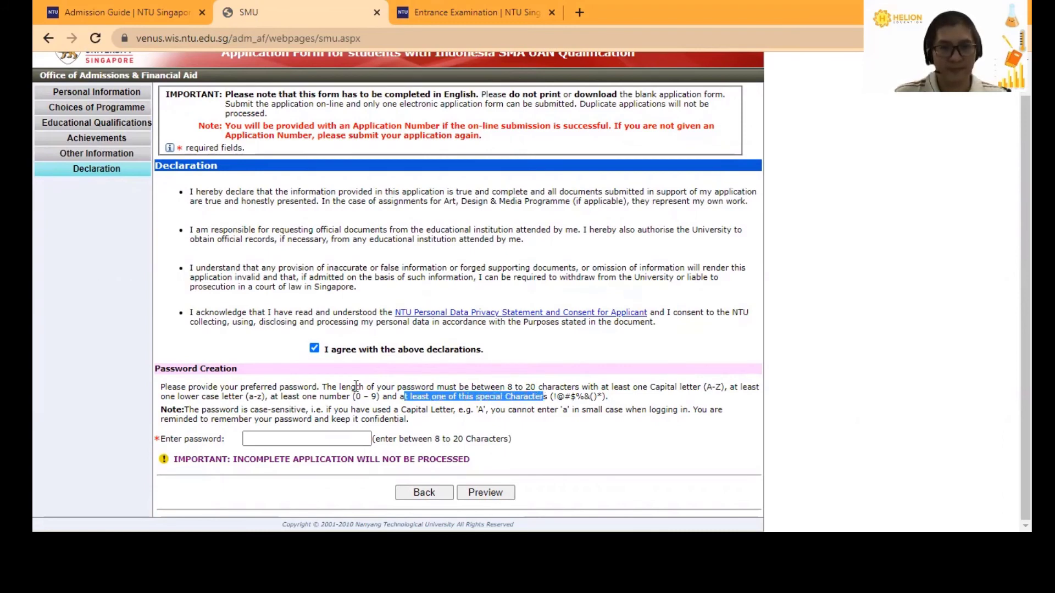
pyautogui.click(290, 442)
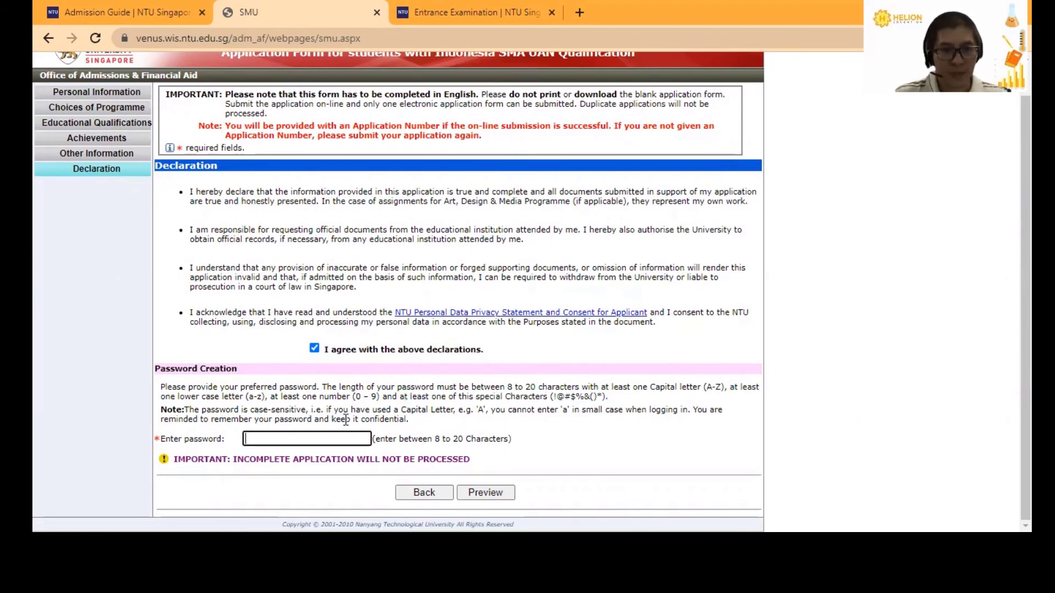
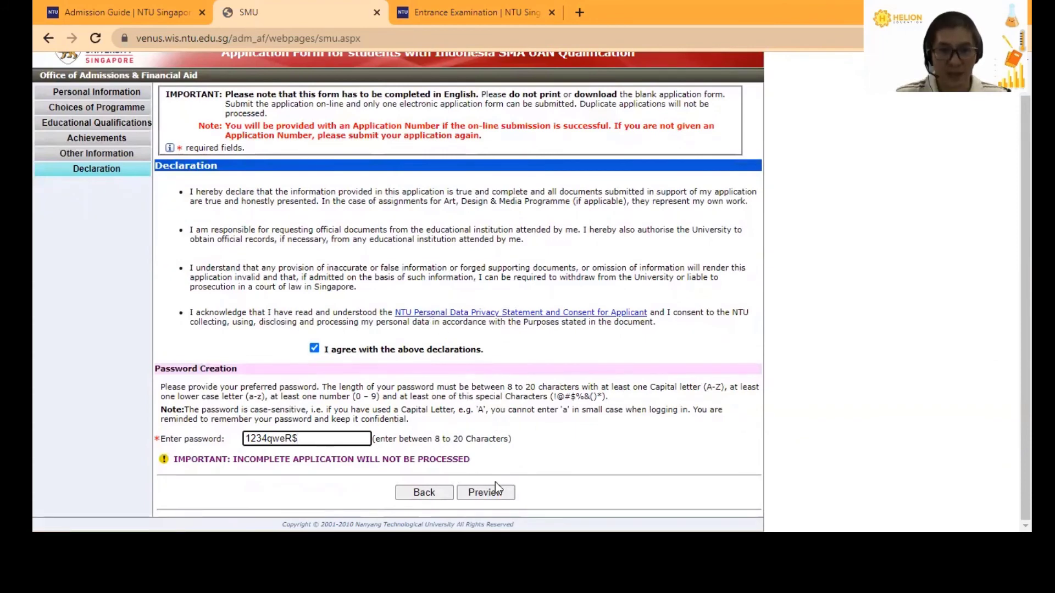
# - Preview the application, dismiss the alert, and review it down to the Submit and Print buttons
pyautogui.click(492, 499)
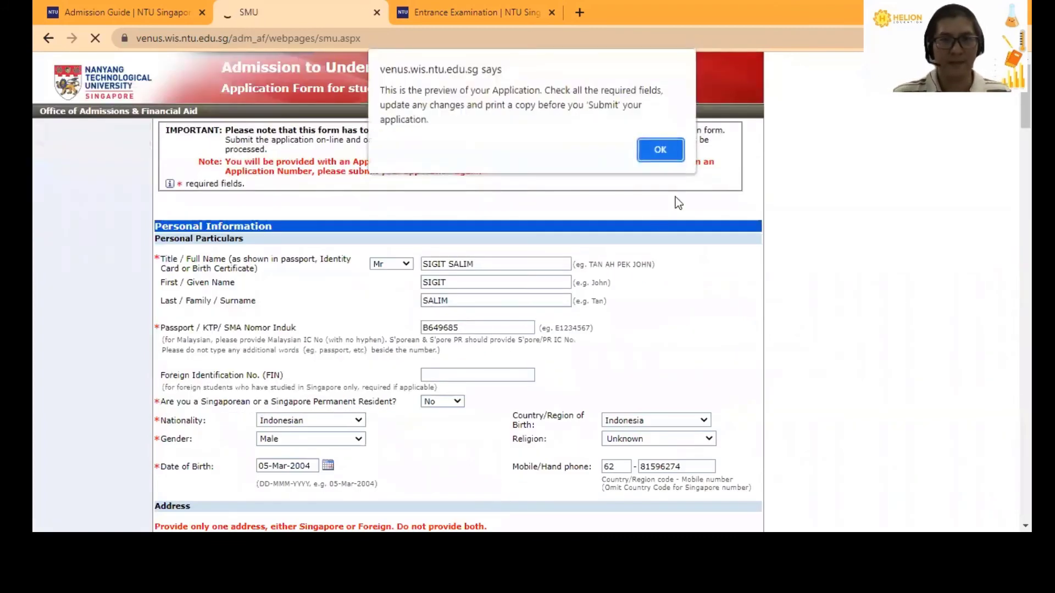
pyautogui.click(659, 149)
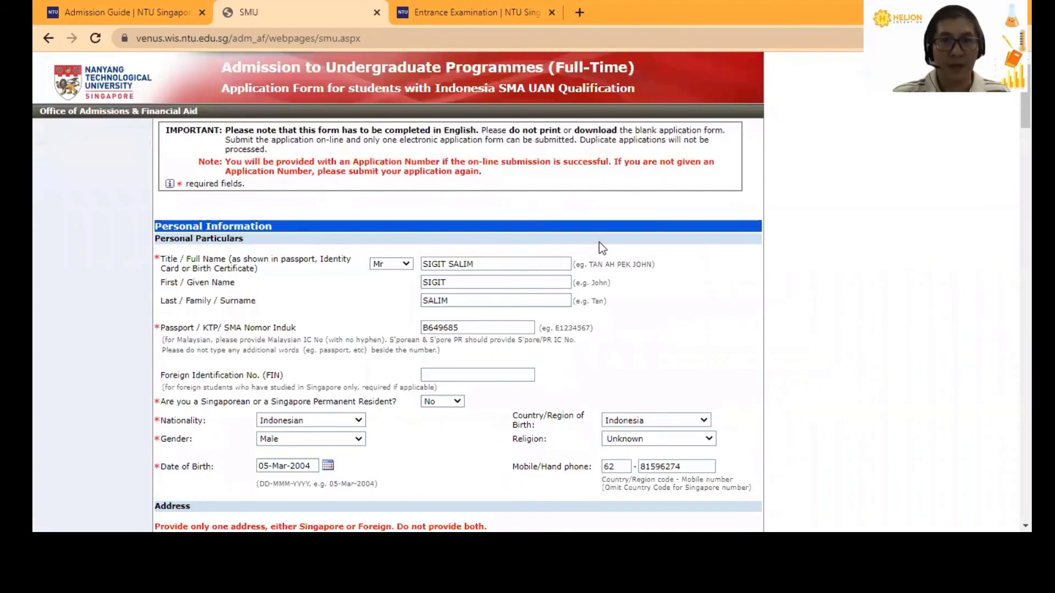
pyautogui.scroll(-1, 602, 248)
pyautogui.scroll(-1, 627, 207)
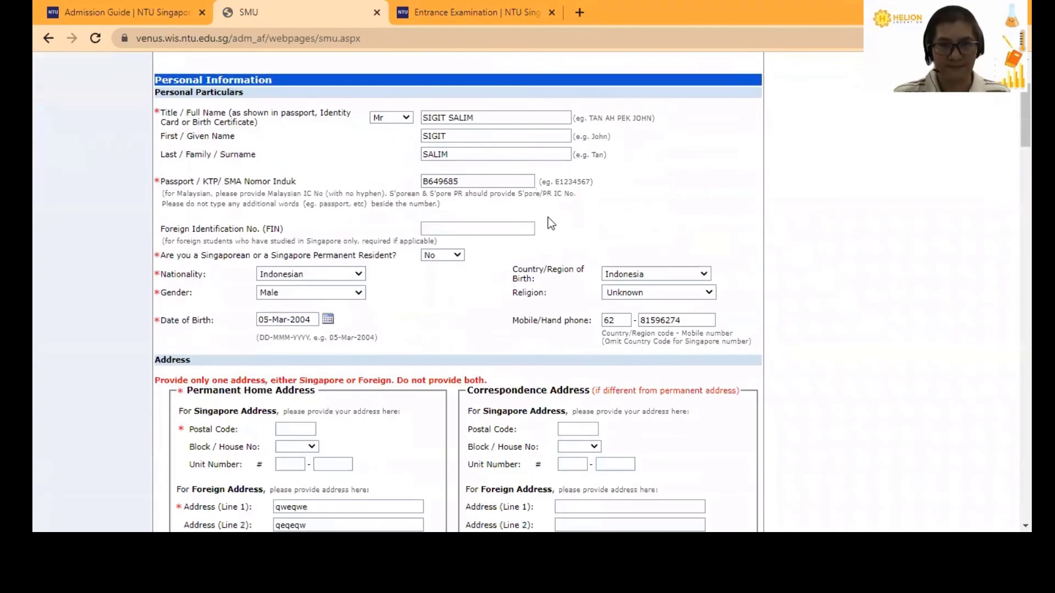
pyautogui.scroll(-3, 431, 285)
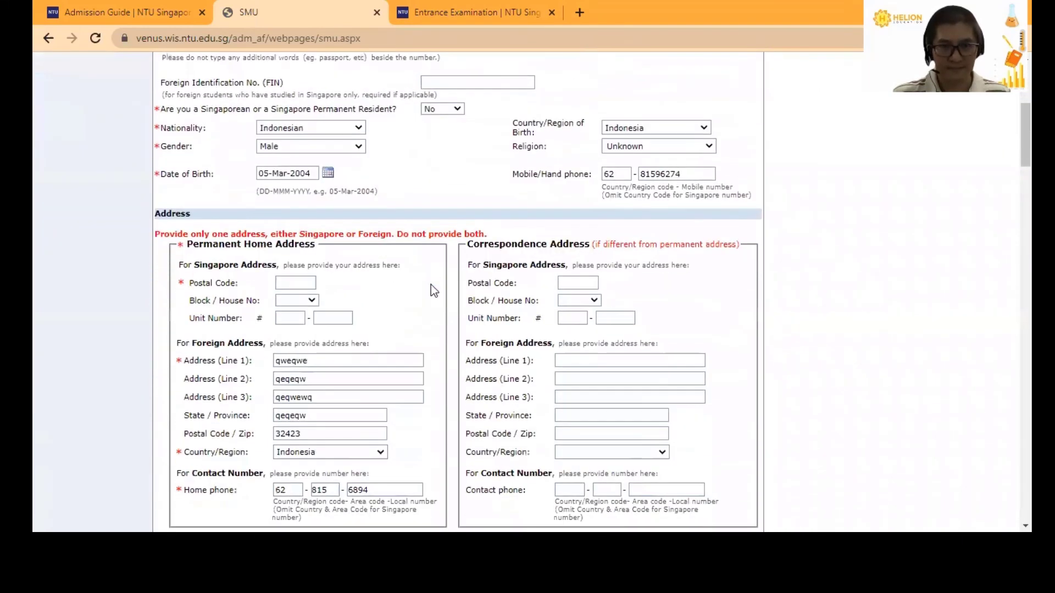
pyautogui.scroll(-7, 431, 285)
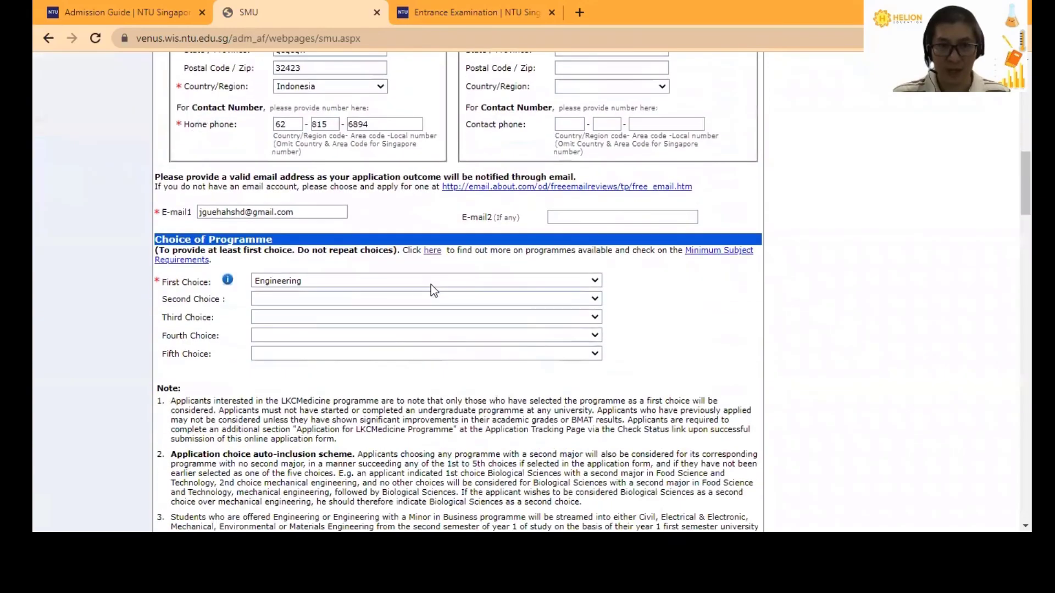
pyautogui.scroll(-15, 430, 284)
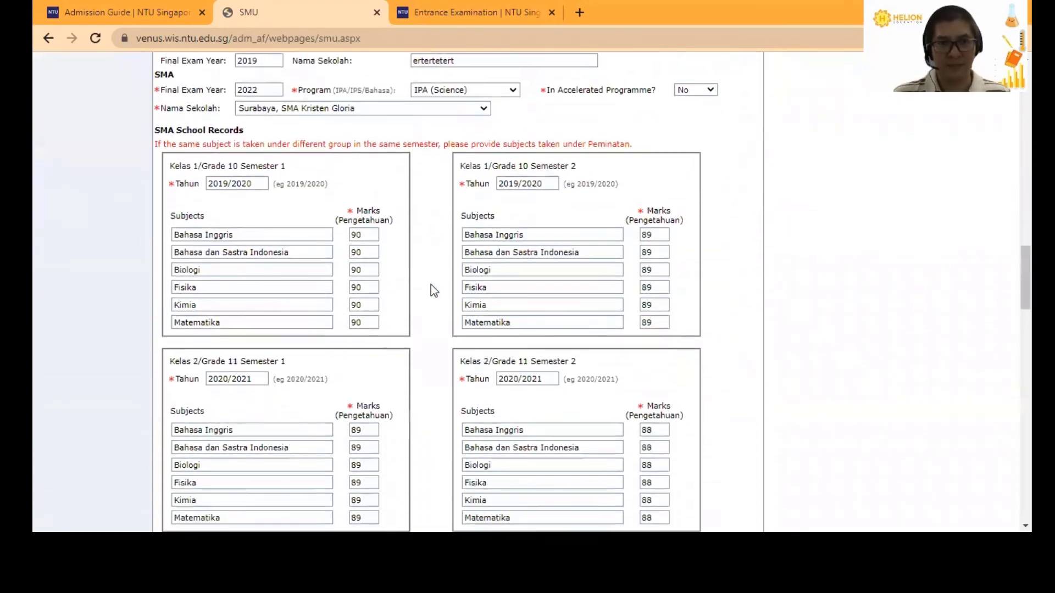
pyautogui.scroll(-12, 431, 285)
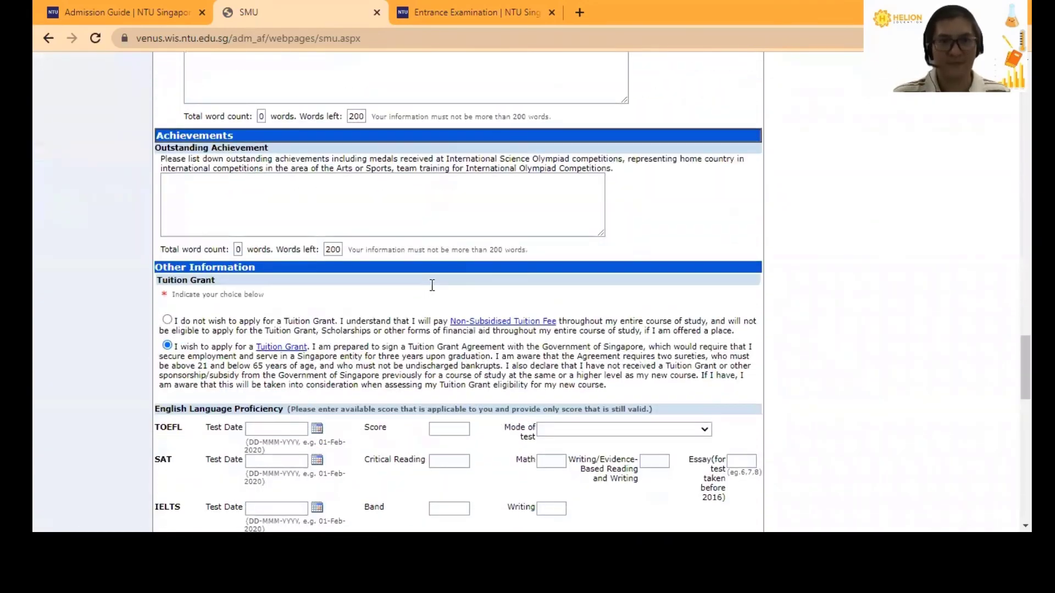
pyautogui.scroll(-15, 432, 285)
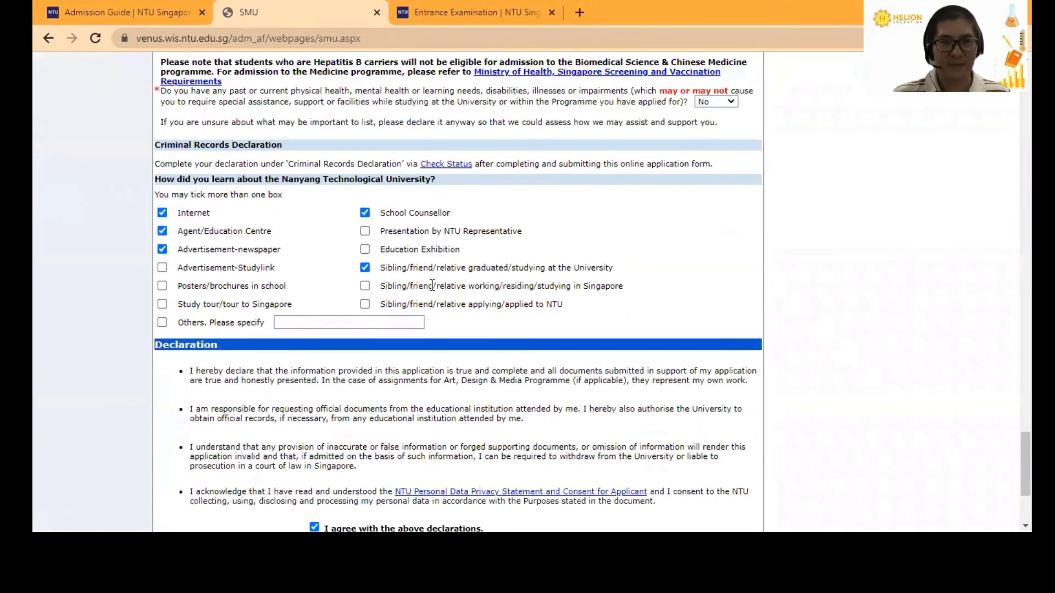
pyautogui.scroll(-4, 432, 284)
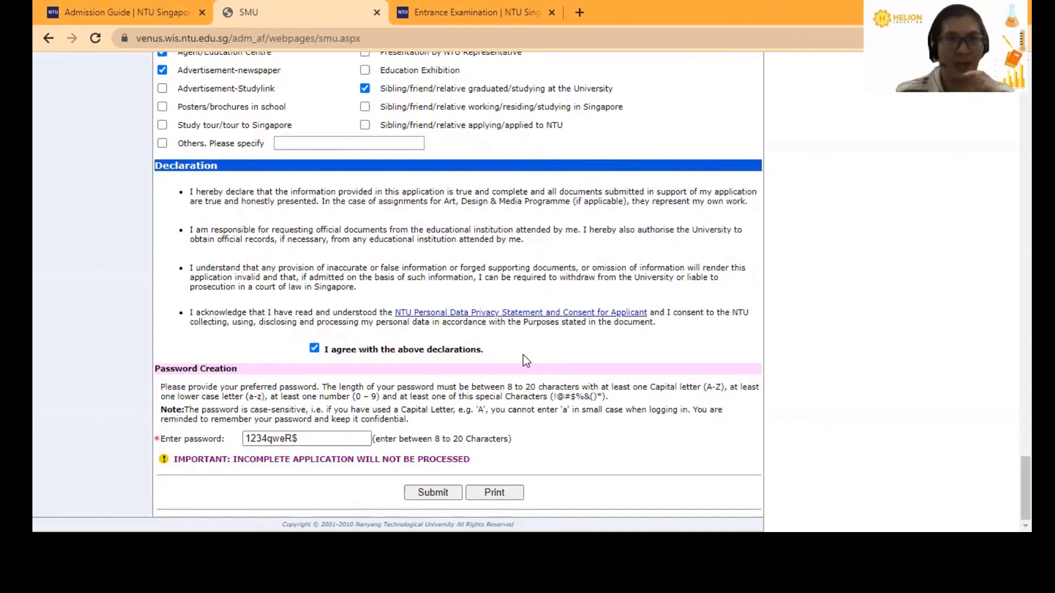
# - From the Admission Guide, go to International Qualifications and open the Indonesian SMA UAN Checklist link
pyautogui.click(100, 11)
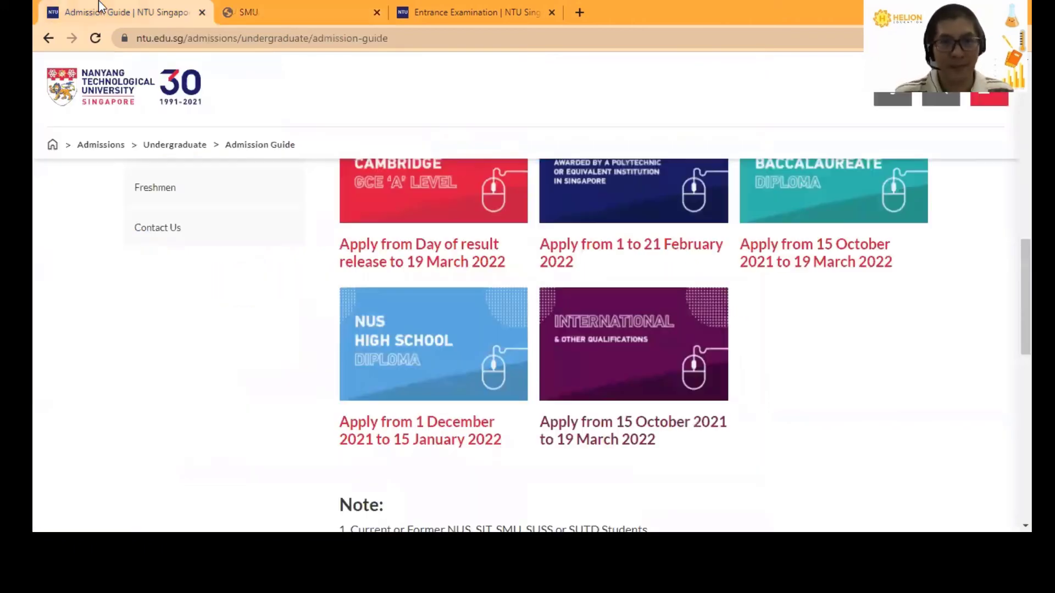
pyautogui.click(597, 446)
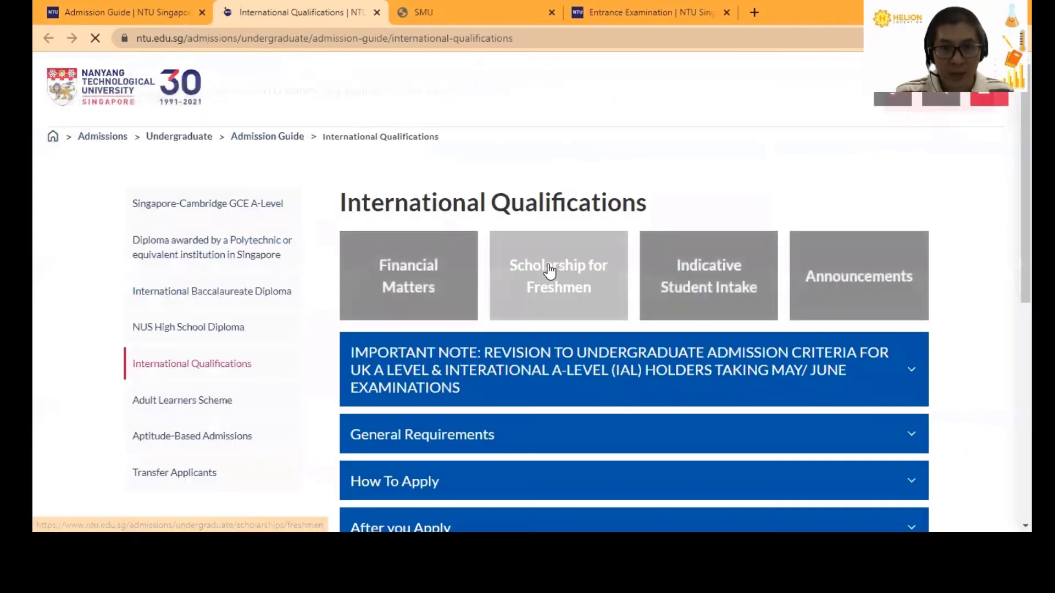
pyautogui.click(655, 325)
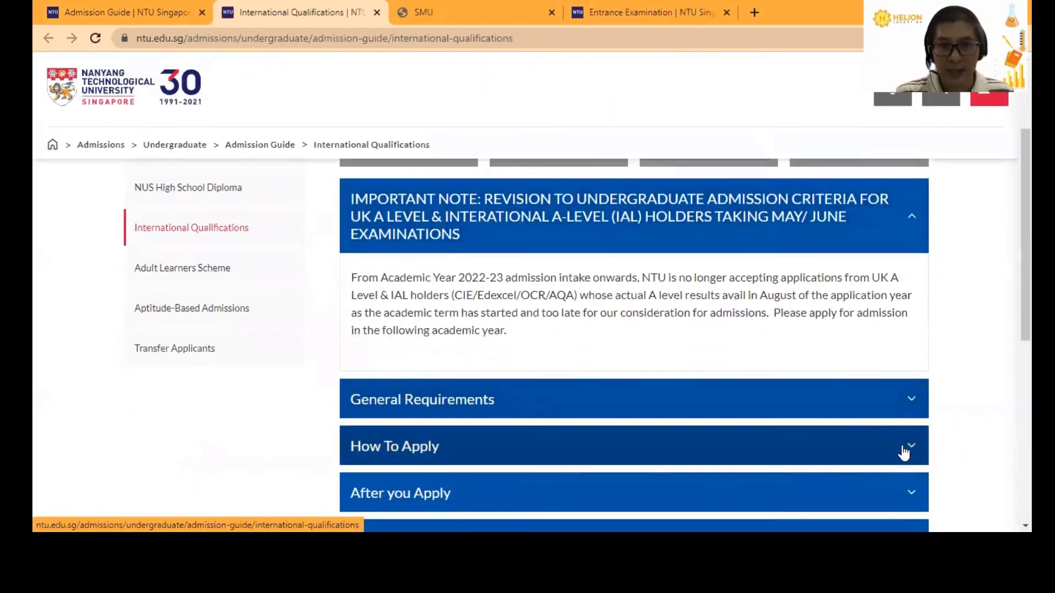
pyautogui.click(904, 453)
pyautogui.scroll(-12, 890, 407)
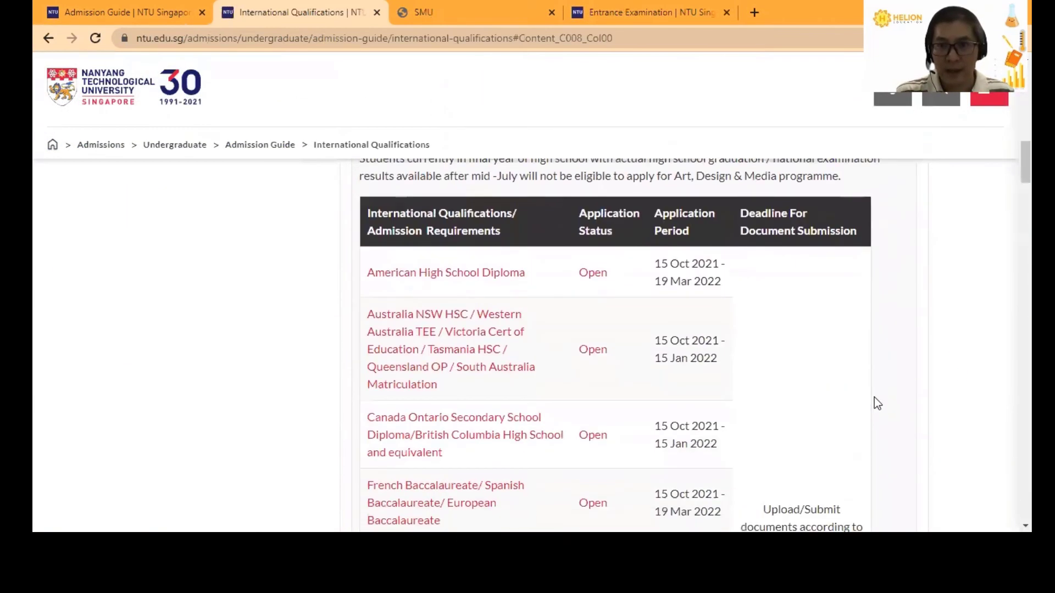
pyautogui.scroll(-5, 875, 397)
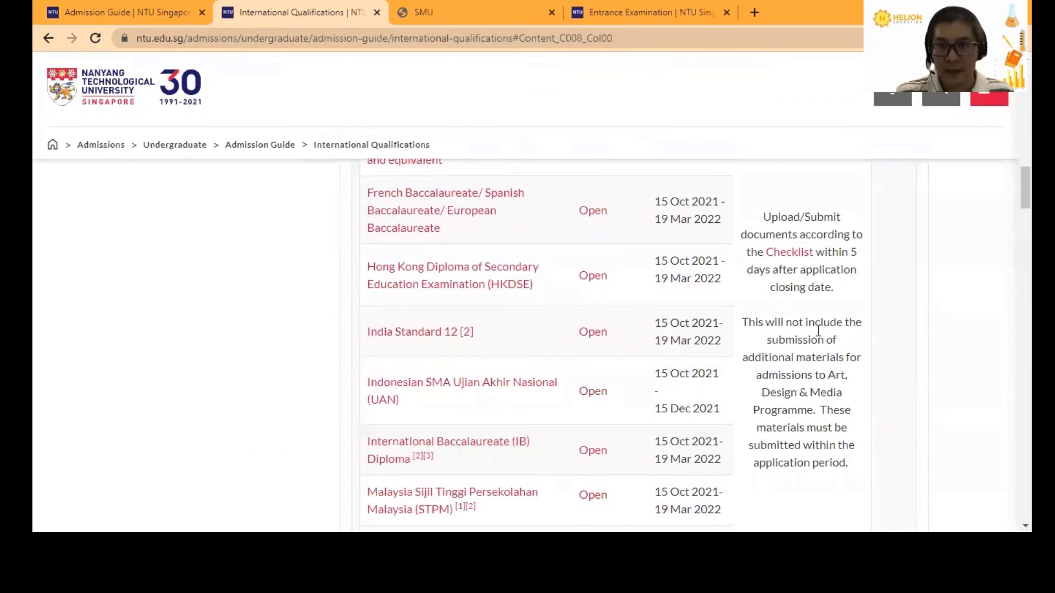
pyautogui.click(765, 258)
pyautogui.scroll(-3, 659, 330)
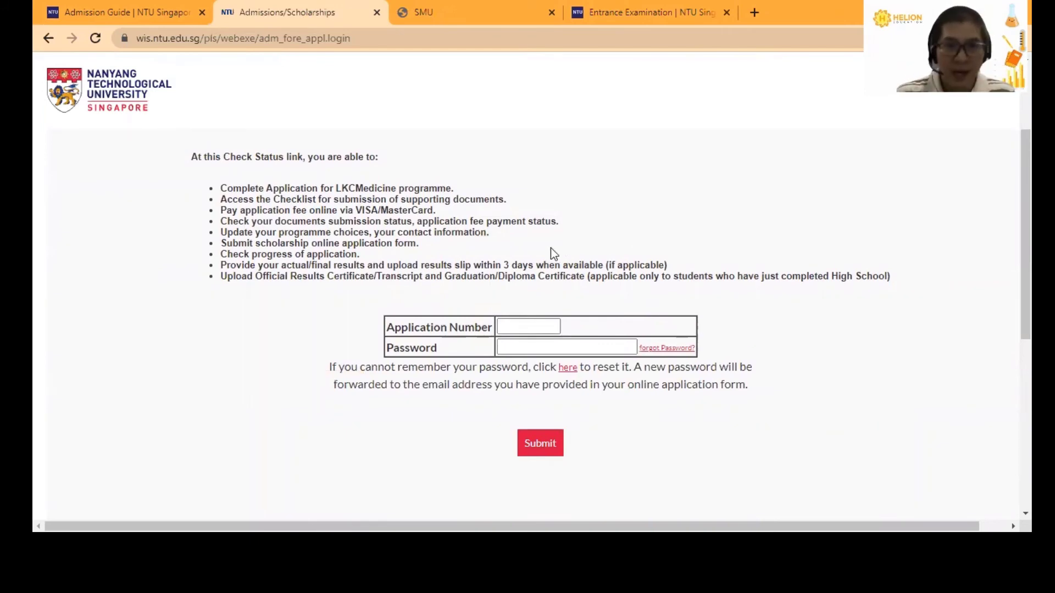
# - Select the Application Number field, then return to the SMU application form tab
pyautogui.click(517, 327)
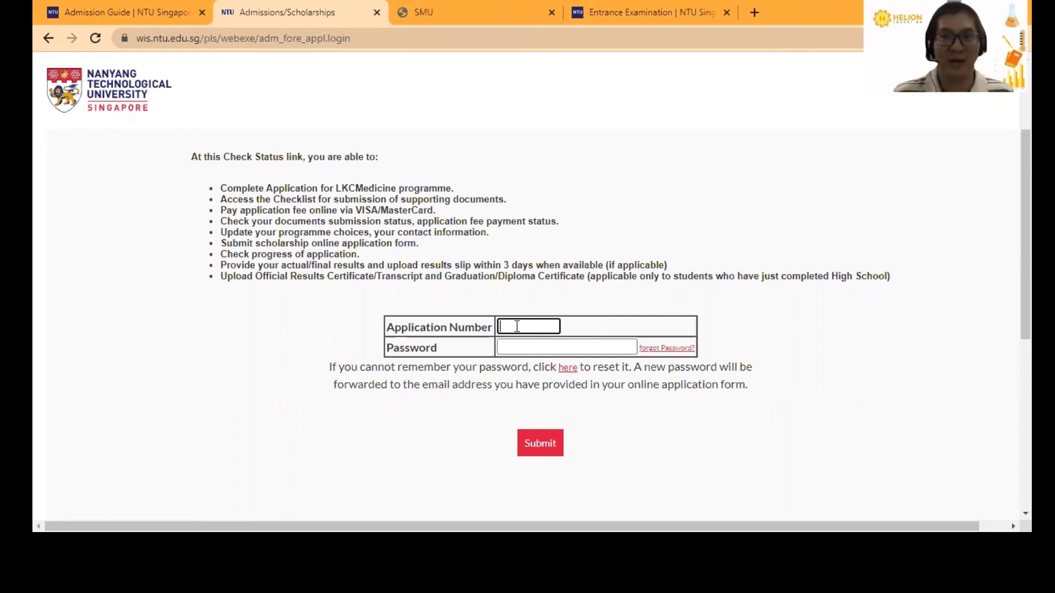
pyautogui.click(515, 10)
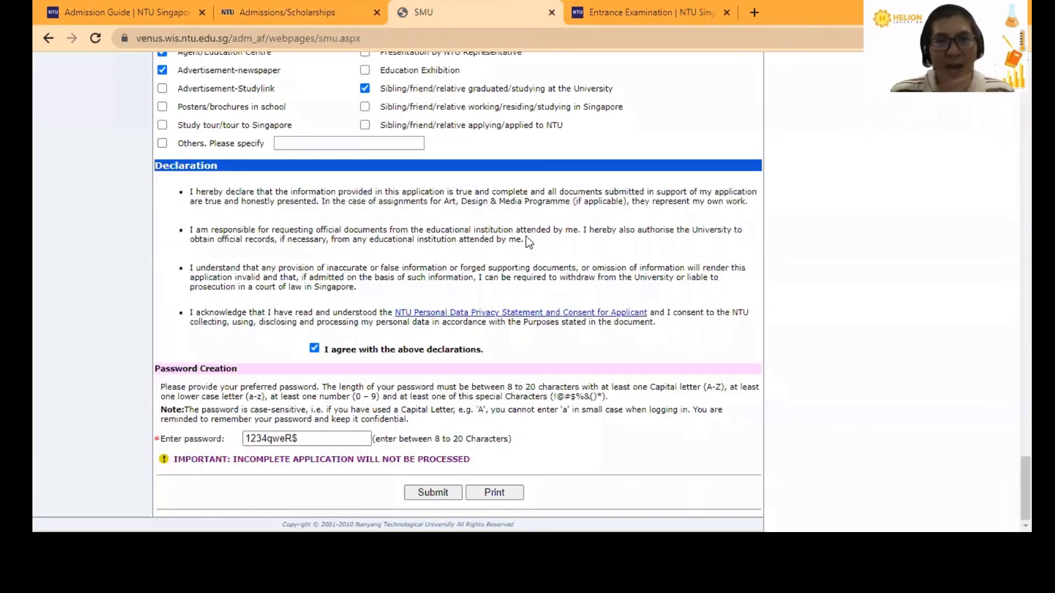
# - Switch to the NTU Entrance Examination page
pyautogui.click(635, 7)
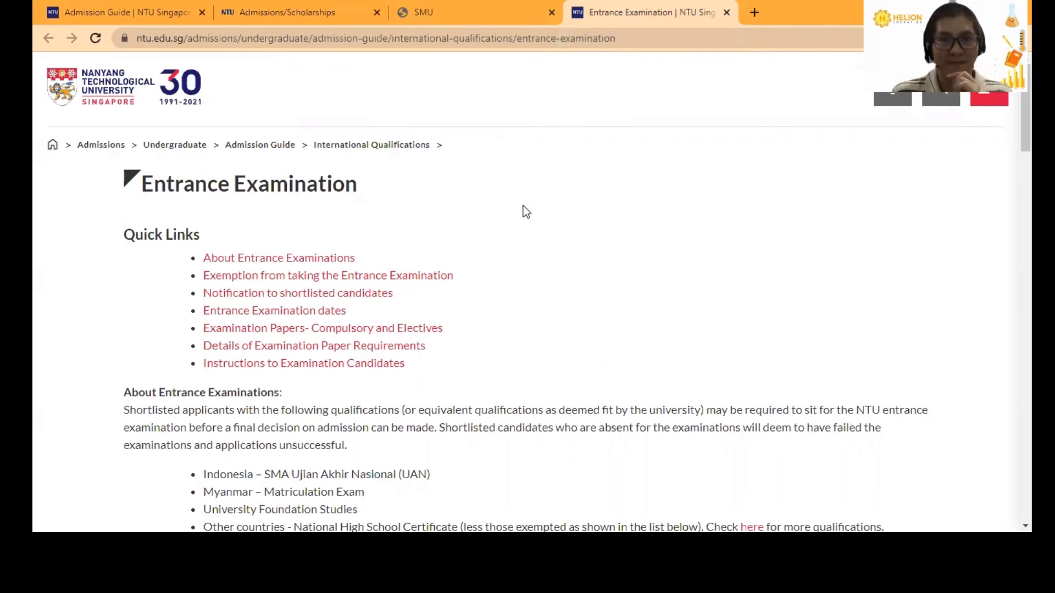
# - Scroll to the exam schedule and highlight the 12–13 March 2022 exam dates
pyautogui.scroll(-2, 519, 209)
pyautogui.scroll(-2, 516, 213)
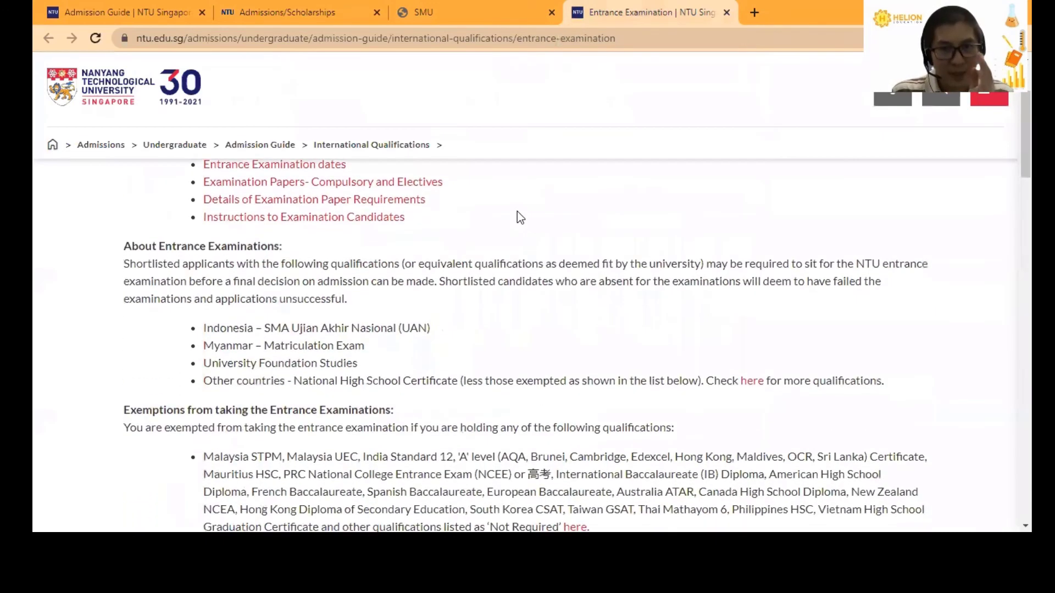
pyautogui.scroll(-2, 517, 212)
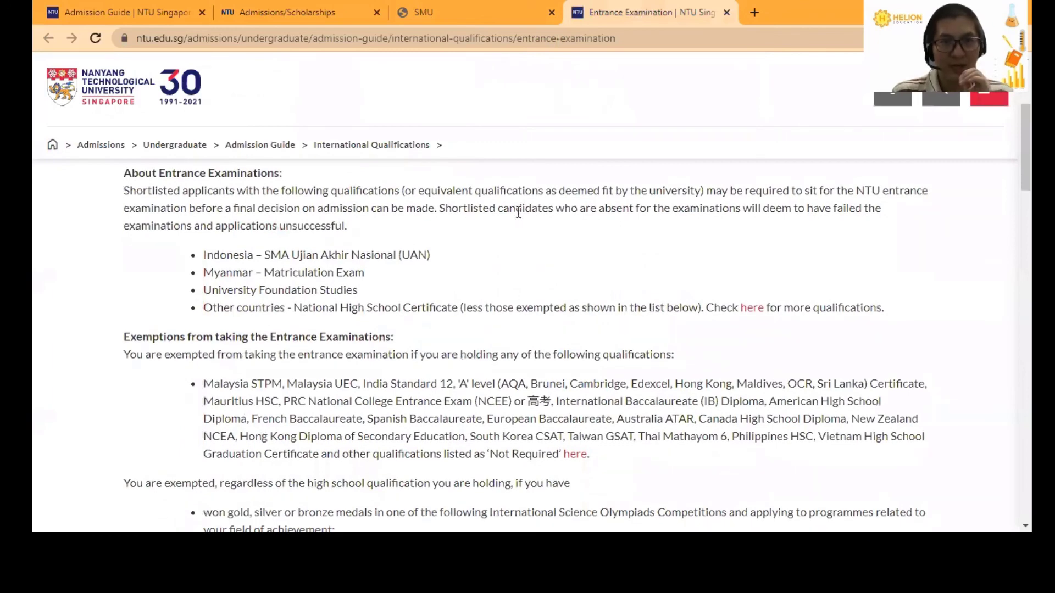
pyautogui.scroll(-4, 517, 212)
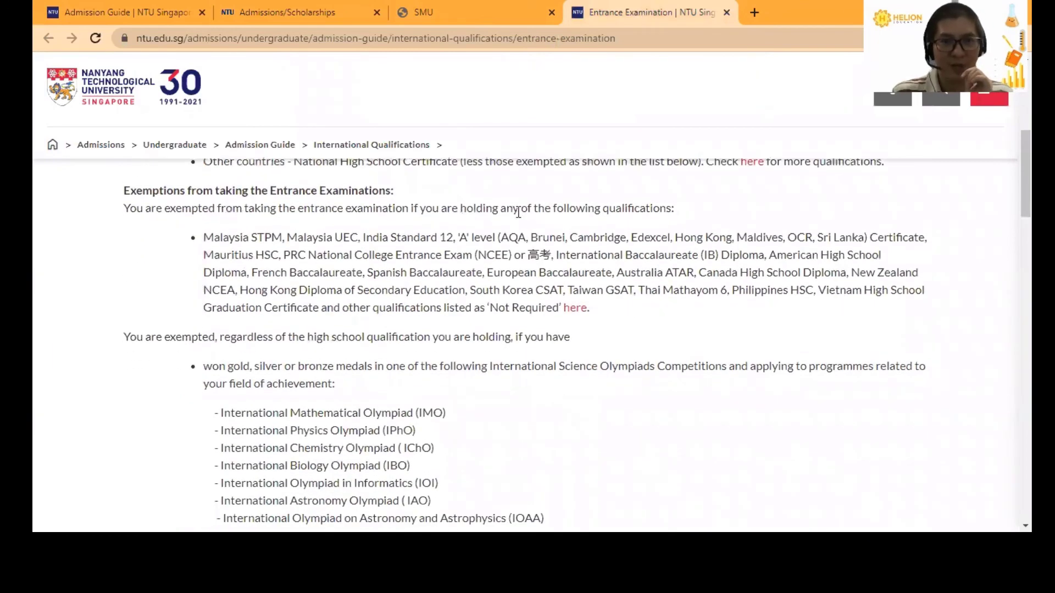
pyautogui.scroll(-2, 518, 212)
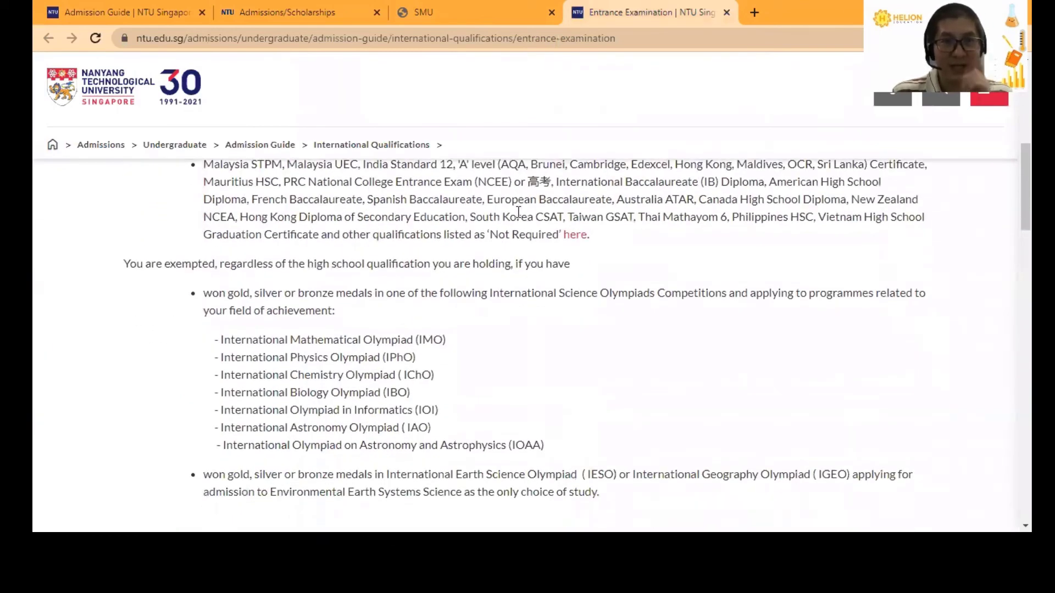
pyautogui.scroll(-5, 518, 212)
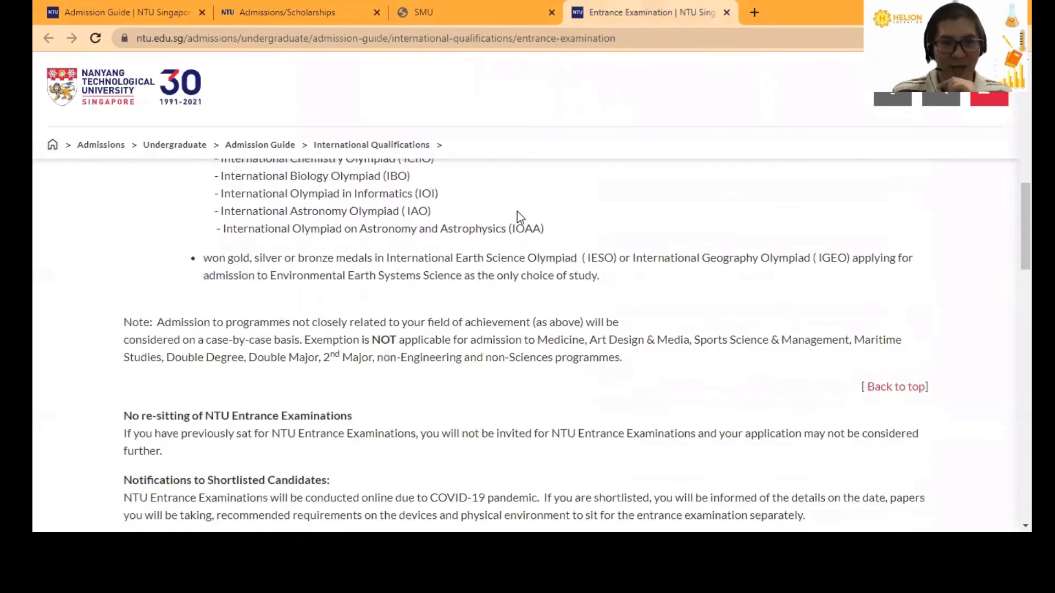
pyautogui.scroll(-3, 519, 212)
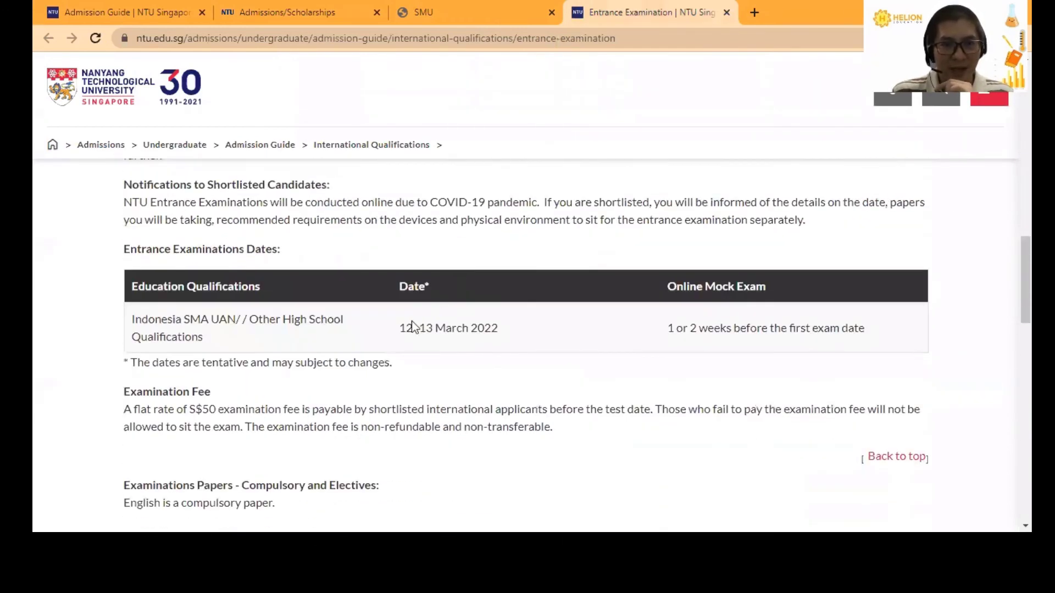
pyautogui.moveTo(399, 328); pyautogui.dragTo(600, 352)
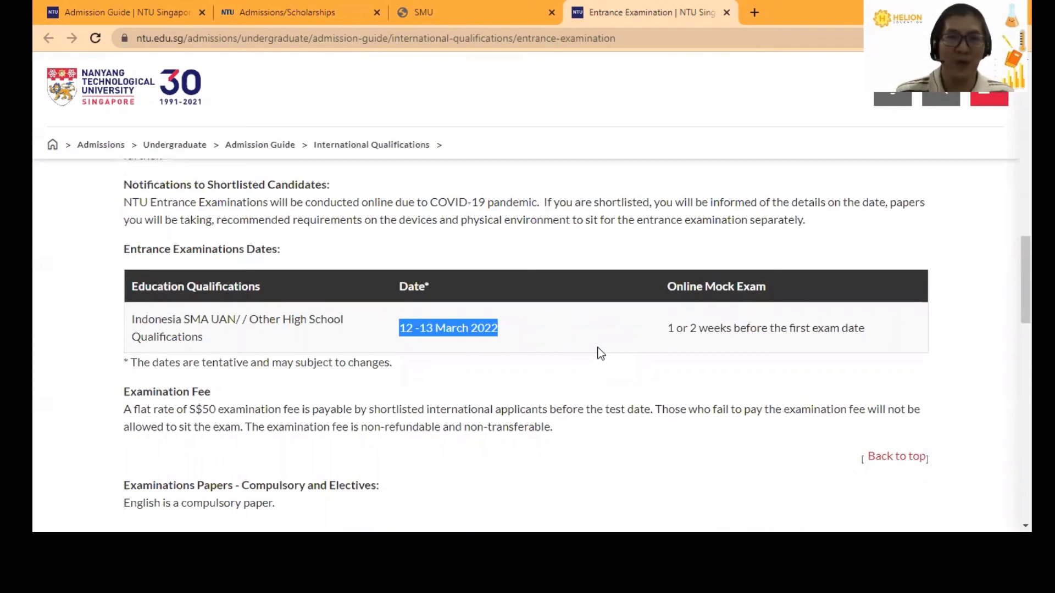
# - Highlight the S$50 examination fee and continue down to the elective papers and paper requirements
pyautogui.scroll(-3, 532, 352)
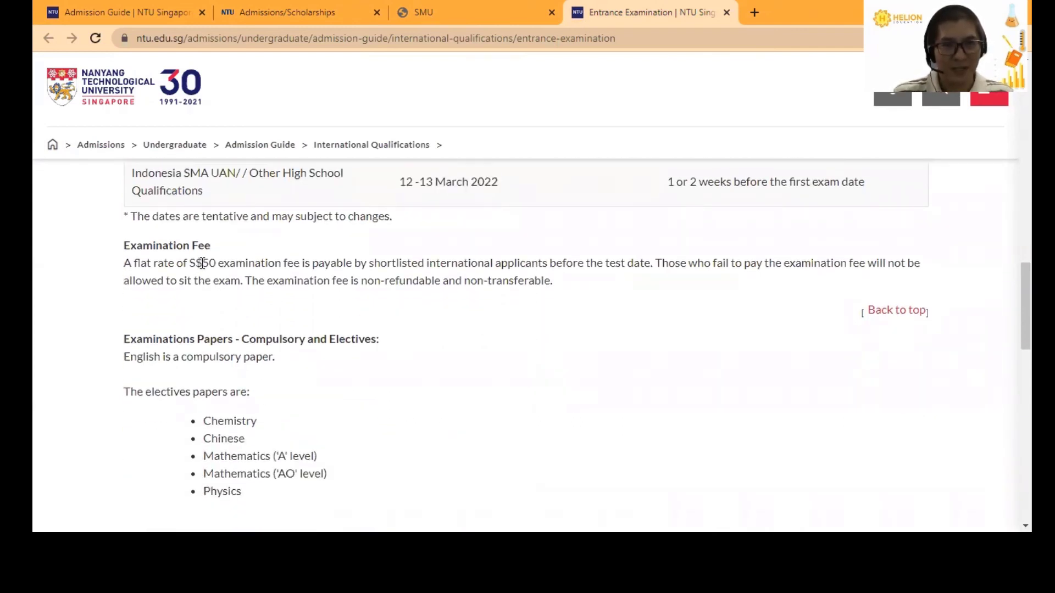
pyautogui.doubleClick(209, 263)
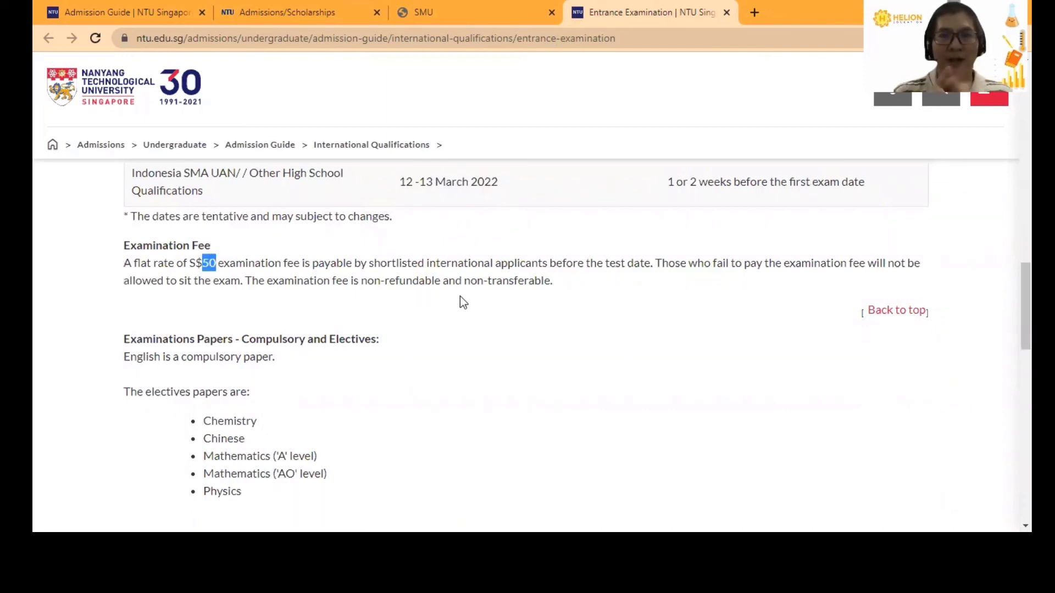
pyautogui.scroll(-3, 462, 299)
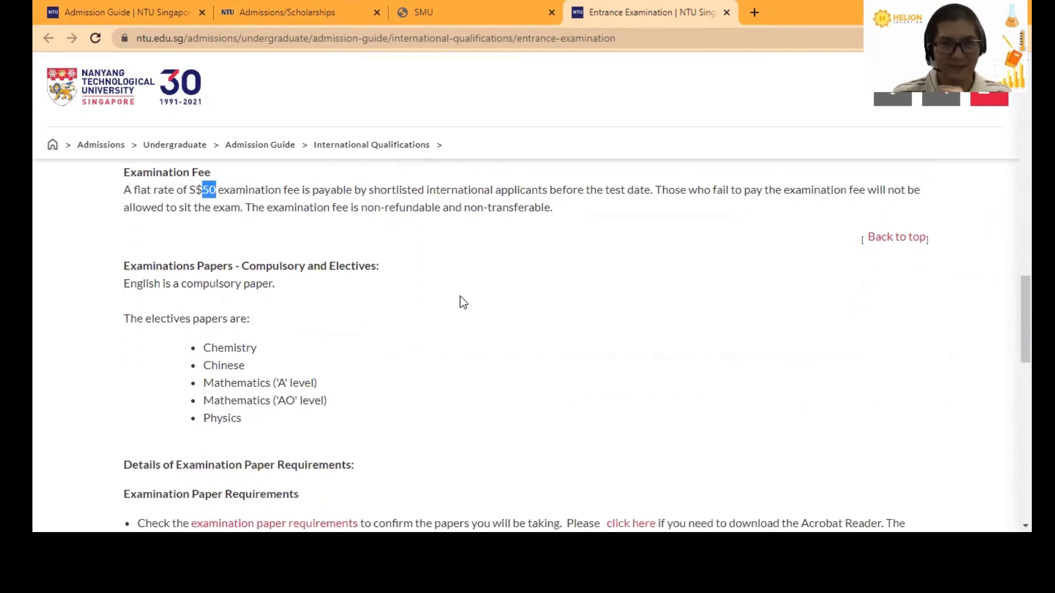
pyautogui.scroll(-3, 308, 332)
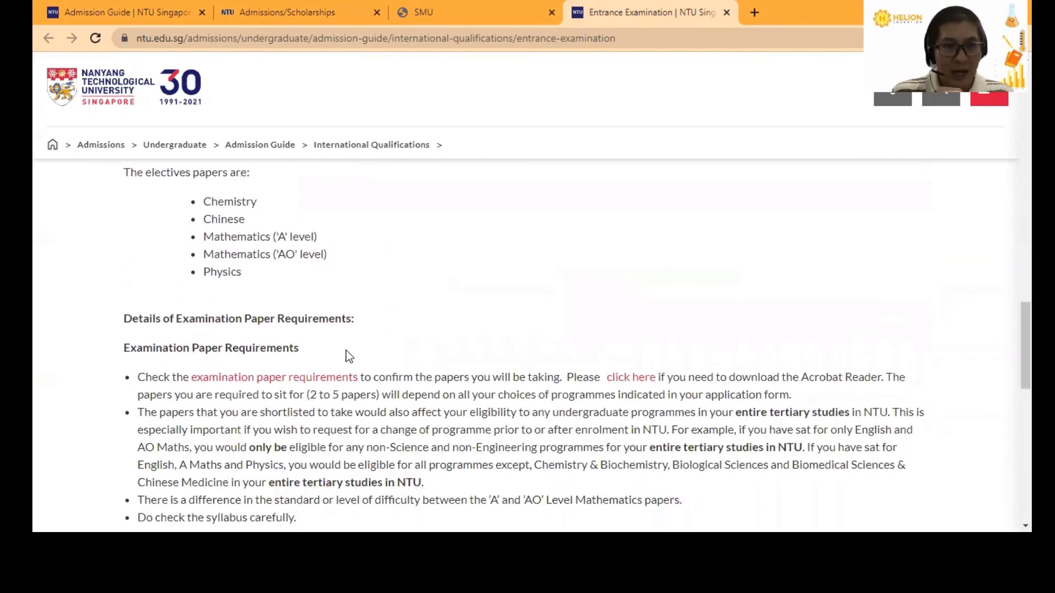
# - Open ExamPaperRequirements.pdf in a new tab and view the Engineering & IT requirements table
pyautogui.rightClick(267, 304)
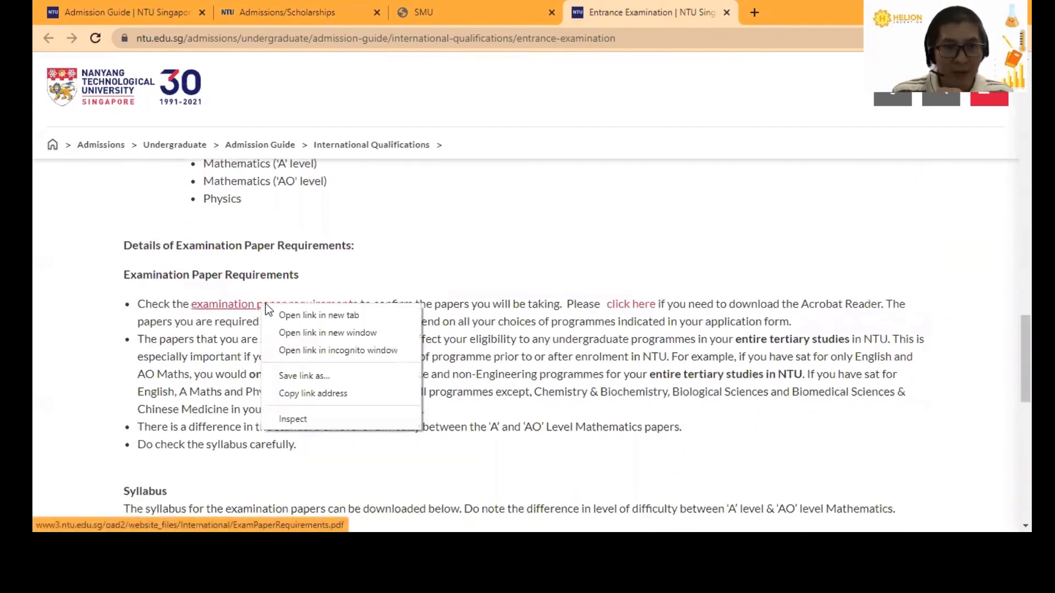
pyautogui.click(279, 313)
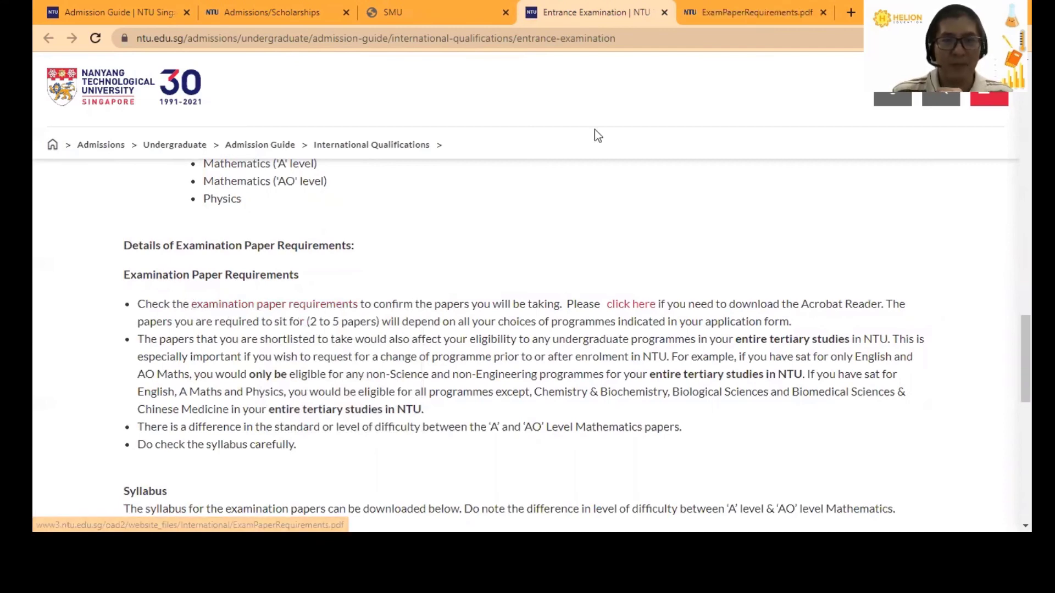
pyautogui.click(736, 11)
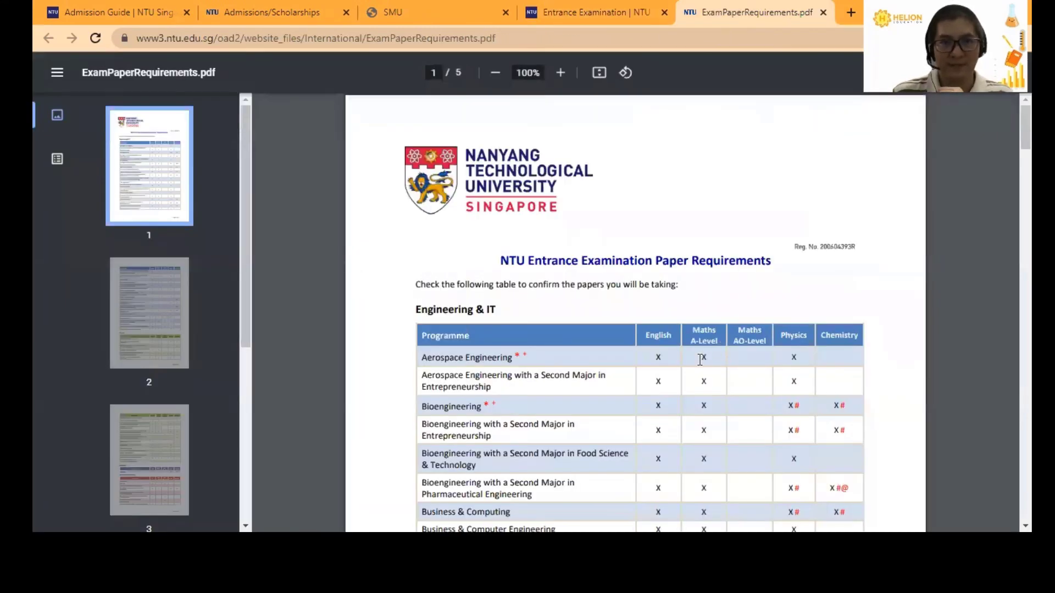
pyautogui.scroll(-2, 650, 338)
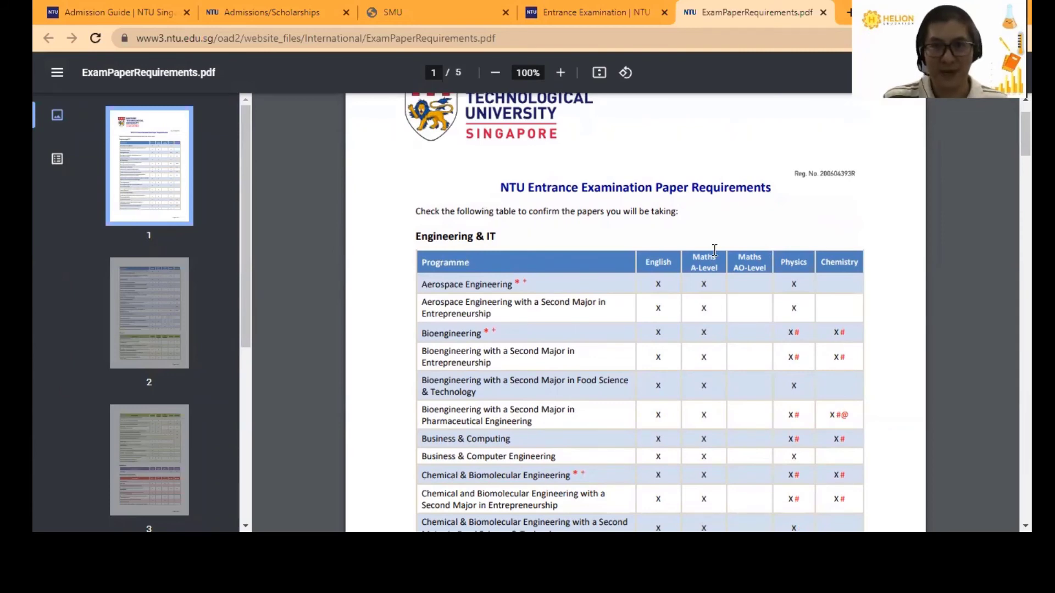
pyautogui.scroll(2, 608, 308)
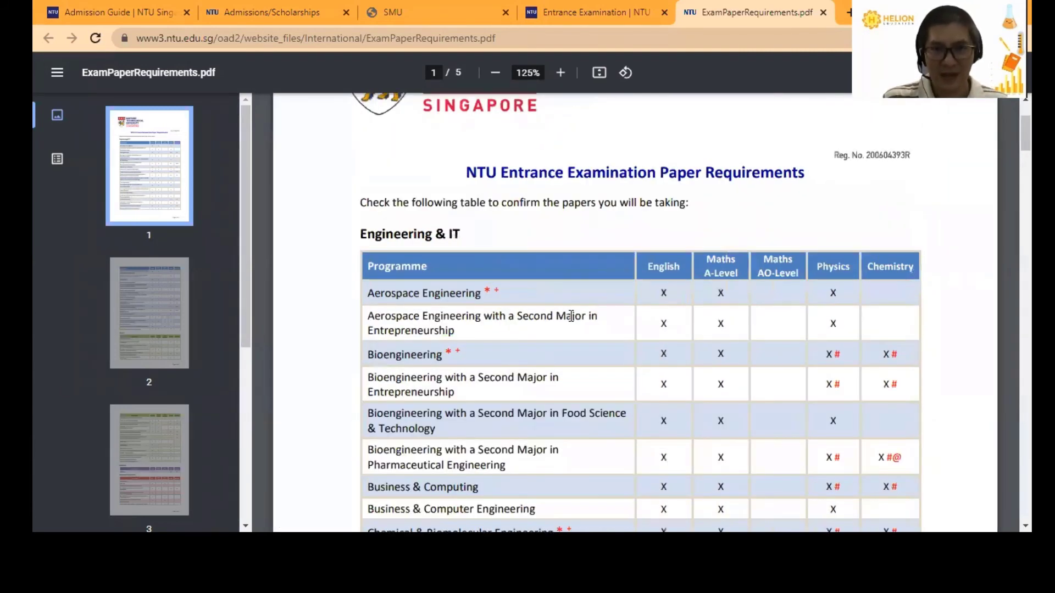
pyautogui.scroll(-1, 572, 316)
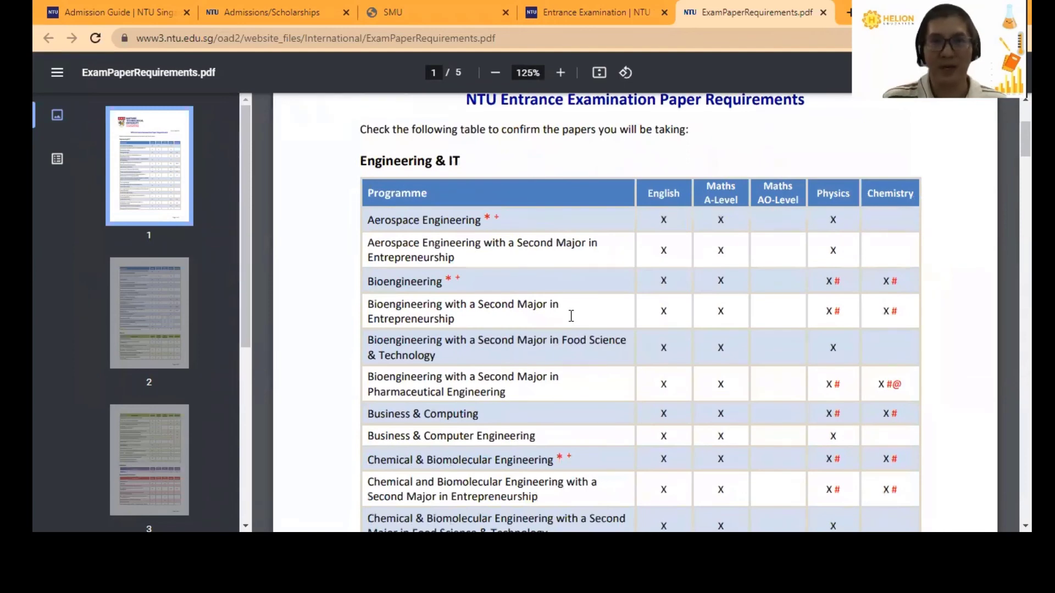